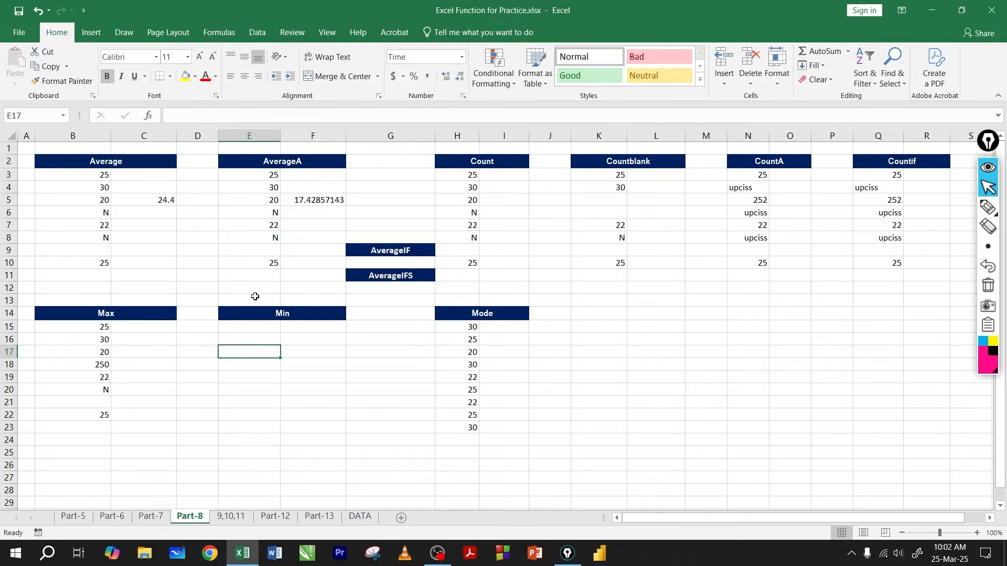
Step: Look through the Part-6, Part-7, Part-8 and Part-5 practice sheets to review their function exercises
left_click(125, 516)
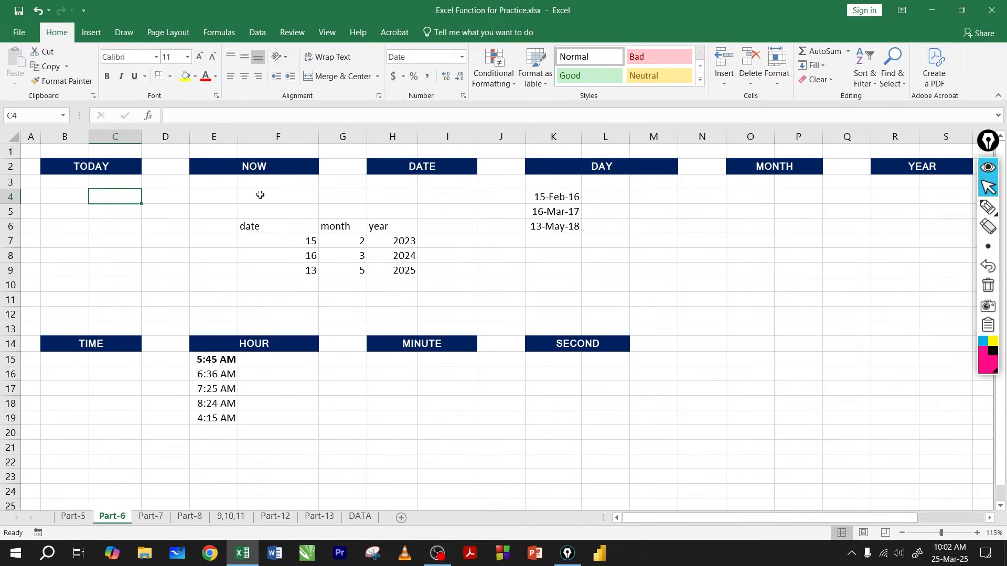
left_click(152, 517)
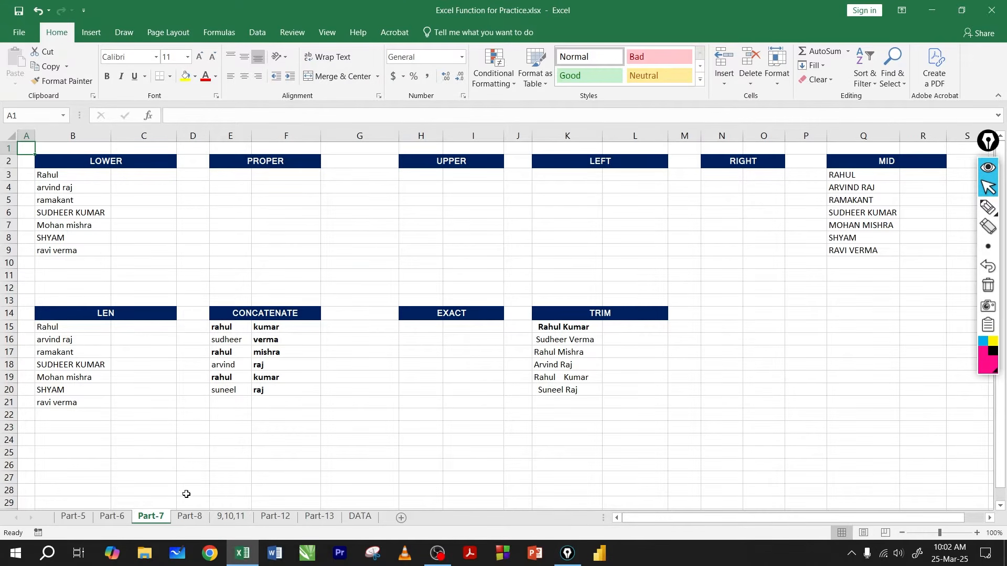
left_click(189, 517)
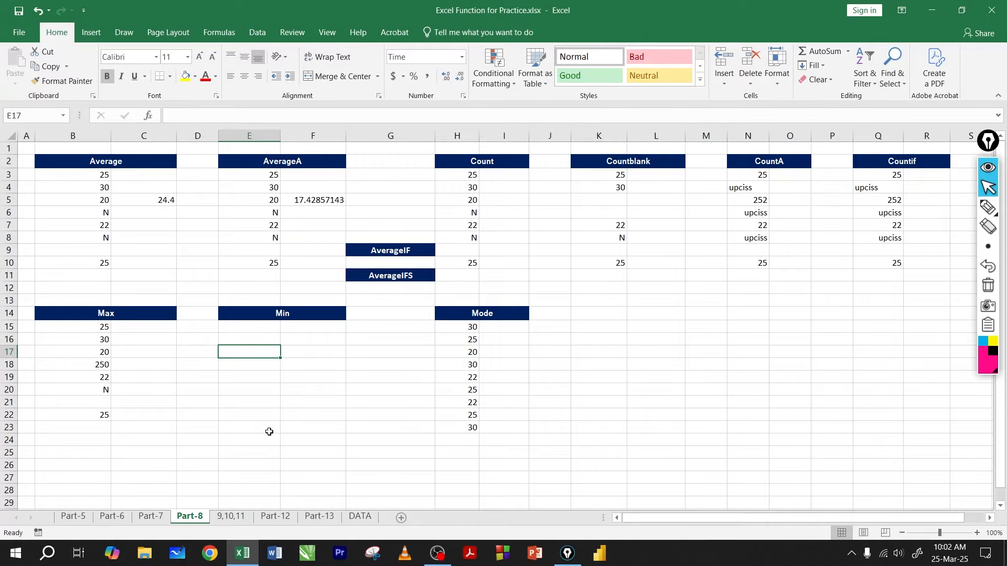
left_click(117, 521)
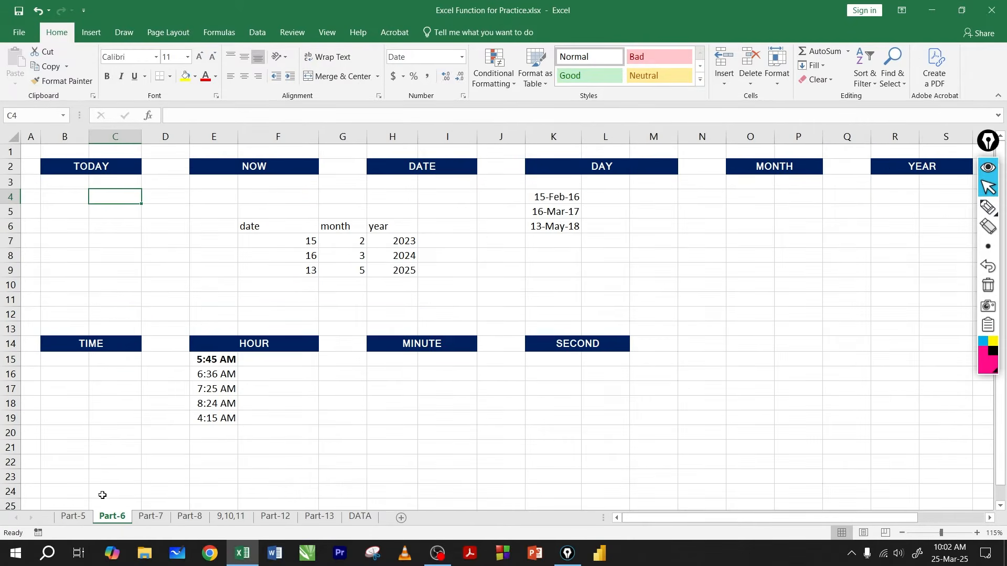
left_click(79, 517)
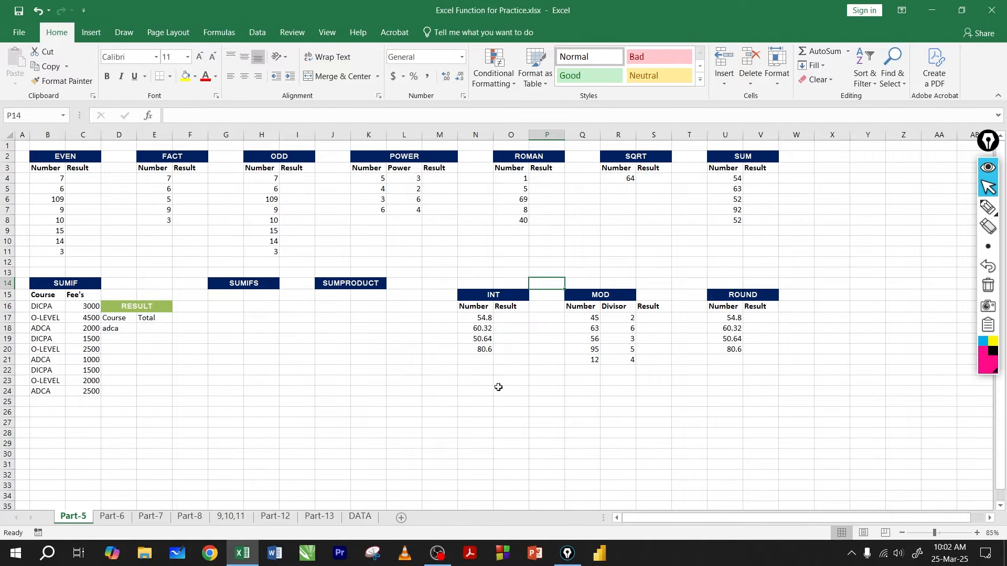
Step: On the Part-6 sheet, enter the formula =TODAY() in cell C4 under the TODAY heading
left_click(113, 516)
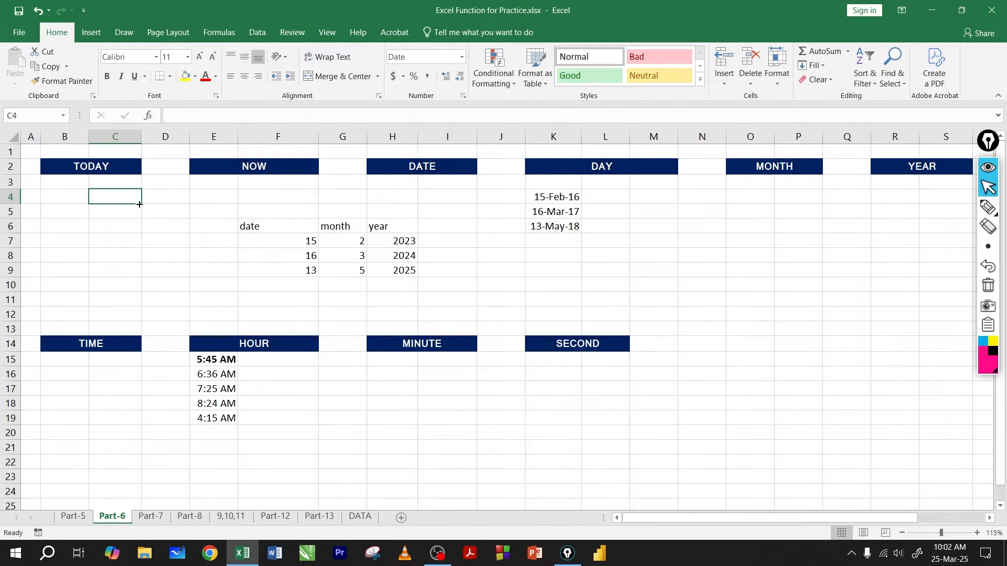
left_click(159, 206)
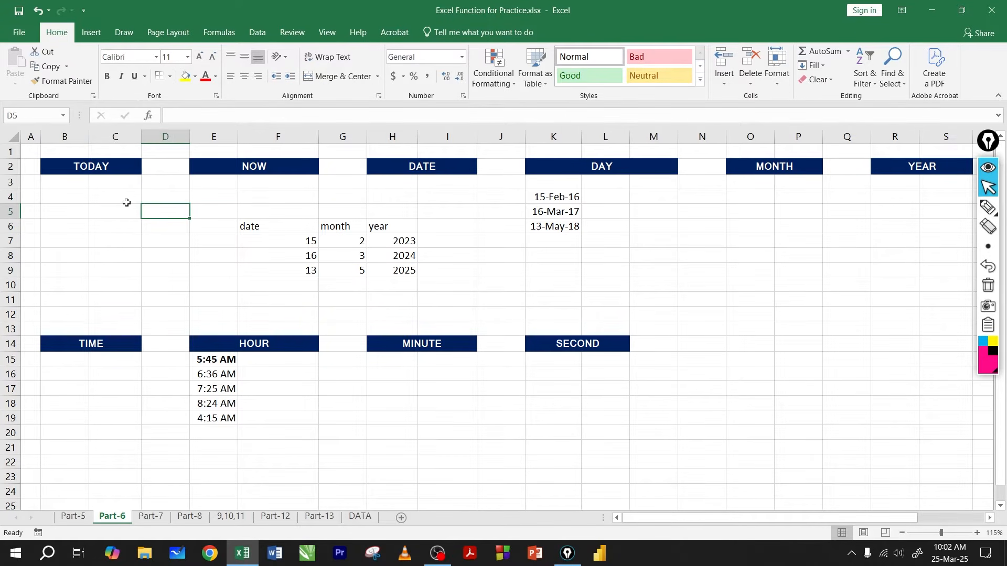
left_click(127, 202)
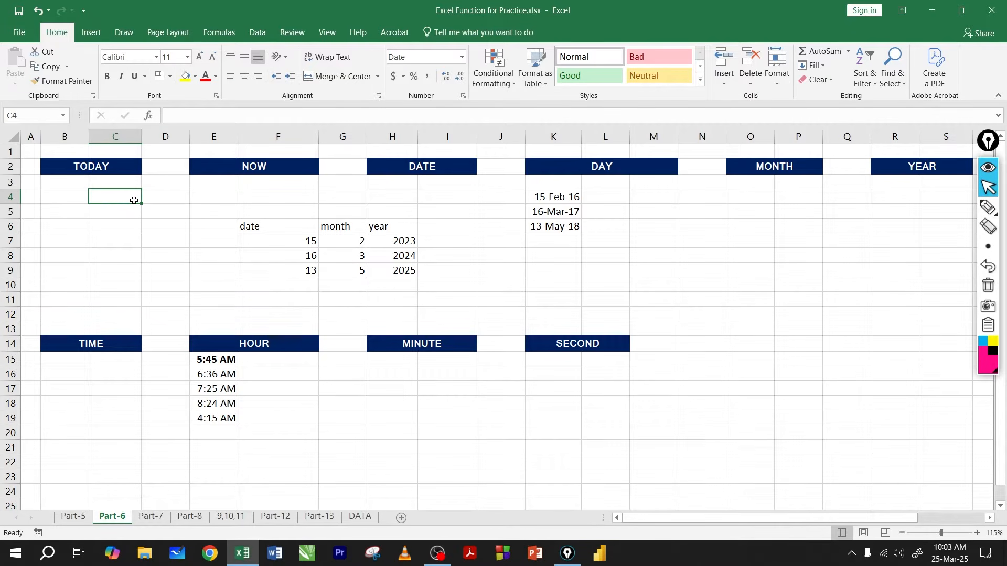
type("=to")
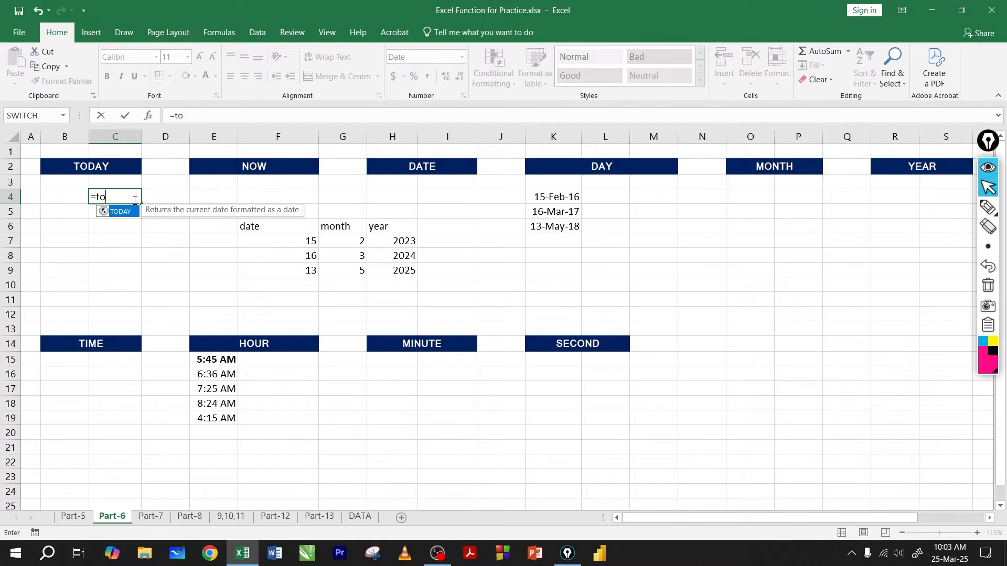
type("day(")
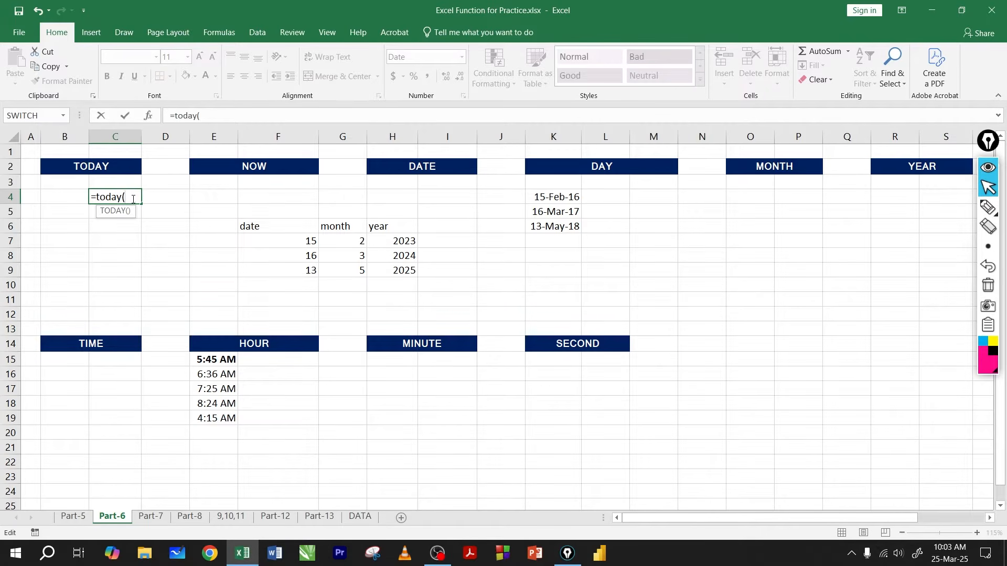
type(")")
key("Return")
Step: Review the TODAY formula inside cell C4 without altering it
left_click(122, 198)
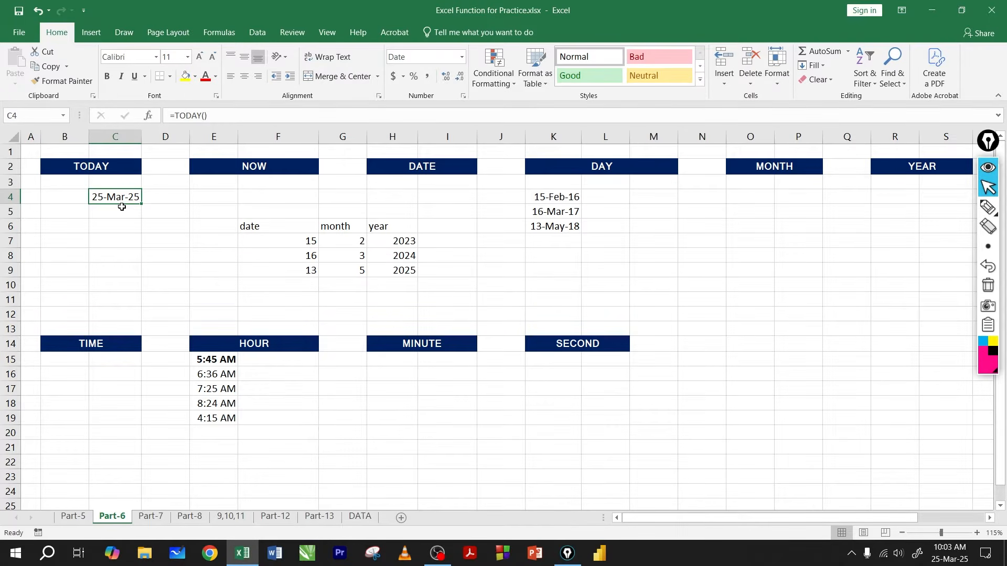
key("F2")
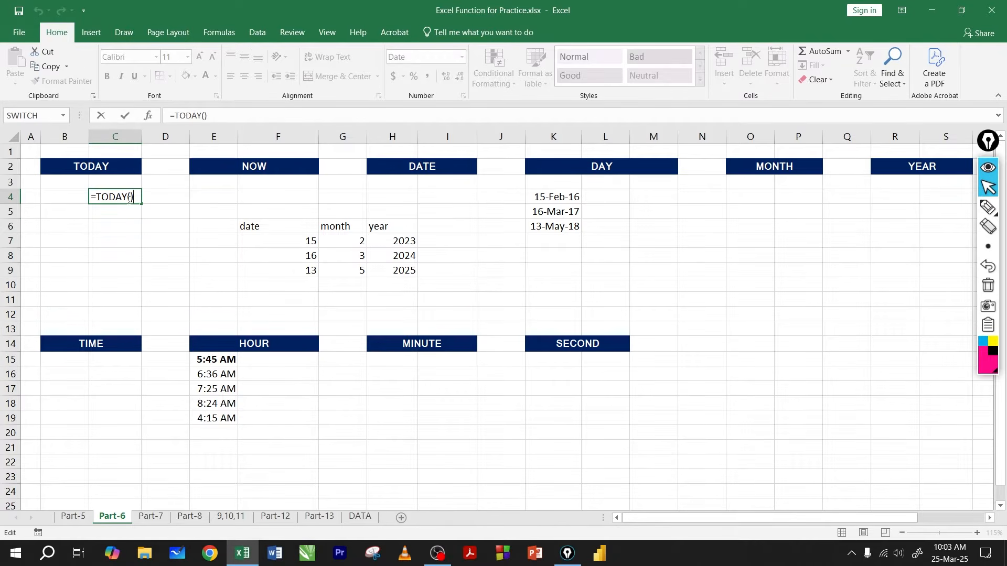
key("Return")
left_click(121, 199)
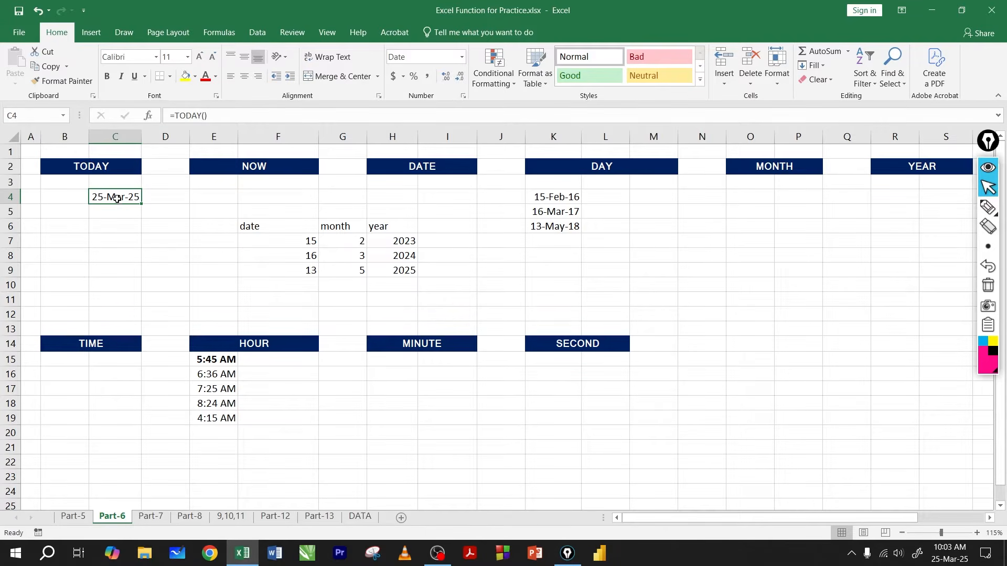
left_click(117, 212)
left_click(128, 200)
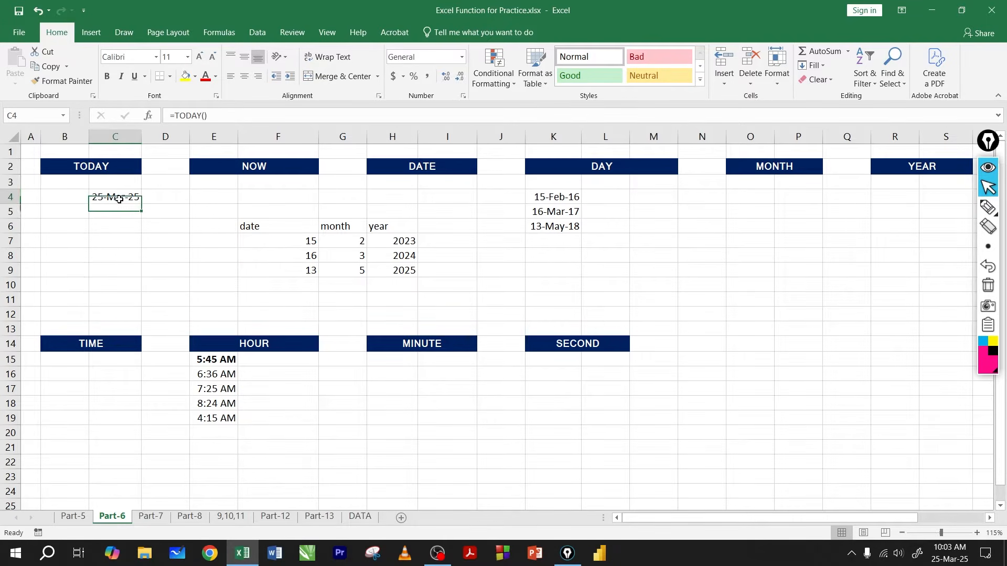
mouse_move(141, 204)
left_mouse_down()
mouse_move(138, 234)
mouse_move(131, 207)
left_mouse_up()
left_click(124, 208)
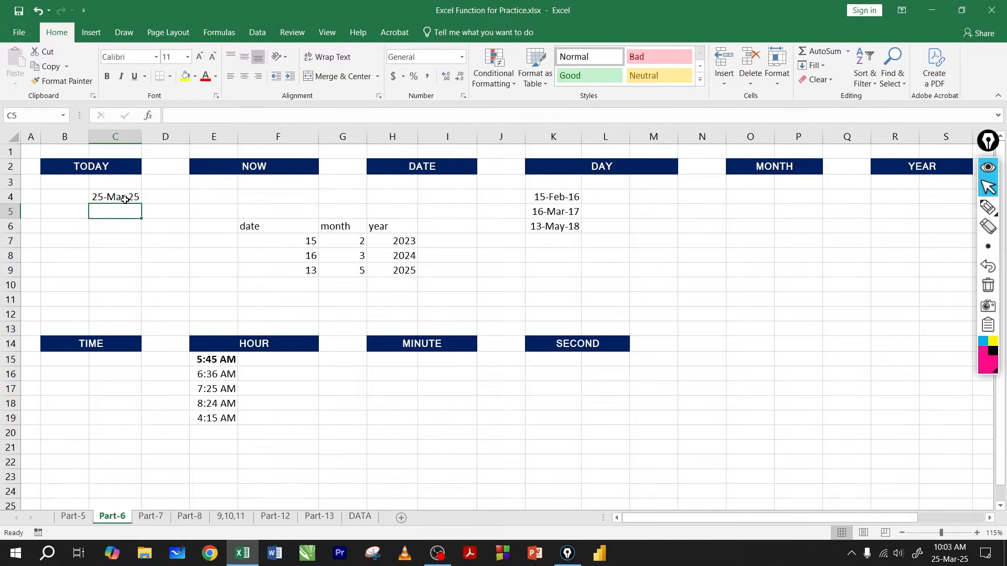
left_click(124, 200)
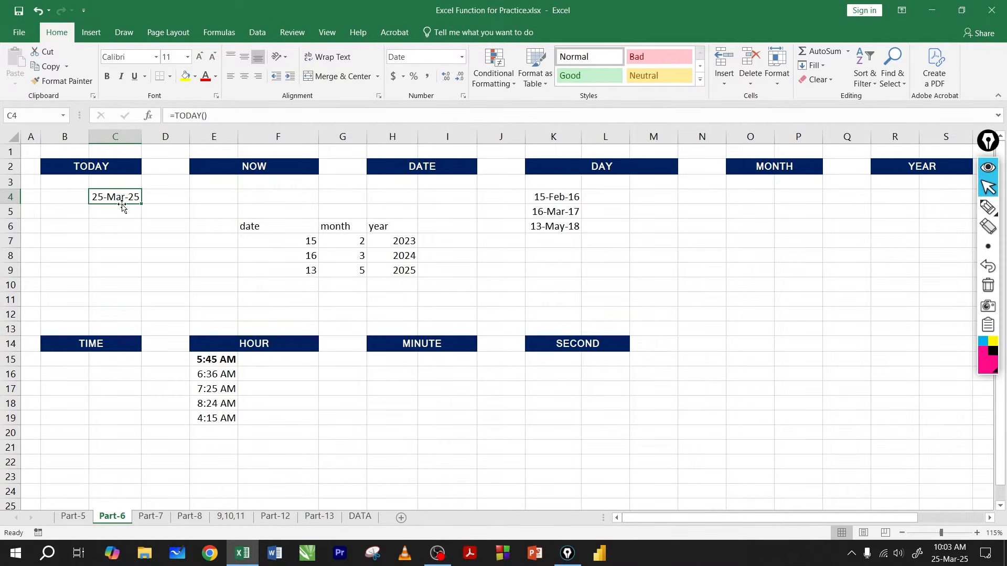
left_click(122, 208)
left_click(123, 200)
left_click(121, 213)
left_click(125, 201)
left_click(126, 208)
left_click(122, 200)
left_click(121, 210)
left_click(120, 201)
left_click(119, 215)
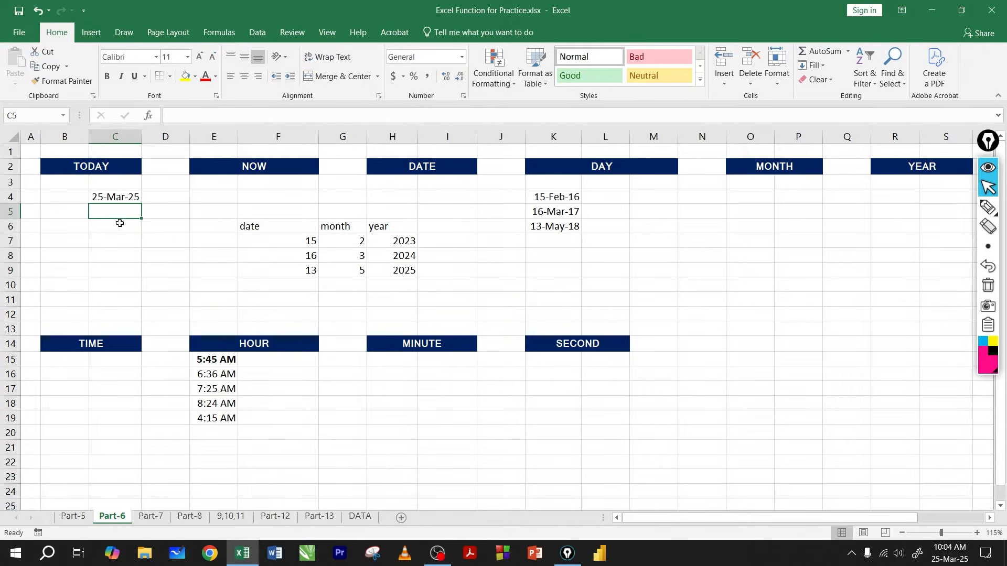
left_click(120, 228)
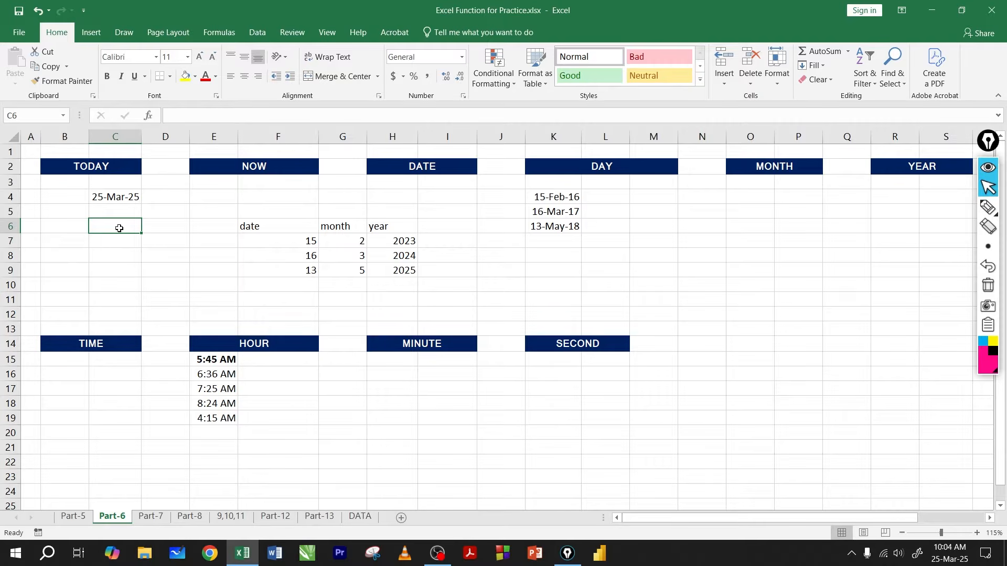
Step: Inspect the formula in cell C4 once more and leave its contents as they are
left_click(116, 200)
key("F2")
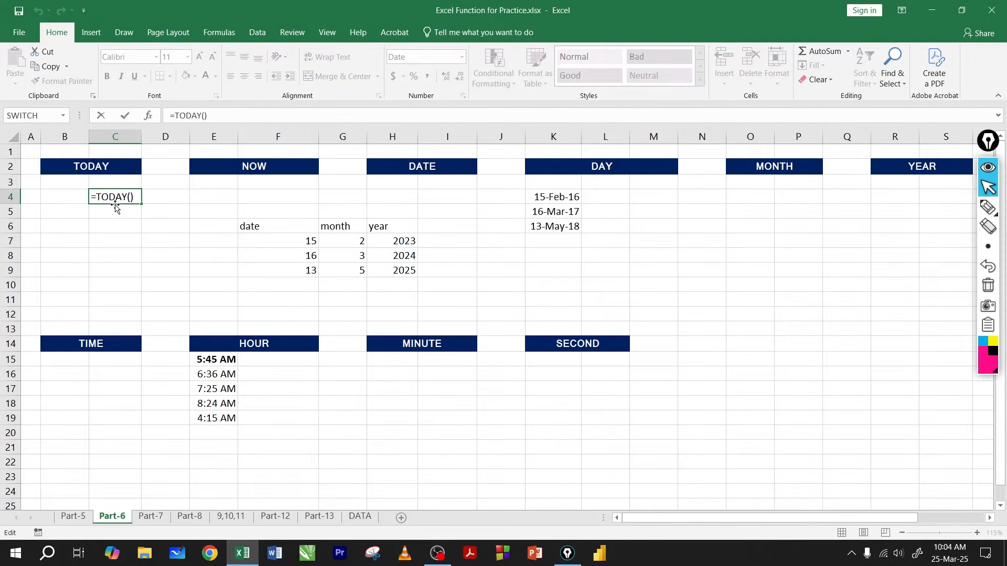
key("Return")
left_click(117, 222)
left_click(119, 201)
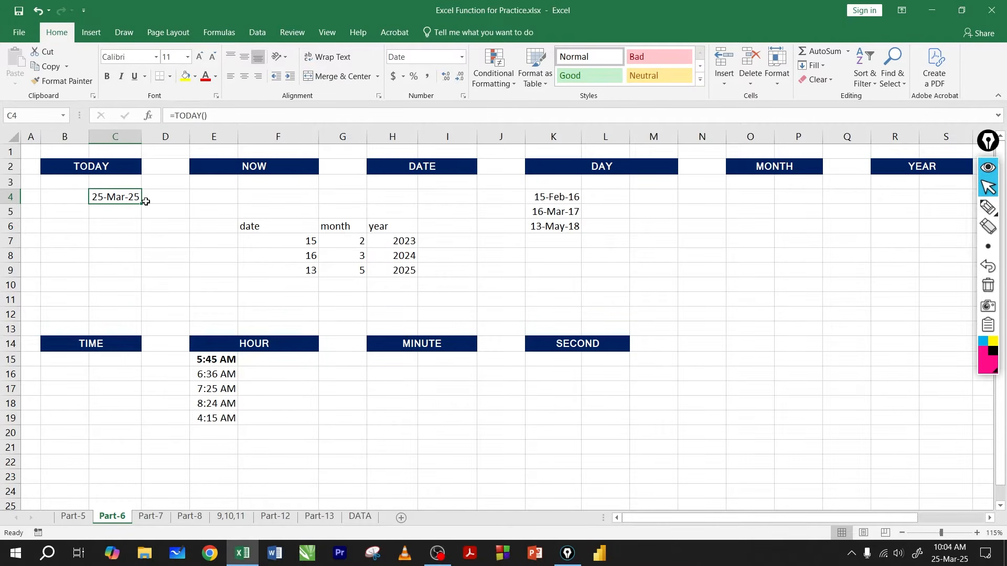
left_click(119, 211)
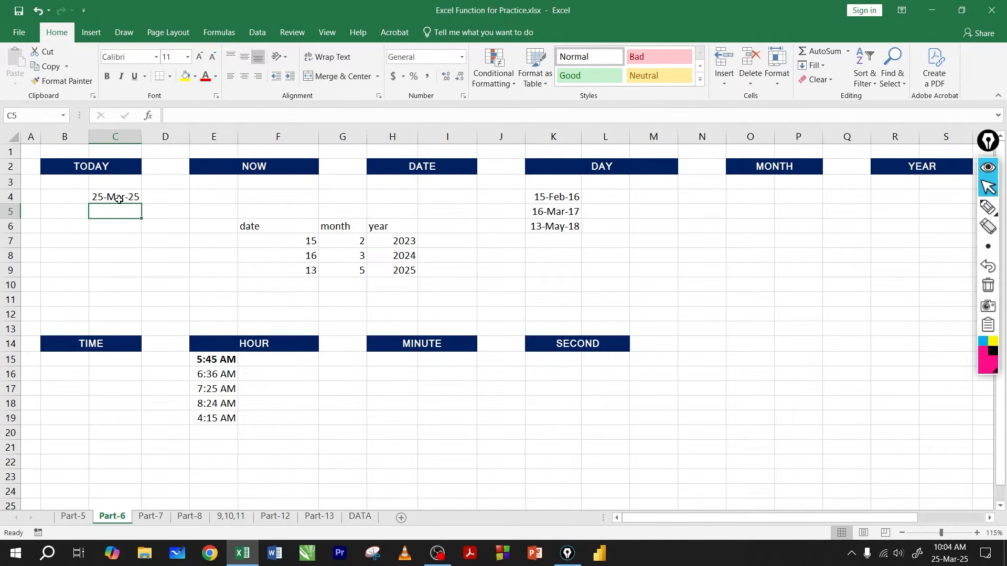
left_click(119, 199)
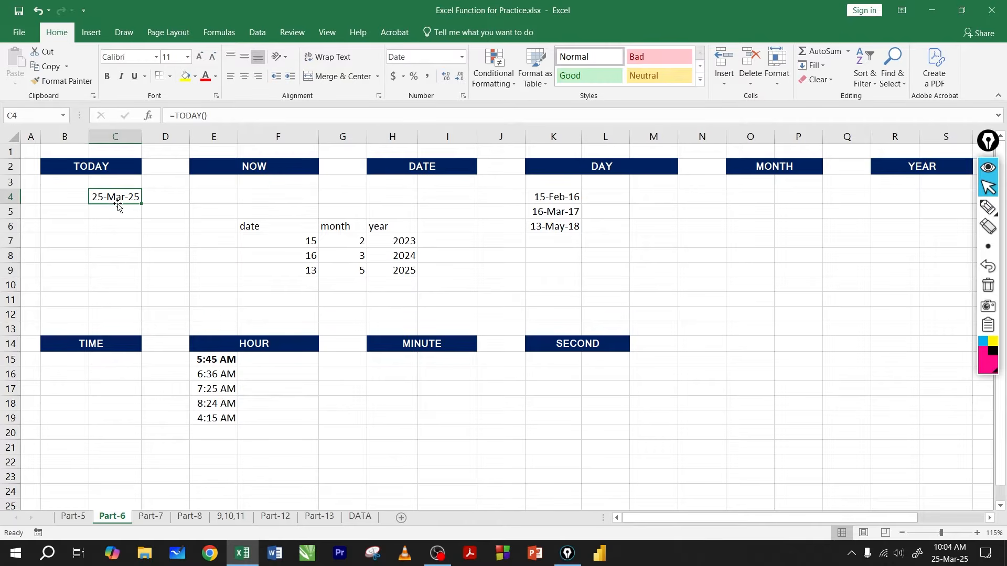
left_click(117, 212)
left_click(119, 199)
left_click(117, 211)
left_click(120, 200)
left_click(113, 210)
left_click(122, 198)
Step: Enter the formula =NOW() in cell F4 under the NOW heading
left_click(275, 199)
type("=now")
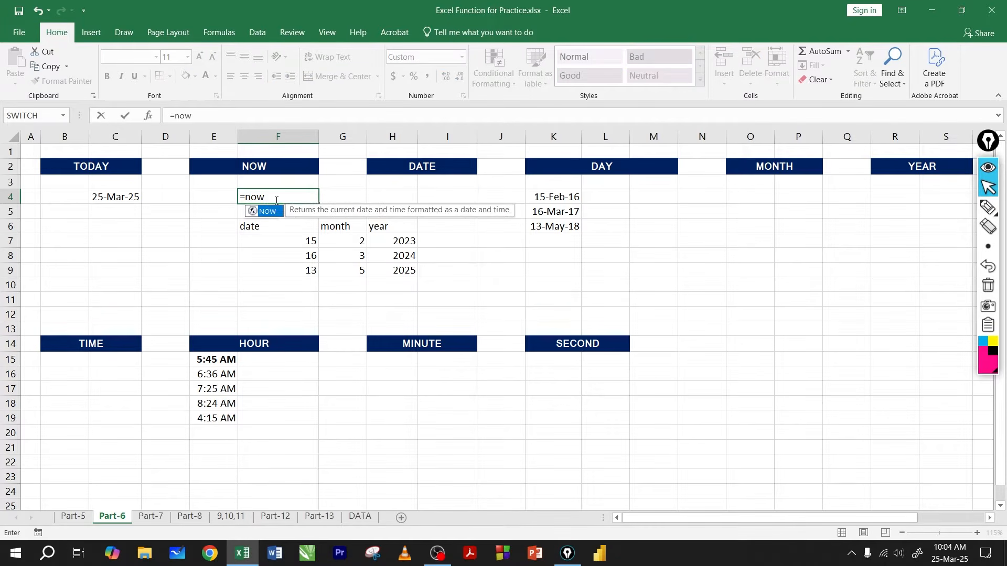
key("Tab")
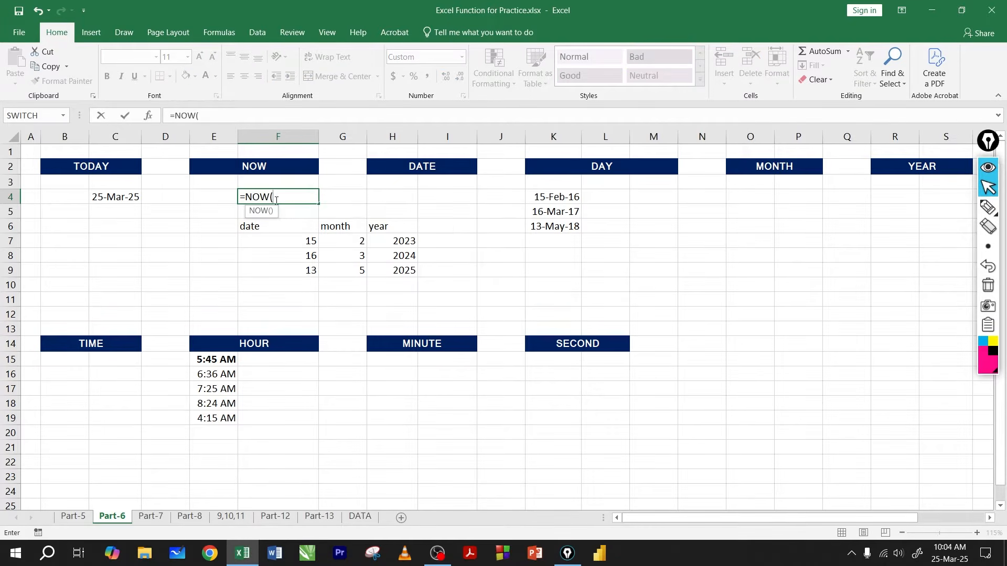
type(")")
key("ctrl+Return")
left_click(282, 199)
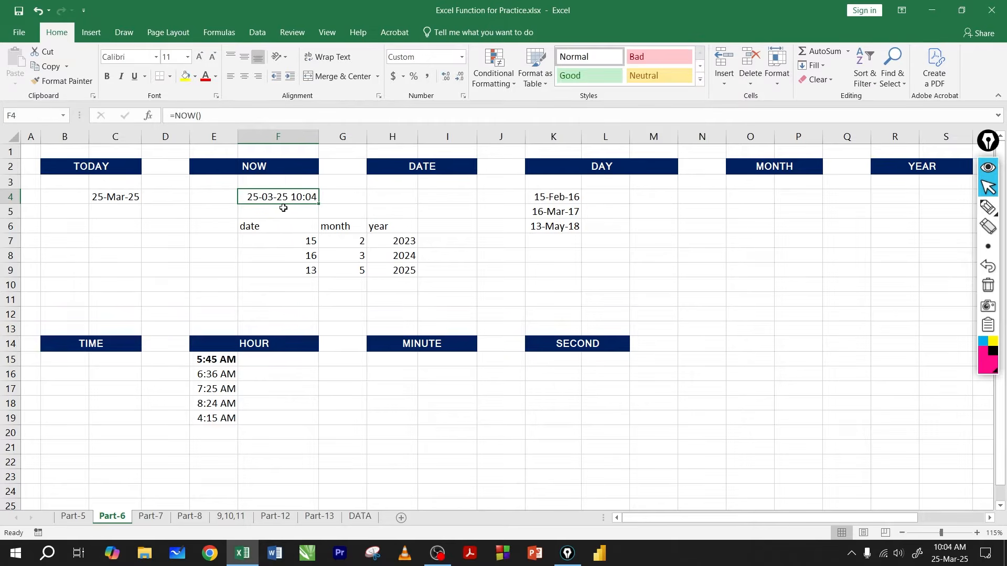
Step: Compare the NOW result in cell F4 with the TODAY result in cell C4
left_click(276, 213)
left_click(277, 199)
left_click(277, 211)
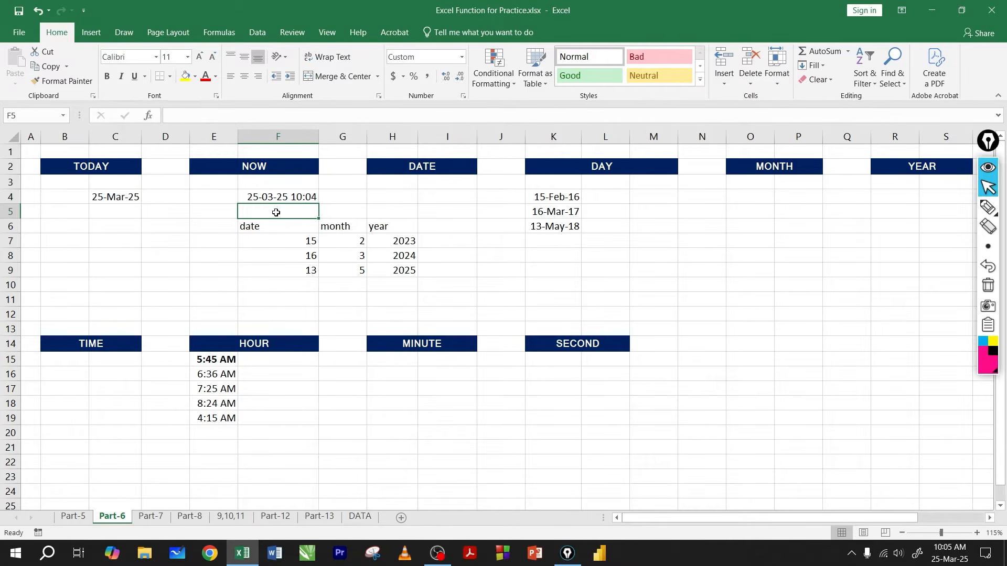
left_click(285, 198)
left_click(278, 211)
left_click(279, 199)
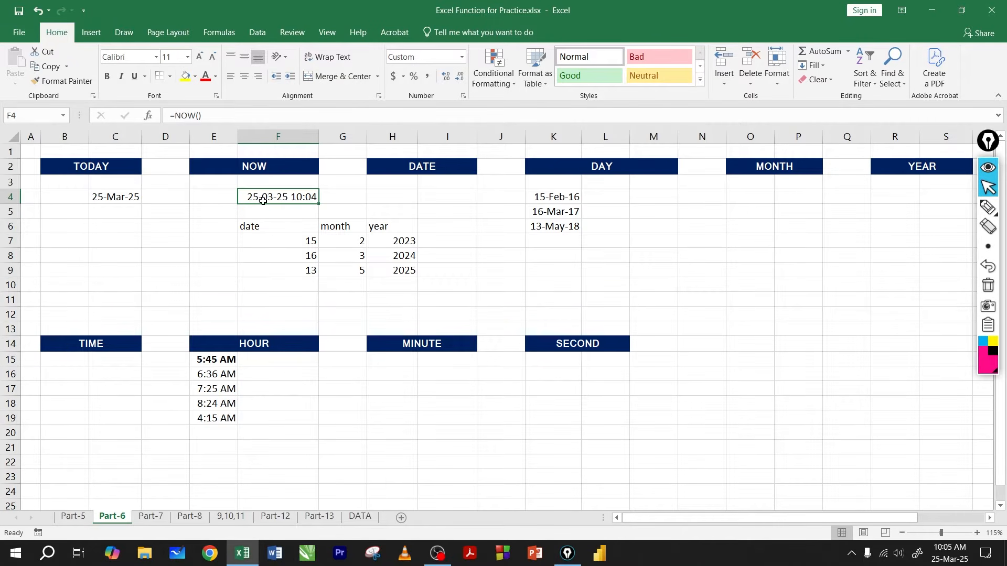
left_click(118, 197)
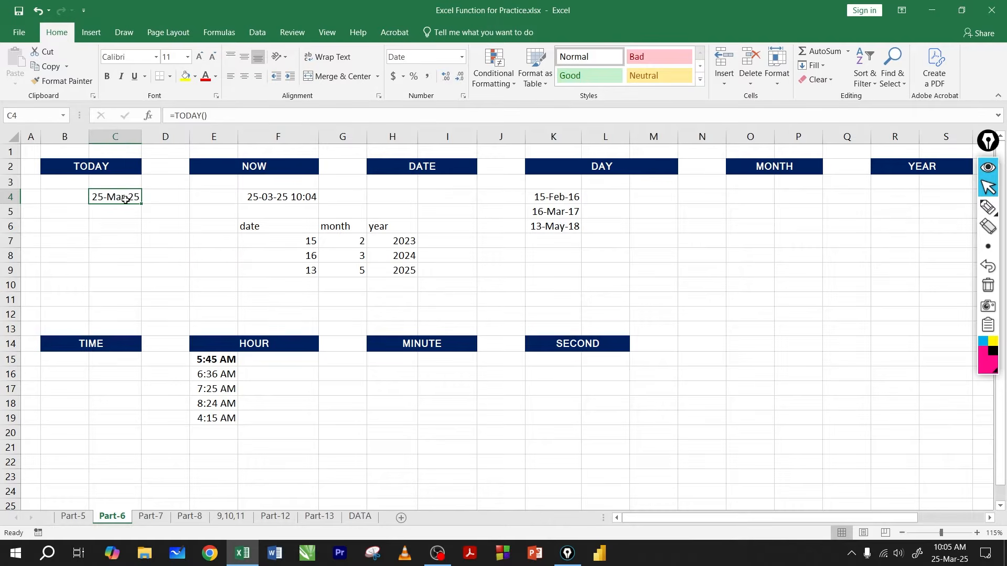
left_click(270, 199)
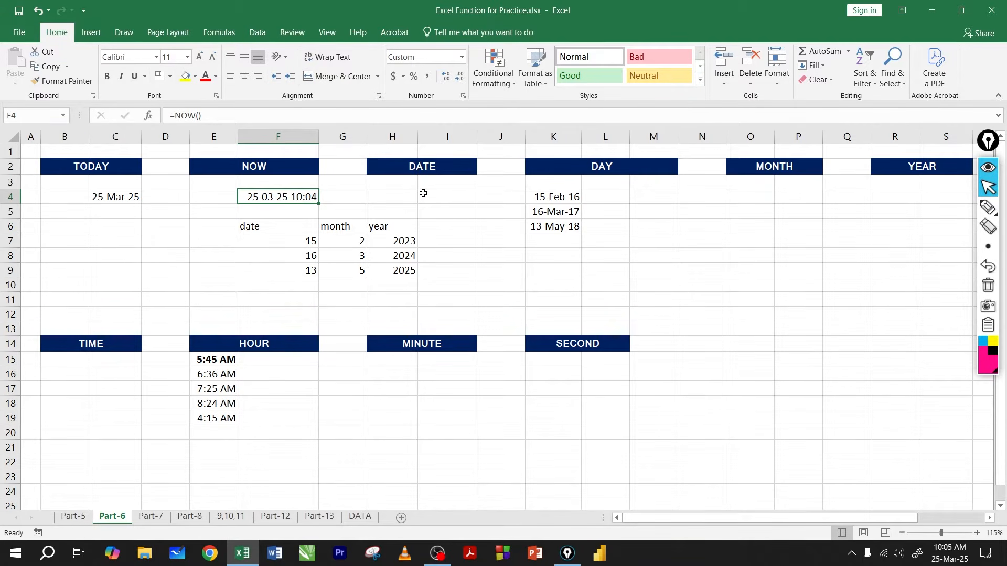
Step: Mark the date, month and year headings and circle their values in F7:H9 with the annotation pen, and clear the markings
left_click(430, 168)
left_click_drag(404, 240, 412, 267)
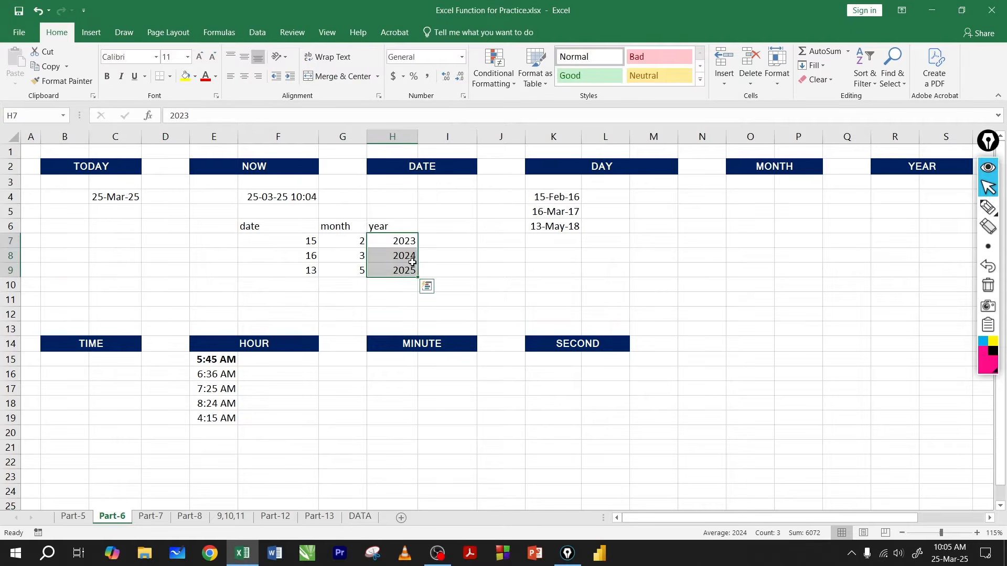
left_click(430, 261)
left_click(985, 208)
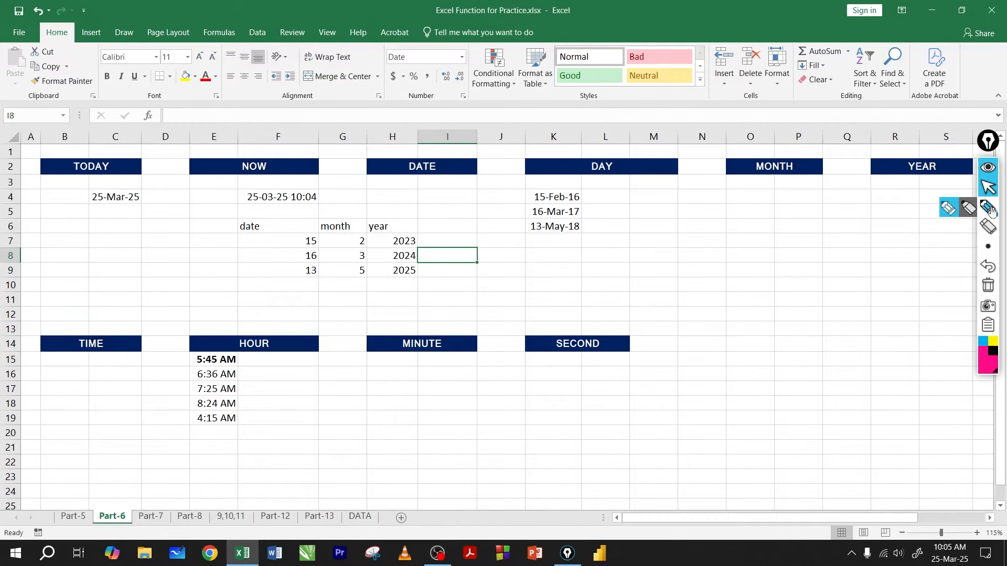
left_click_drag(263, 226, 341, 224)
left_click_drag(381, 228, 401, 229)
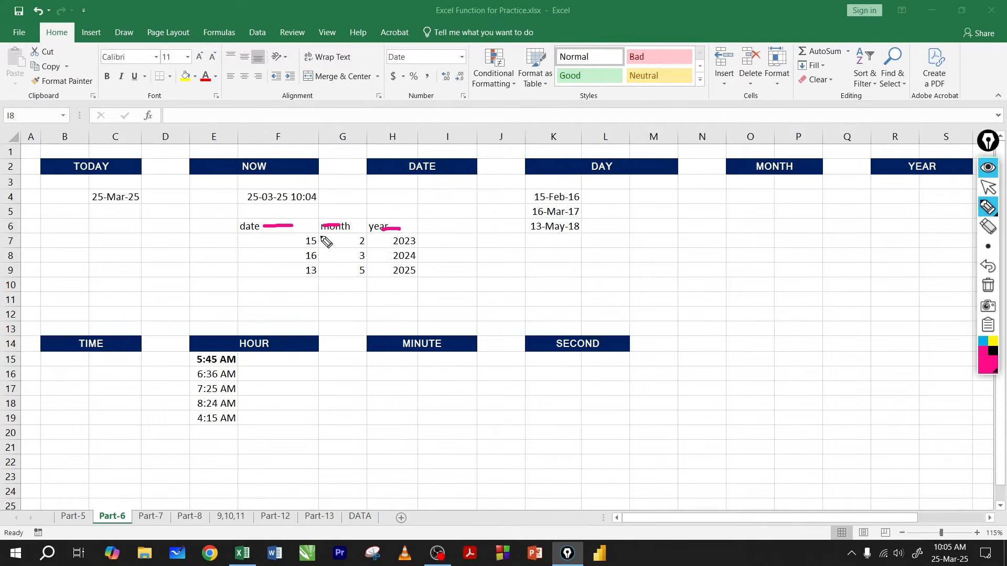
mouse_move(321, 234)
left_mouse_down()
mouse_move(287, 265)
mouse_move(318, 283)
mouse_move(324, 237)
mouse_move(366, 285)
mouse_move(368, 238)
mouse_move(424, 254)
mouse_move(418, 237)
left_mouse_up()
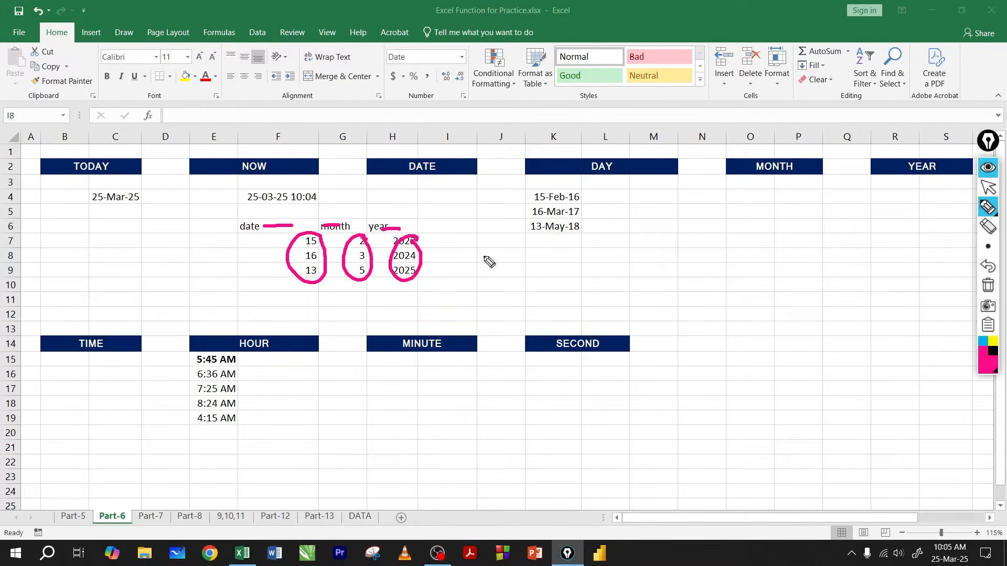
left_click(988, 285)
left_click(988, 188)
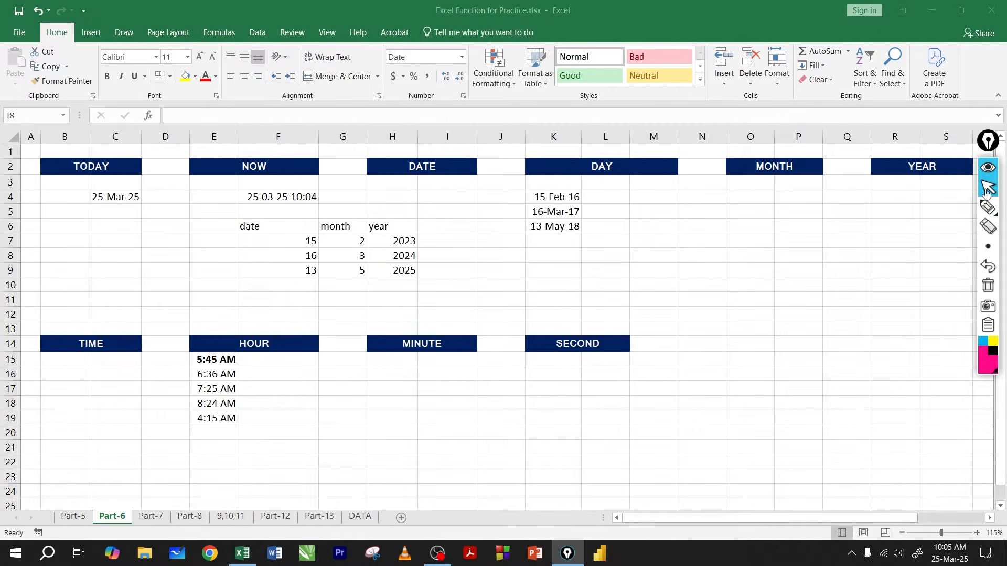
Step: Examine the date, month and year values in F7:H7 and the empty DATE result cell I7
left_click_drag(306, 240, 405, 245)
left_click(435, 241)
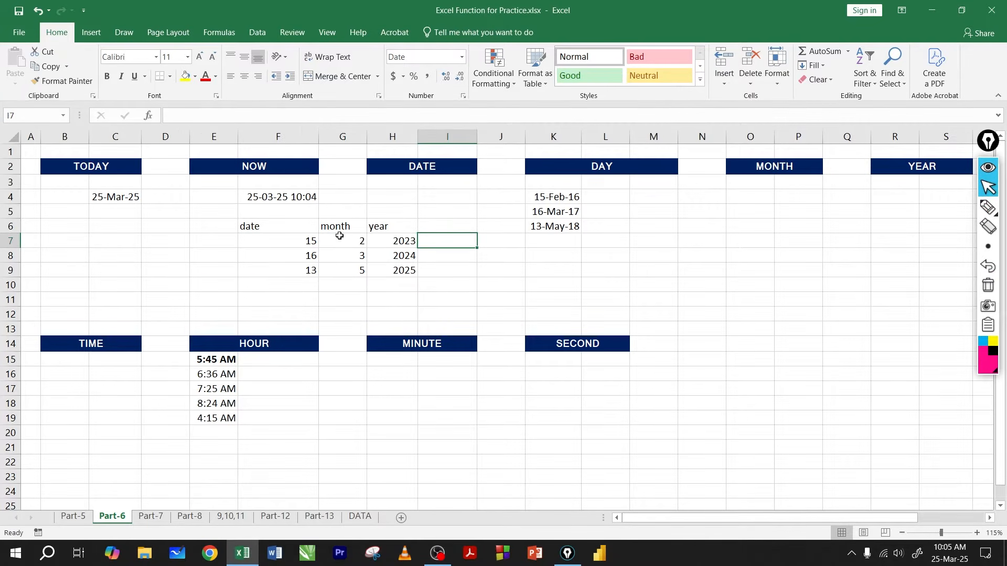
left_click_drag(307, 239, 410, 243)
left_click(440, 241)
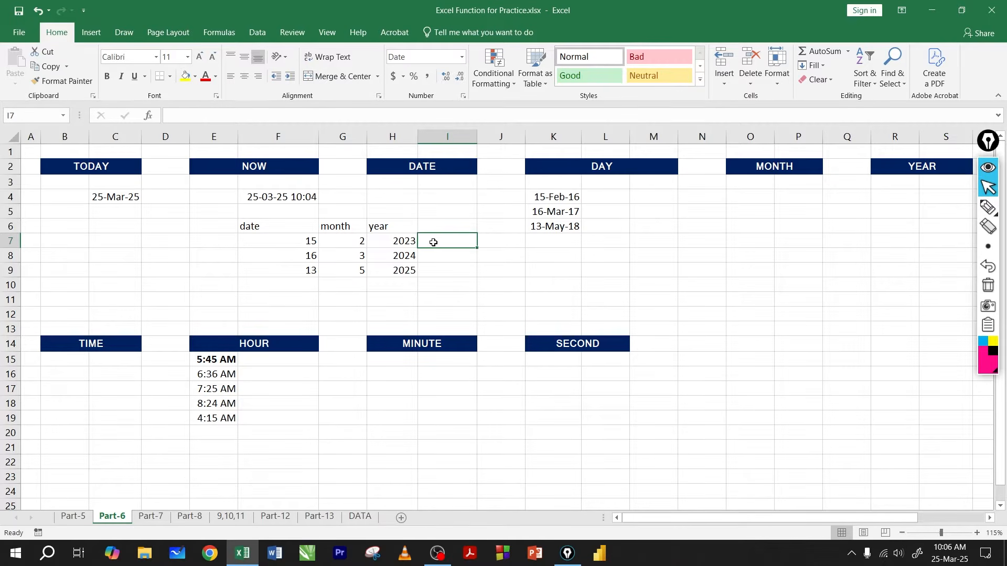
left_click(304, 241)
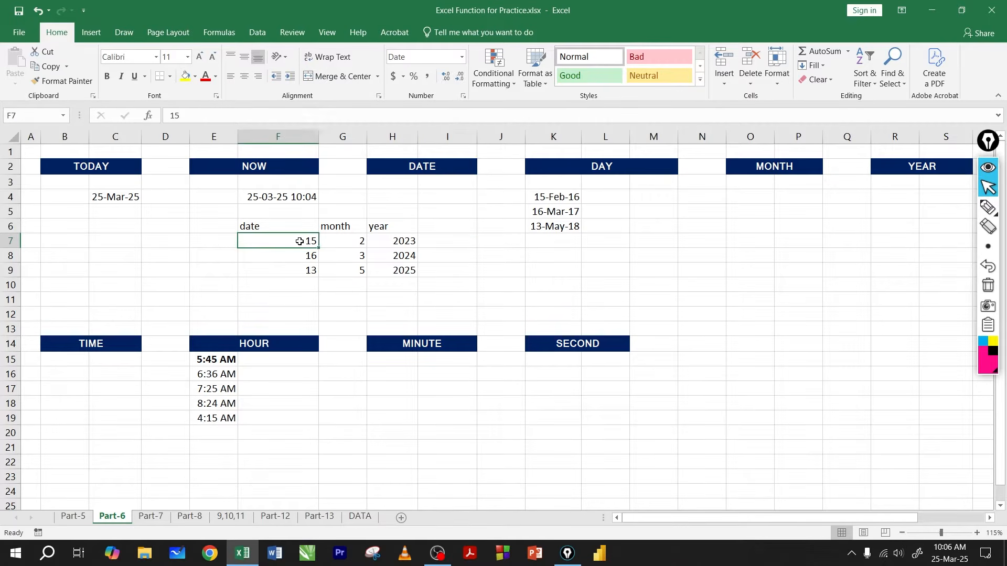
left_click(351, 243)
left_click(397, 242)
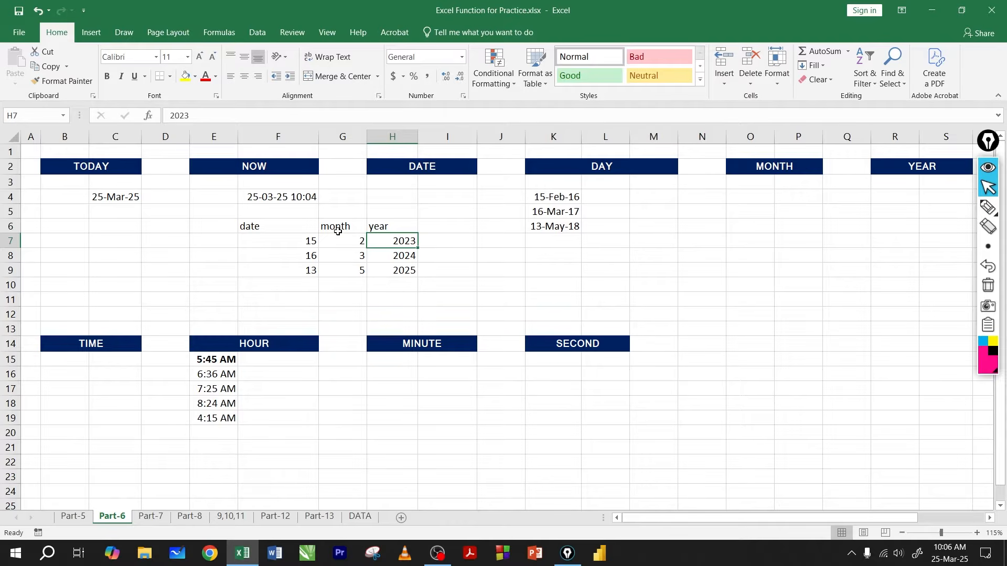
Step: Change the heading in cell F6 to day
left_click(292, 225)
type("day")
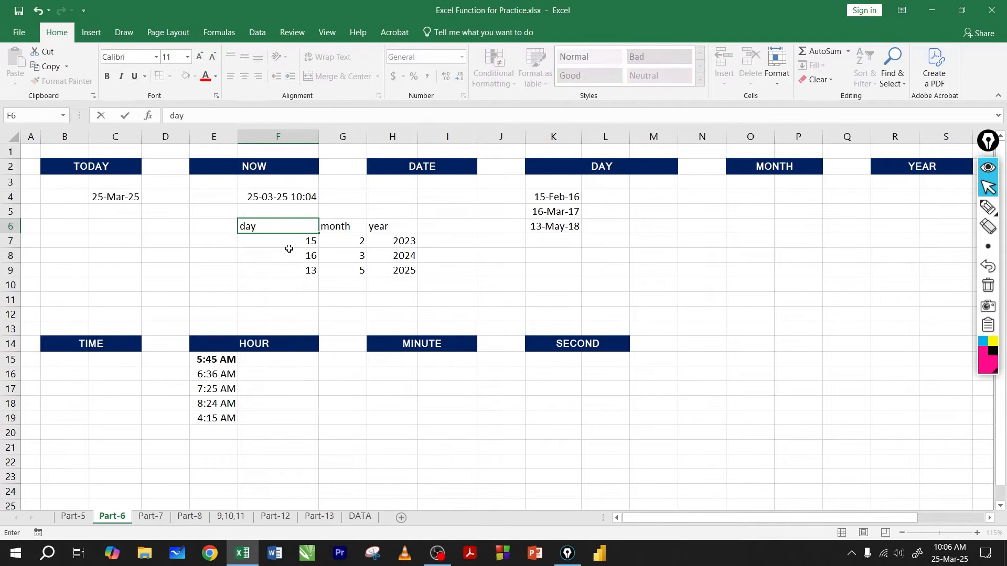
left_click_drag(288, 251, 312, 242)
Step: Review how the day, month and year values in row 7 relate to the DATE heading and result cell I7
left_click(329, 243)
left_click(294, 245)
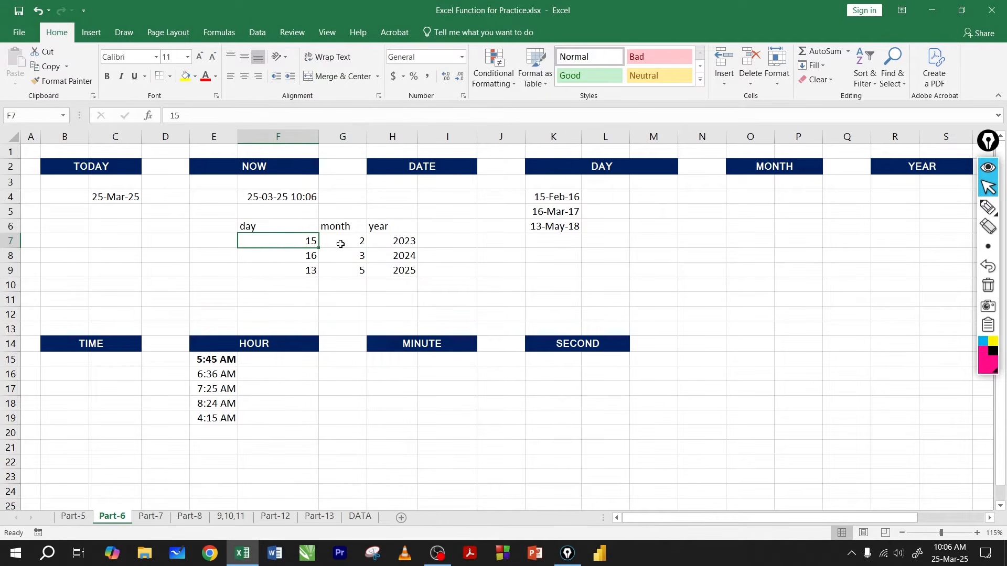
left_click(399, 243)
left_click(441, 241)
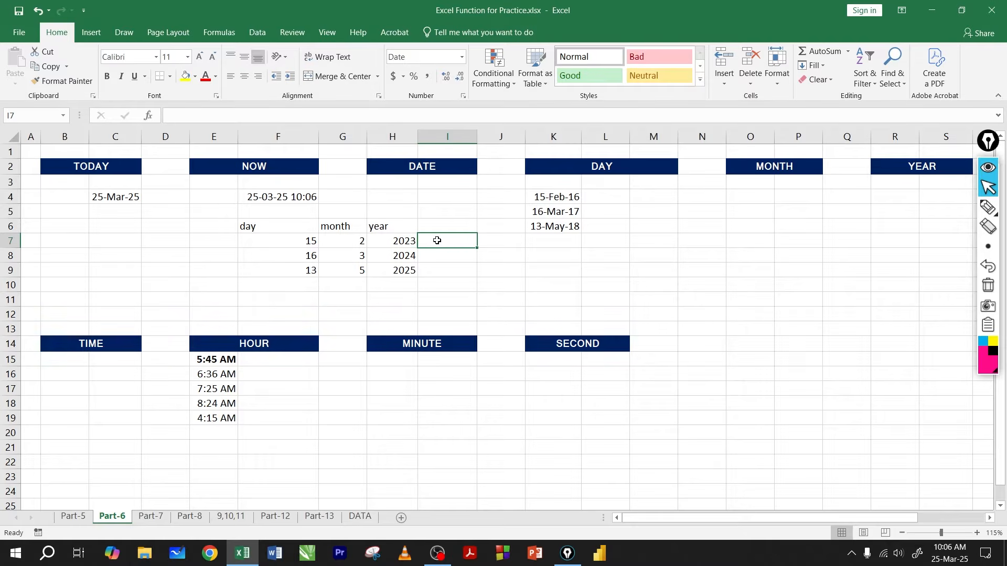
left_click_drag(387, 242, 398, 242)
left_click(440, 239)
left_click(426, 168)
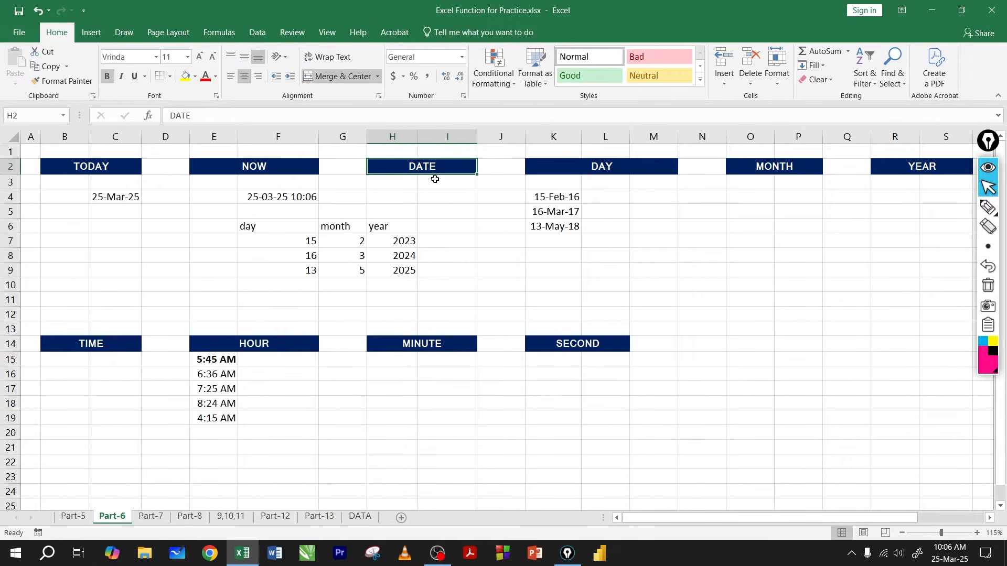
left_click(441, 239)
left_click_drag(303, 240, 414, 241)
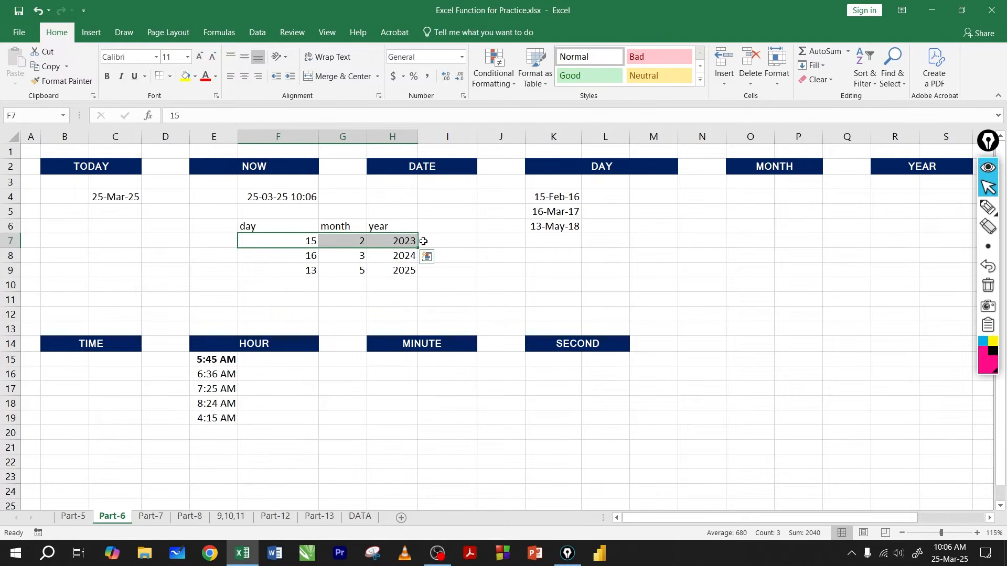
left_click(440, 242)
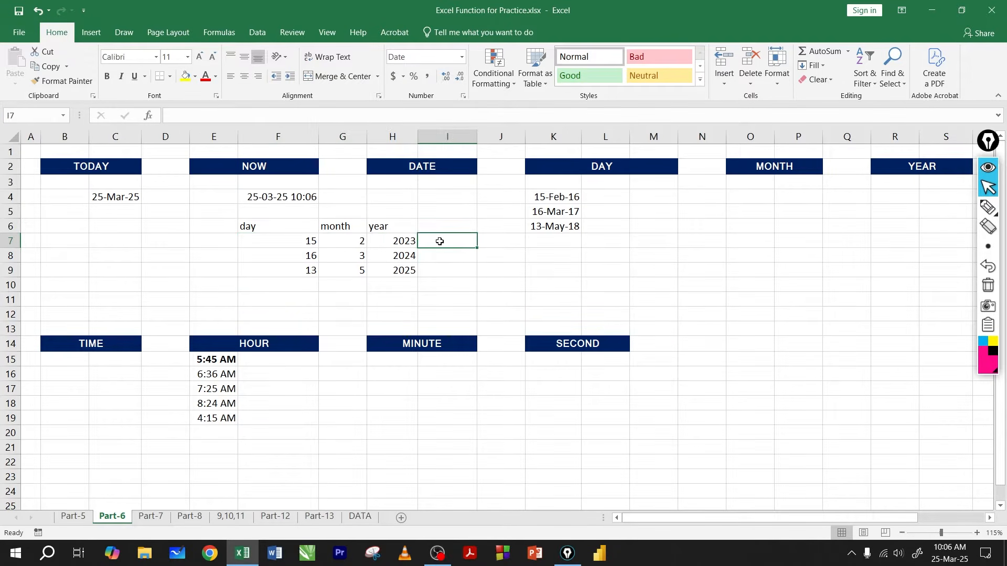
Step: Test how the NOW result in F4 recalculates by entering jk in cell D6, and clear that entry
left_click(174, 241)
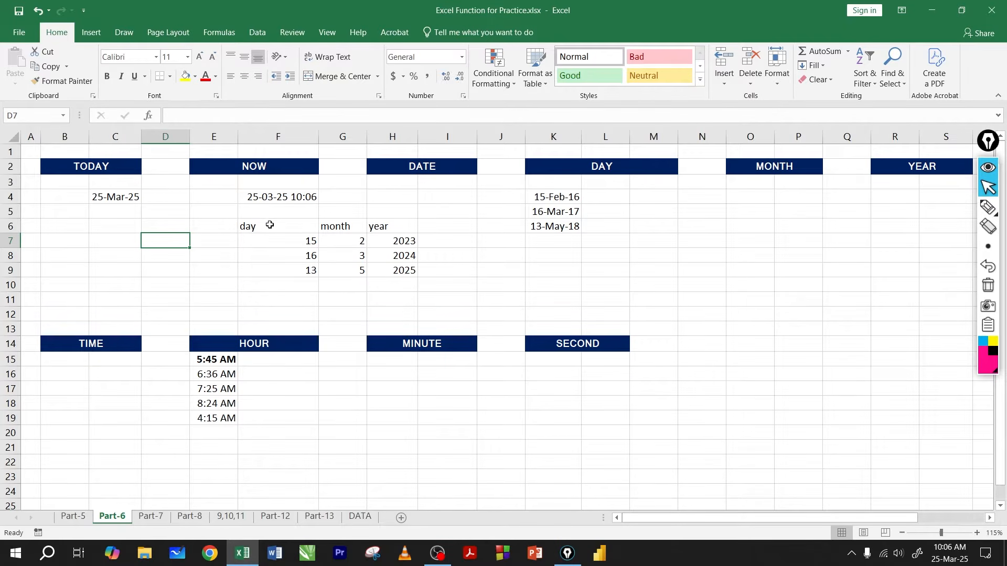
left_click(279, 201)
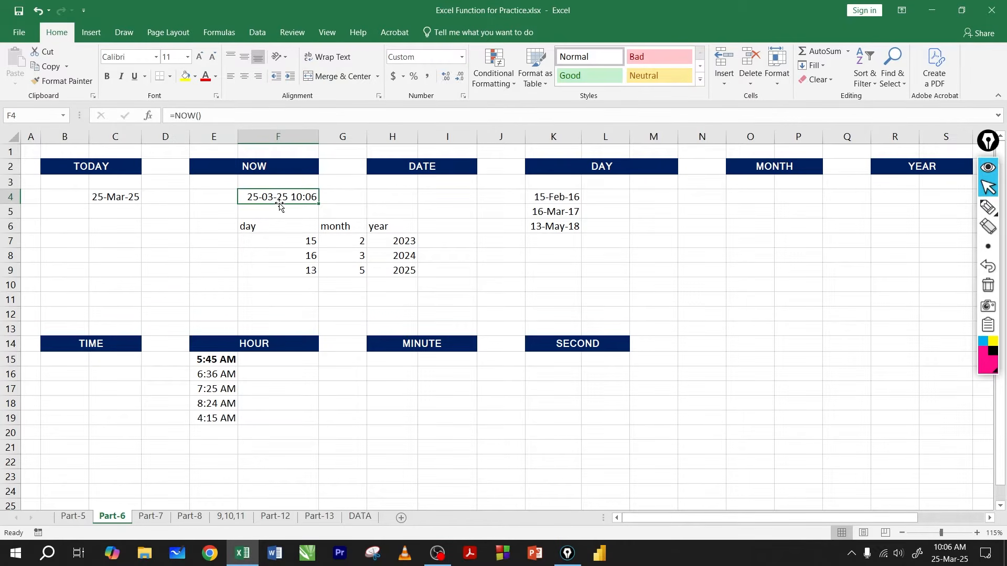
left_click(268, 226)
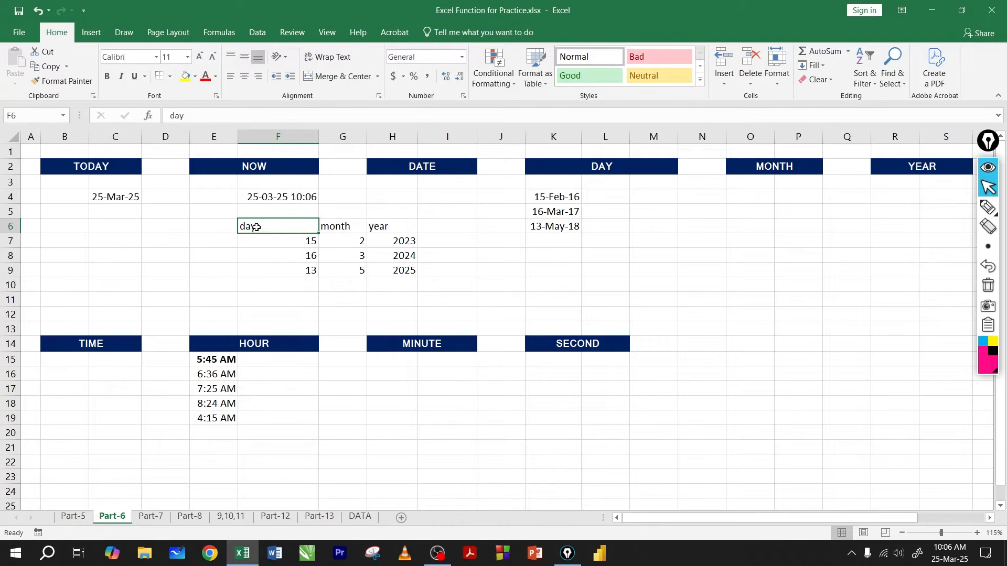
left_click(194, 229)
left_click(179, 228)
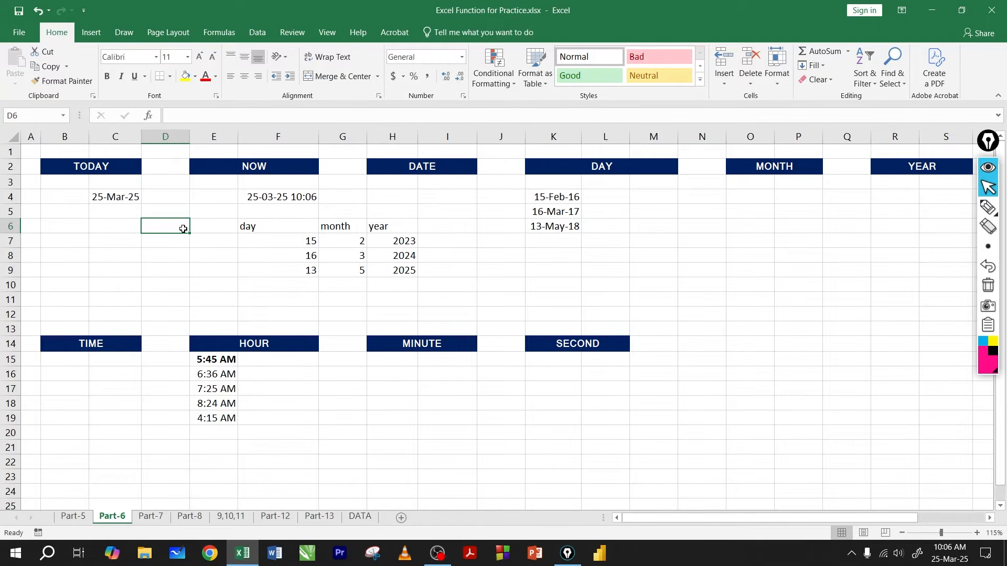
type("jk")
key("Return")
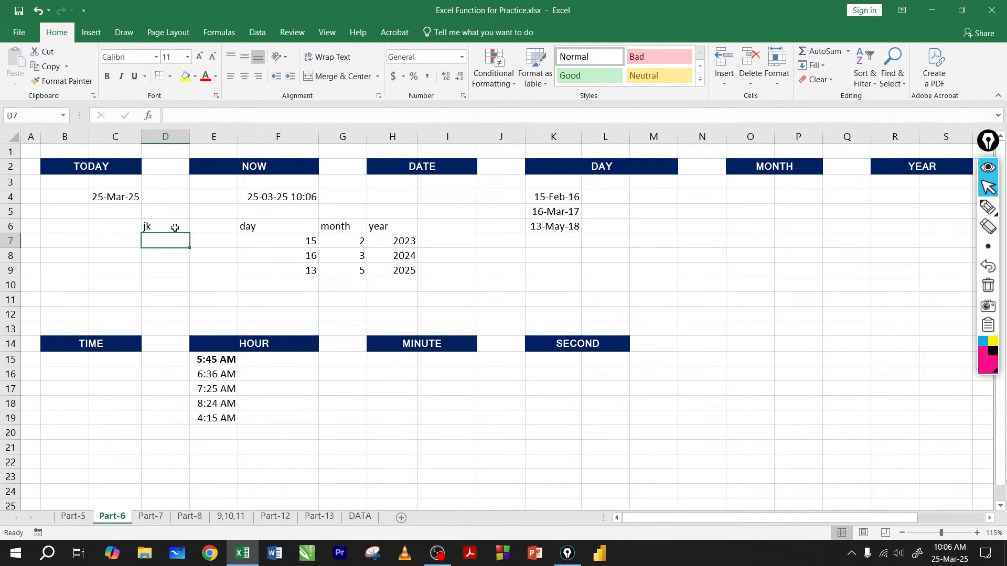
left_click(178, 227)
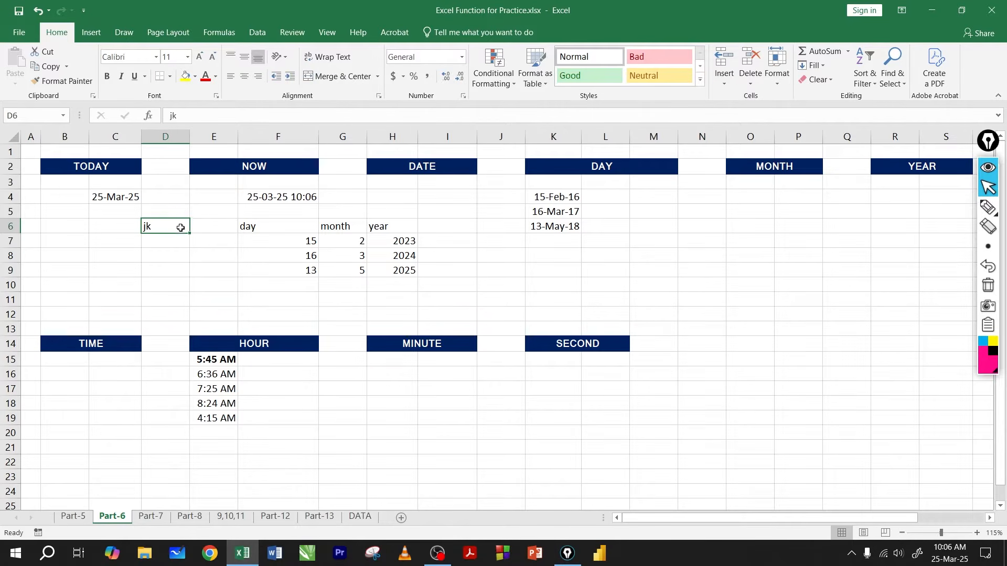
left_click(279, 198)
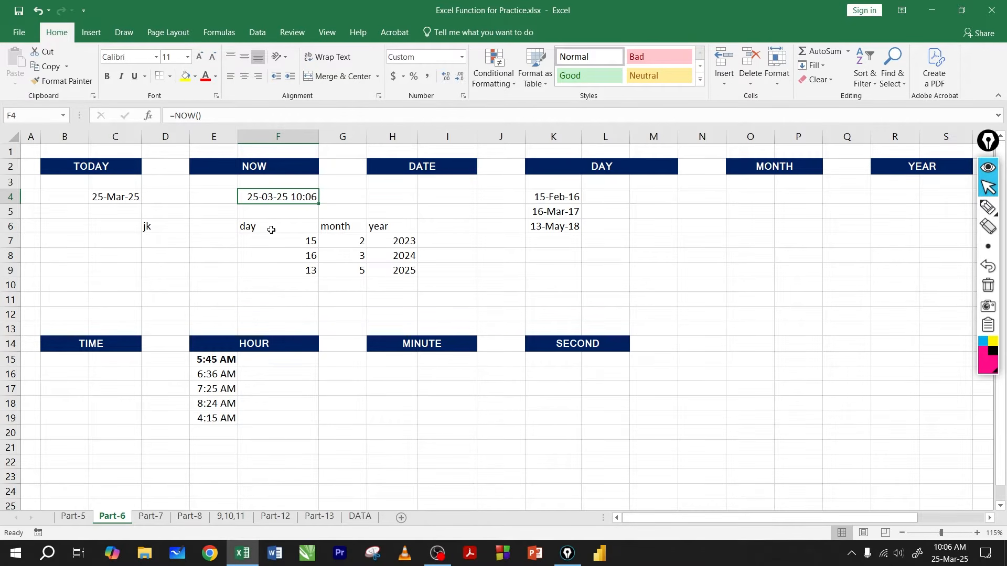
left_click(188, 225)
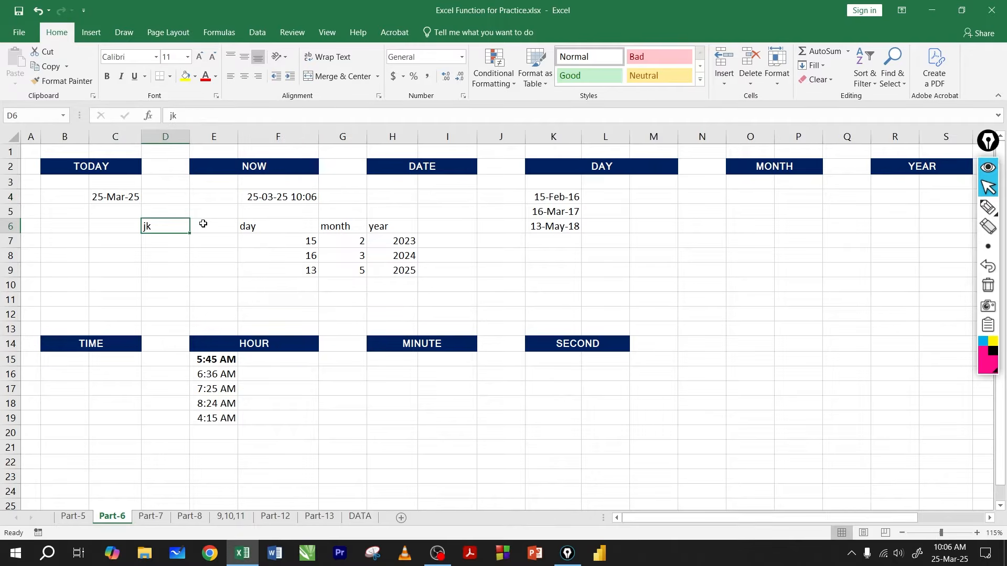
key("Delete")
left_click(276, 198)
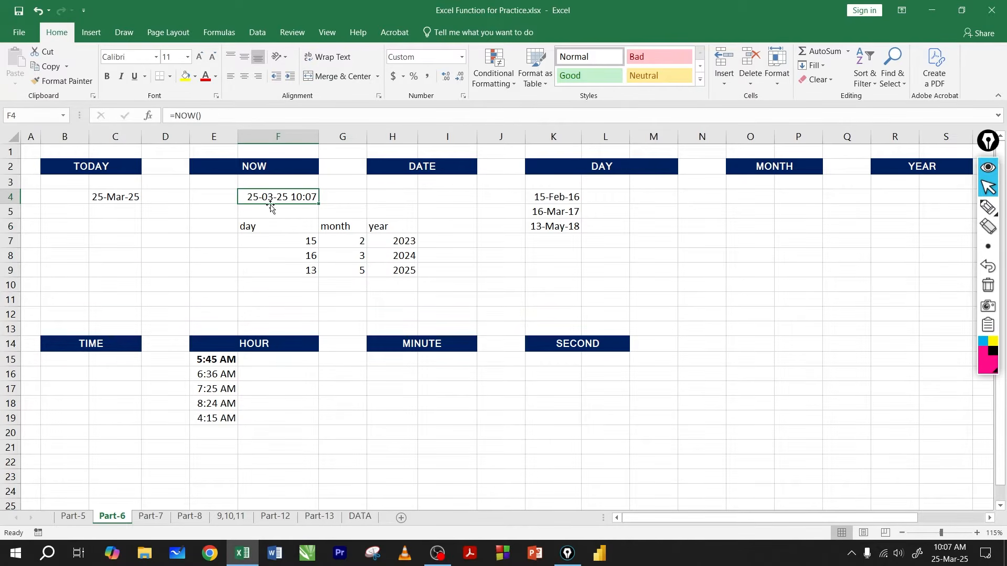
Step: Compare the TODAY formula and result in cell C4 with the NOW formula and result in cell F4
left_click(113, 197)
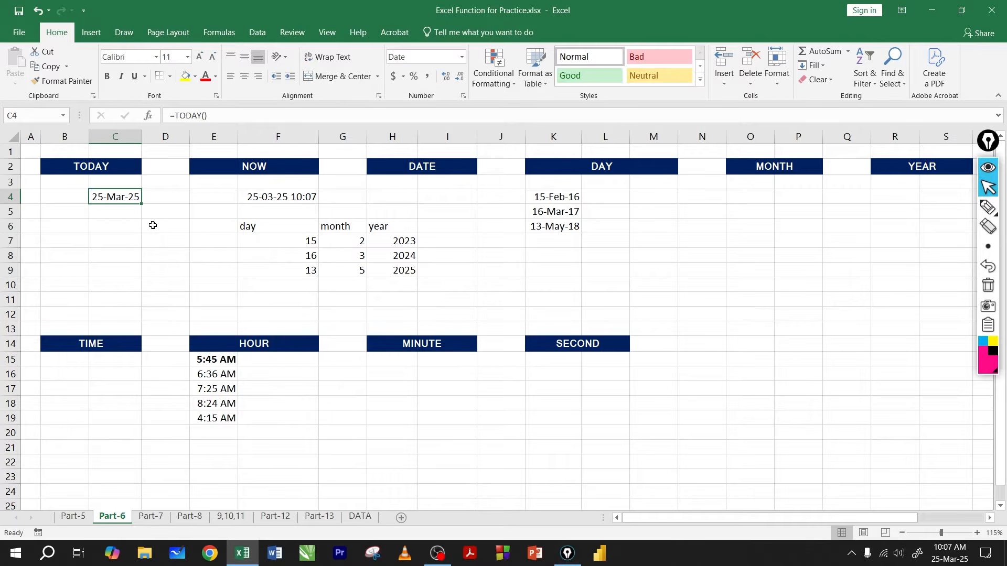
left_click(131, 215)
left_click(278, 199)
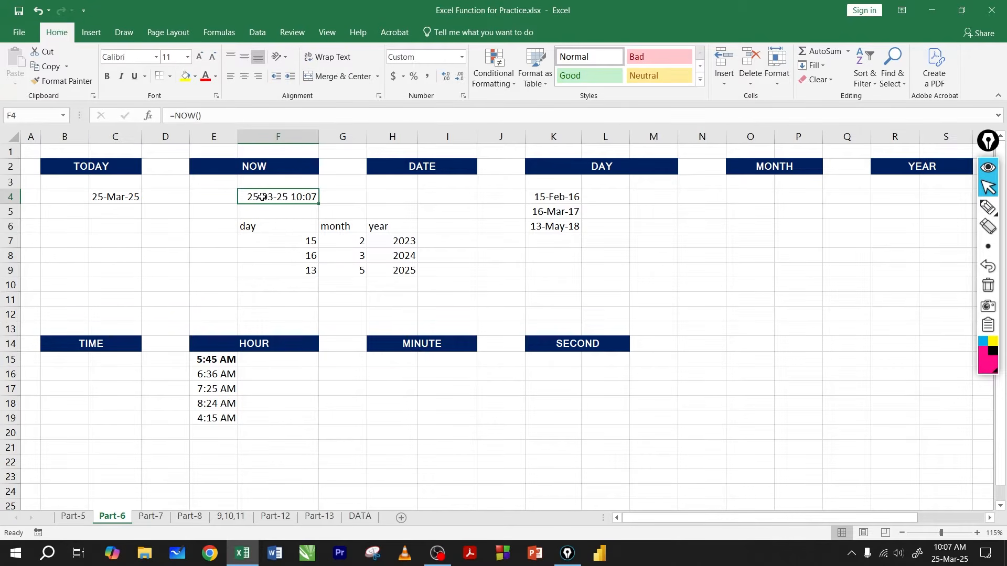
left_click_drag(263, 196, 138, 194)
Step: Enter the formula =DATE(H7,G7,F7) in cell I7 to build a date from the year, month and day cells
left_click(447, 240)
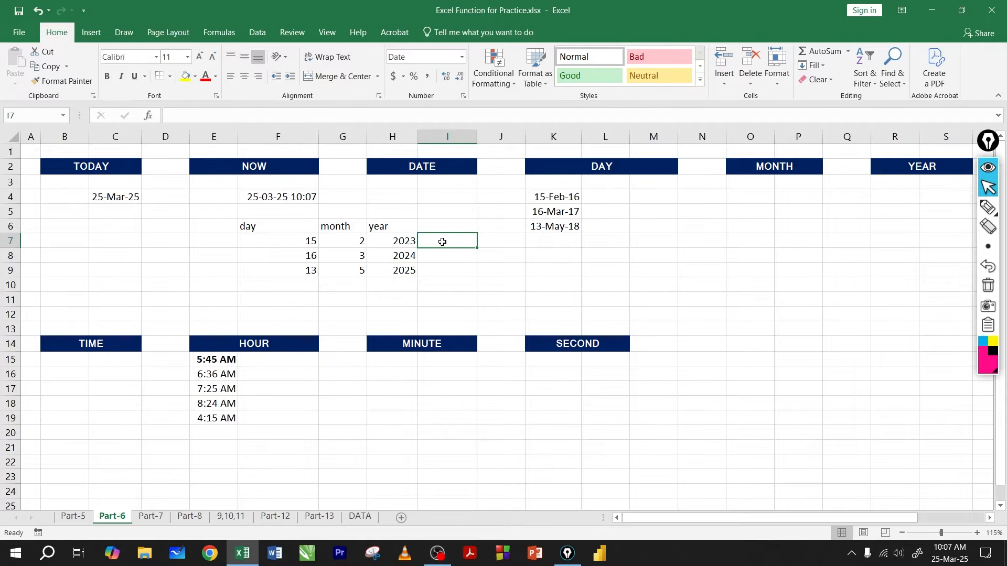
type("=date")
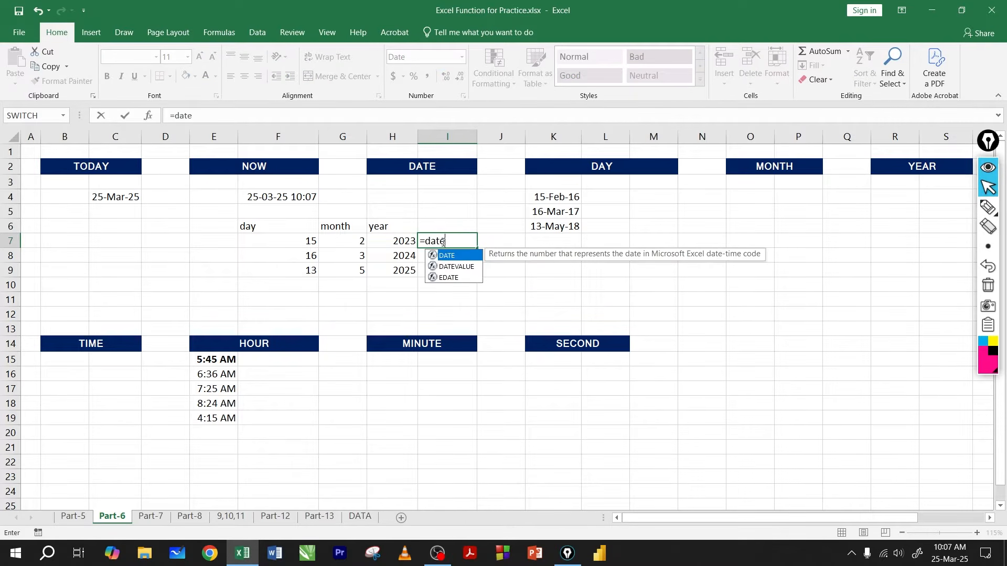
key("Tab")
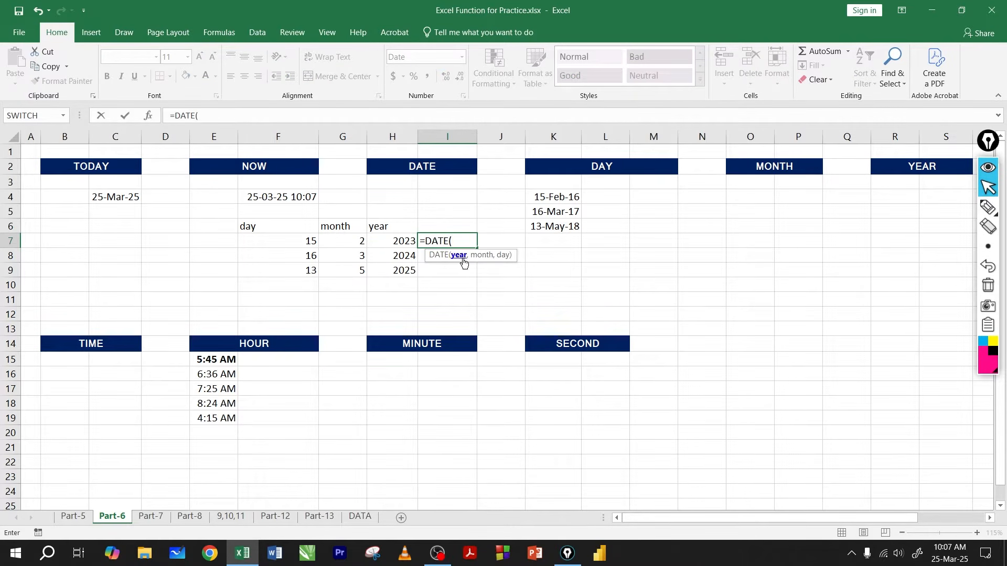
left_click(386, 242)
type(",")
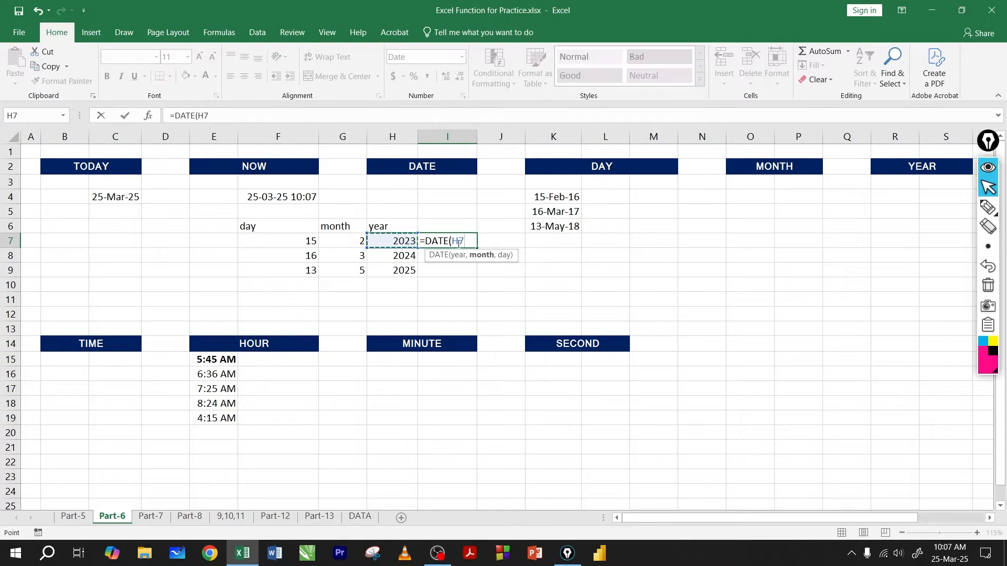
left_click(345, 240)
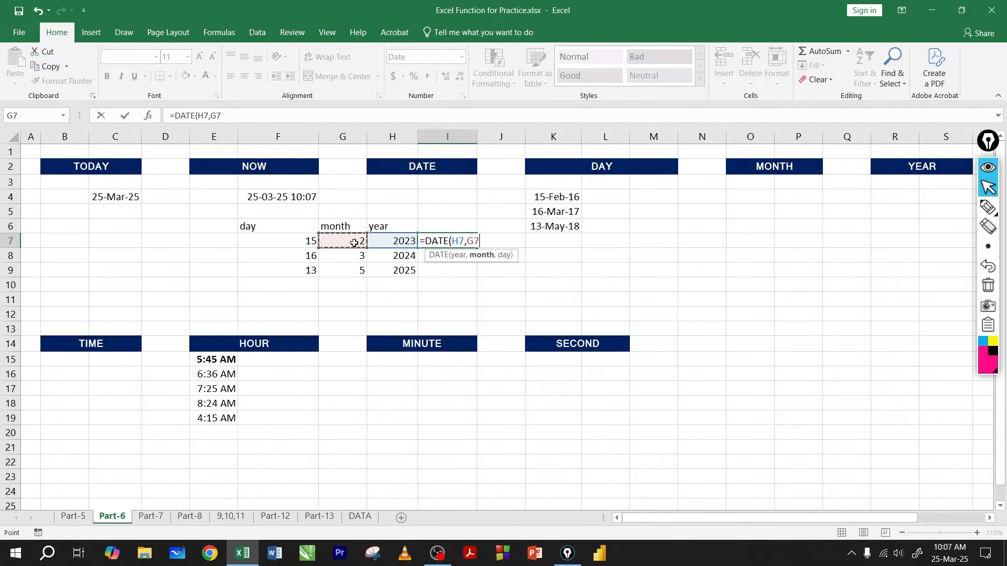
type(",")
left_click(291, 239)
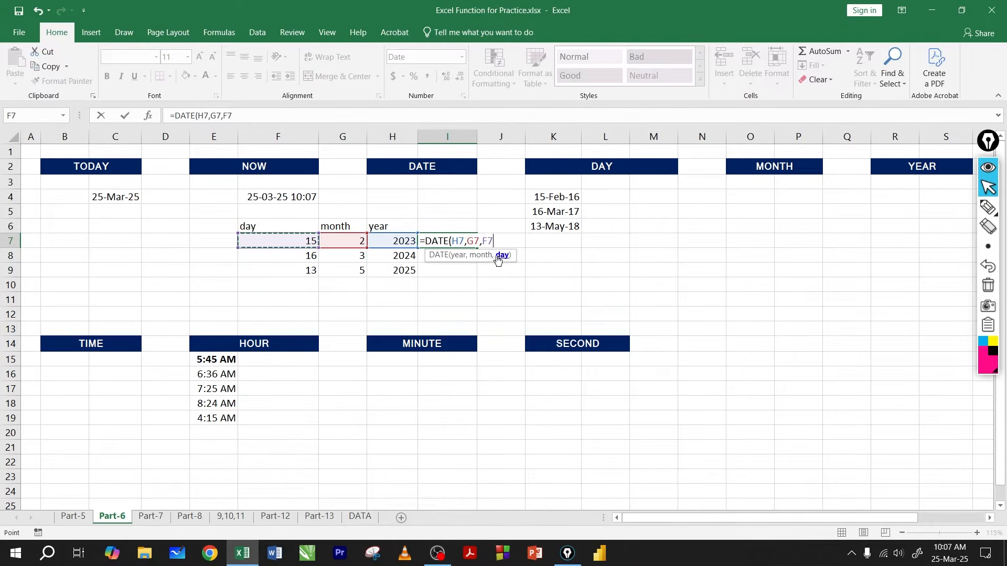
key("Return")
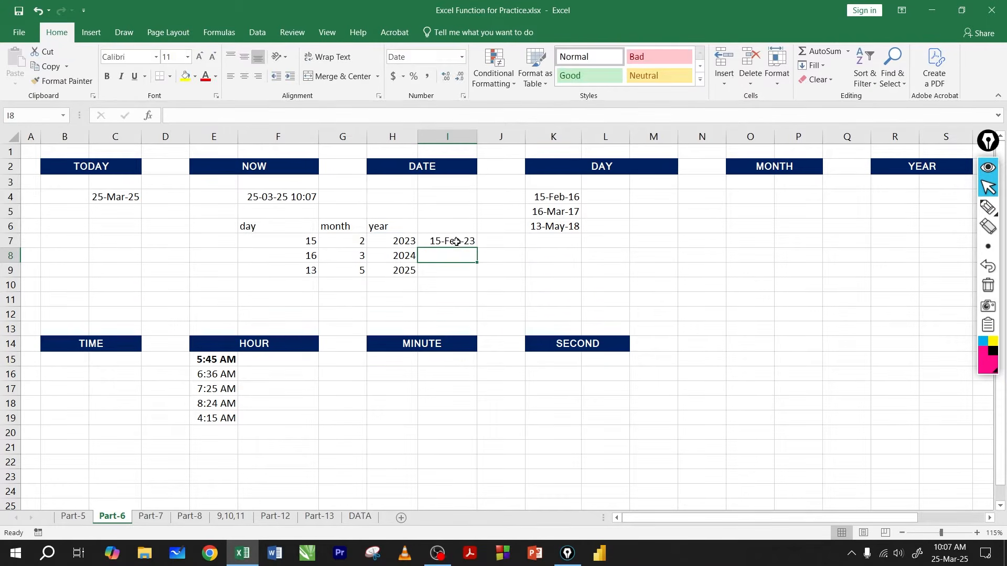
Step: Fill the DATE formula from I7 down to I9 and check the dates against the day, month and year columns
left_click(449, 243)
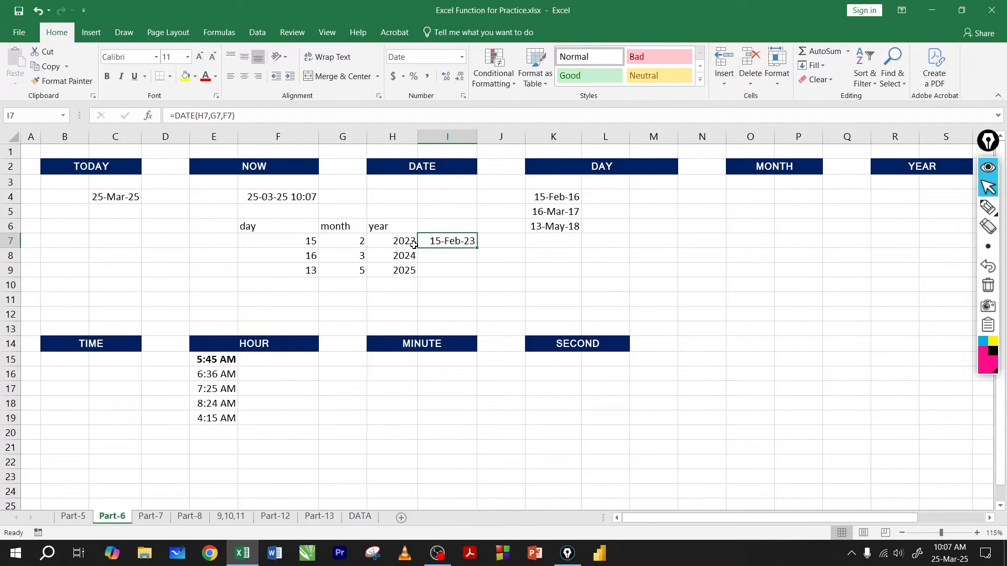
left_click_drag(477, 251, 469, 270)
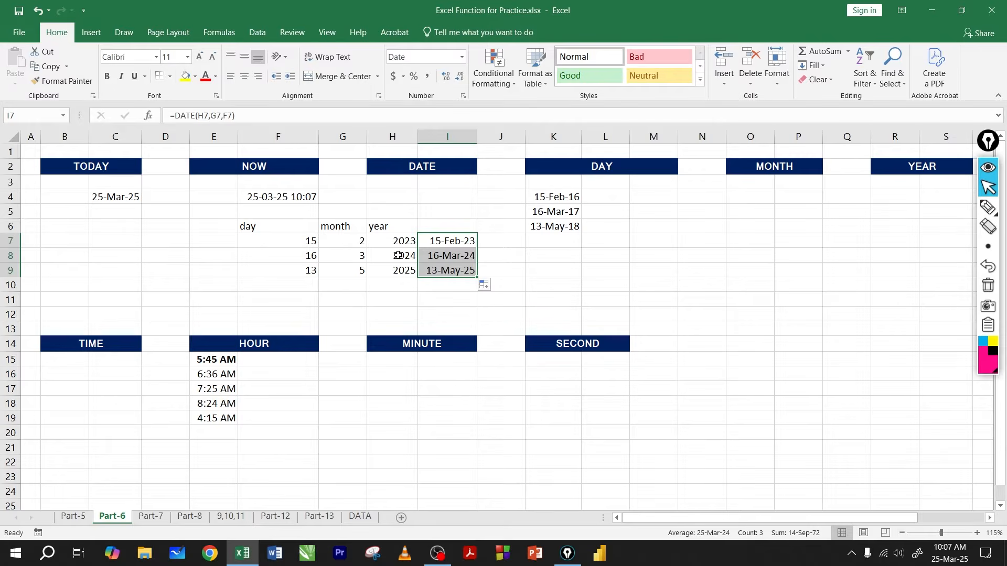
left_click_drag(399, 256, 306, 253)
left_click_drag(399, 271, 311, 284)
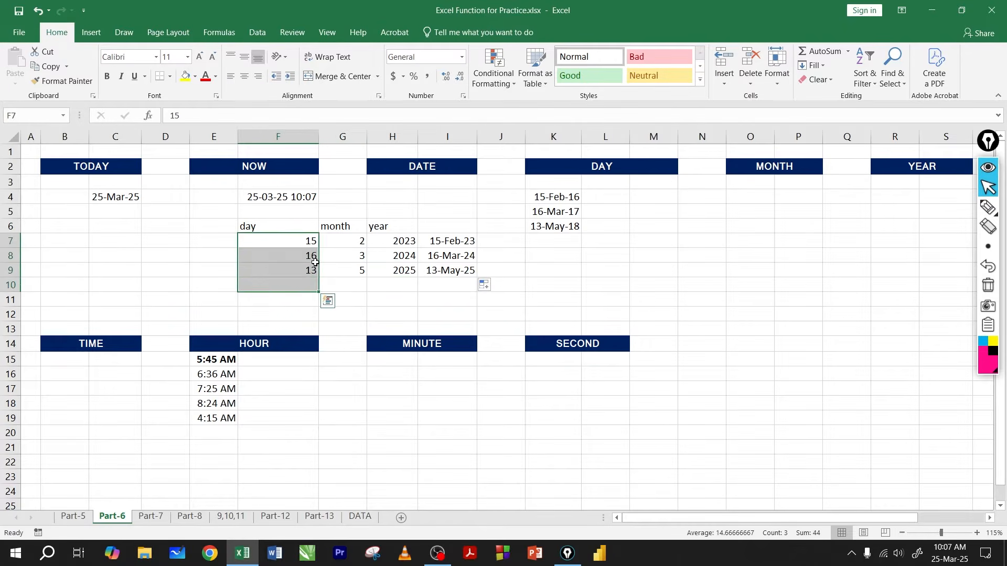
left_click_drag(354, 241, 356, 283)
left_click_drag(397, 241, 405, 283)
left_click_drag(449, 242, 443, 282)
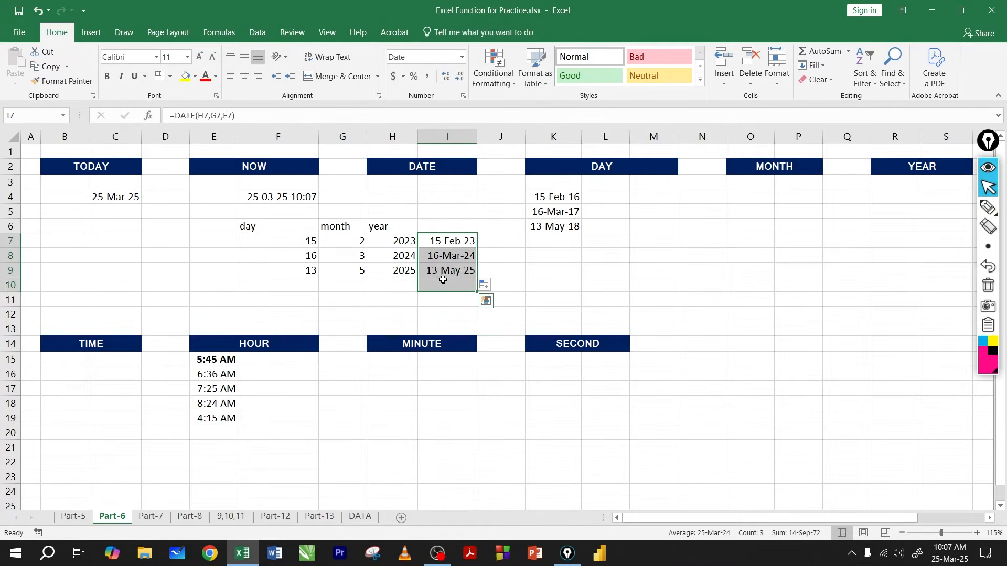
left_click(443, 282)
Step: Replace the DATE formulas in I7:I9 with their values by copying the range and pasting values over it
left_click_drag(451, 242, 444, 268)
left_click(452, 242)
left_click(450, 255)
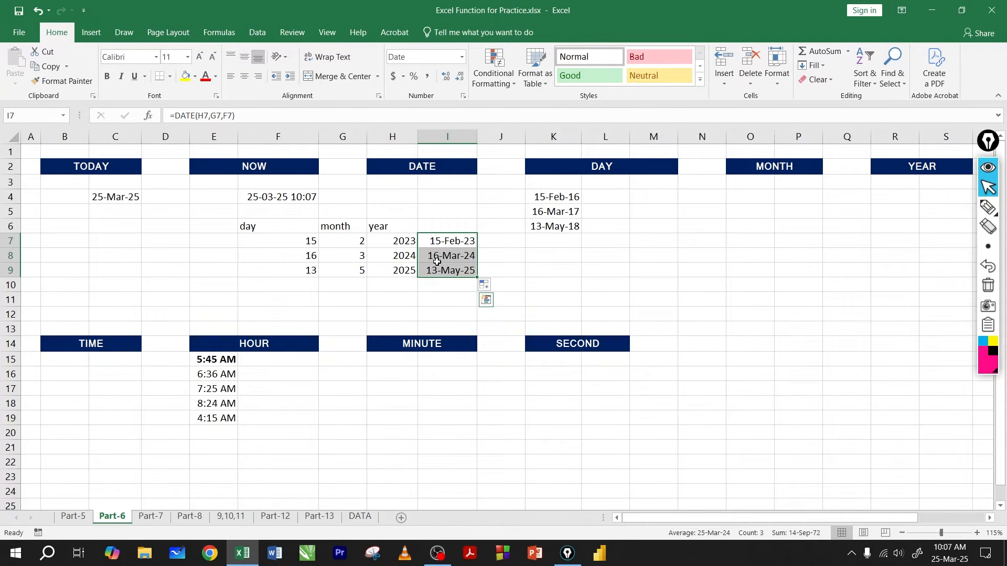
key("ctrl+c")
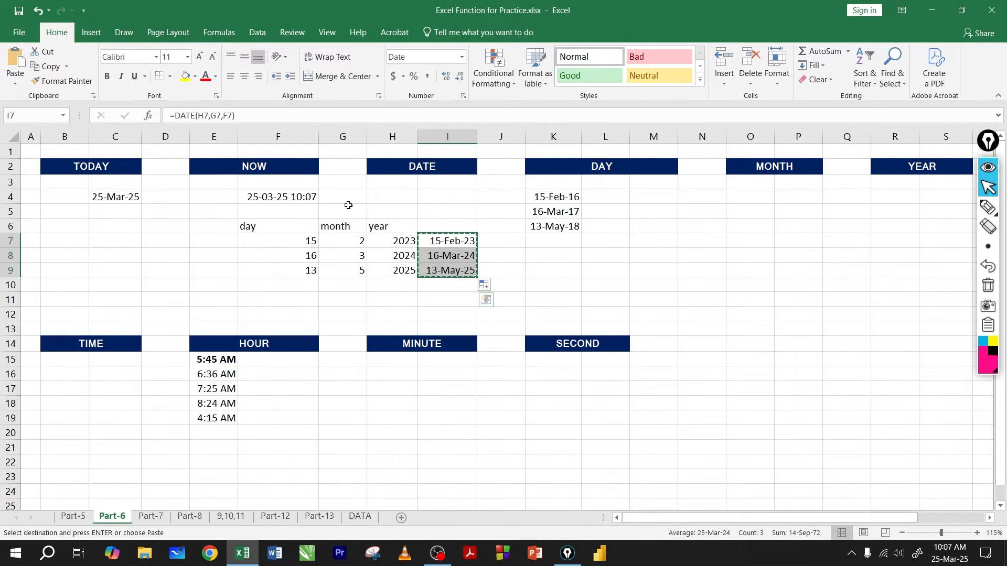
left_click(15, 83)
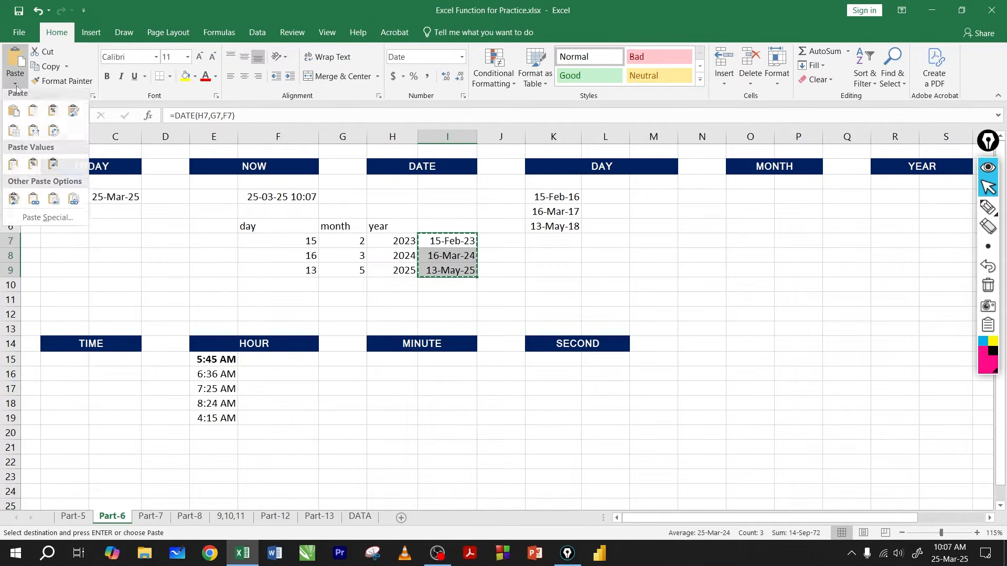
left_click(12, 169)
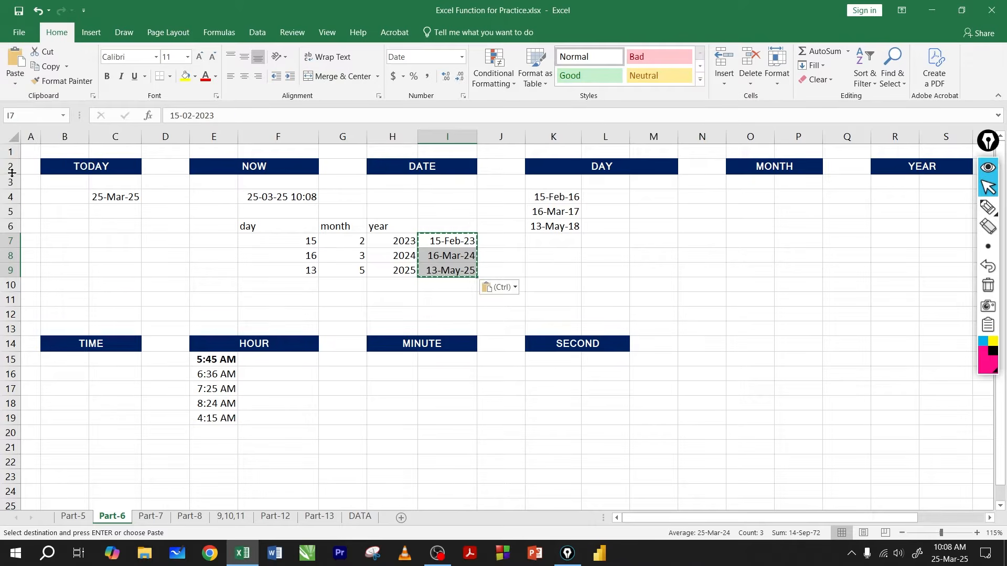
Step: Inspect the contents of cells I7, I8 and I9 to verify that they hold plain dates instead of DATE formulas
left_click(436, 242)
double_click(446, 241)
key("Return")
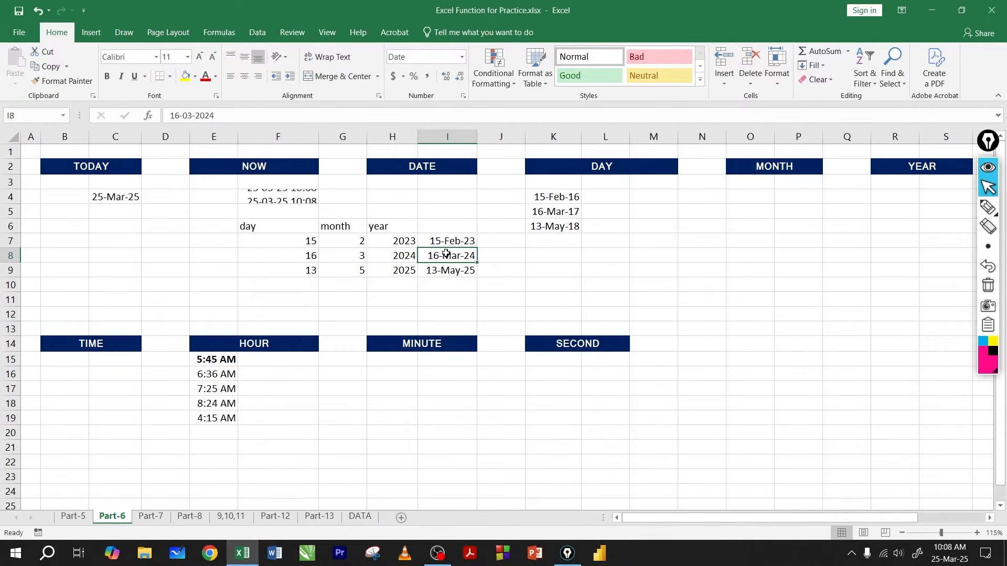
double_click(447, 256)
key("Return")
double_click(449, 269)
double_click(450, 256)
double_click(449, 241)
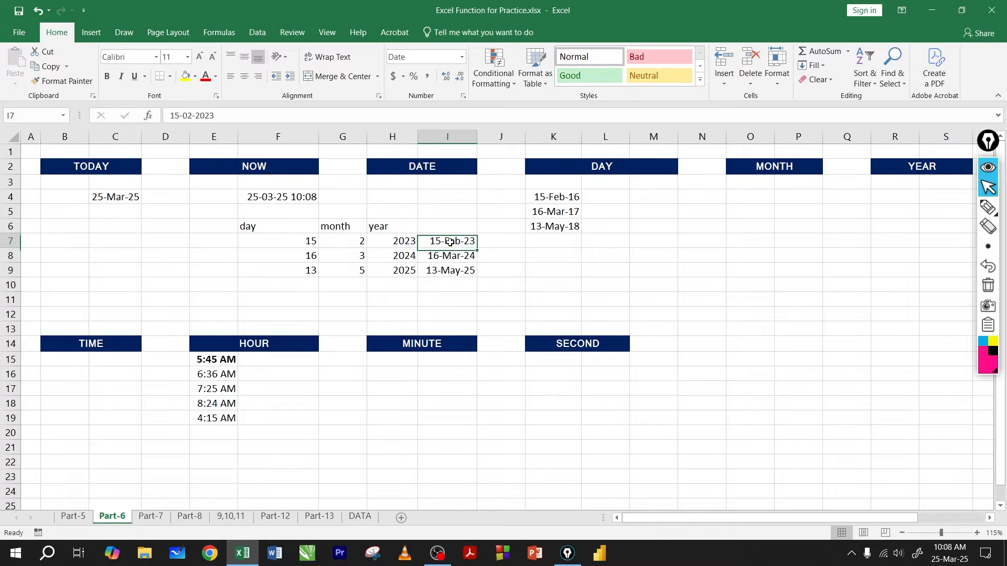
left_click(448, 255)
left_click_drag(440, 242, 448, 270)
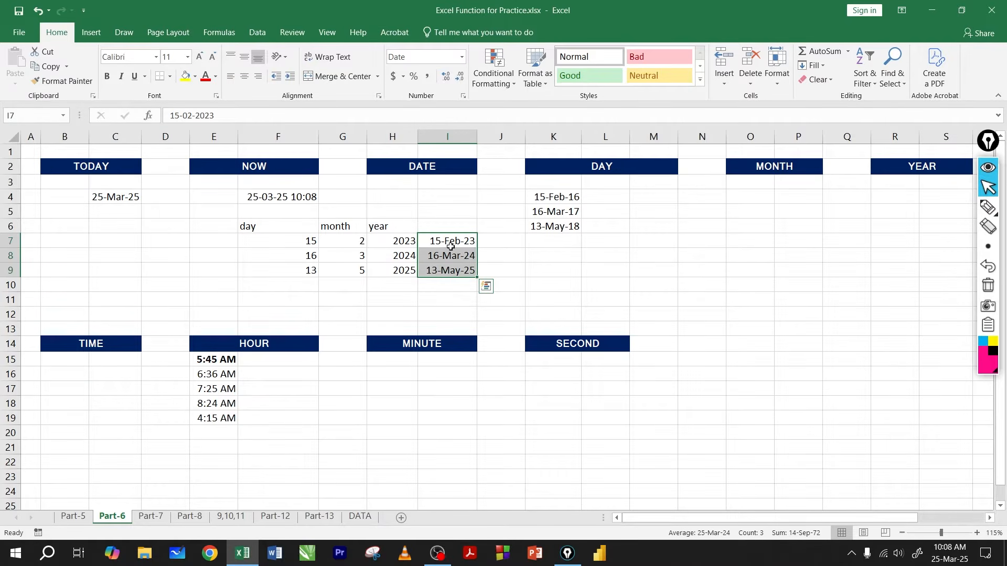
left_click(448, 244)
left_click(446, 257)
left_click(447, 268)
left_click(443, 243)
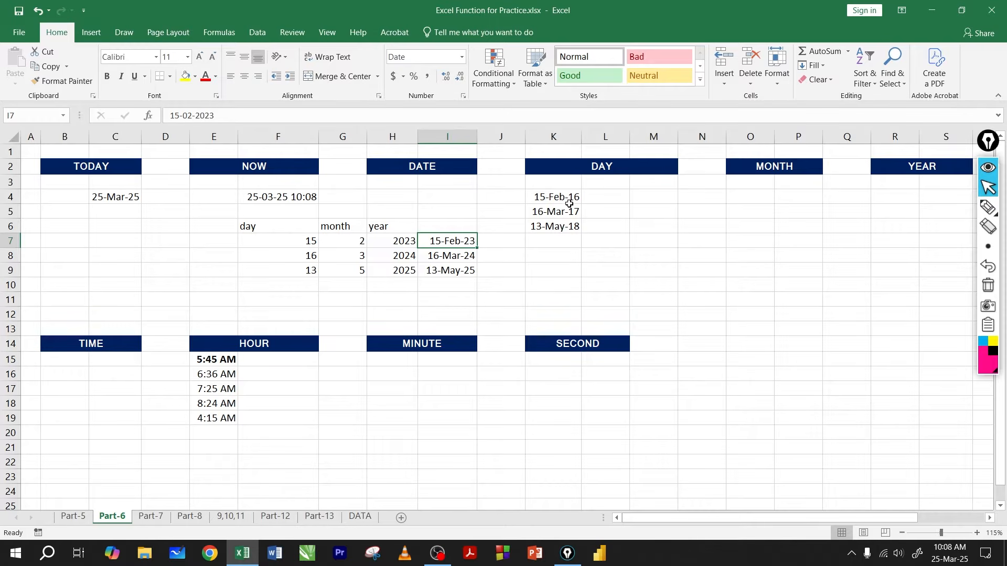
Step: Compare the day, month and year columns in F6:H9 with the combined dates in I7:I9
left_click(612, 198)
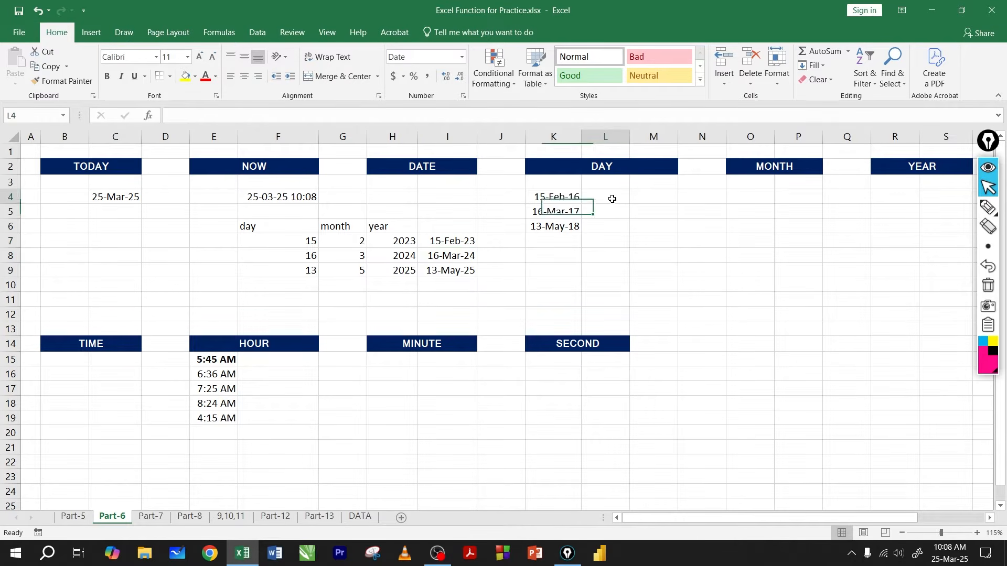
left_click(763, 209)
left_click(875, 222)
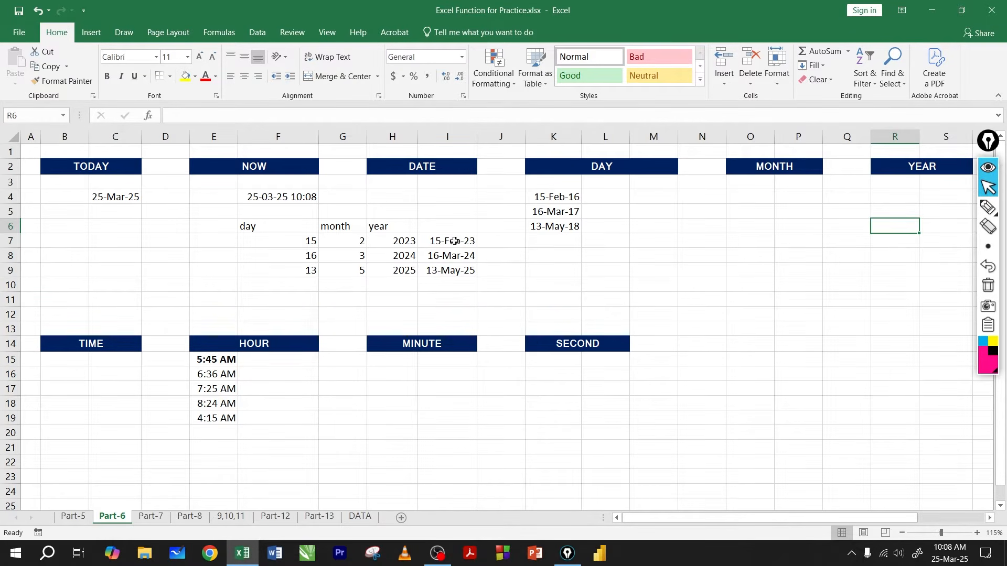
left_click_drag(288, 226, 294, 273)
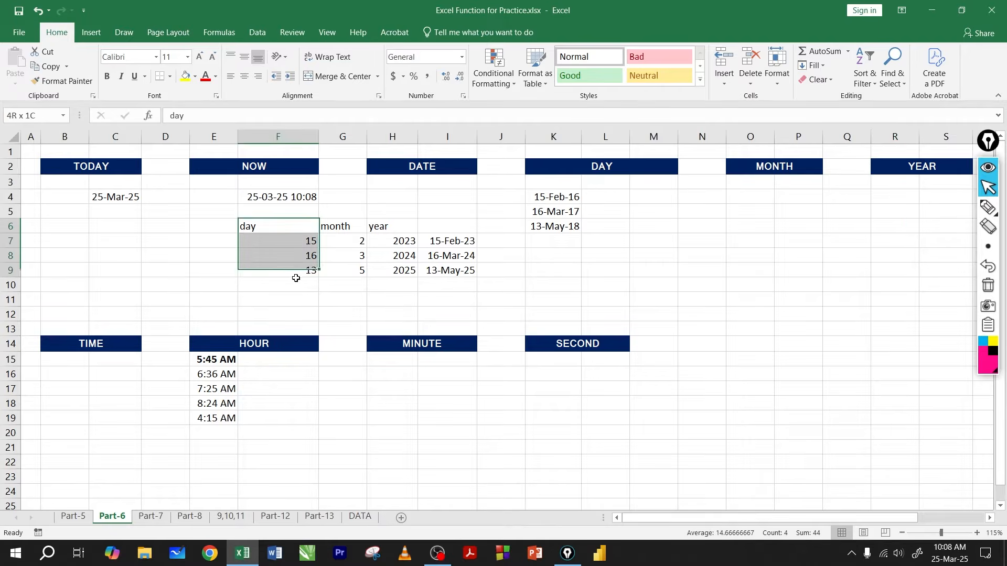
left_click_drag(351, 229, 349, 270)
left_click_drag(390, 227, 392, 270)
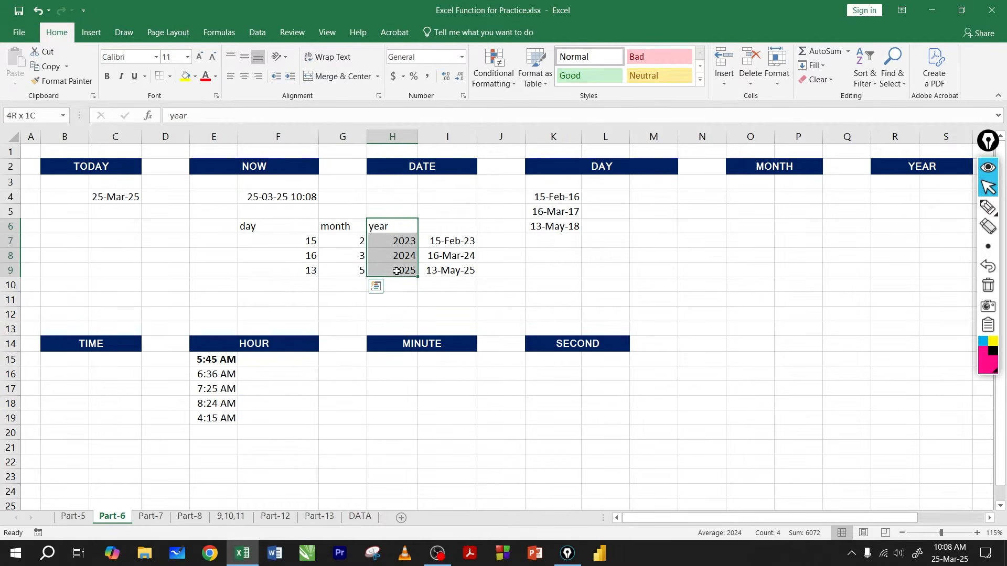
left_click_drag(296, 231, 387, 279)
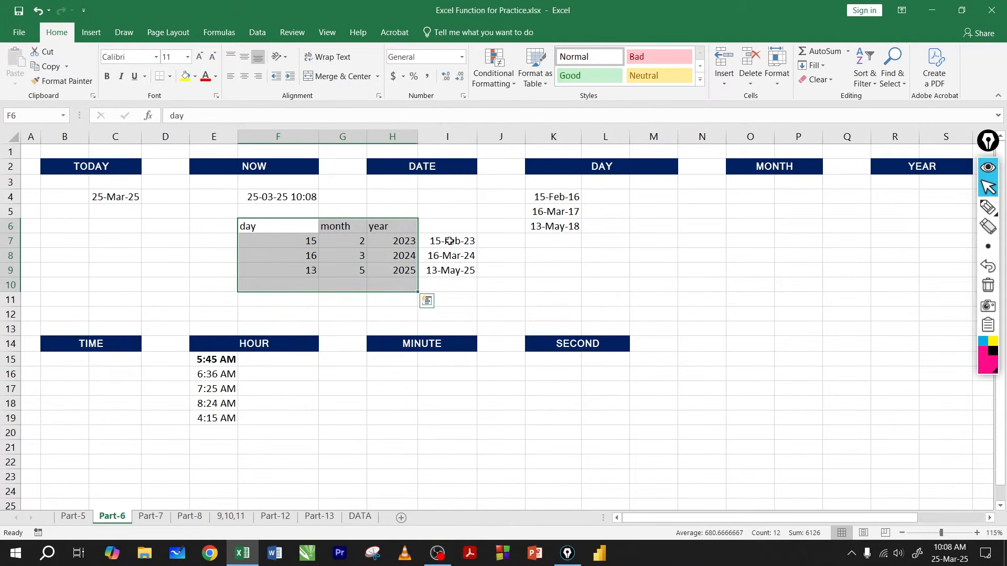
left_click_drag(449, 241, 447, 271)
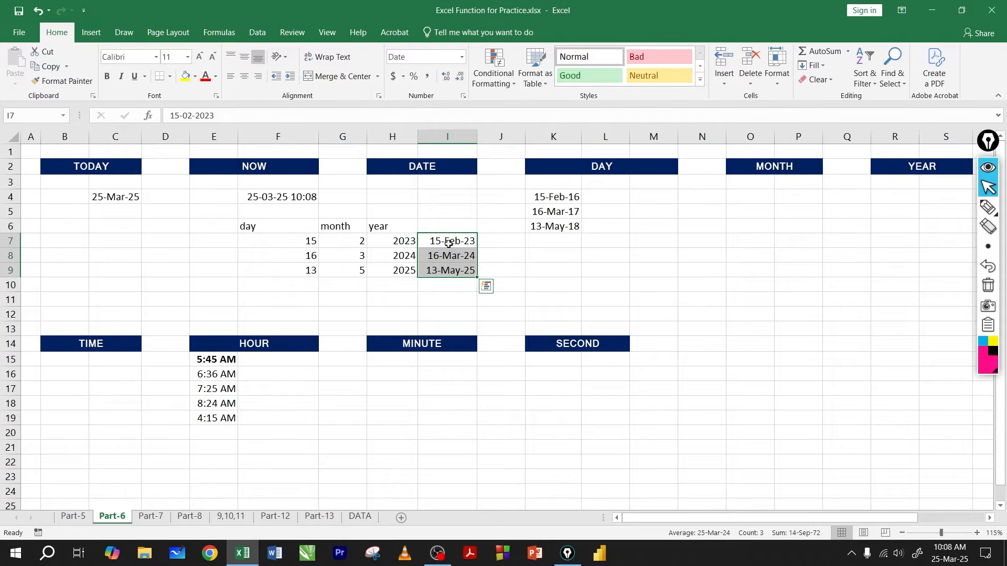
left_click(449, 244)
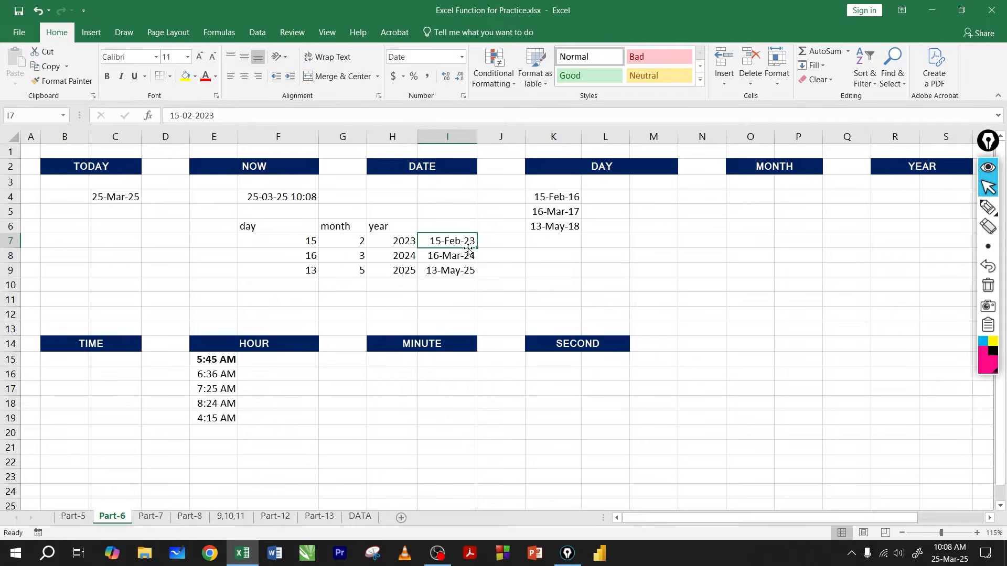
Step: Review the blank areas under DAY, MONTH and YEAR alongside the date parts in F7:H9 and the dates in I7:I9
left_click(617, 196)
left_click(741, 202)
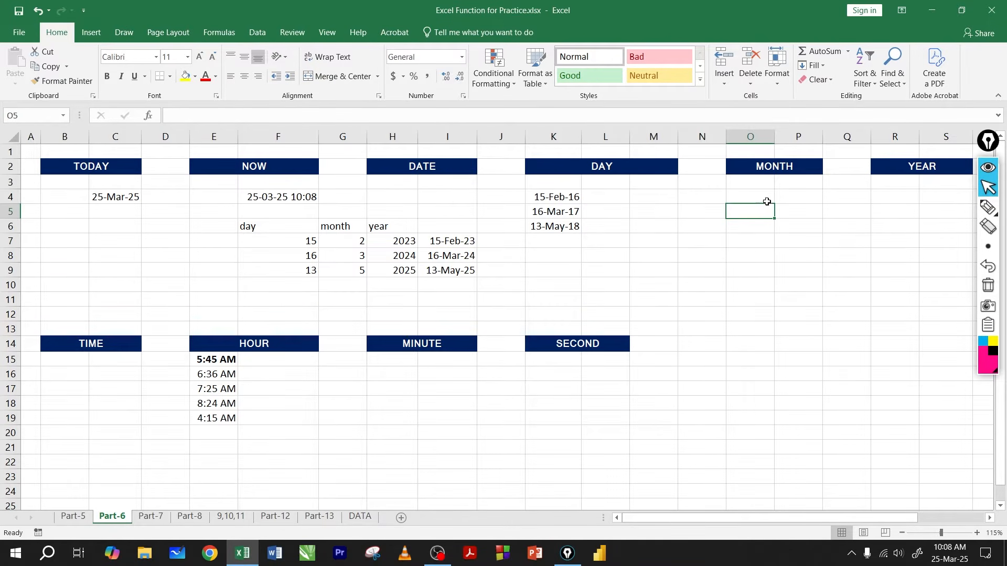
left_click(857, 223)
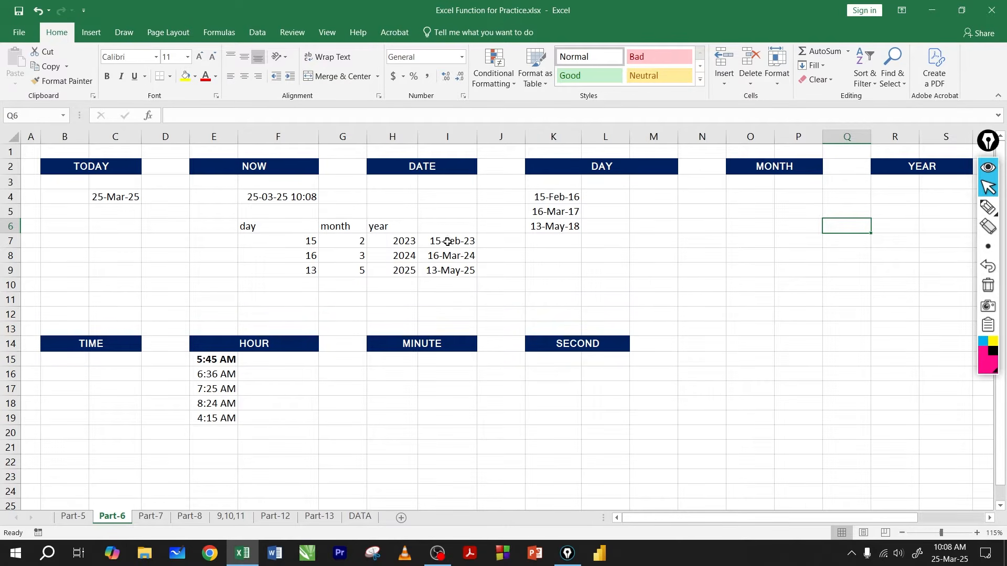
left_click_drag(447, 242, 445, 270)
left_click_drag(301, 242, 375, 272)
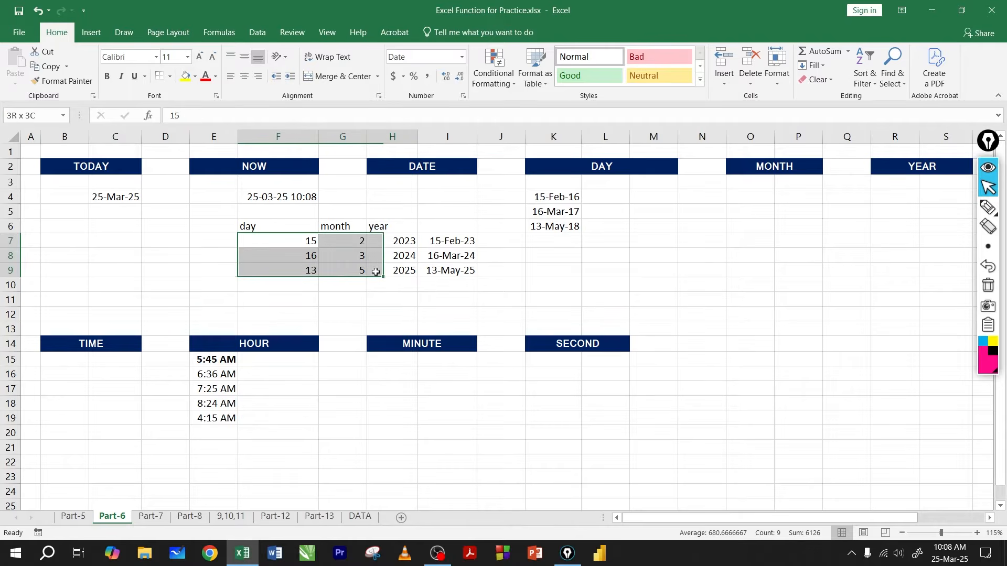
left_click_drag(466, 247, 452, 273)
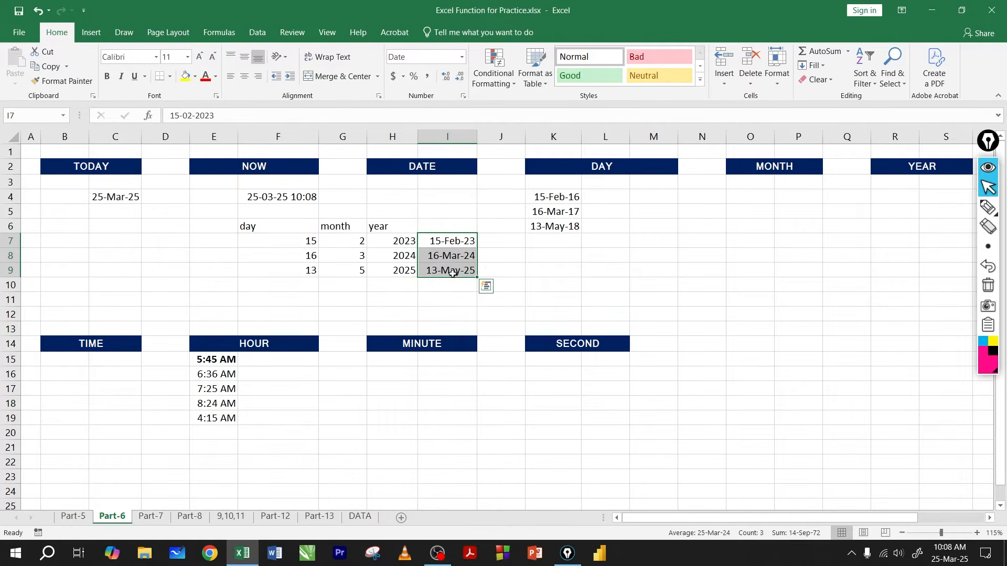
left_click(608, 198)
left_click(755, 198)
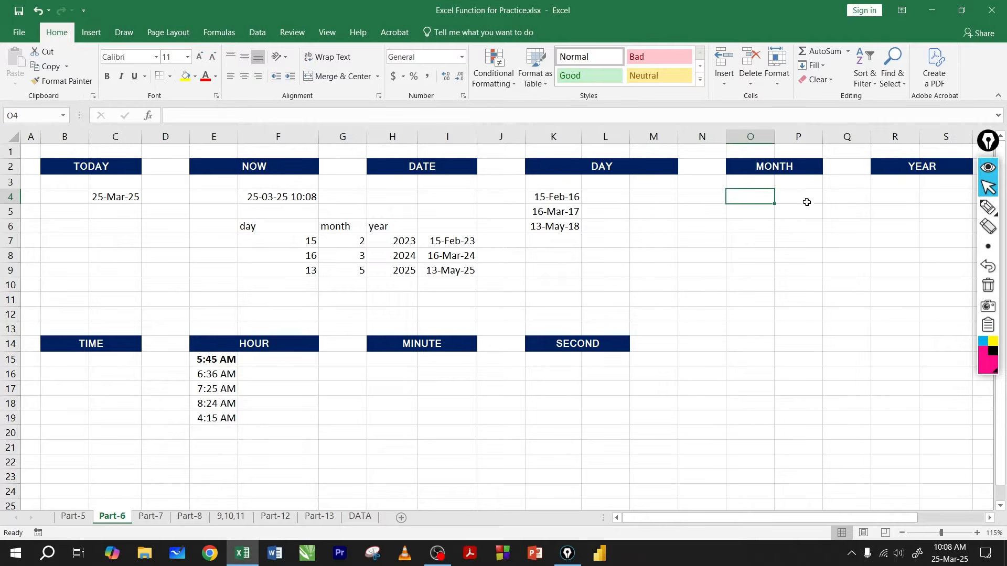
Step: Extract the day from the K4 date with =DAY(K4) in cell L4 and fill the formula down to L6
left_click(619, 199)
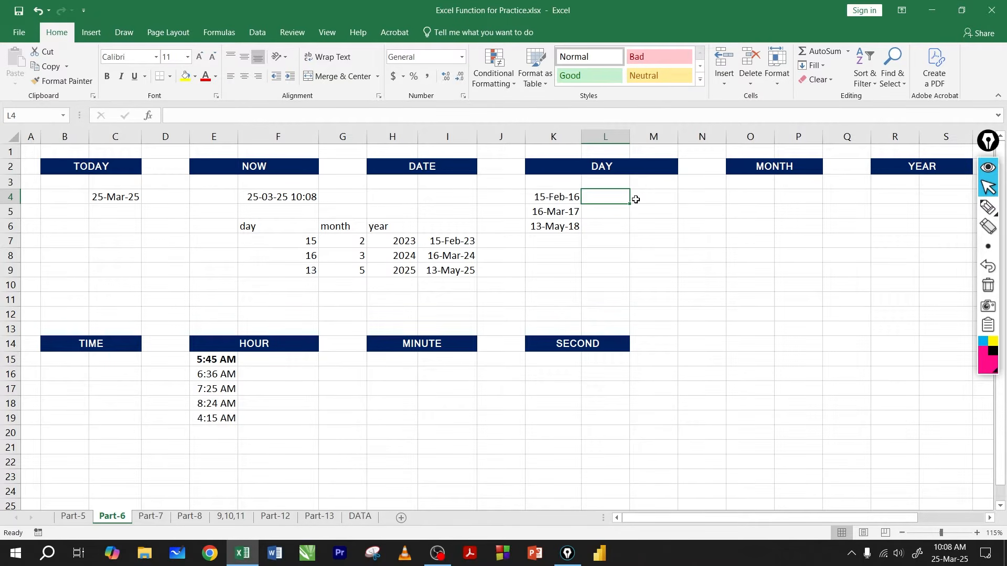
type("=day")
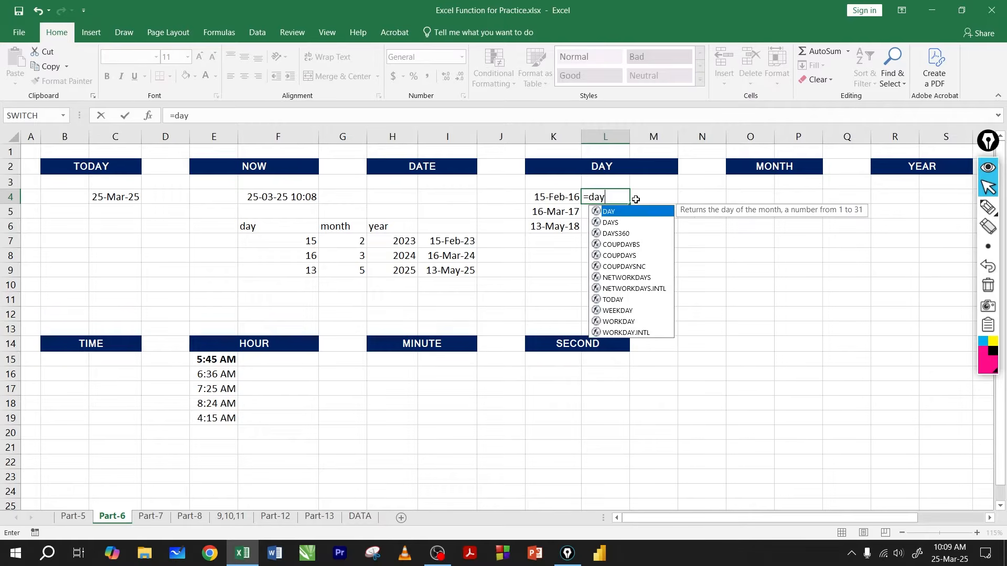
key("Tab")
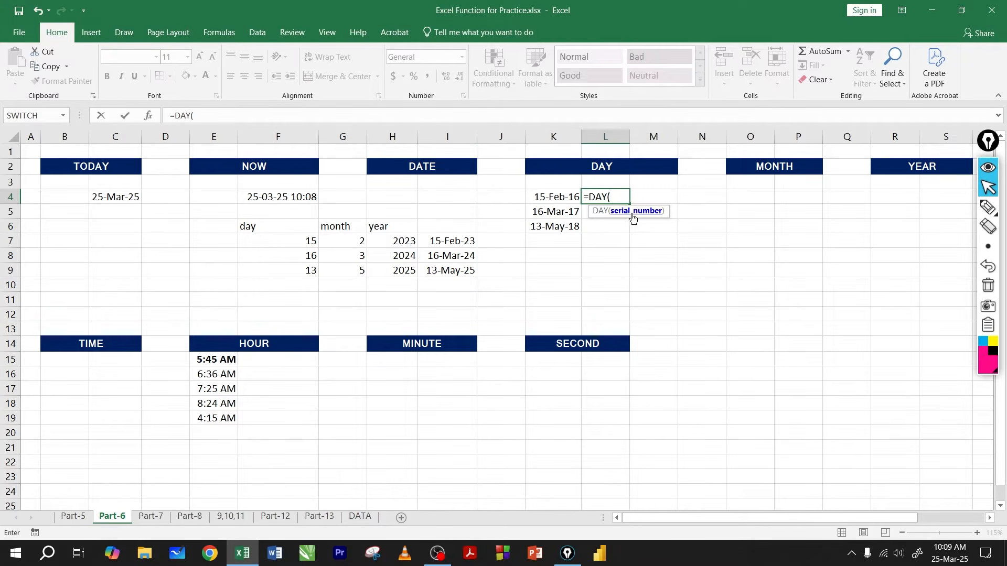
left_click(558, 197)
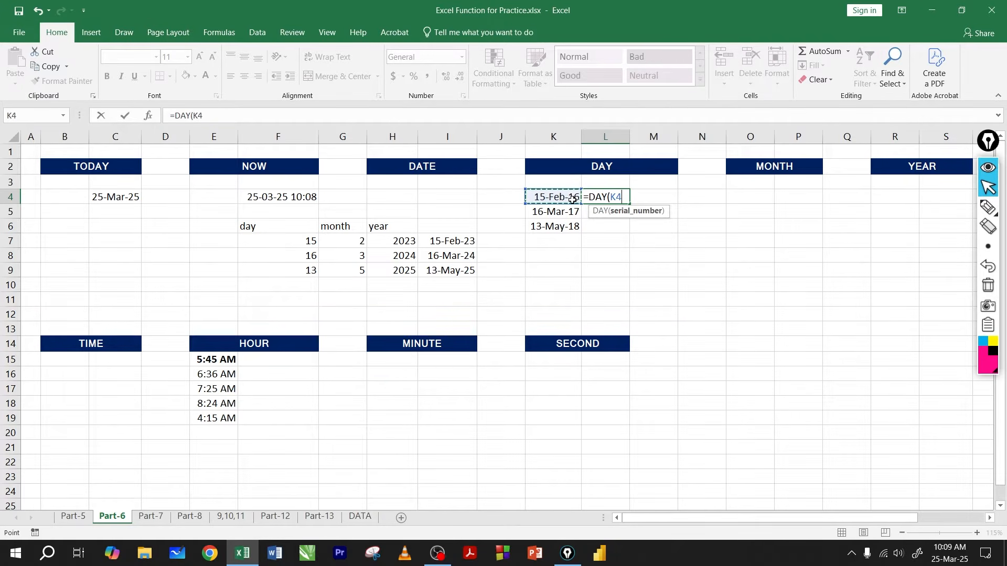
key("Return")
left_click(598, 197)
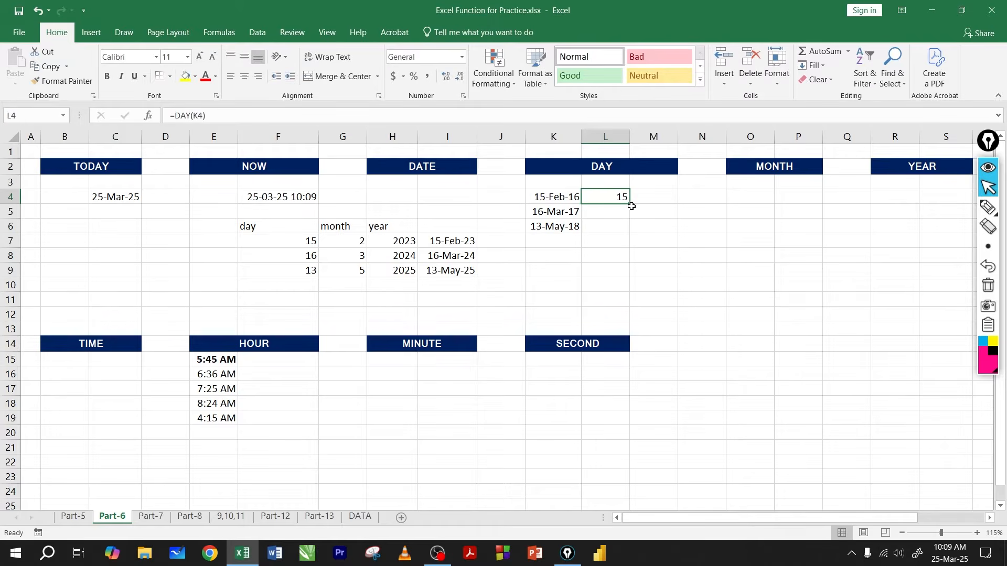
left_click_drag(631, 206, 627, 231)
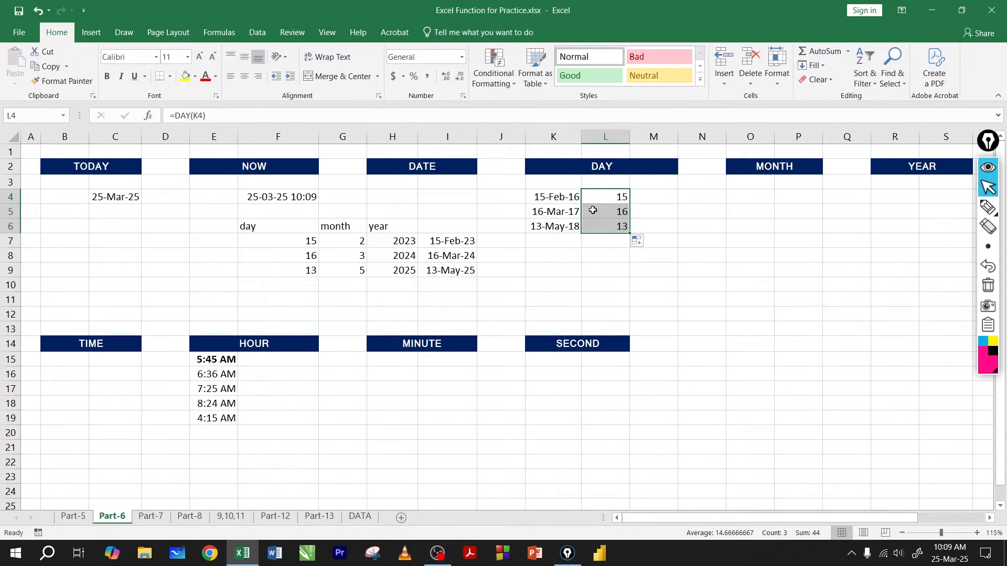
Step: Extract the month from the K4 date with =MONTH(K4) in cell O4 and fill the formula down to O6
left_click(754, 200)
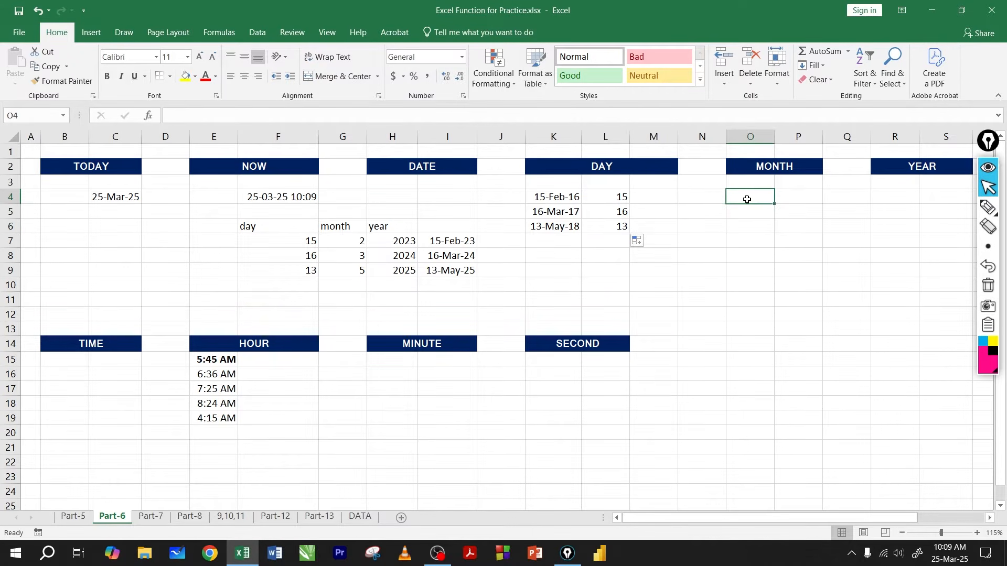
type("=mon")
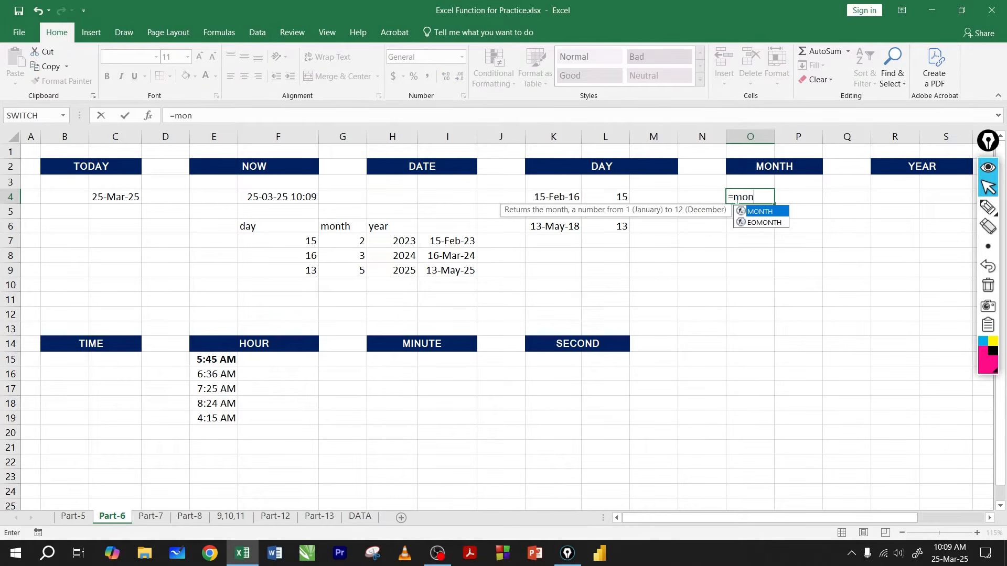
key("Tab")
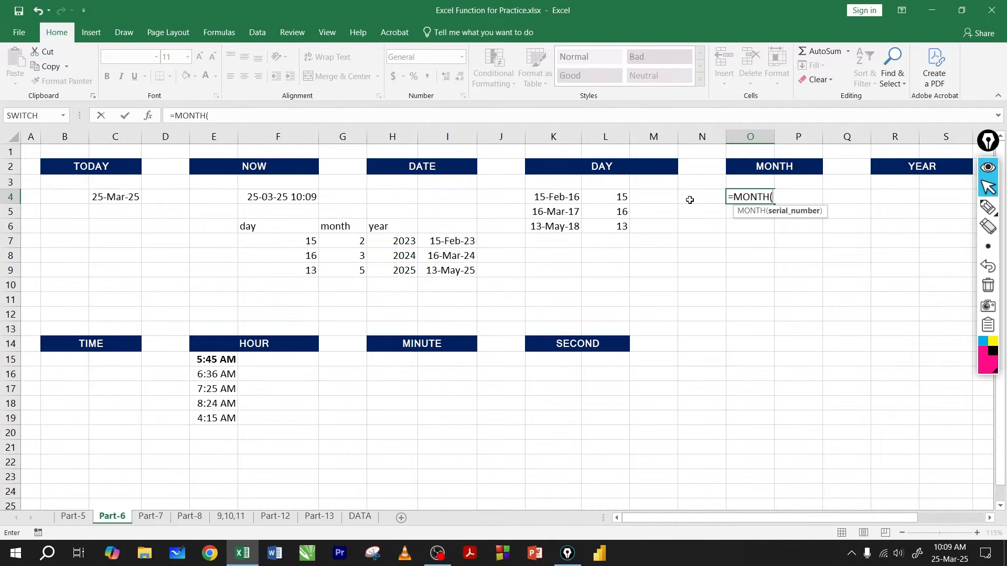
left_click(557, 198)
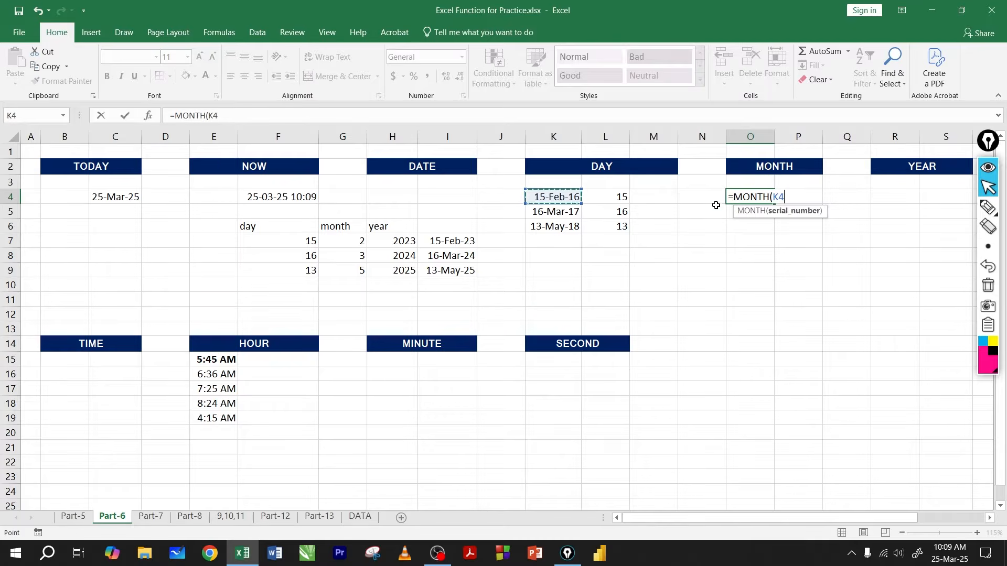
key("Return")
left_click(758, 198)
left_click_drag(774, 204, 771, 228)
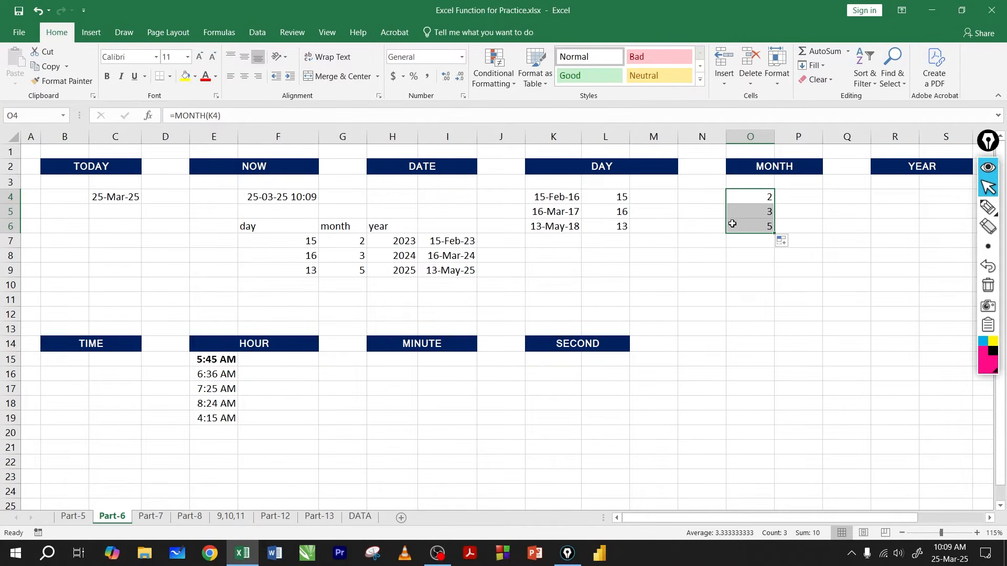
Step: Extract the year from the K4 date with =YEAR(K4) in cell R4 and fill the formula down to R6
left_click(892, 201)
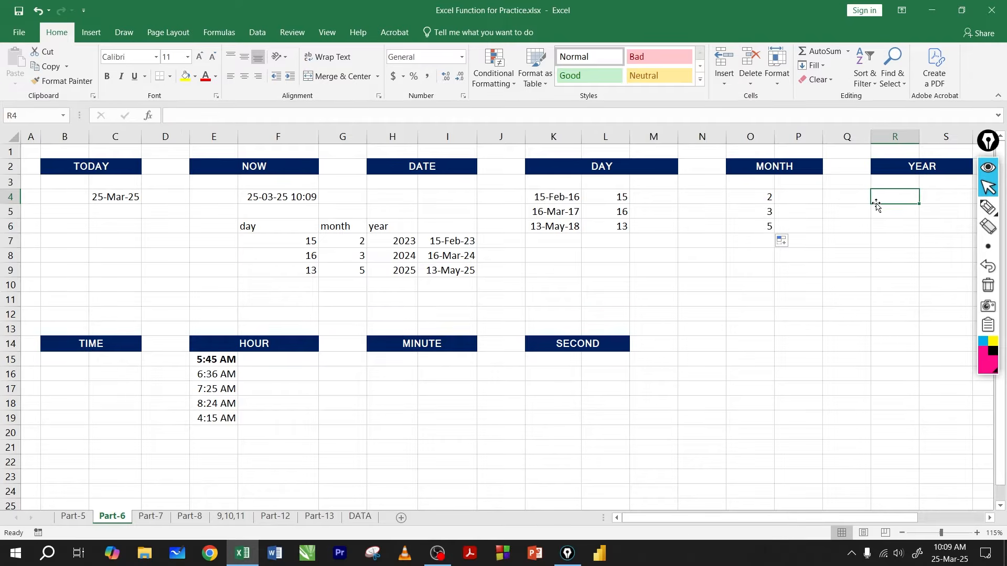
type("=yea")
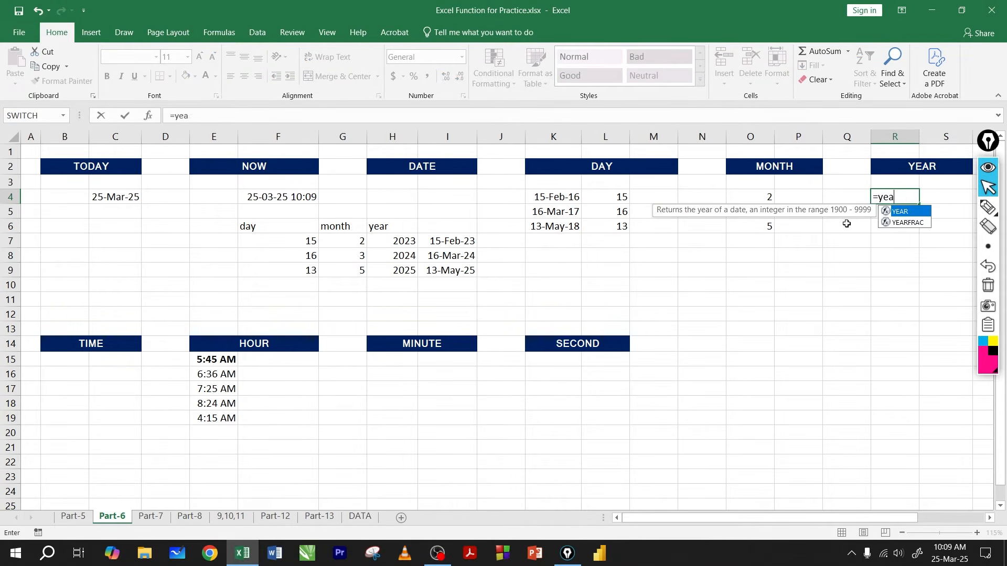
key("Tab")
left_click(554, 197)
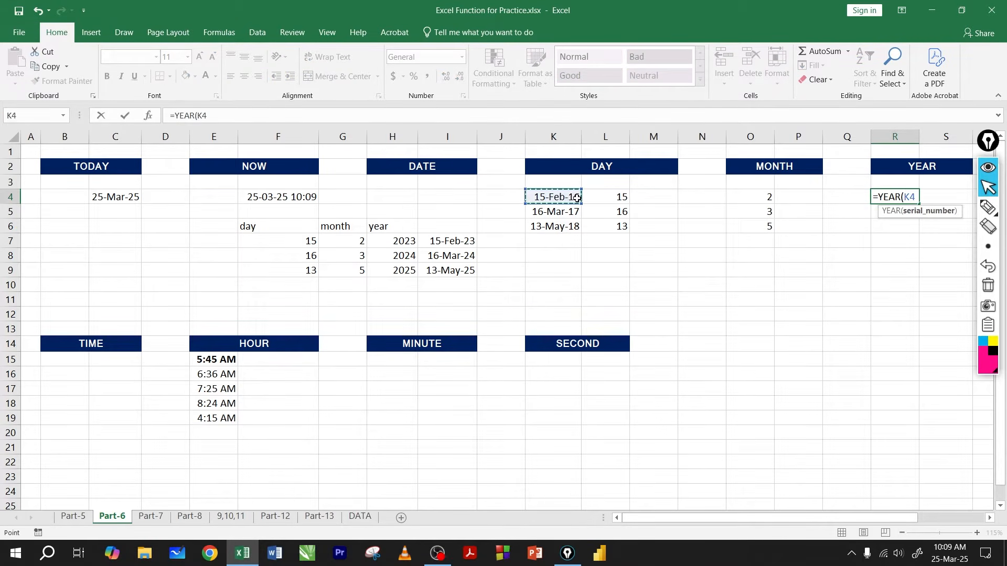
key("Return")
left_click(890, 200)
left_click_drag(923, 204, 912, 229)
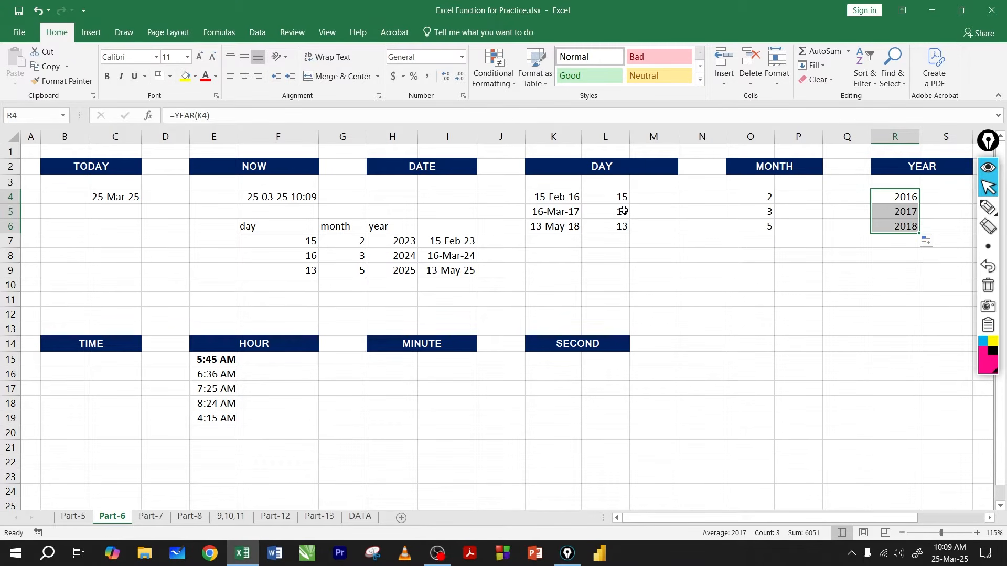
Step: Review the dates in I7:I9 and compare the TIME section heading with the DATE section heading
left_click_drag(457, 242, 485, 284)
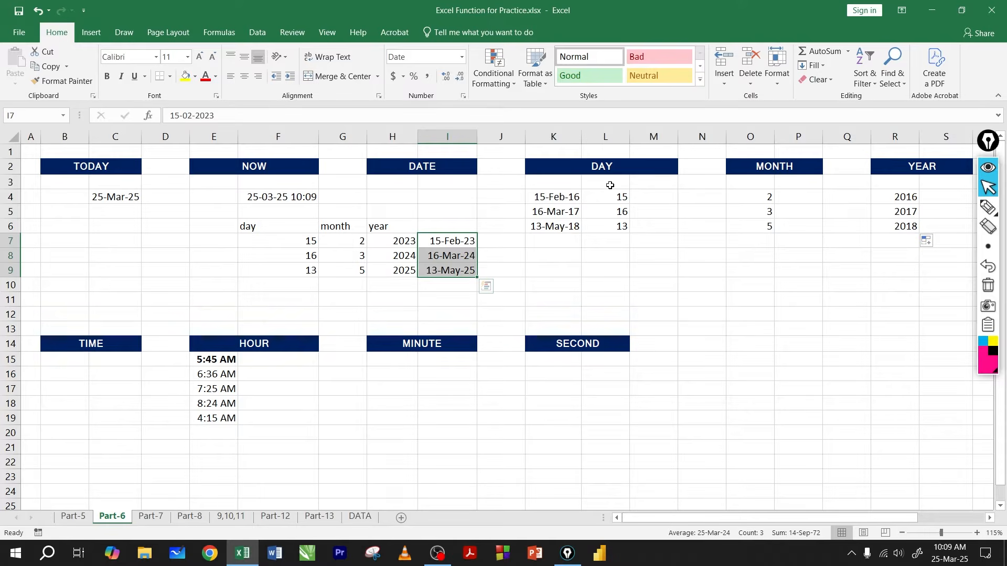
left_click(645, 254)
left_click(214, 300)
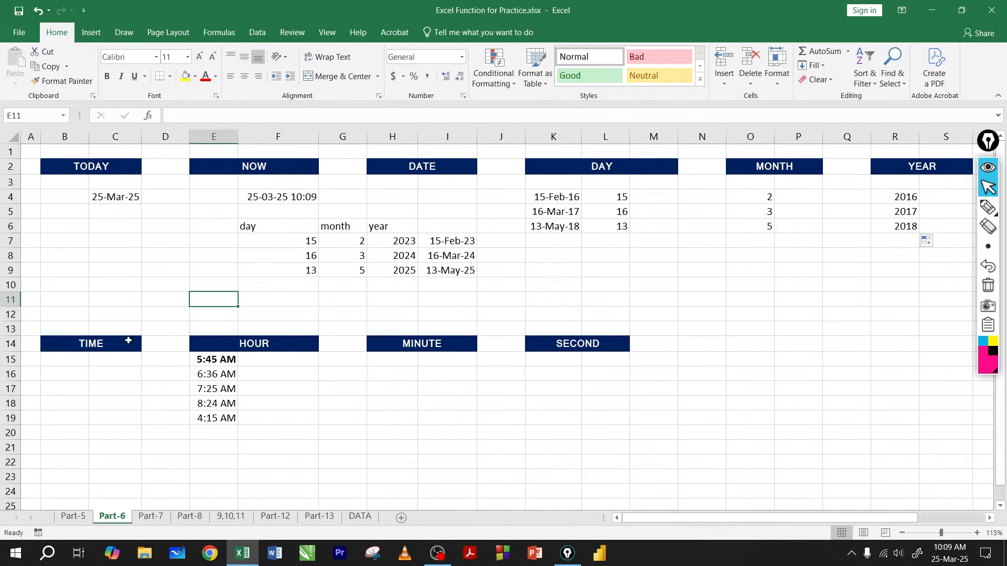
left_click(87, 346)
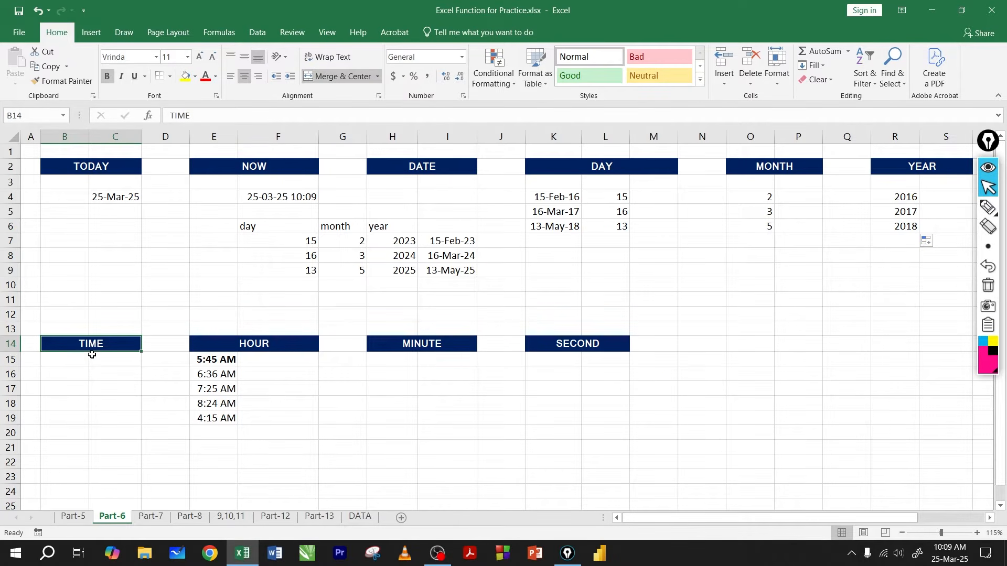
left_click(427, 171)
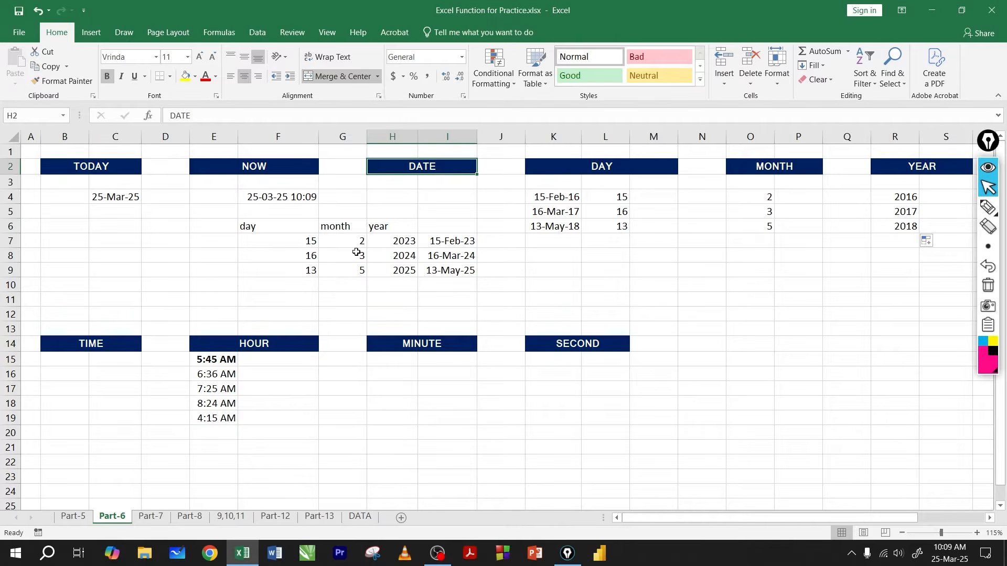
Step: Review the day, month and year values in F7:H9 with their dates in I7:I9, and examine the TIME section
left_click_drag(306, 242, 307, 272)
left_click_drag(350, 242, 351, 282)
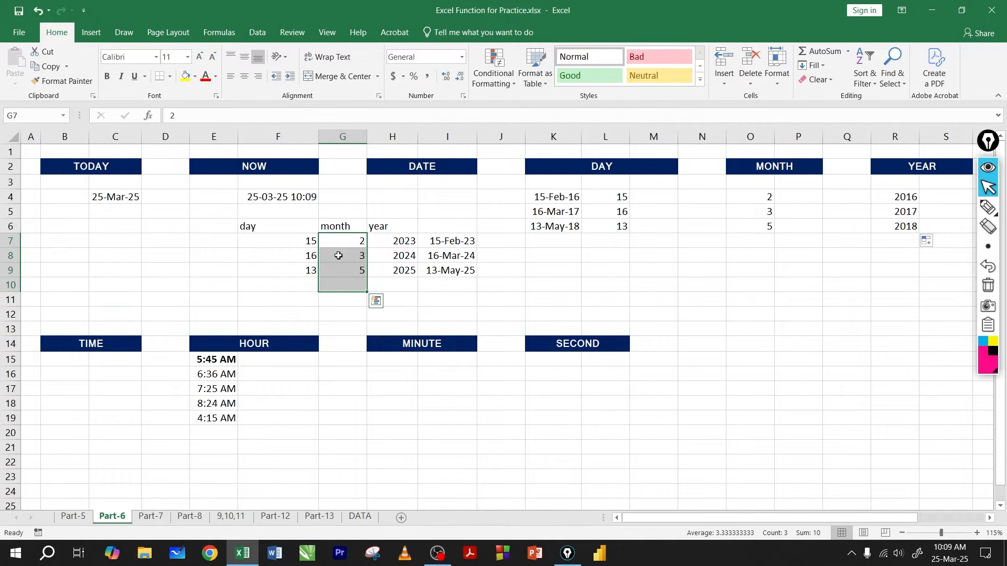
left_click_drag(399, 242, 399, 283)
left_click_drag(448, 242, 449, 283)
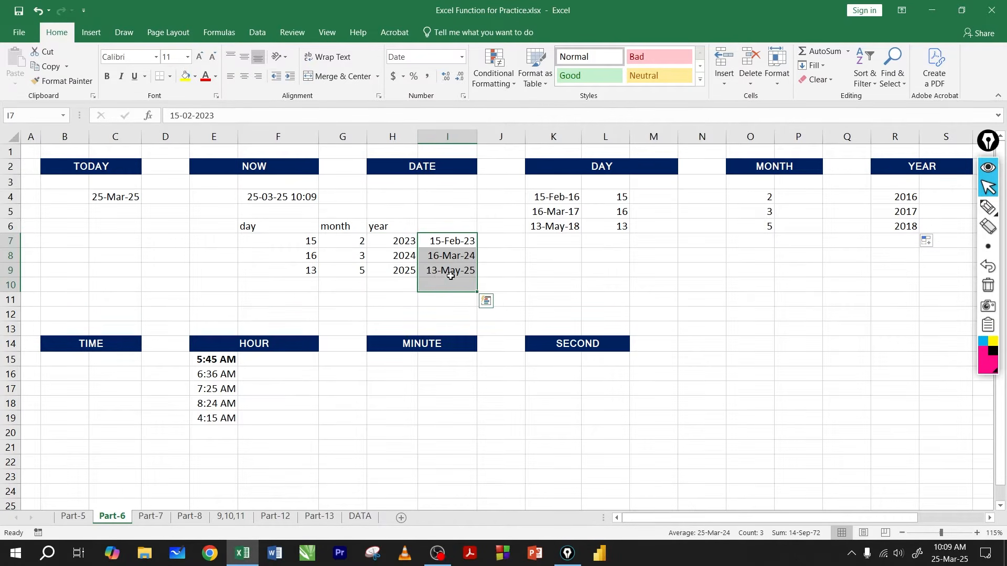
left_click(136, 361)
left_click(110, 376)
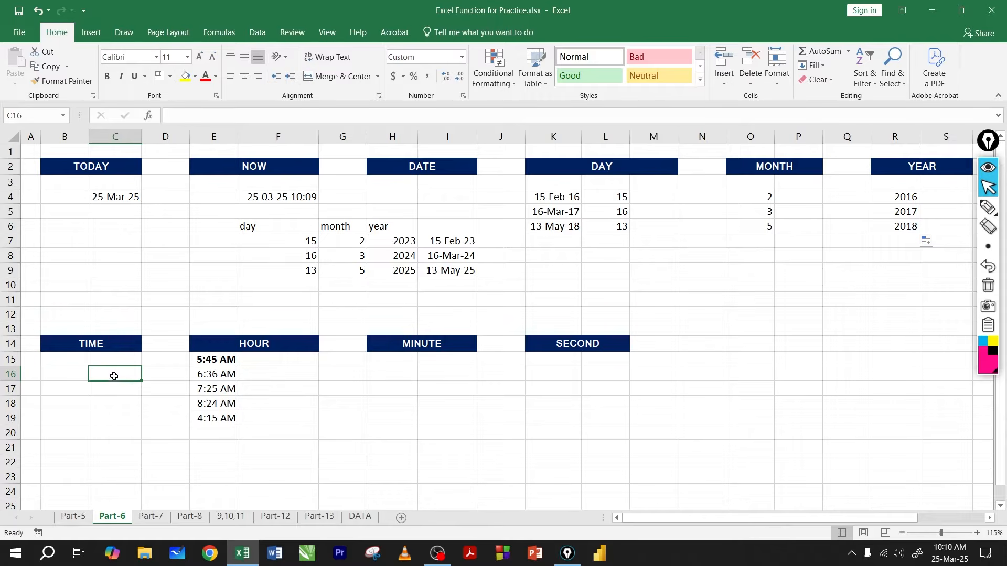
left_click(91, 346)
left_click(100, 381)
type("=tim")
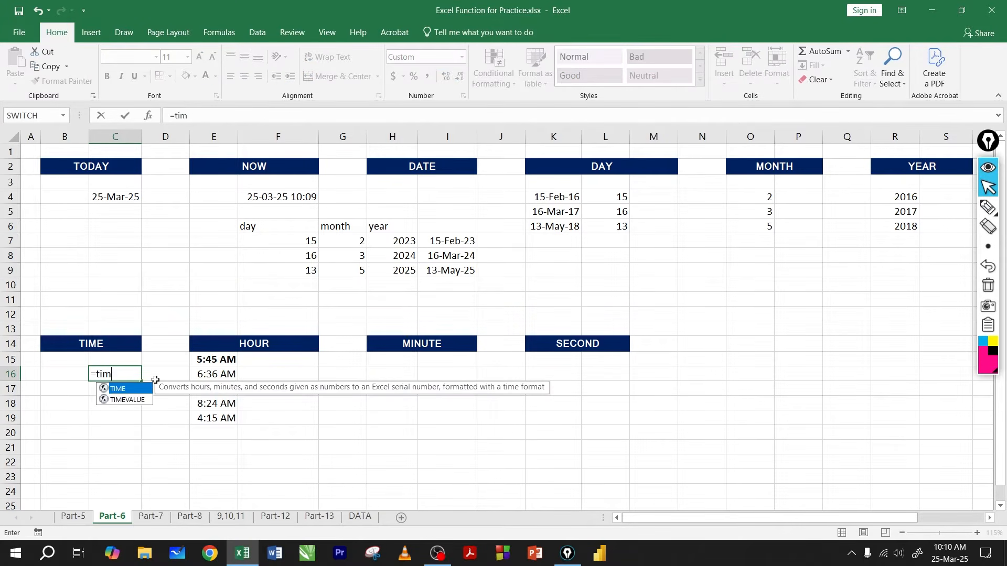
key("Tab")
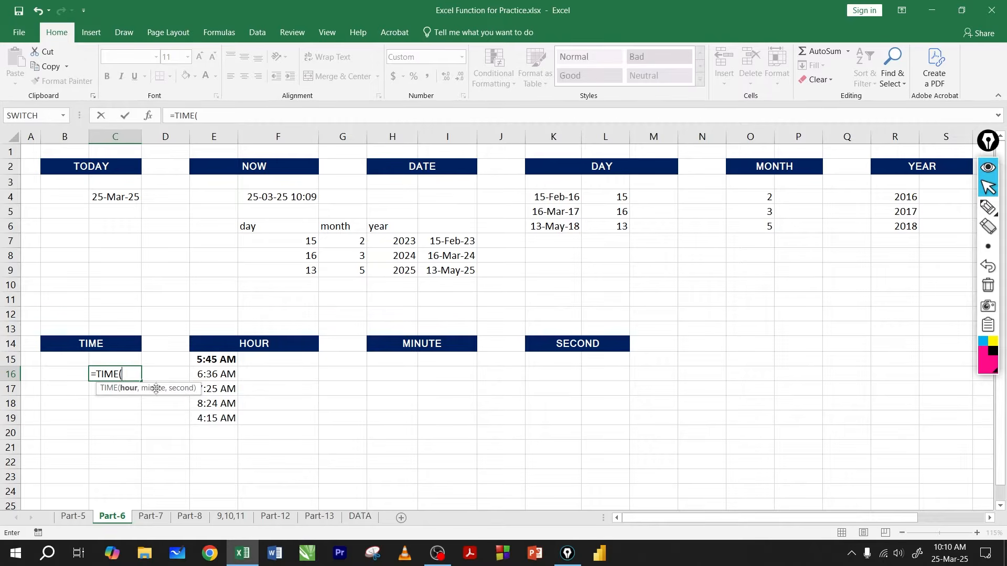
key("BackSpace")
key("BackSpace")
key("BackSpace")
key("BackSpace")
key("BackSpace")
key("BackSpace")
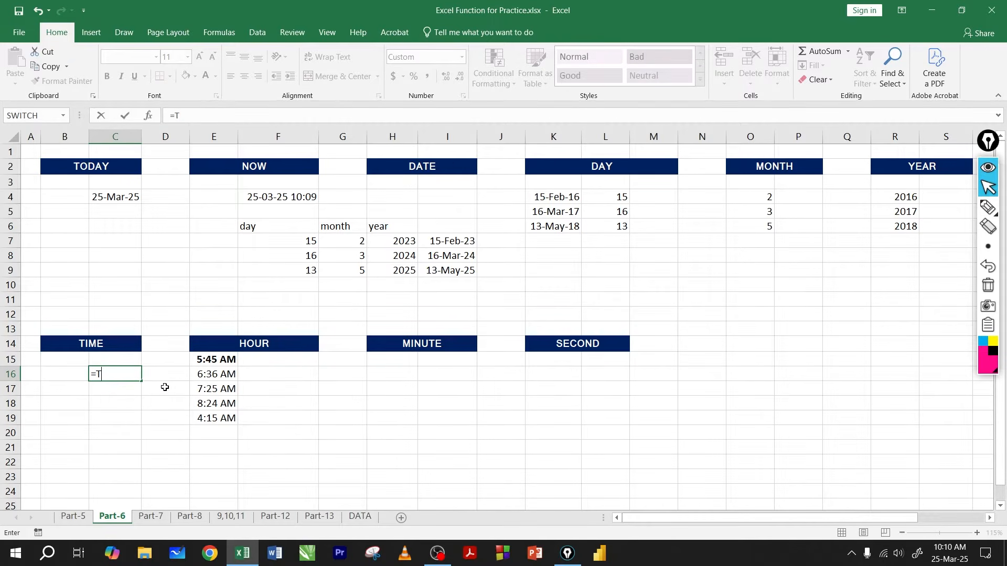
key("Return")
Step: Enter the sample hours 2, 3 and 5 in cells J20 to J22
left_click(521, 431)
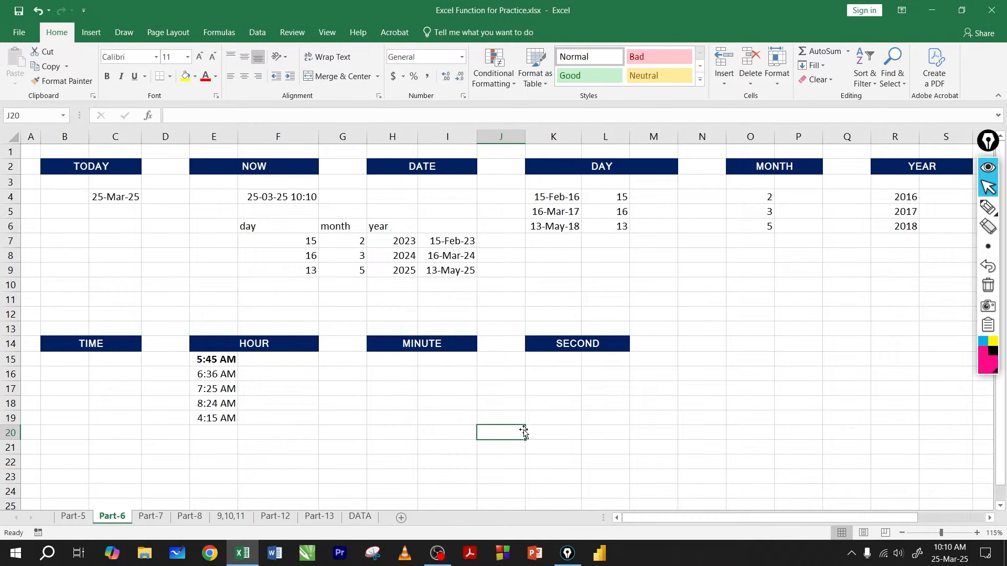
type("2")
key("Return")
type("3")
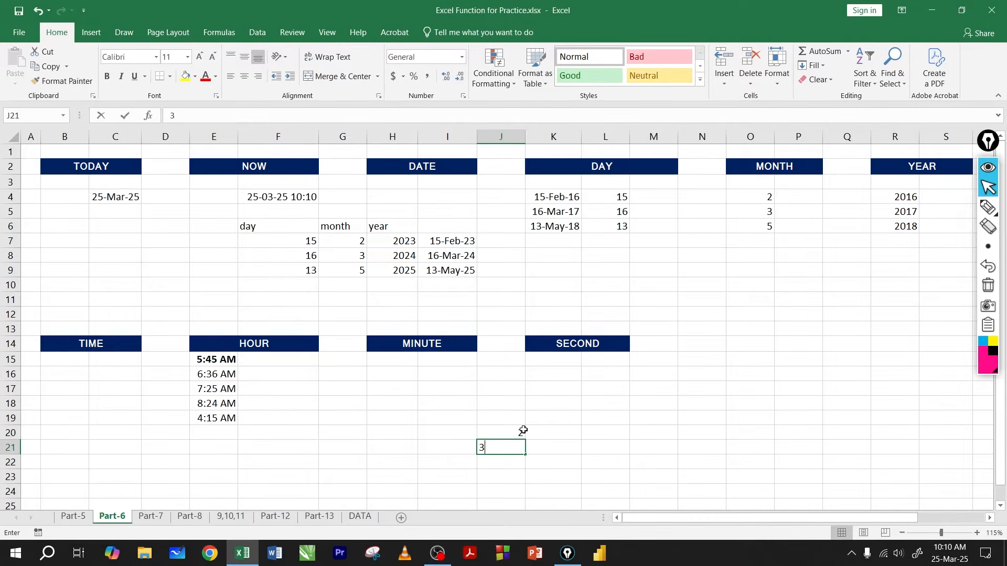
type("5")
key("BackSpace")
key("Return")
type("5")
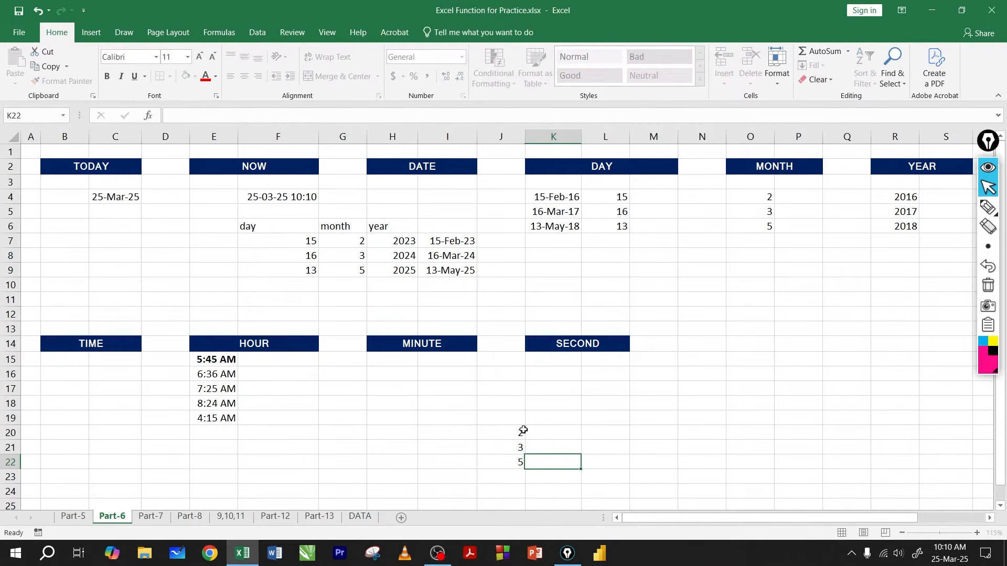
Step: Enter the sample minutes 25, 36 and 15 in K20:K22 and the seconds 23, 25 and 29 in L20:L22
left_click(526, 432)
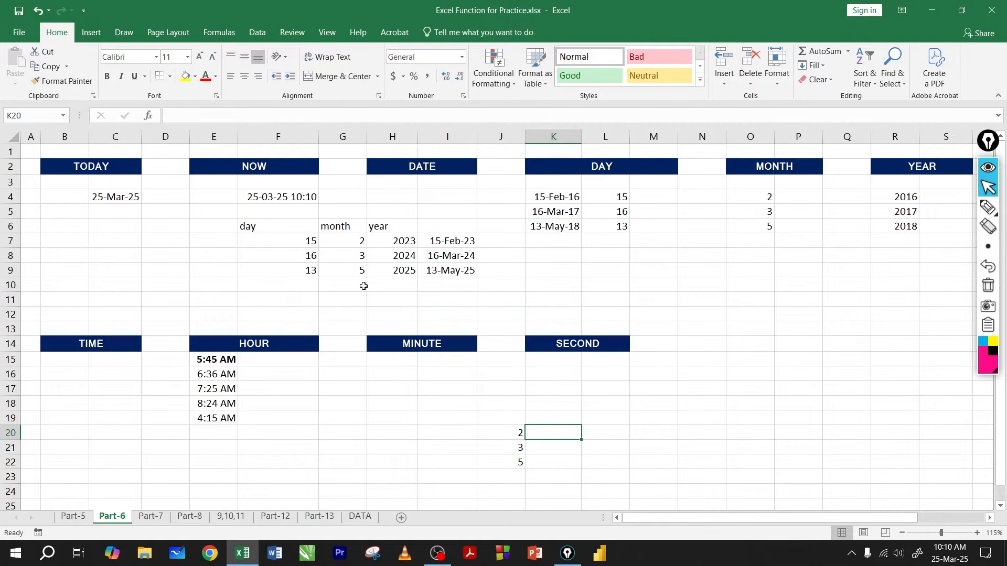
type("25")
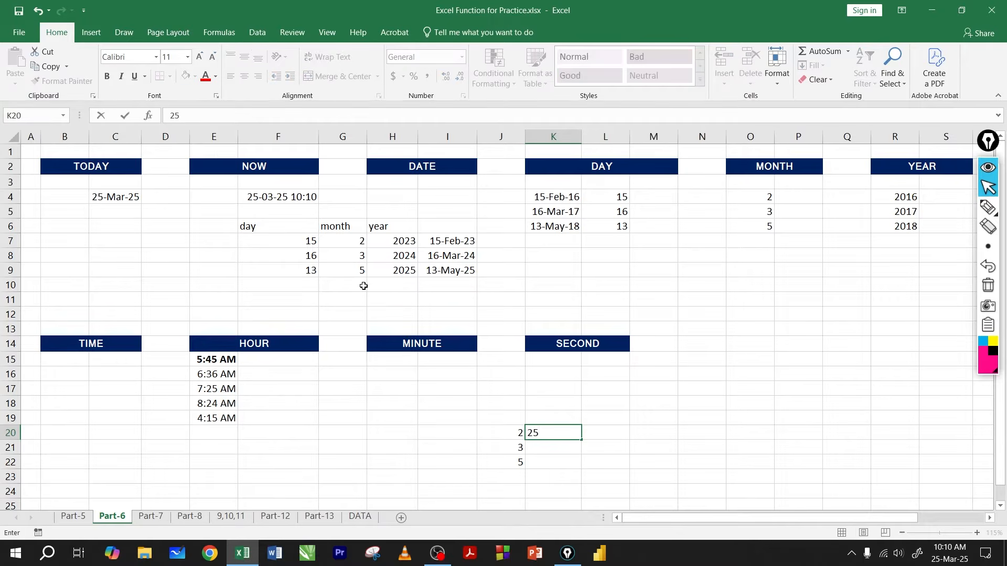
key("Tab")
type("23")
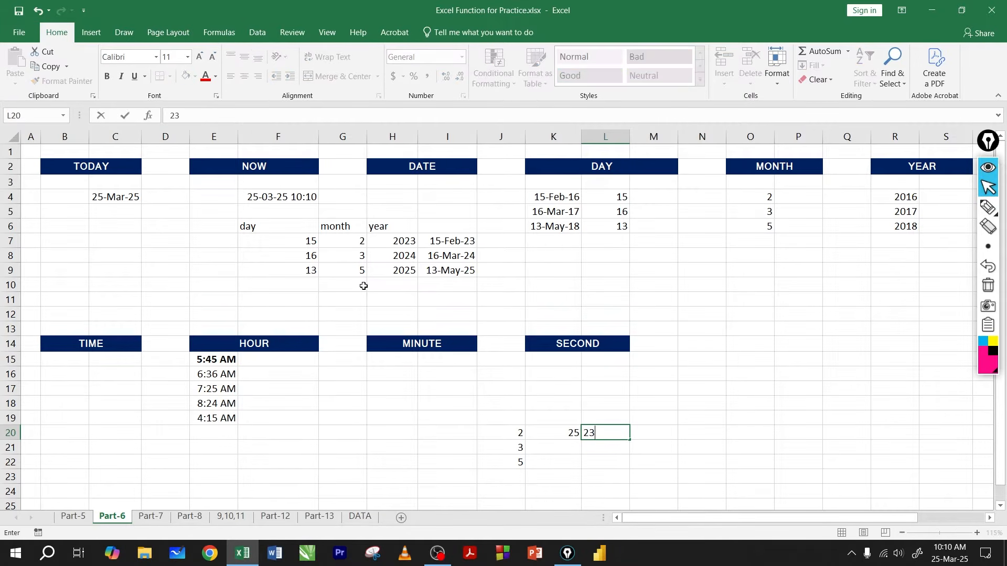
key("Return")
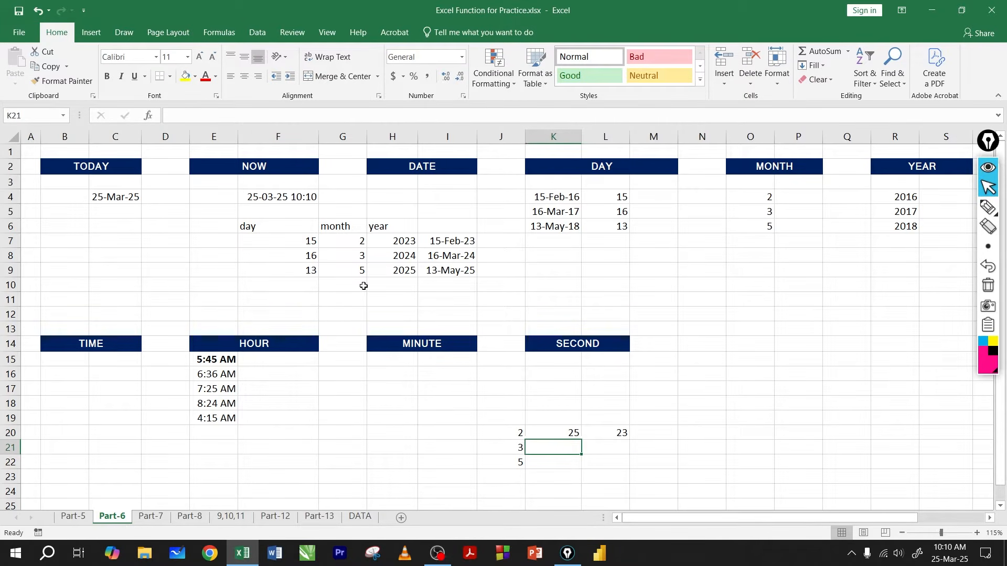
type("36")
key("Tab")
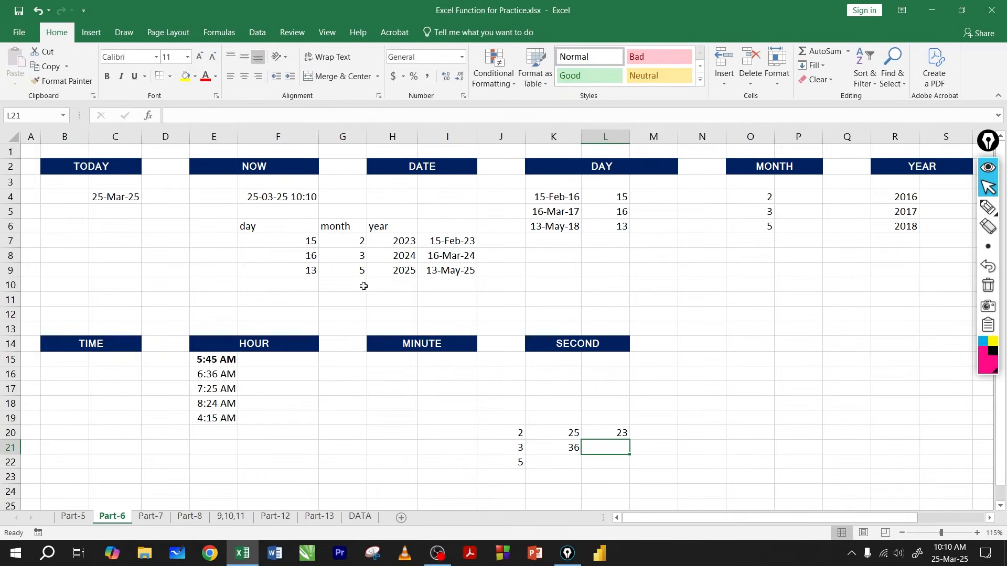
type("25")
key("Return")
type("1")
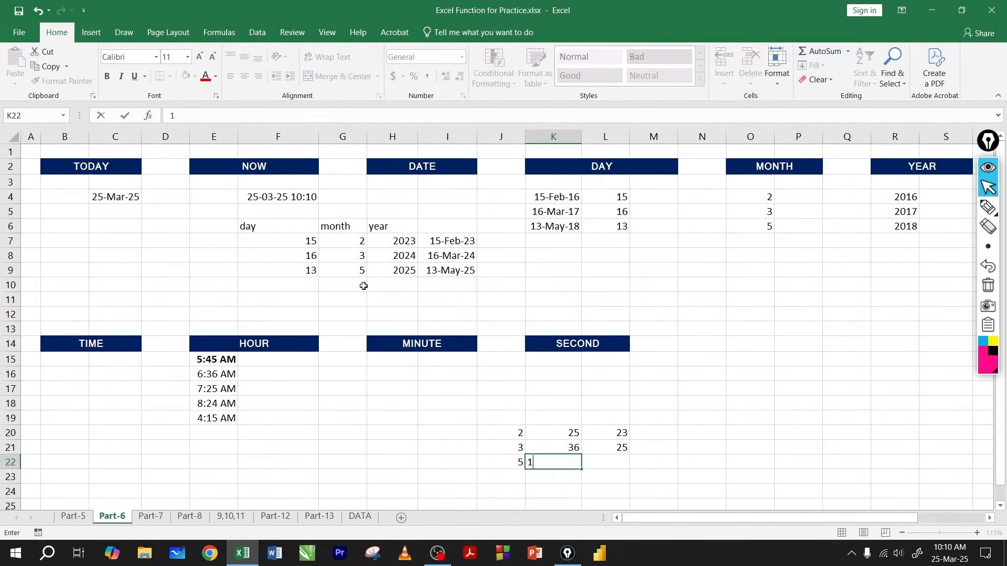
type("5")
key("Tab")
type("2")
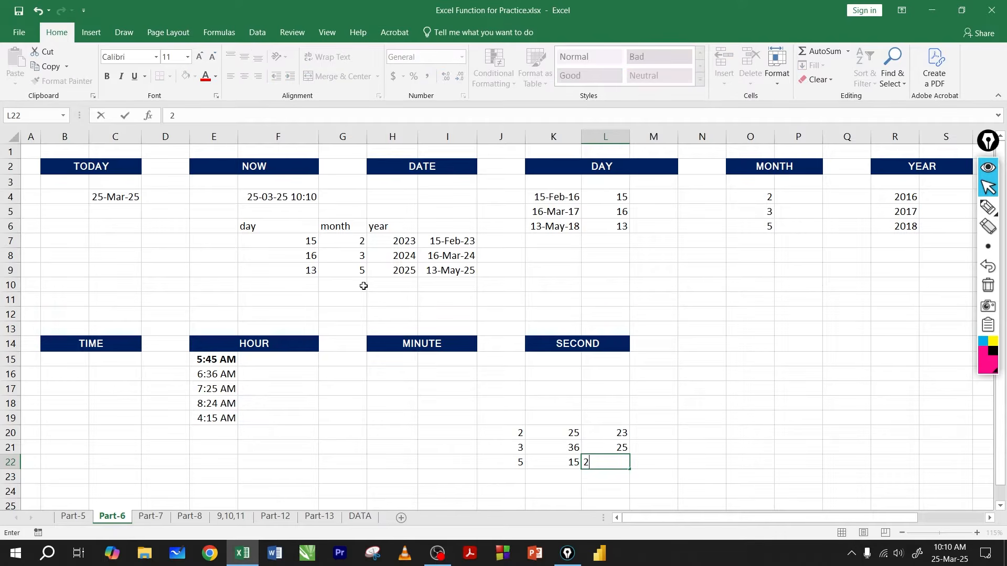
type("9")
key("Tab")
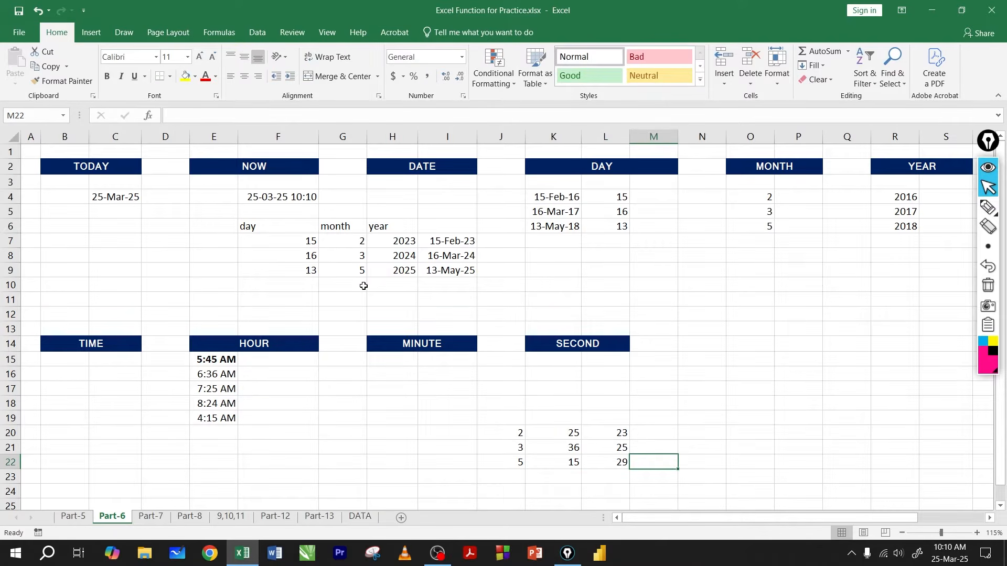
Step: Build a time in M20 with =TIME(J20,K20,L20) and fill the formula down to M22
key("Up")
key("Up")
type("=time")
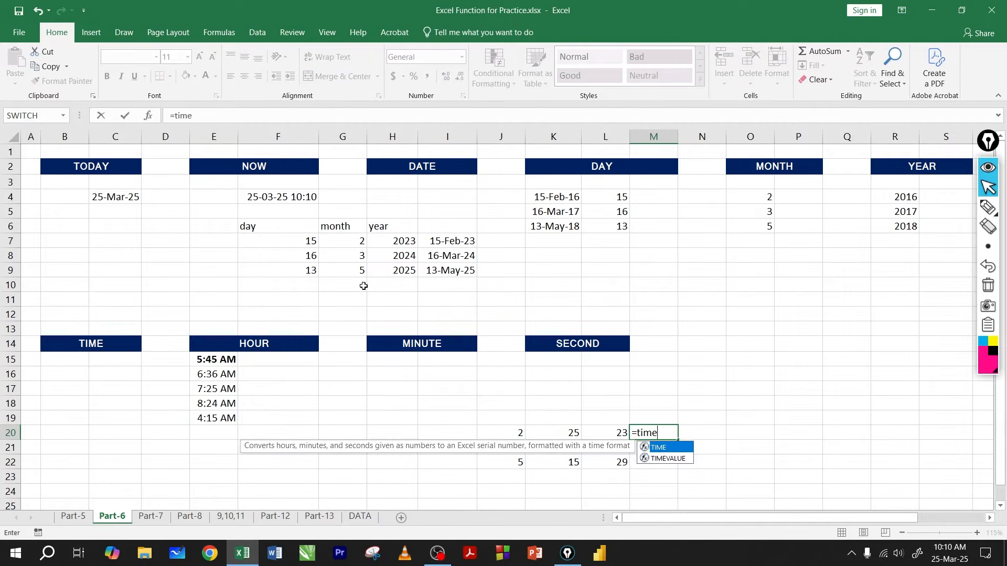
key("Tab")
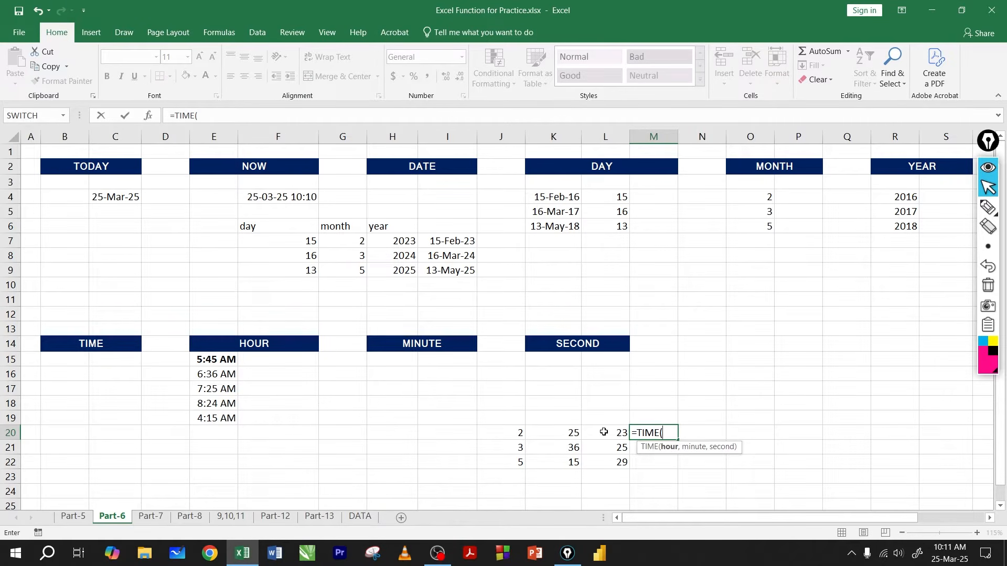
left_click(513, 430)
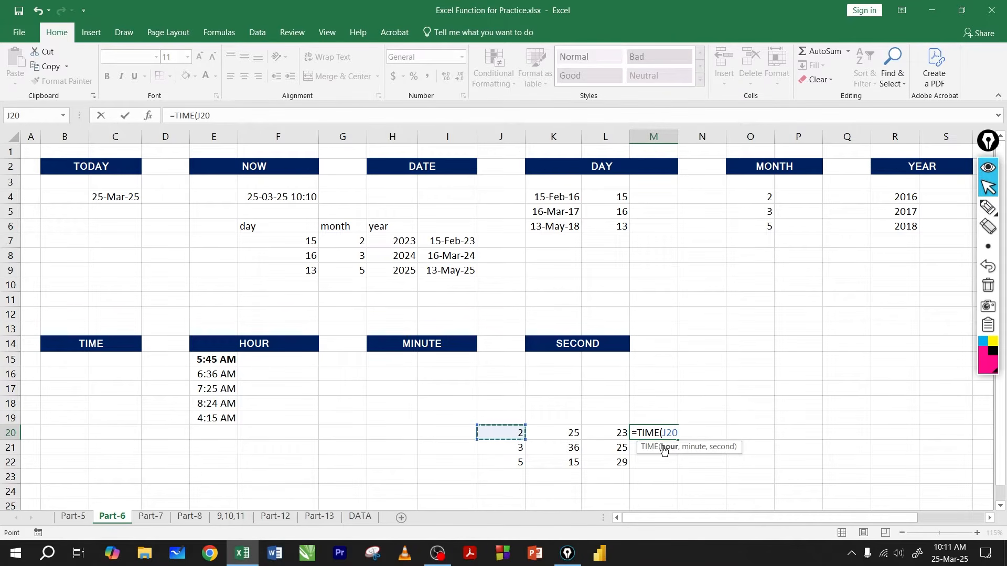
type(",")
left_click(568, 432)
type(",")
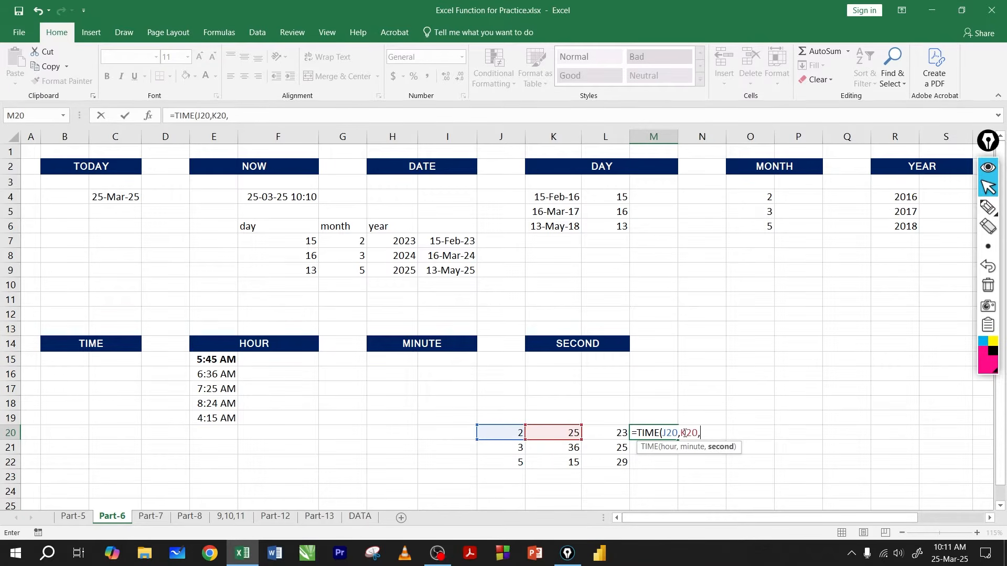
left_click(613, 432)
key("Return")
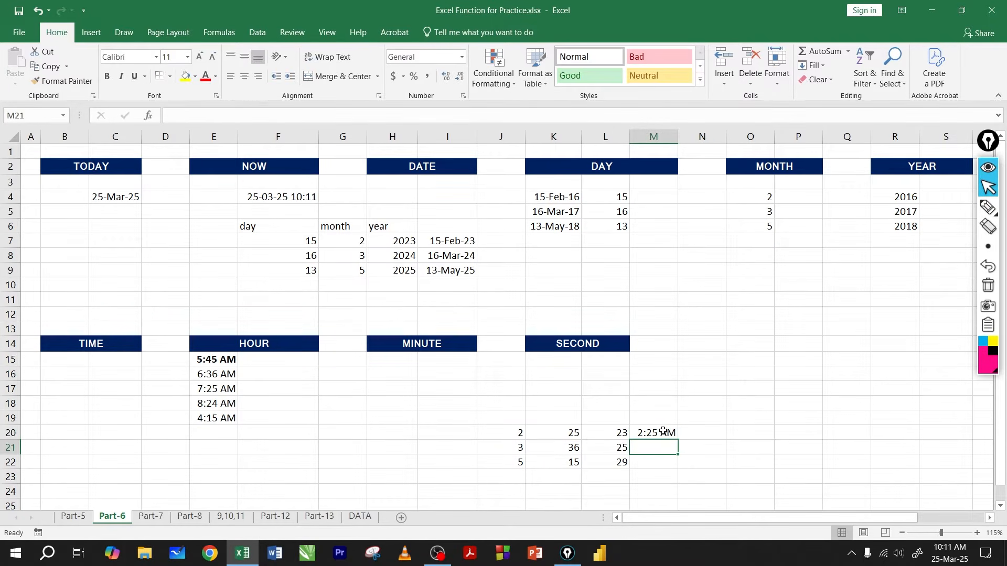
left_click(667, 432)
left_click_drag(678, 441, 679, 466)
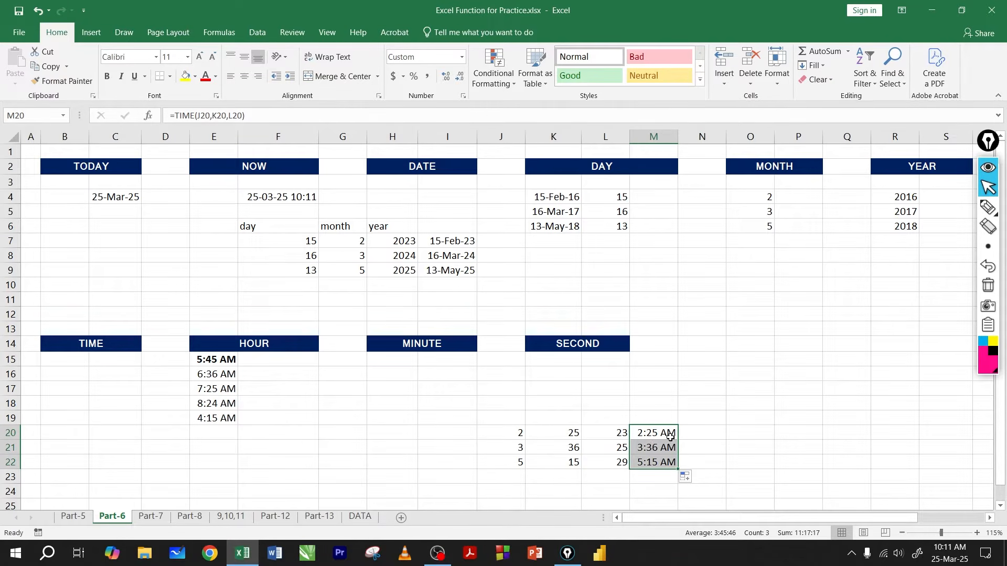
left_click(654, 434)
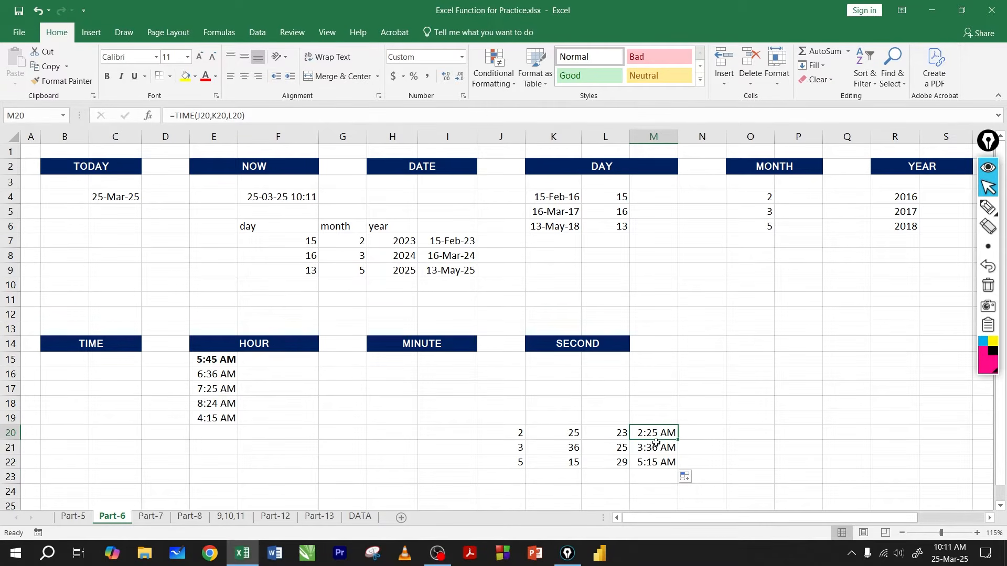
Step: Set the hour in J20 to 15 and check the recalculated time in M20
left_click(524, 437)
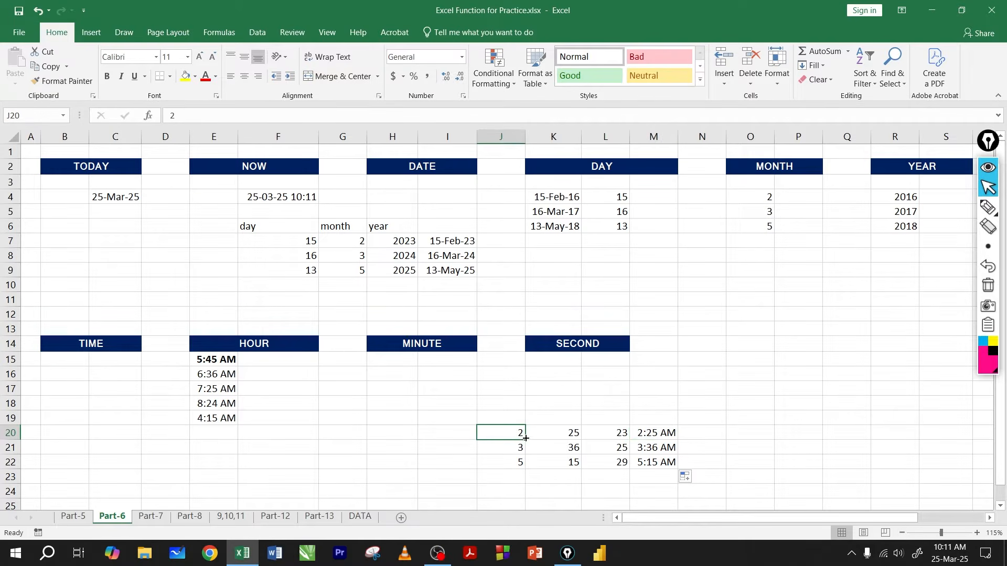
type("1")
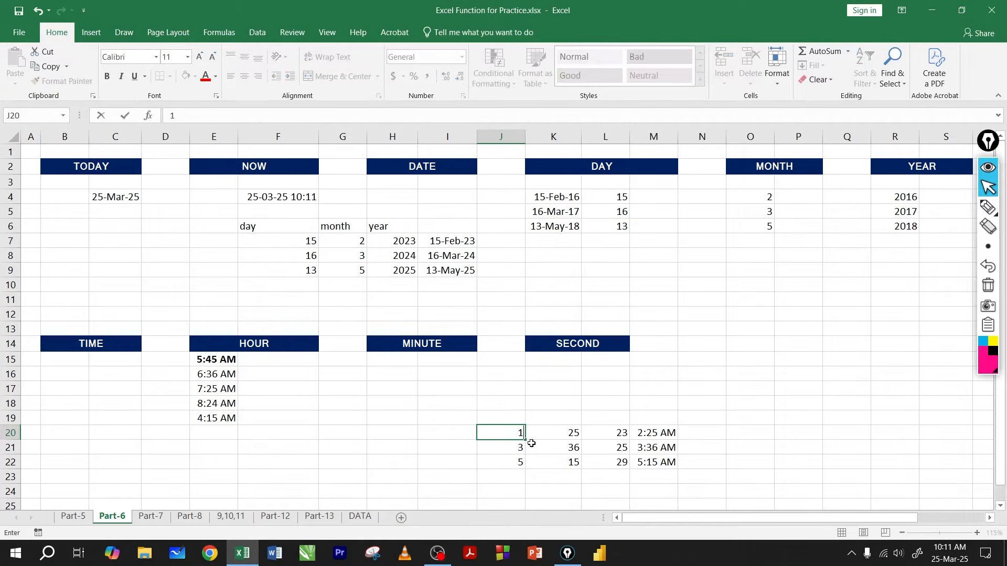
type("5")
key("Return")
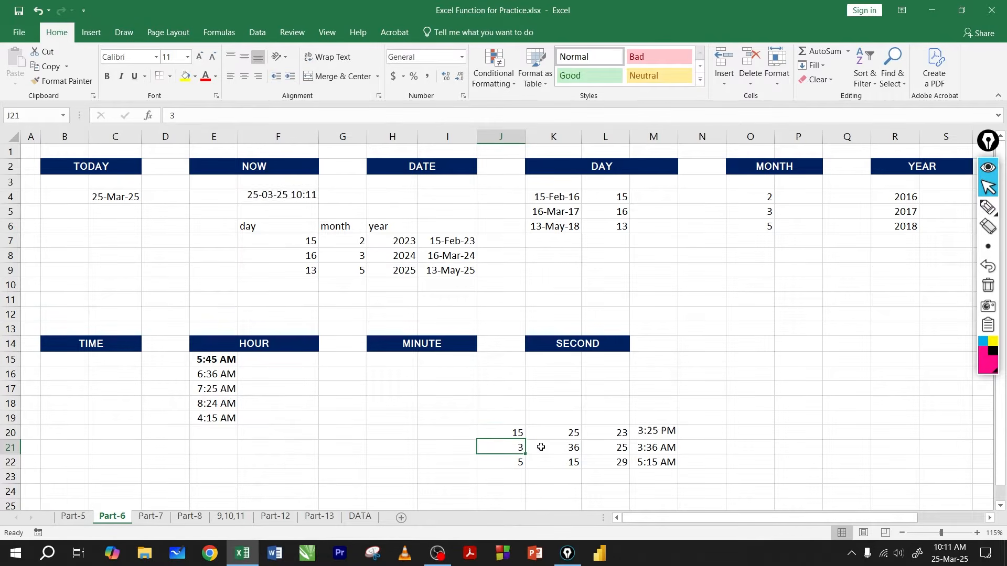
left_click(659, 437)
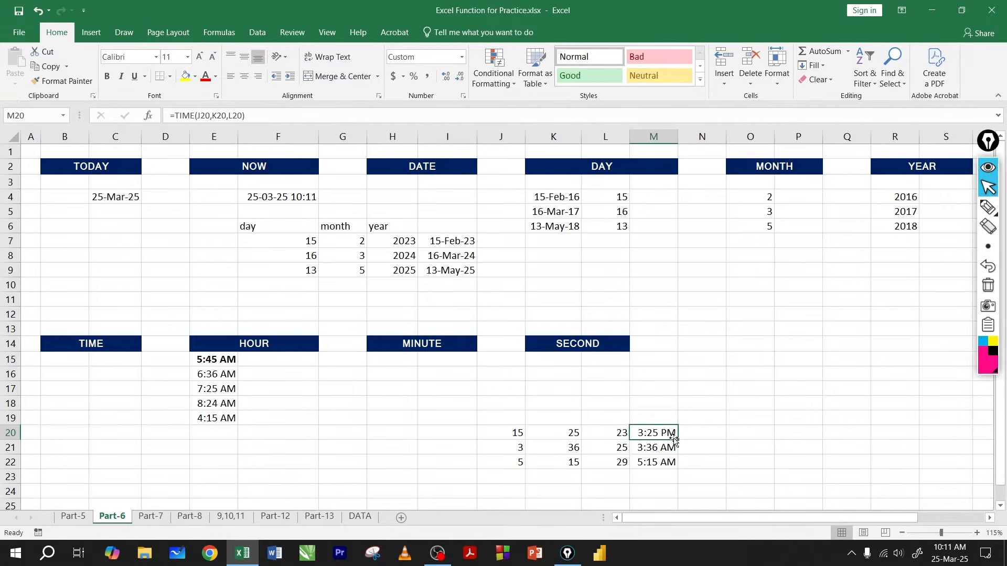
Step: Clear the sample hours, minutes, seconds and TIME formulas from J20:M22
left_click_drag(666, 435, 519, 458)
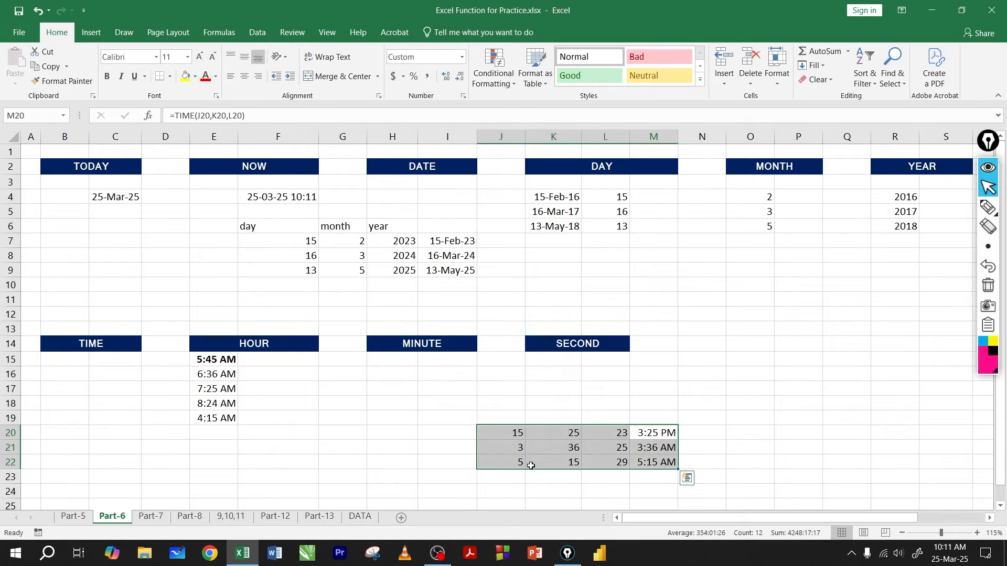
key("Delete")
Step: Compare the HOUR, MINUTE and SECOND sections with the DAY, MONTH and YEAR sections, and review the times in E15:E19
left_click(96, 348)
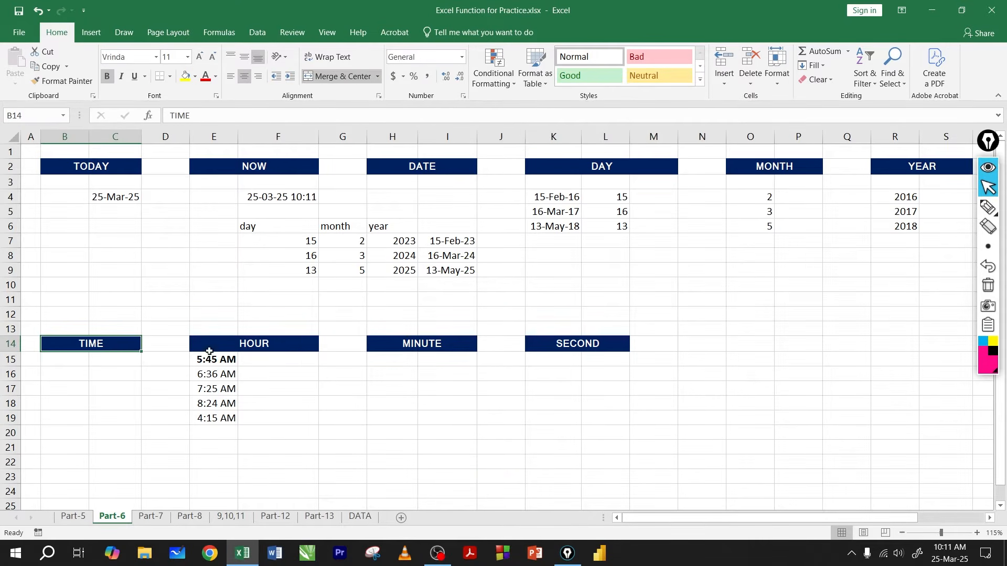
left_click(276, 362)
left_click(416, 364)
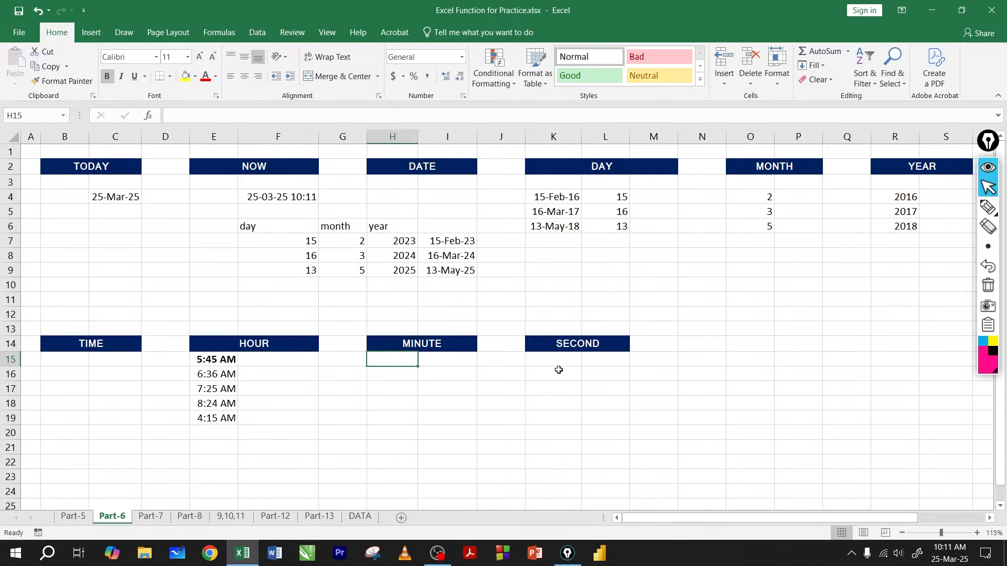
left_click(557, 370)
left_click(637, 193)
left_click(750, 199)
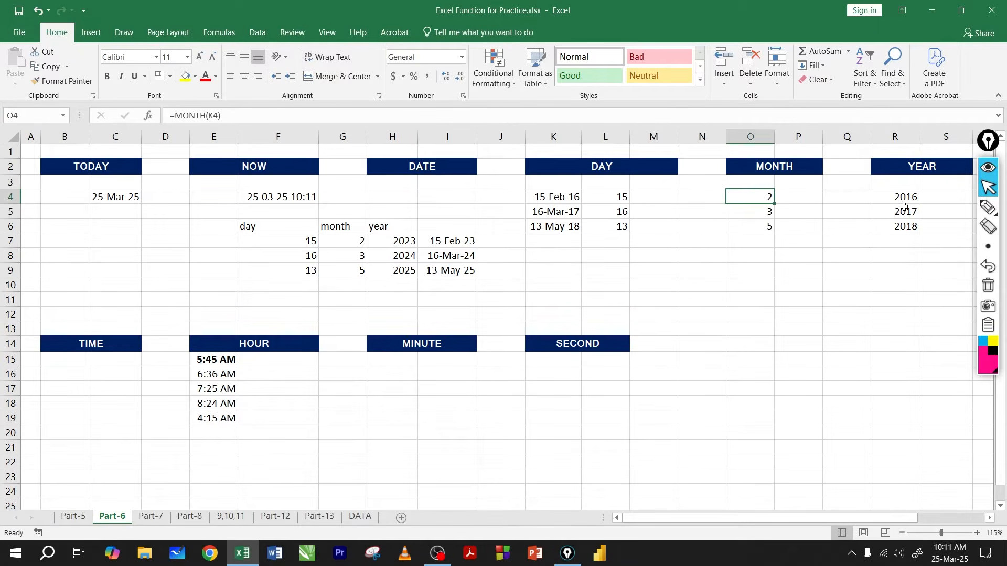
left_click(902, 209)
left_click(273, 374)
left_click(458, 378)
left_click(553, 368)
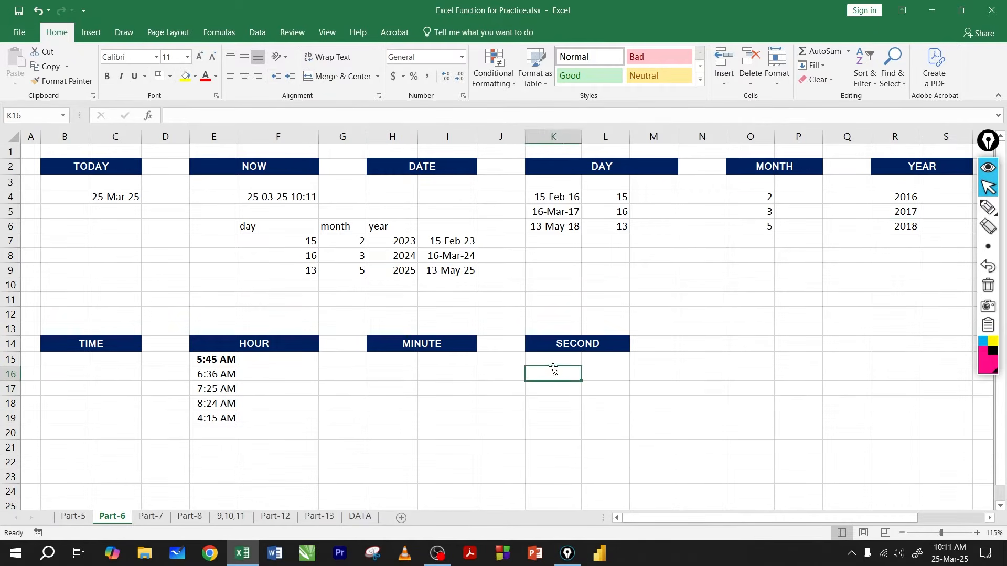
left_click(224, 361)
left_click_drag(224, 361, 225, 417)
left_click(282, 365)
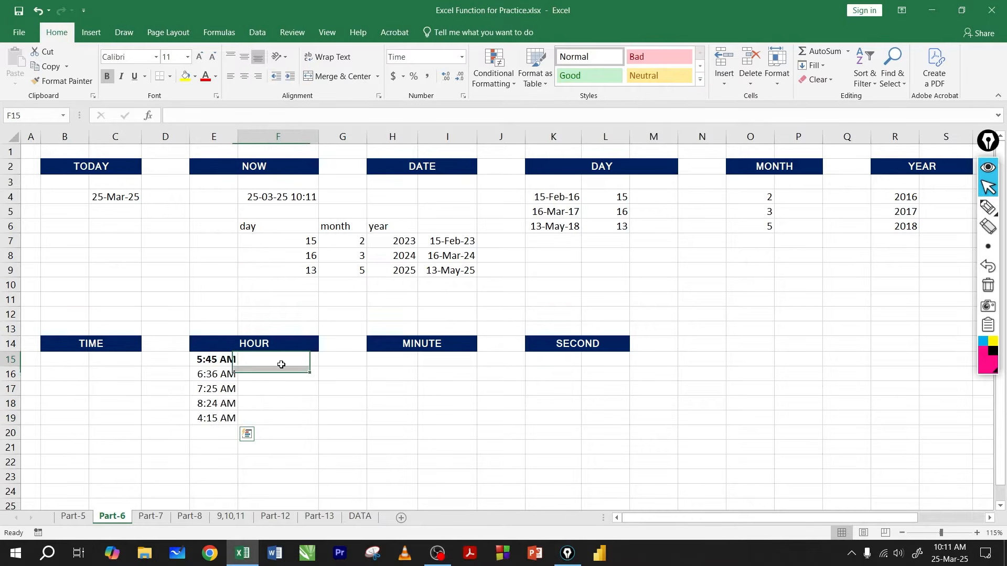
left_click(381, 365)
left_click(560, 370)
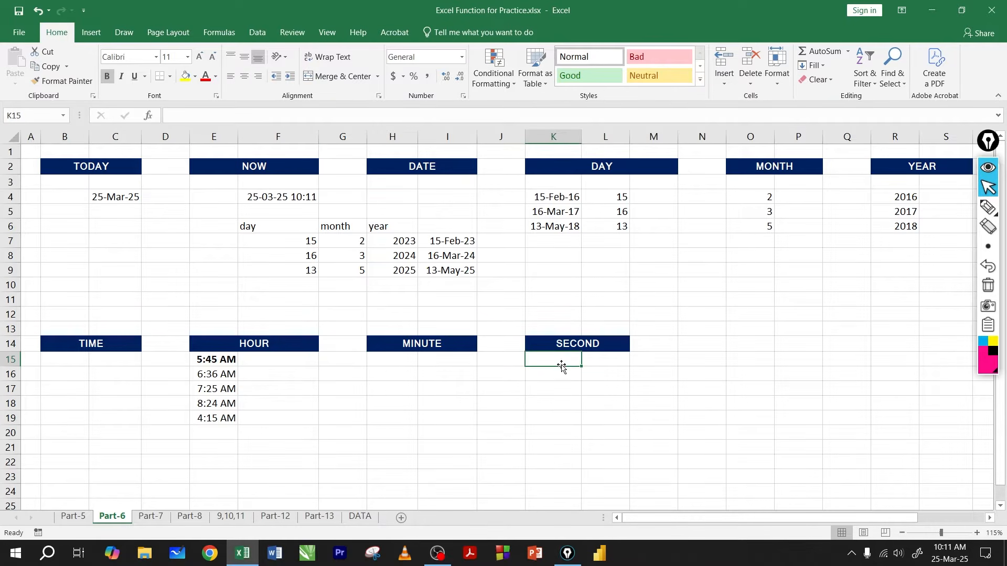
Step: Extract the hour in F15 with =HOUR(E15) and fill the formula down to F19
left_click(278, 362)
type("=")
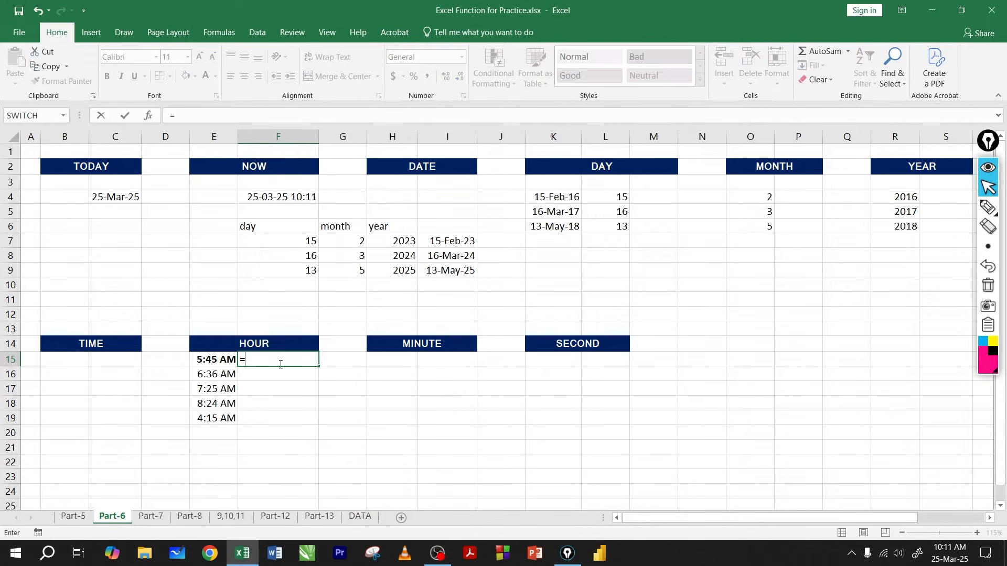
type("HOUR(")
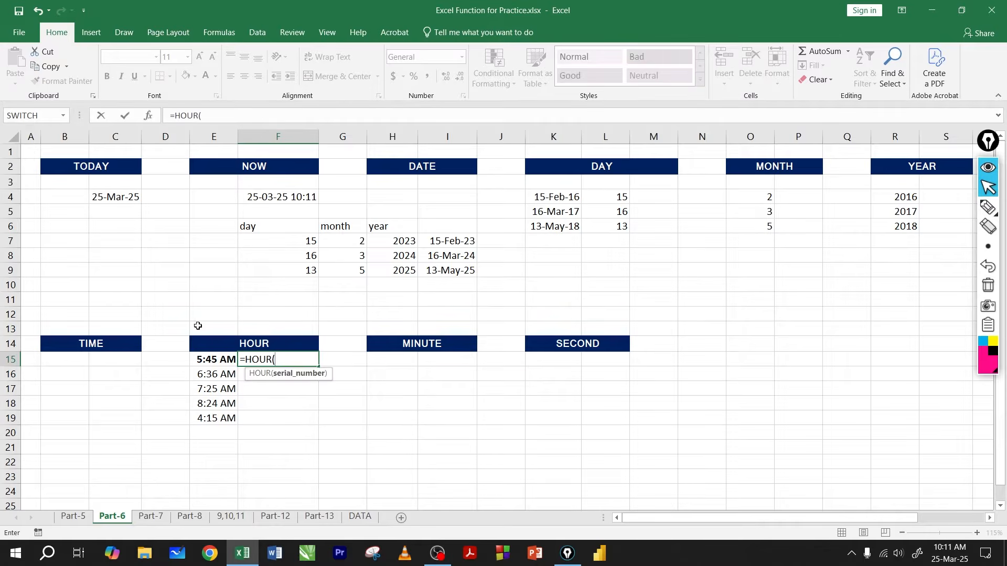
left_click(217, 362)
key("ctrl+Return")
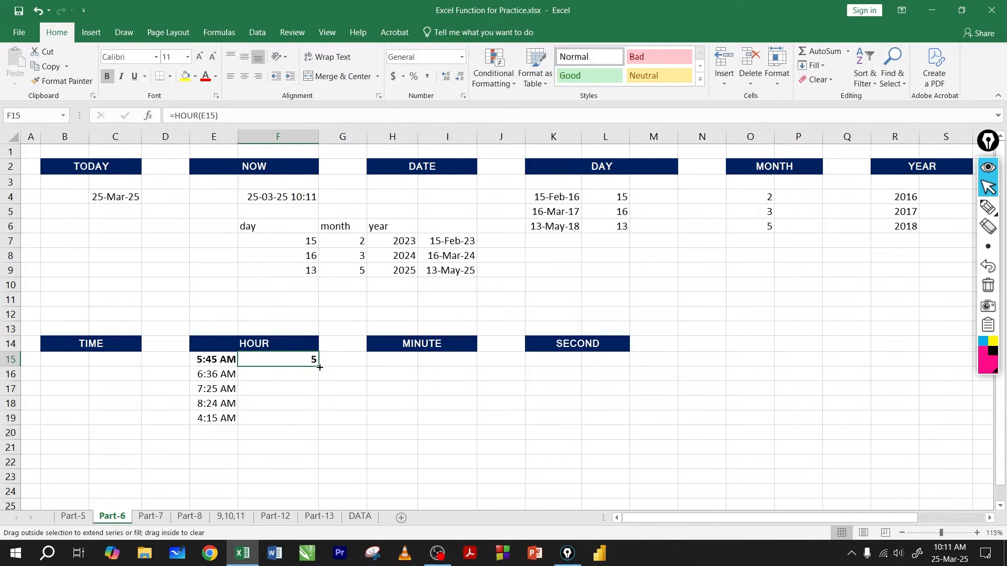
left_click_drag(319, 368, 317, 423)
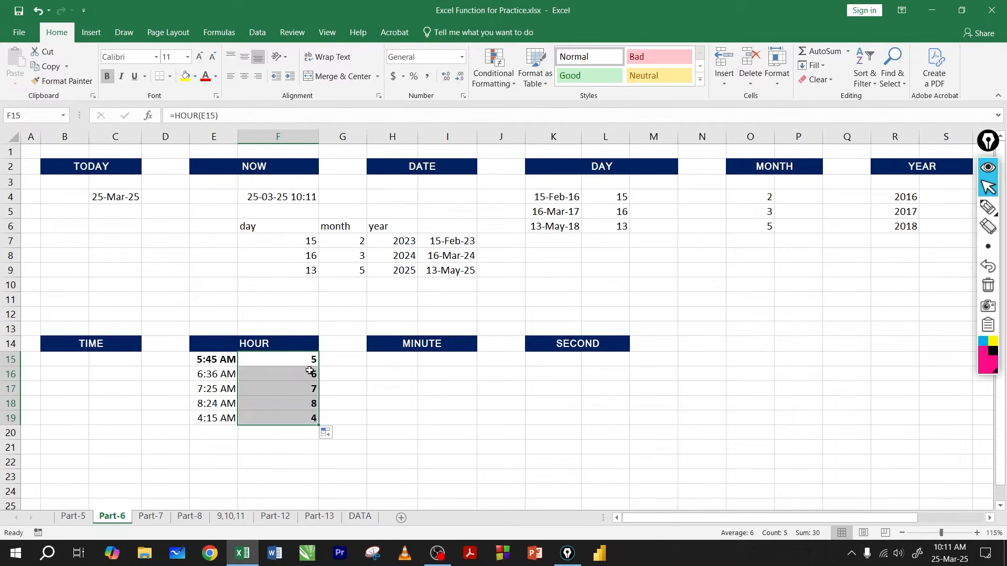
Step: Extract the minutes in H15 with =MINUTE(E15) and fill the formula down to H19
left_click(405, 361)
type("=minu")
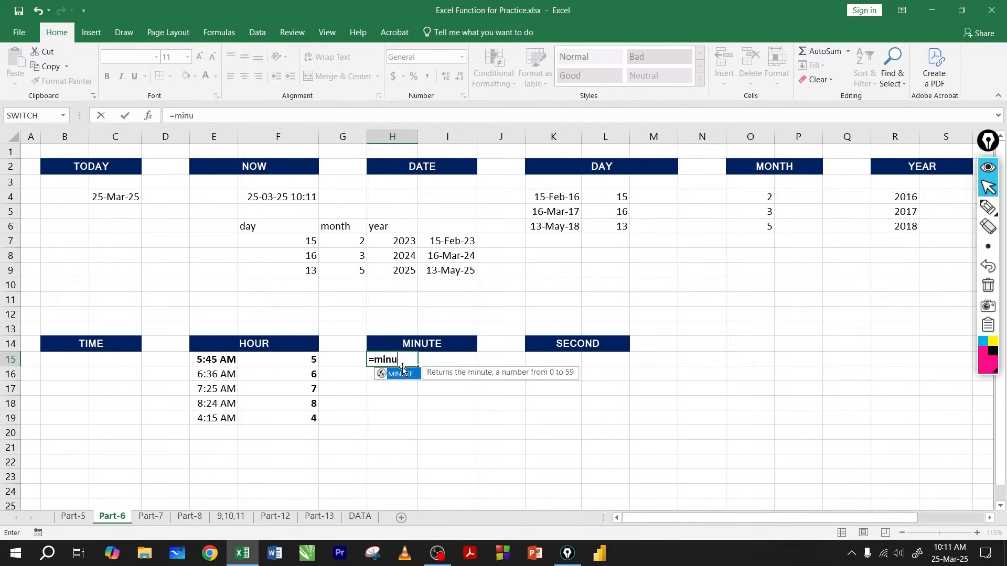
double_click(402, 374)
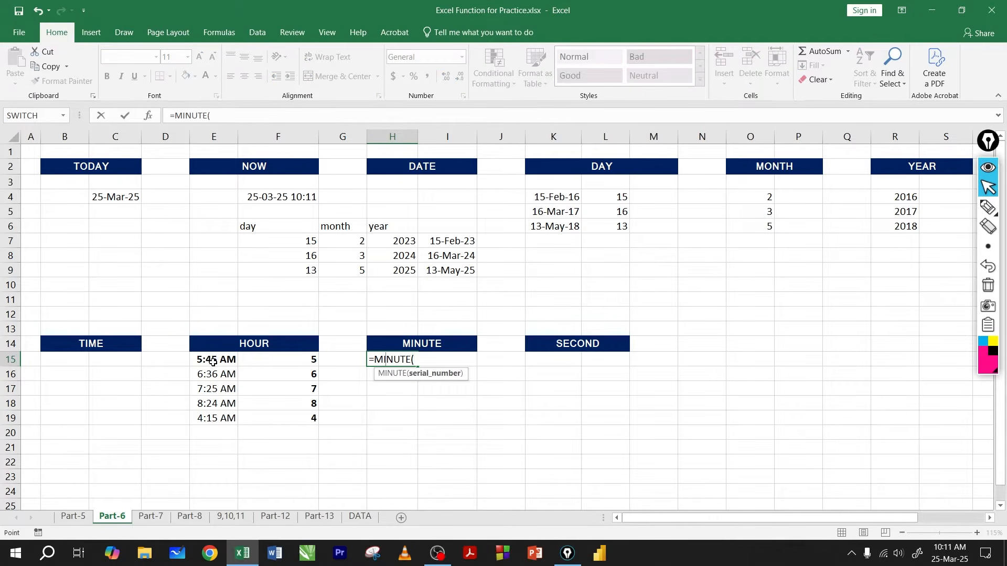
left_click(212, 362)
key("Return")
left_click(388, 360)
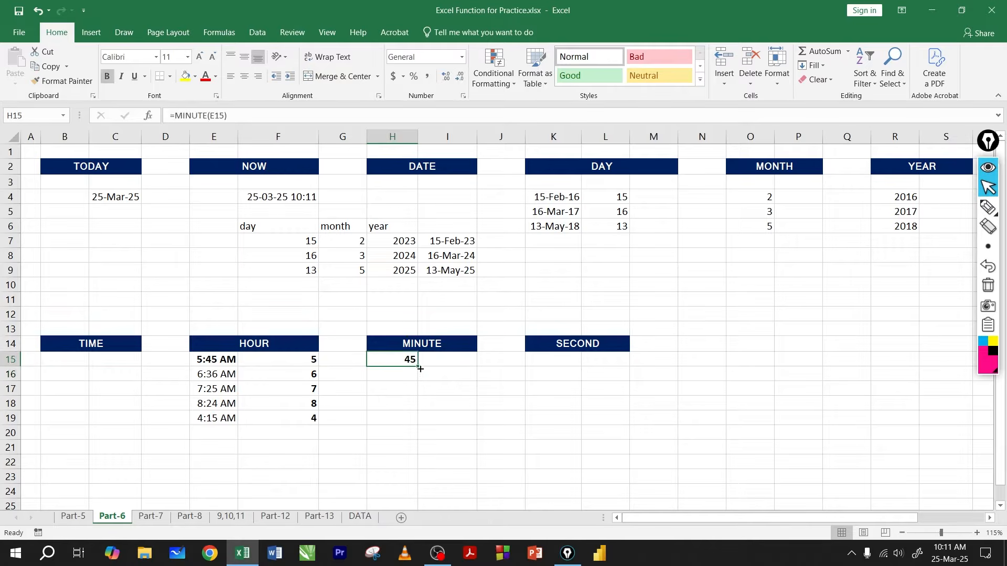
left_click_drag(420, 367, 411, 419)
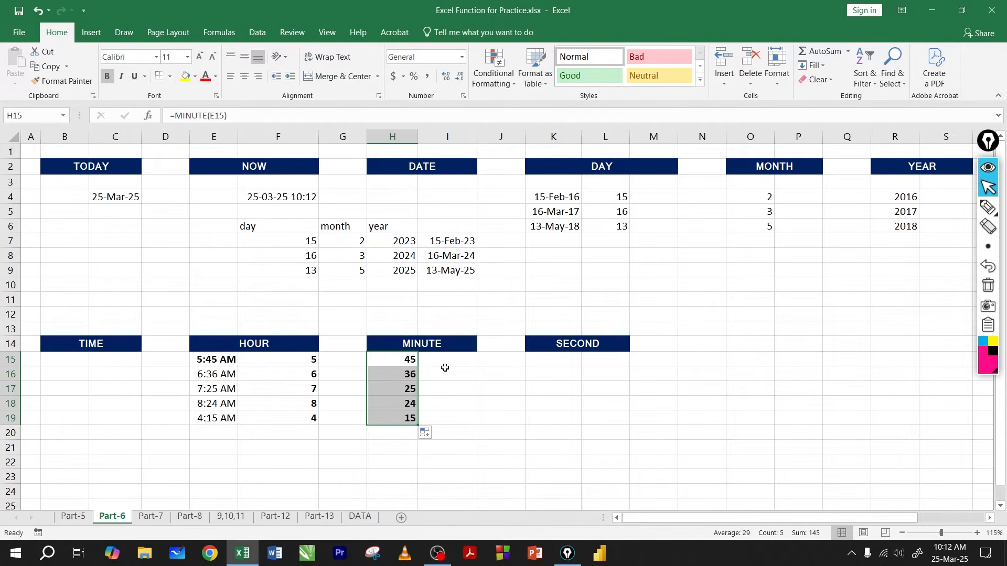
Step: Inspect the MINUTE formulas in H15 and H16 and the time cells they reference
left_click(435, 365)
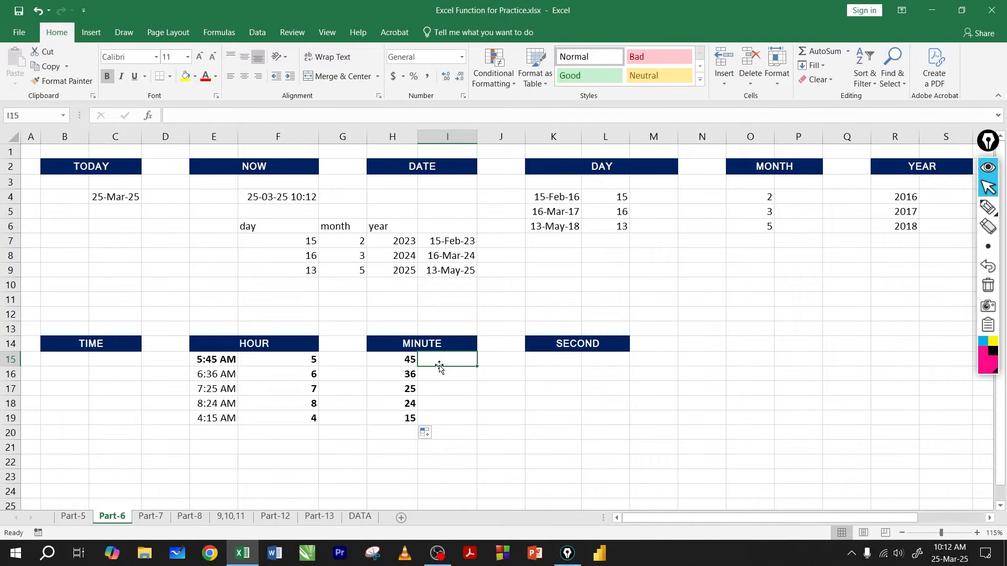
left_click(405, 359)
double_click(407, 361)
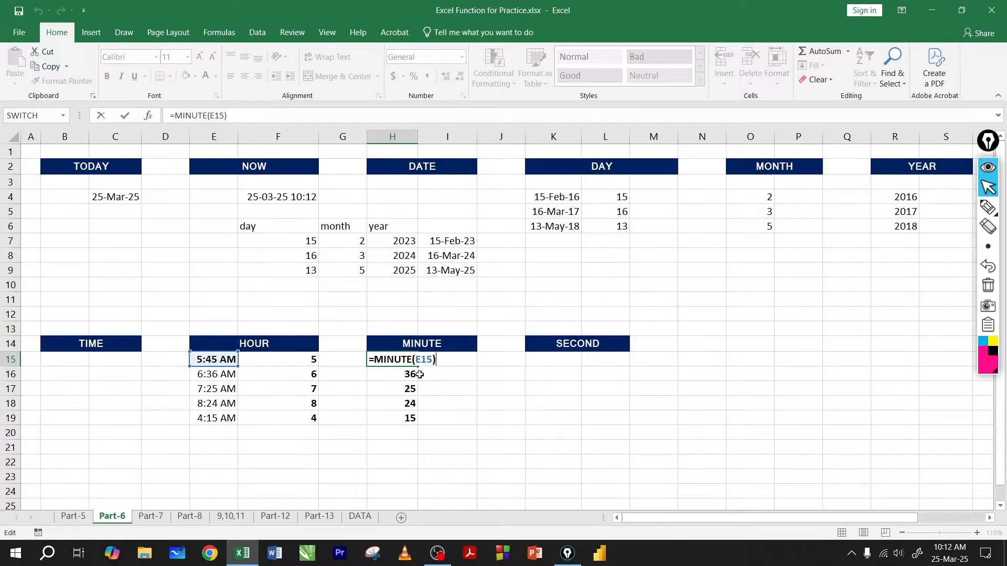
key("Return")
double_click(407, 380)
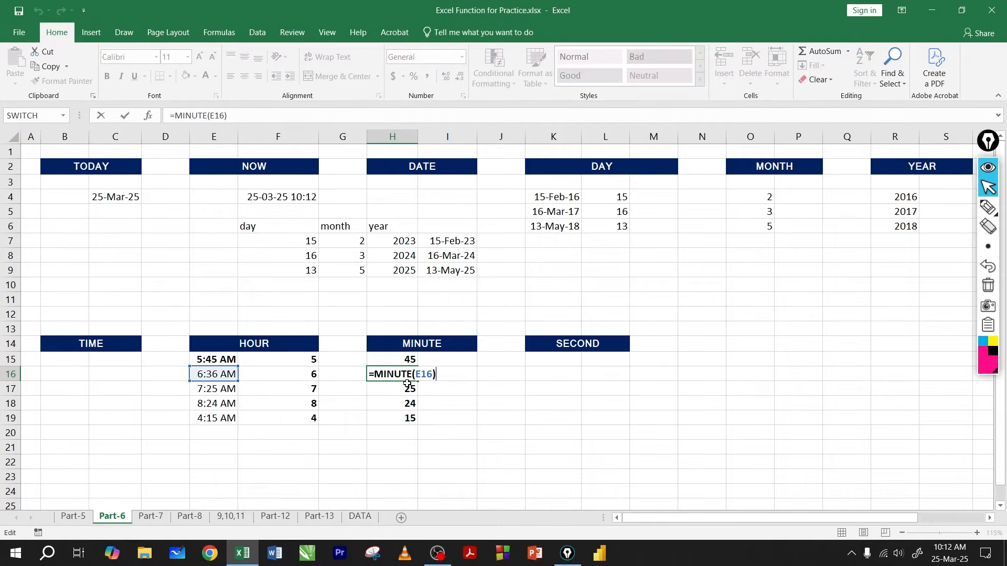
key("Return")
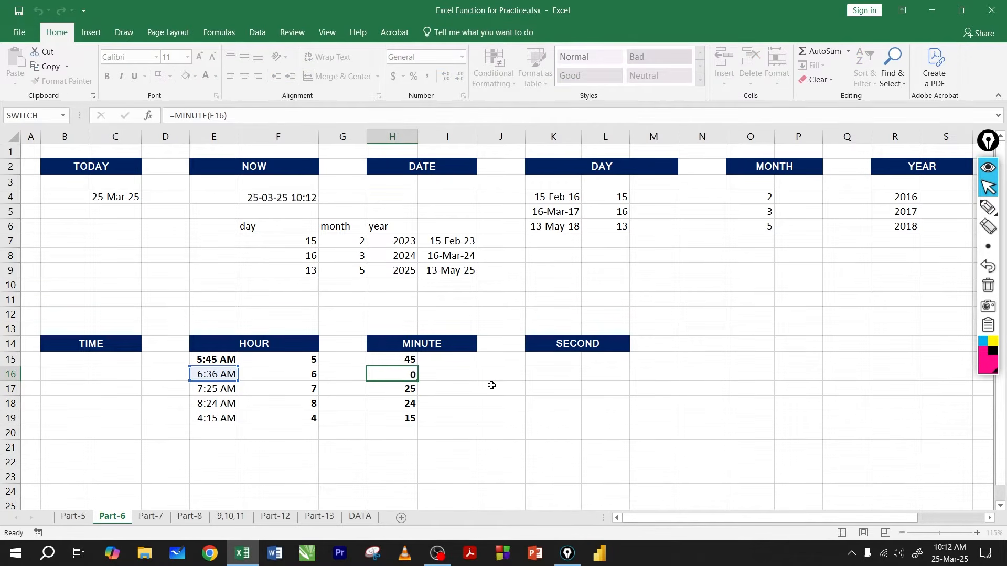
Step: Extract the seconds in K15 with =SECOND(E15) and fill the formula down to K19
left_click(563, 360)
type("=SECOND(")
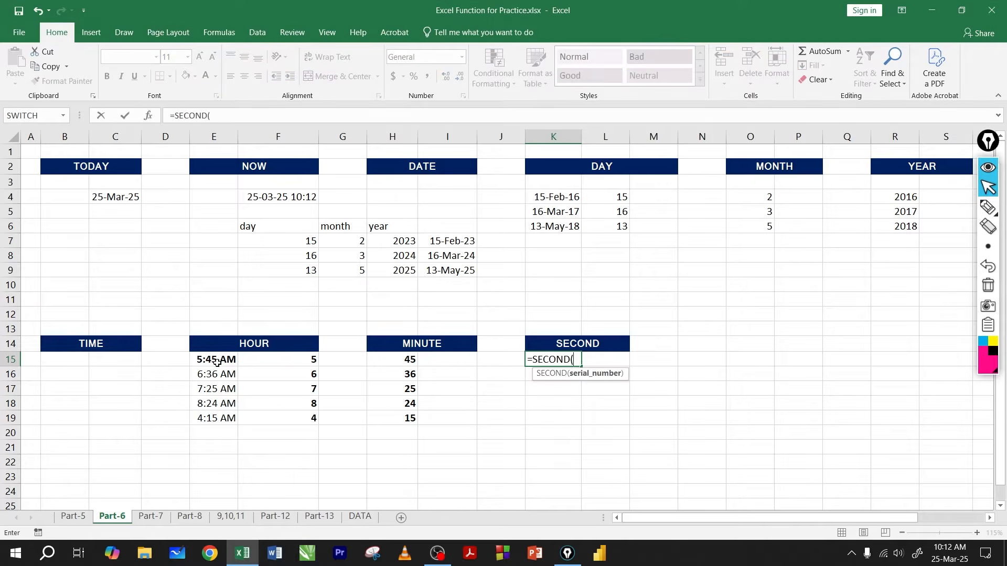
left_click(217, 361)
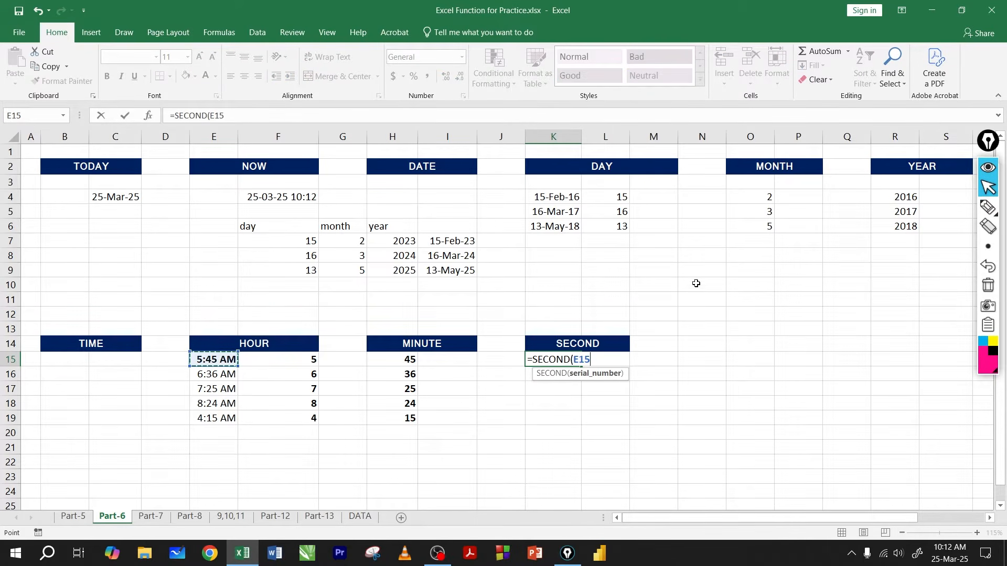
key("Return")
left_click(579, 362)
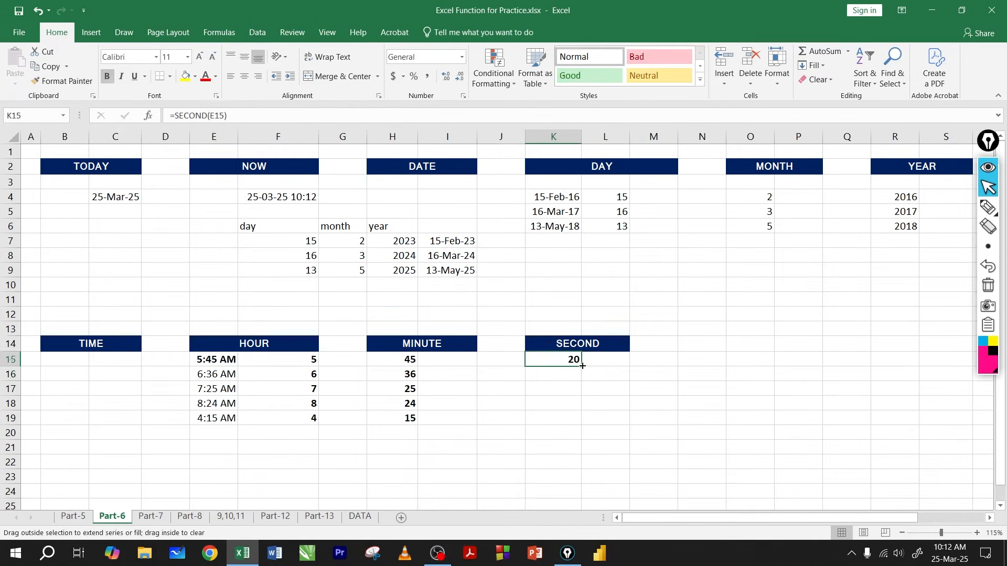
left_click_drag(582, 366, 579, 422)
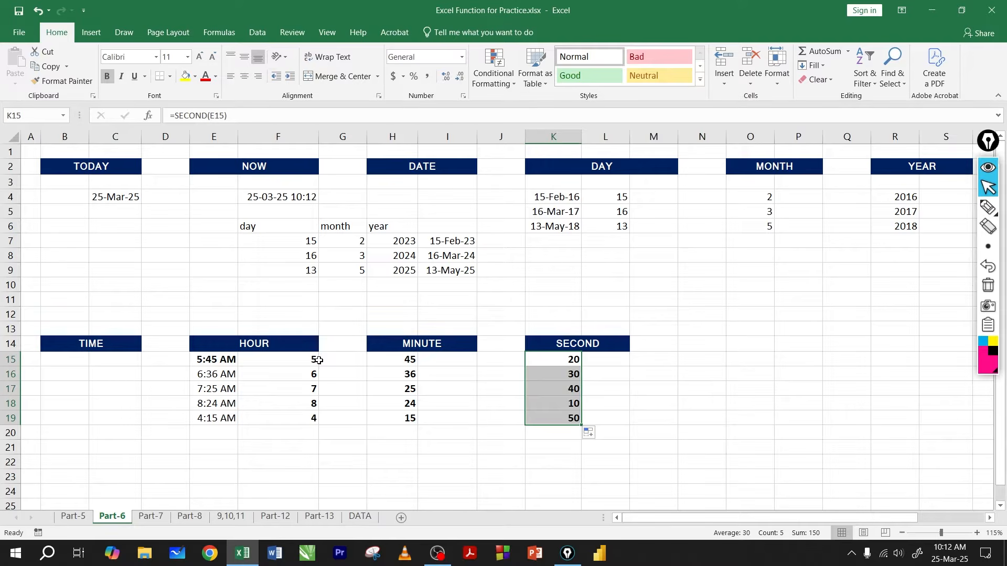
Step: Review the HOUR, MINUTE and SECOND results in rows 15 to 19 and inspect the SECOND formula in K15
left_click_drag(312, 361, 315, 417)
left_click_drag(409, 361, 412, 418)
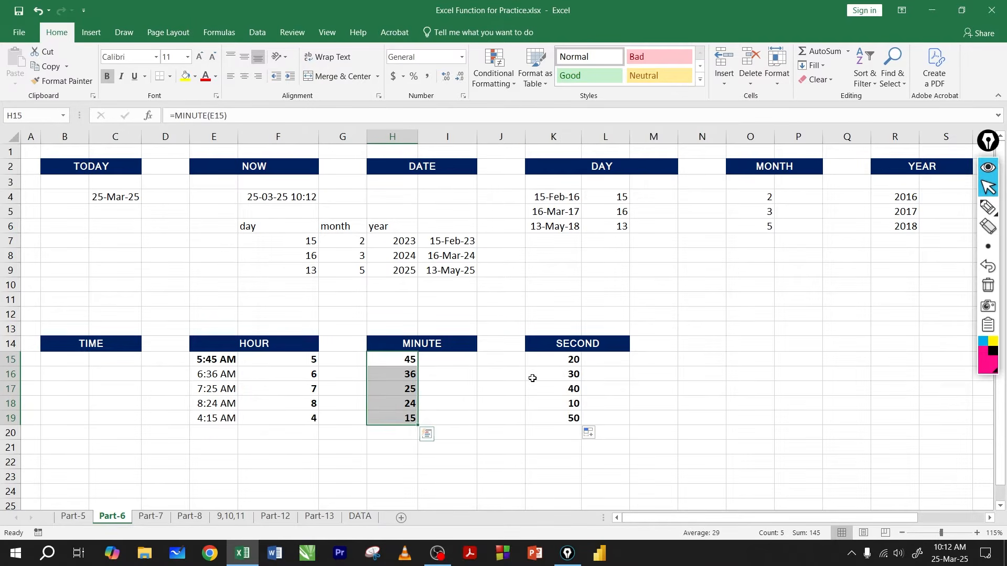
left_click_drag(552, 361, 552, 422)
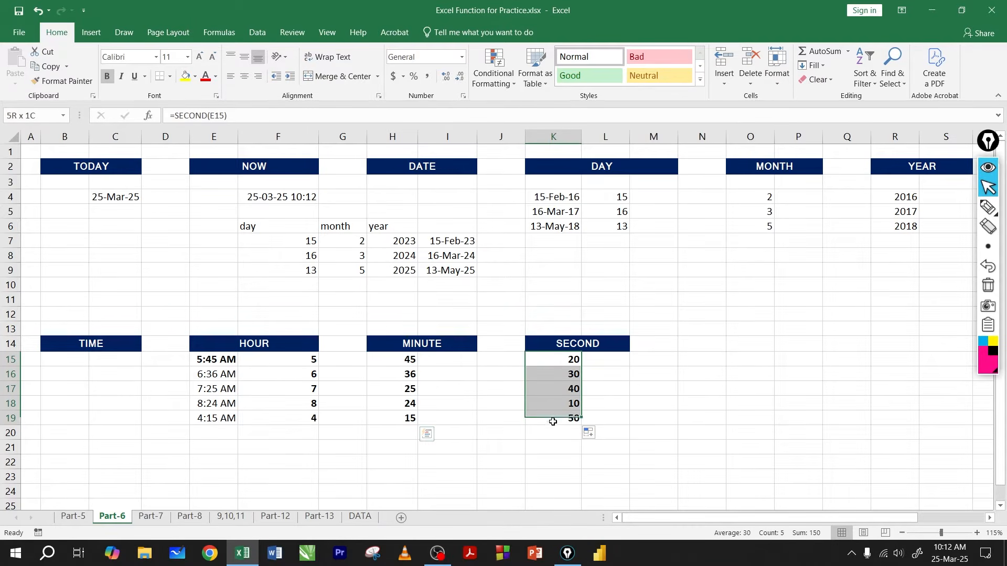
left_click(564, 359)
double_click(564, 359)
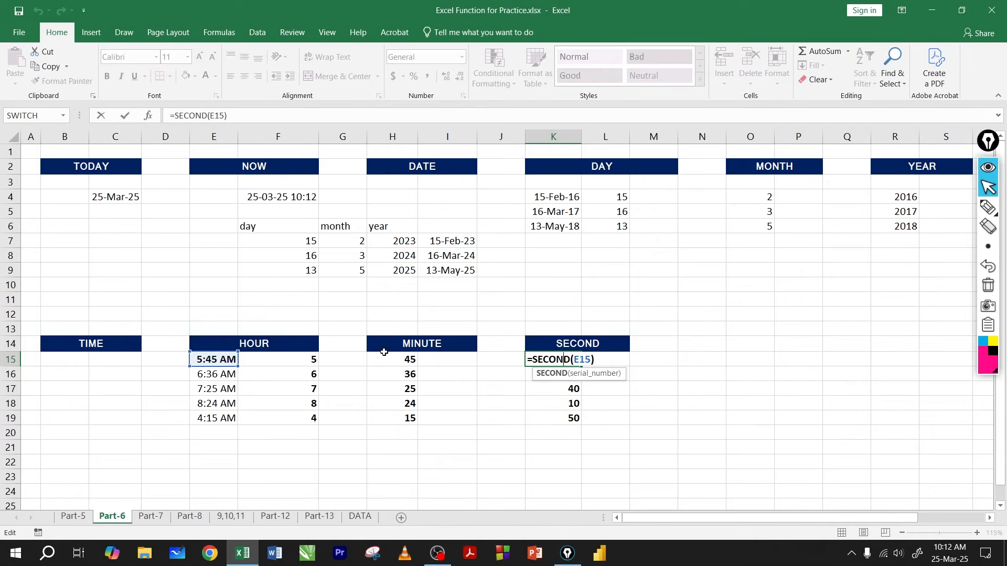
key("Escape")
Step: Examine the full time entries in E15:E17, including the seconds that the cell display hides
left_click(216, 361)
key("F2")
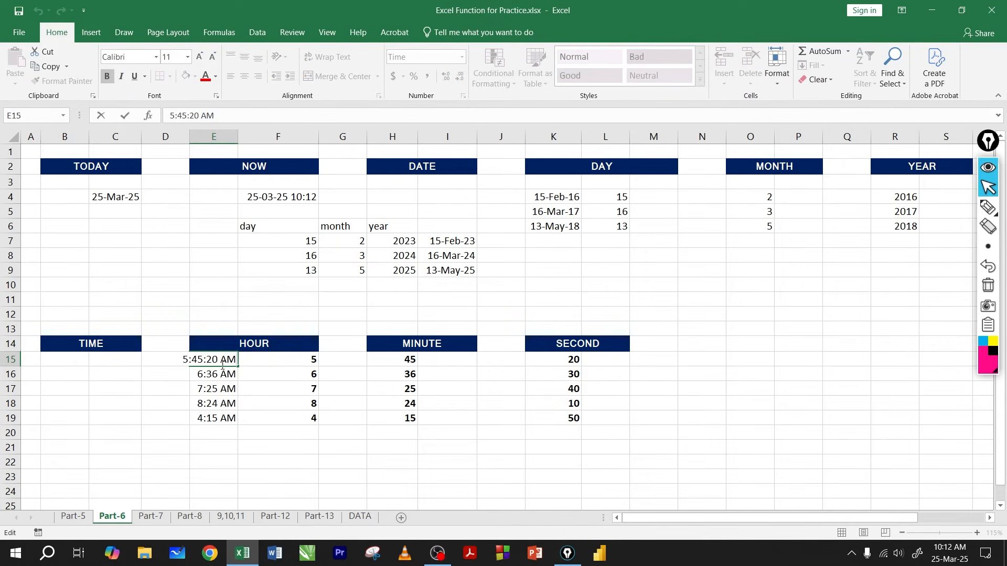
left_click_drag(214, 361, 221, 362)
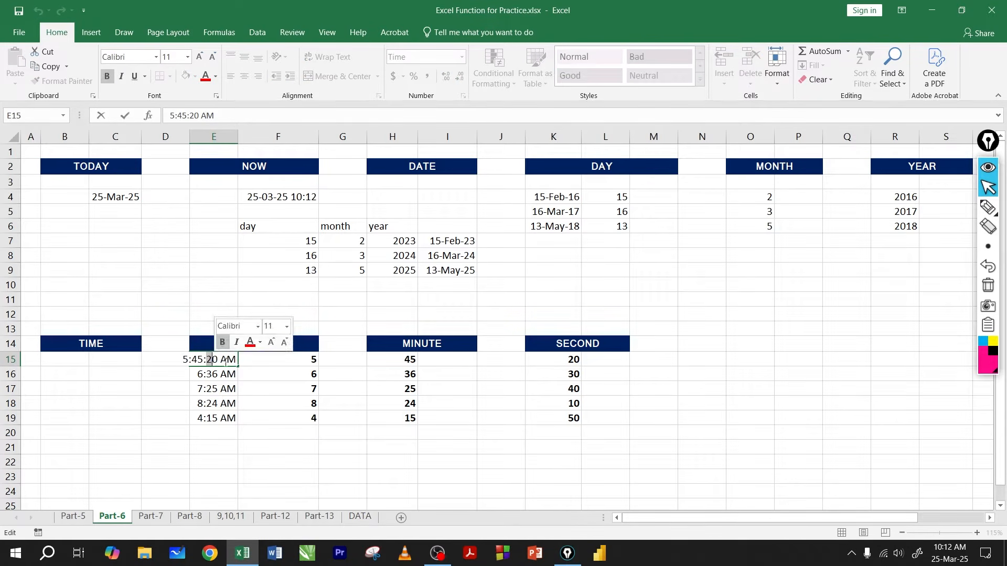
key("Return")
left_click(225, 361)
double_click(215, 362)
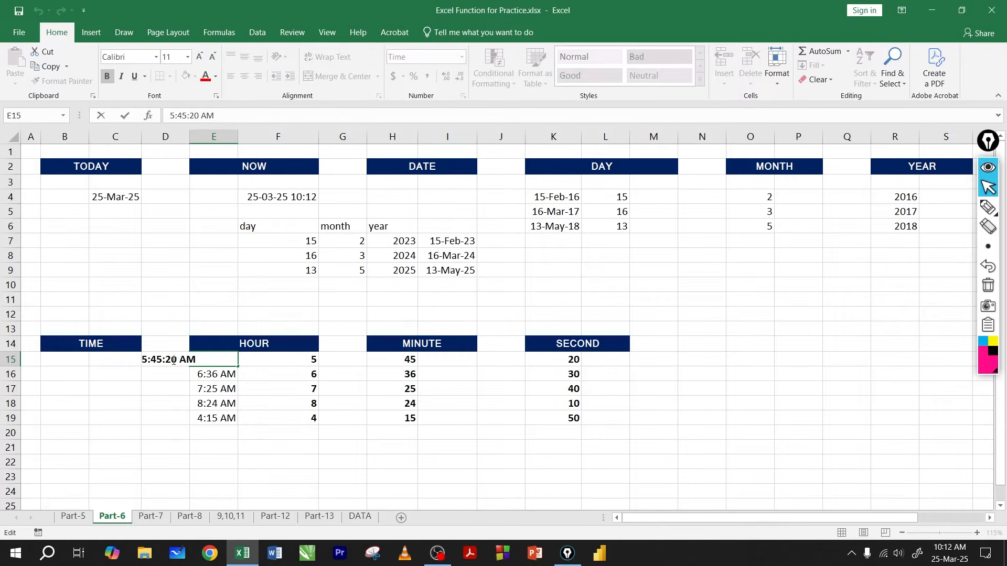
left_click(217, 370)
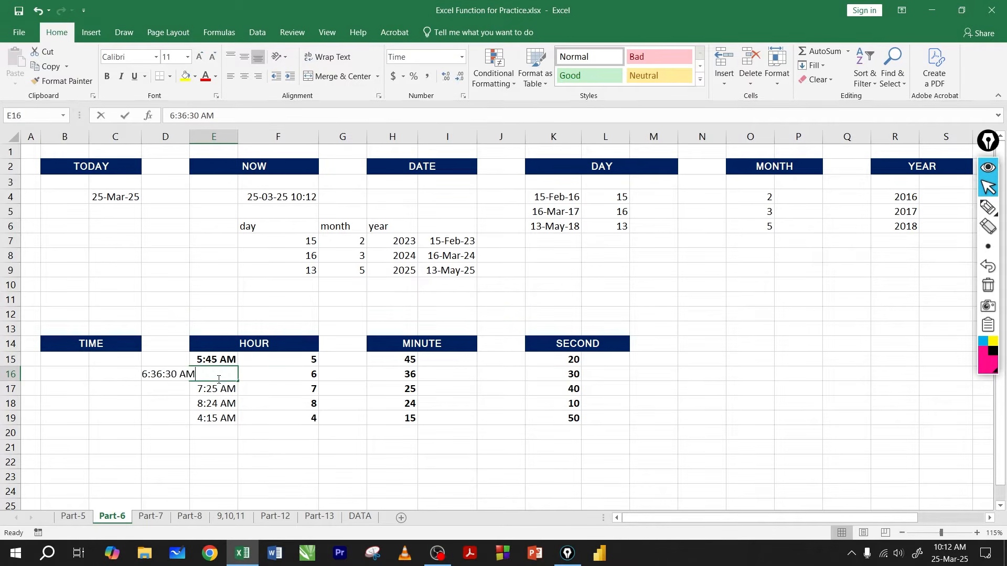
double_click(217, 377)
left_click(214, 383)
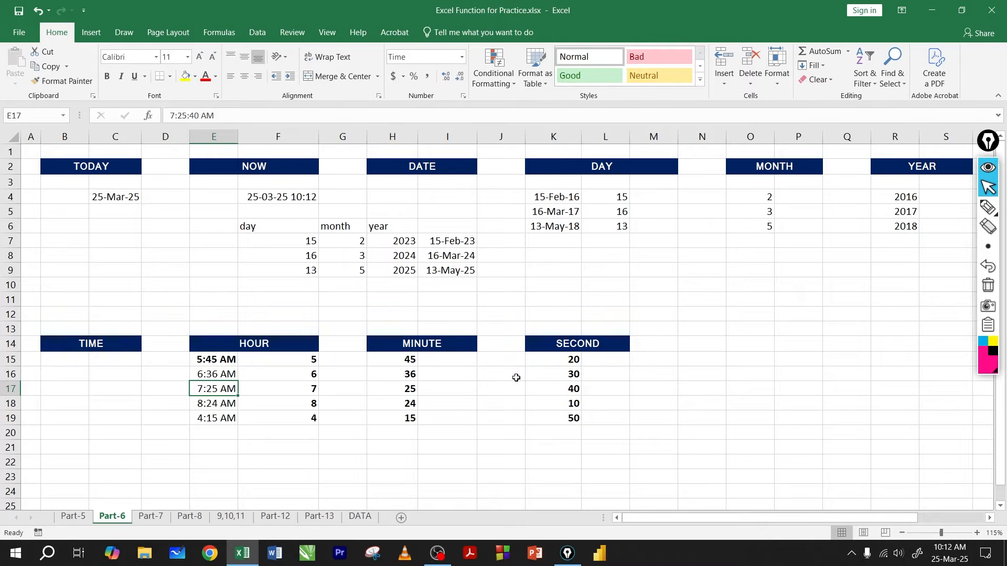
left_click(540, 374)
left_click(220, 372)
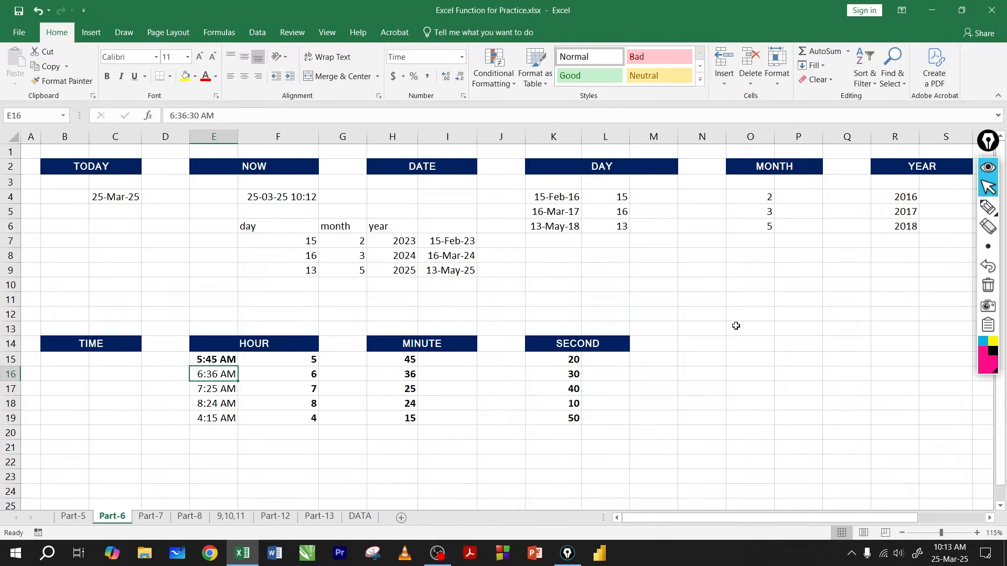
Step: Check the number formats of the TODAY date in C4 and the time in E15, and view the available formats
left_click(788, 304)
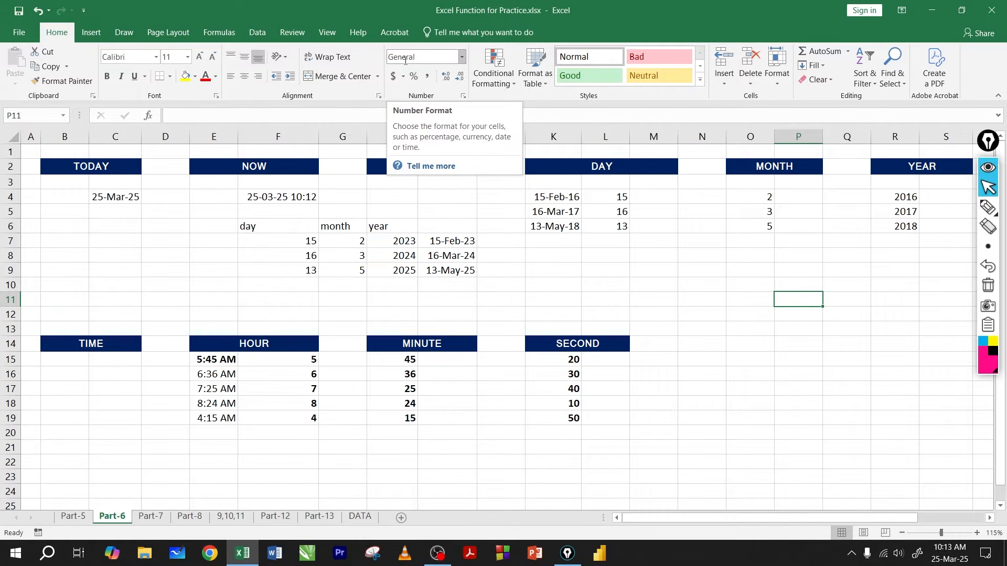
left_click(129, 195)
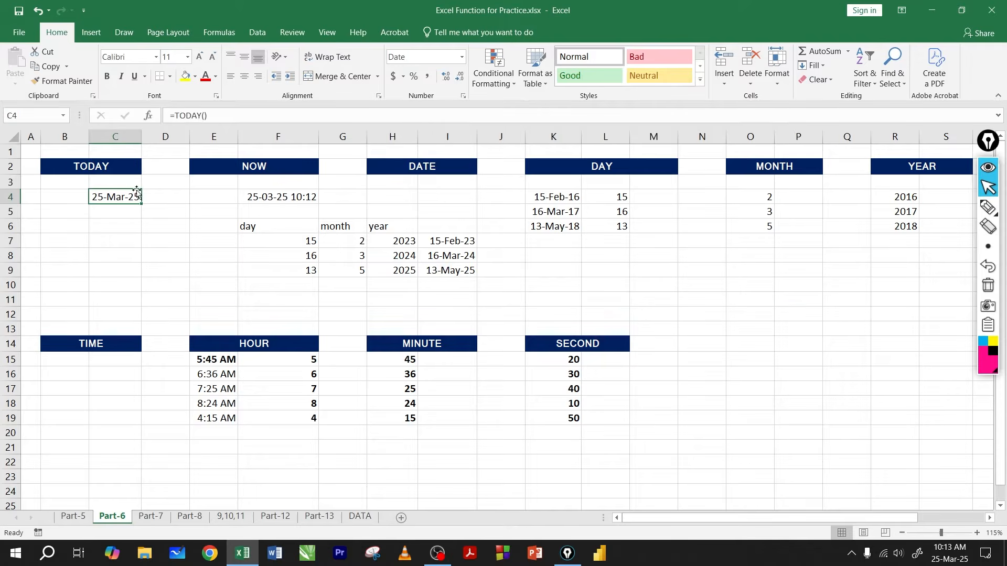
left_click(222, 366)
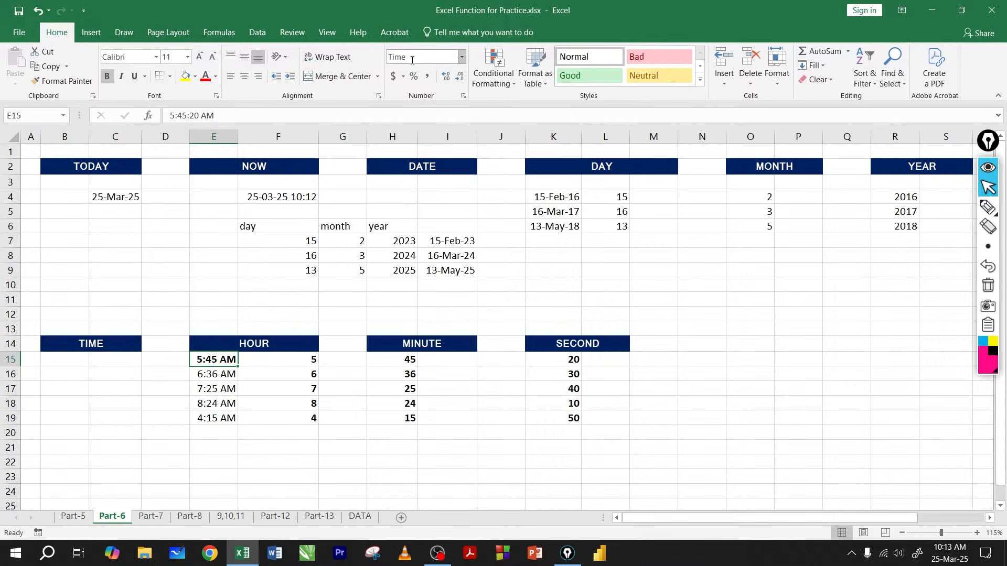
left_click(462, 59)
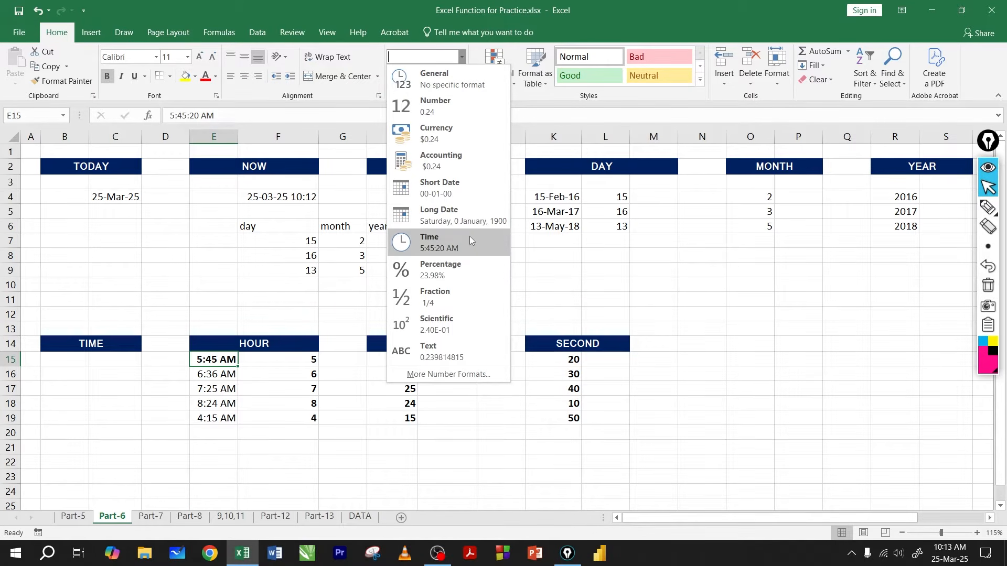
left_click(603, 284)
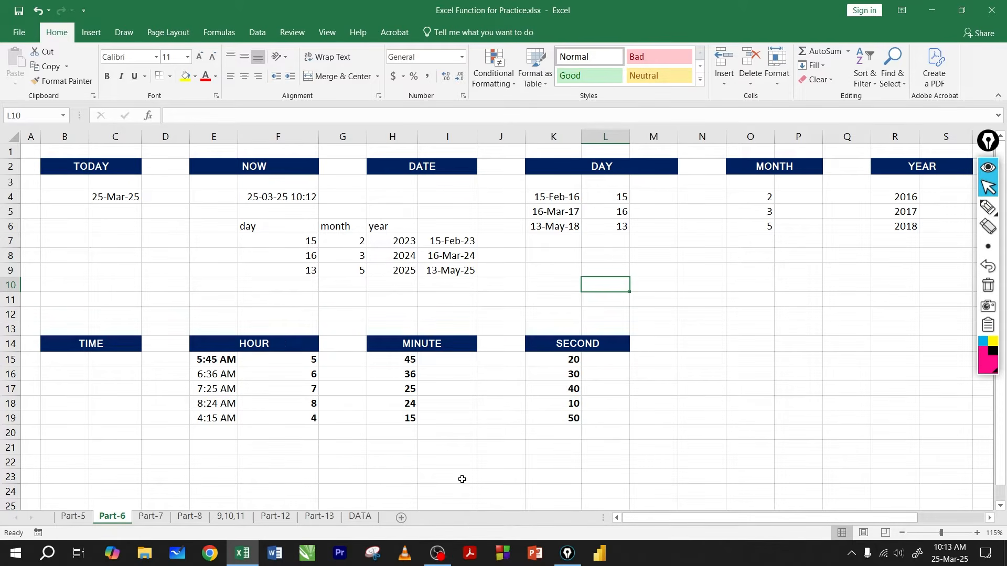
Step: Switch to the Part-7 sheet and review the names listed under LOWER in B3:B9
left_click(151, 516)
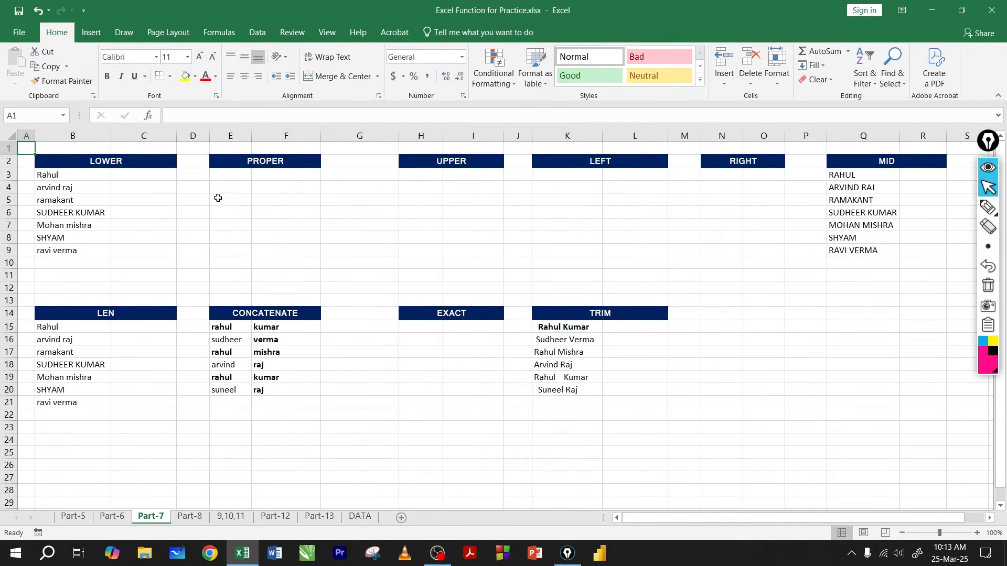
left_click(149, 177)
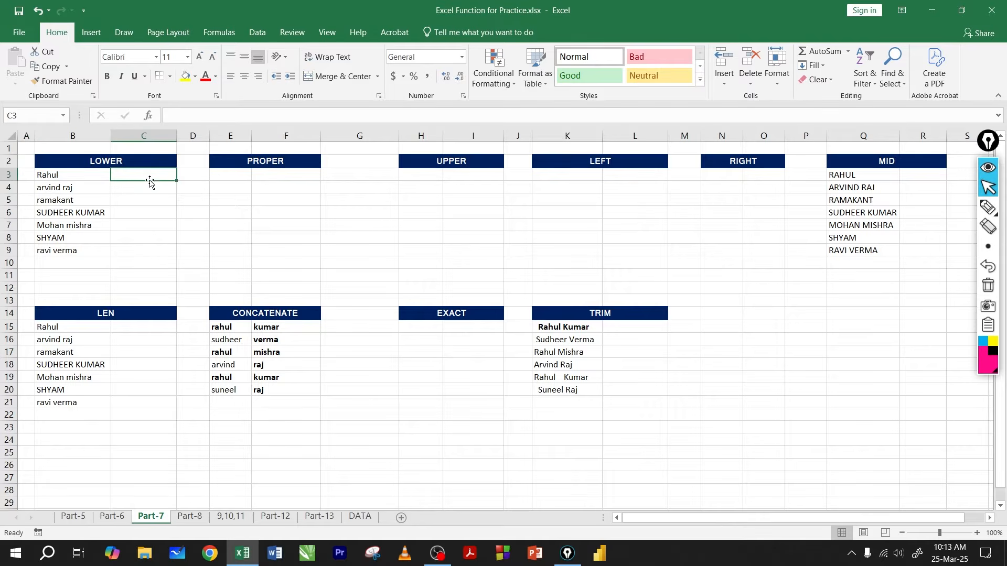
left_click(150, 201)
left_click(191, 190)
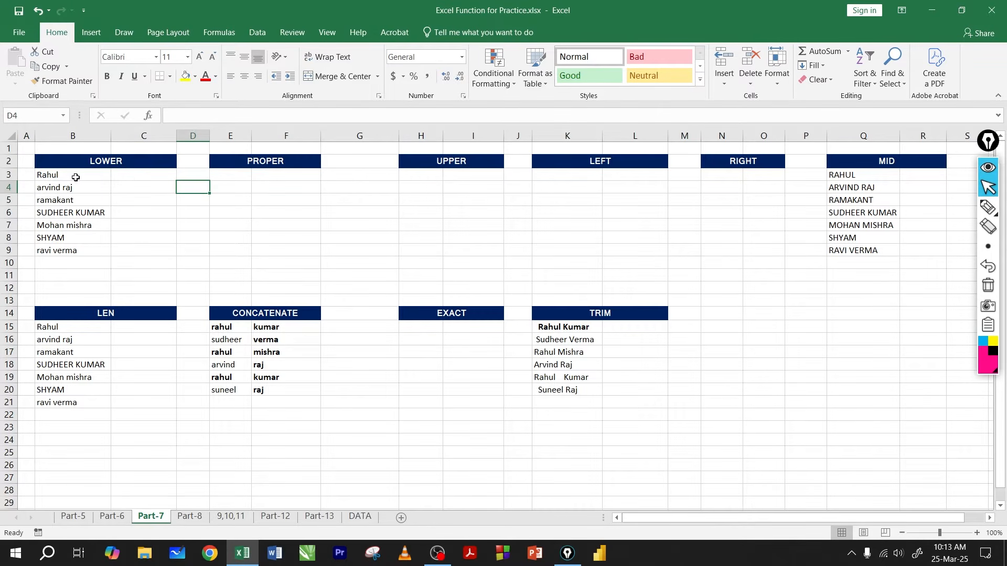
left_click_drag(77, 176, 76, 250)
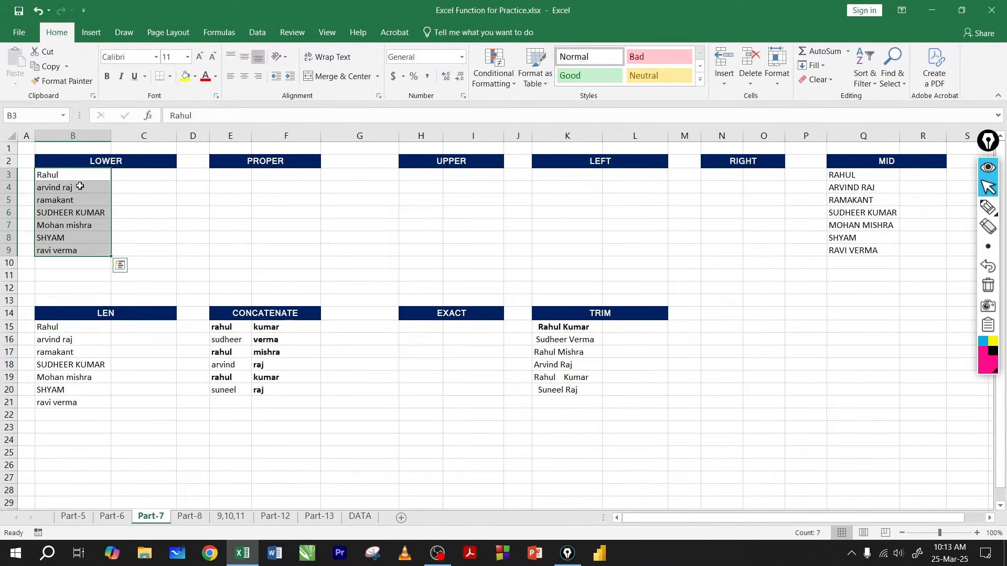
left_click_drag(81, 177, 75, 249)
left_click(144, 205)
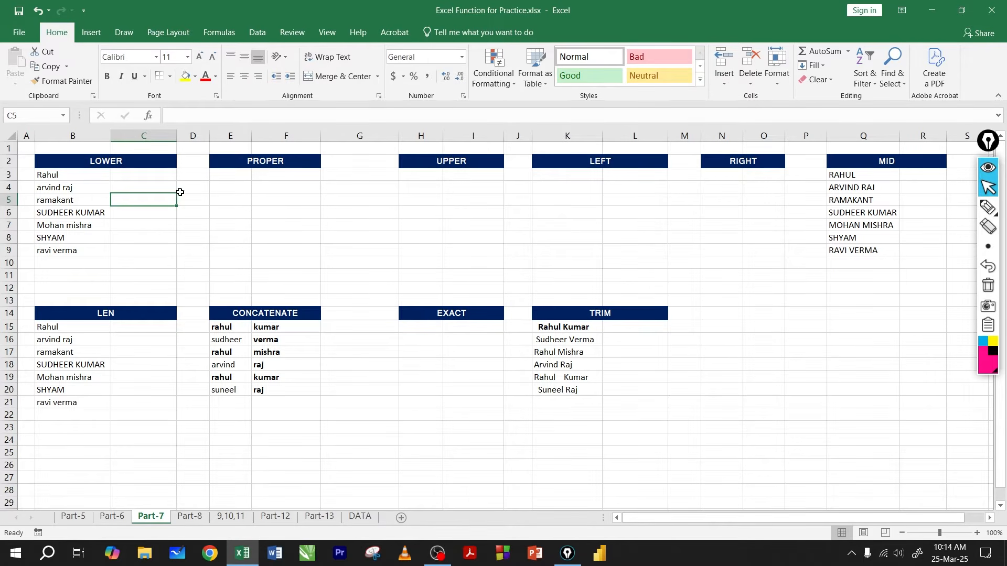
Step: Review the names in B3:B9 under LOWER and the empty result cells beside them in column C
left_click(159, 179)
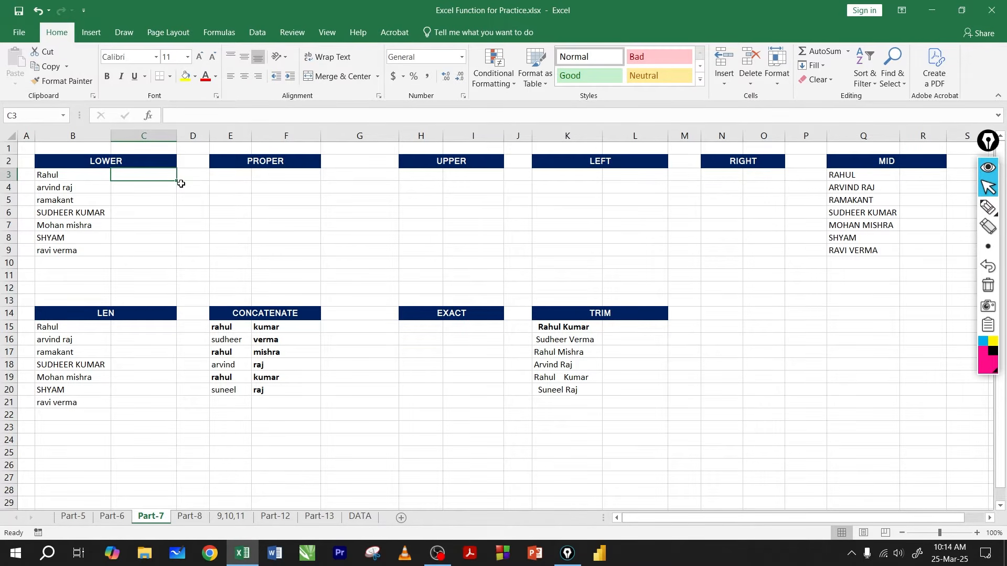
left_click(155, 192)
left_click(157, 178)
left_click_drag(70, 178, 68, 251)
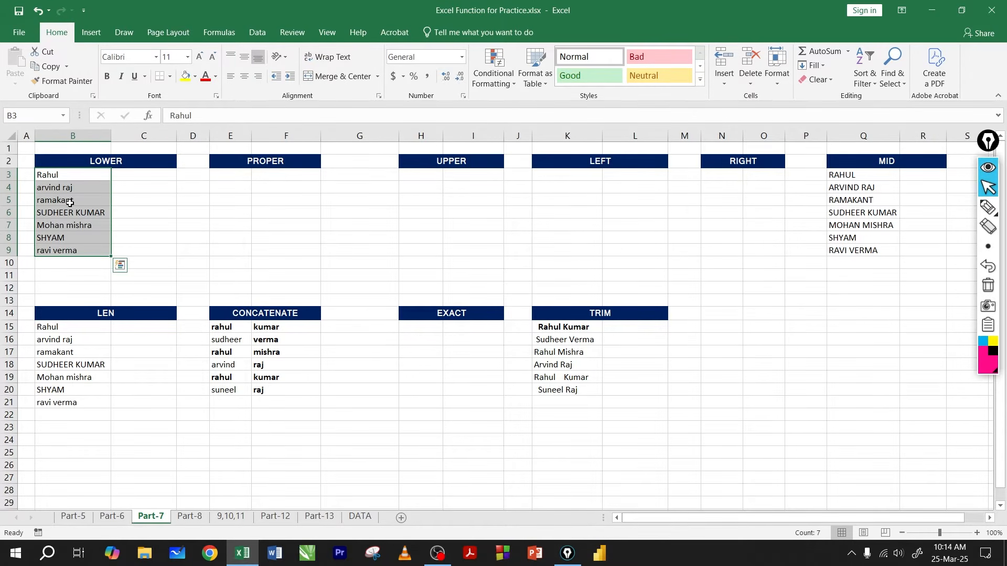
left_click_drag(70, 177, 70, 251)
left_click(86, 177)
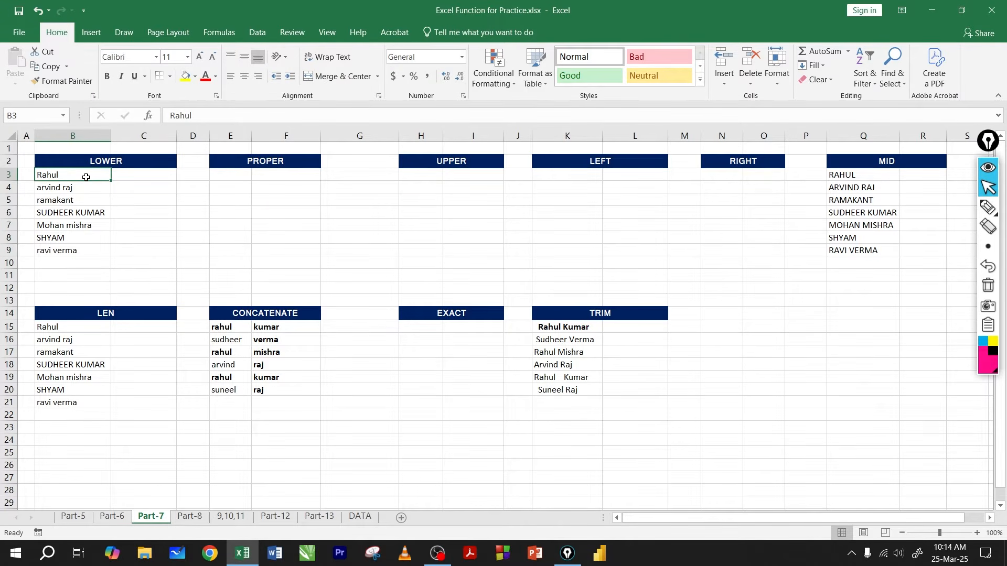
left_click(122, 188)
left_click_drag(77, 178, 79, 251)
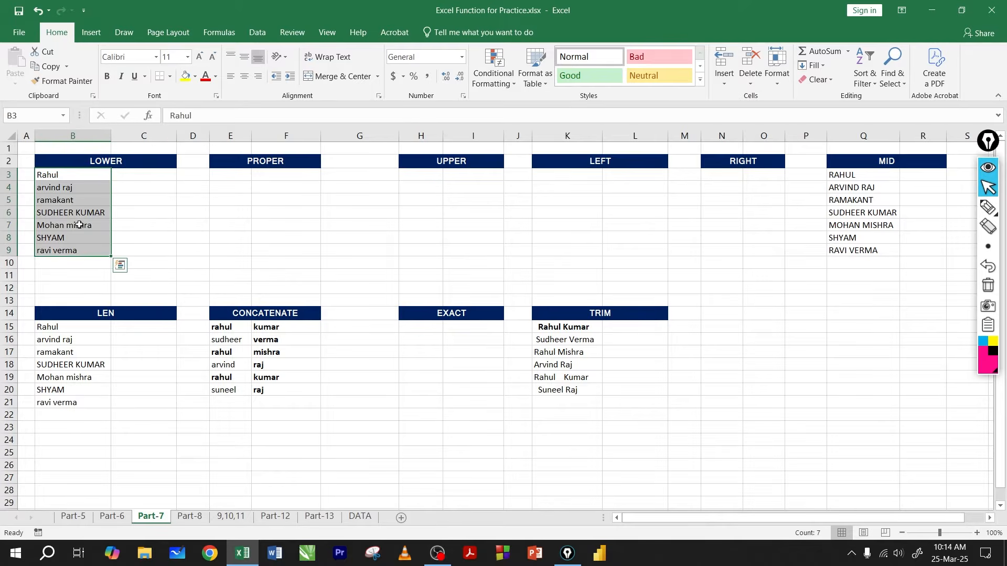
left_click(127, 202)
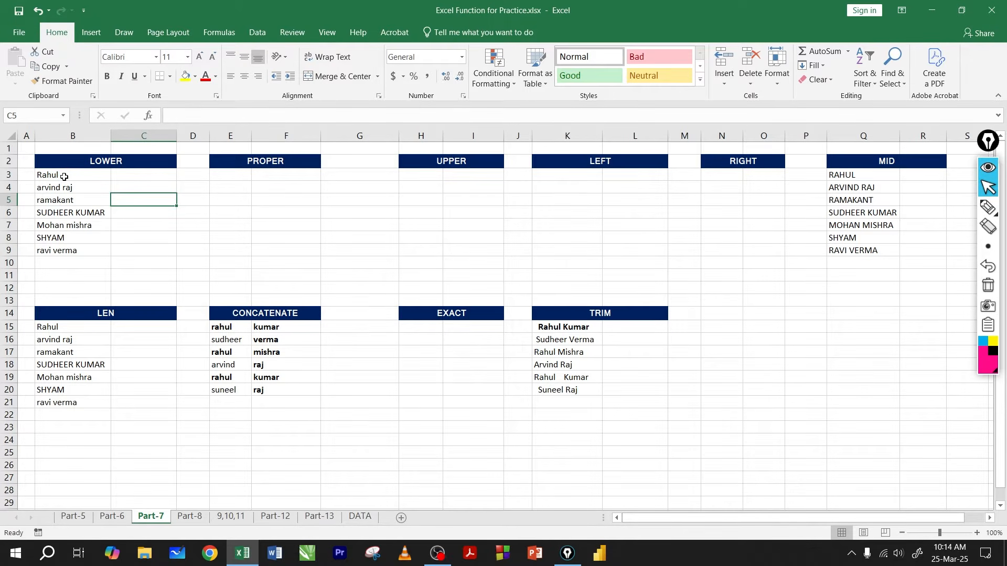
left_click(62, 178)
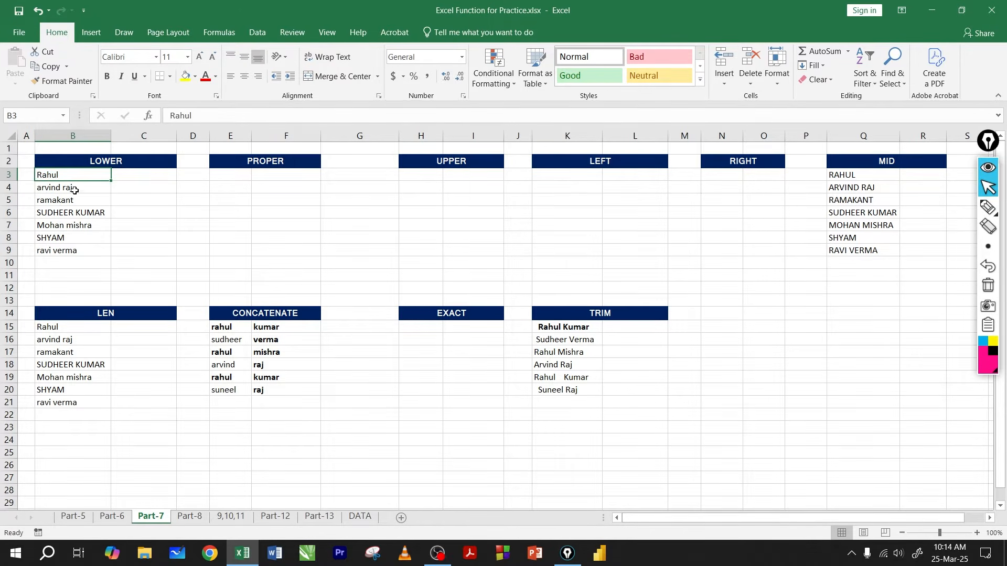
left_click(54, 190)
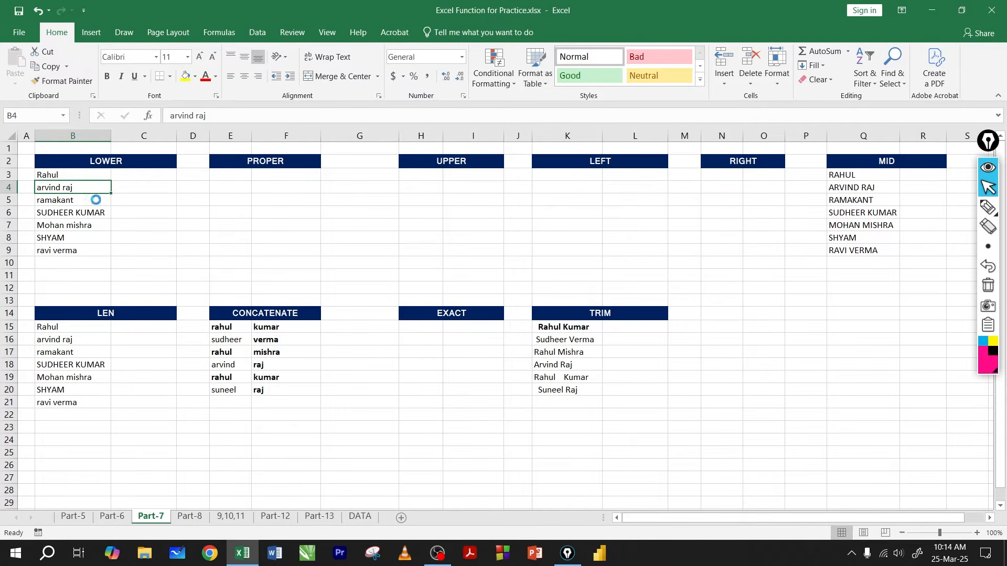
Step: Examine the mixed letter case of the names in B3:B9 at a larger zoom
scroll(90, 193, "up", 3, "ctrl")
scroll(94, 196, "up", 1)
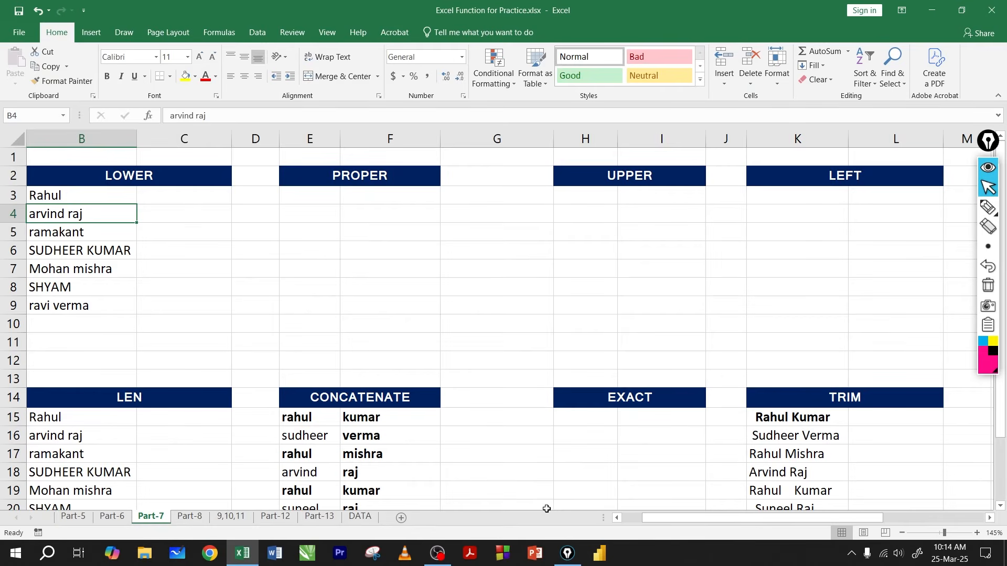
left_click_drag(718, 518, 697, 518)
left_click(181, 191)
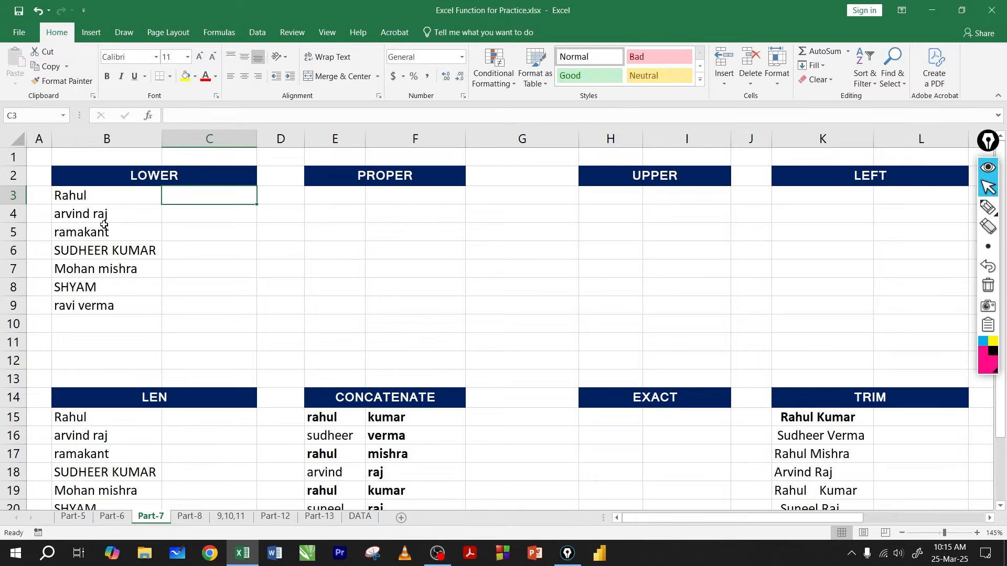
left_click_drag(96, 198, 104, 299)
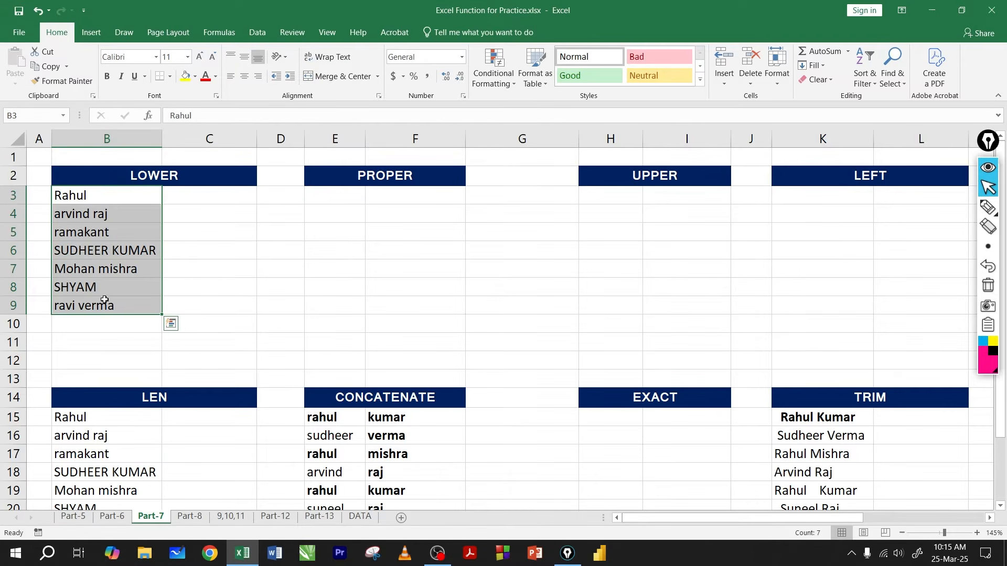
left_click_drag(114, 197, 112, 303)
left_click_drag(99, 199, 97, 307)
left_click(200, 226)
Step: Compare the LOWER, PROPER and UPPER headings in row 2 with the source names in B3:B9
left_click(158, 179)
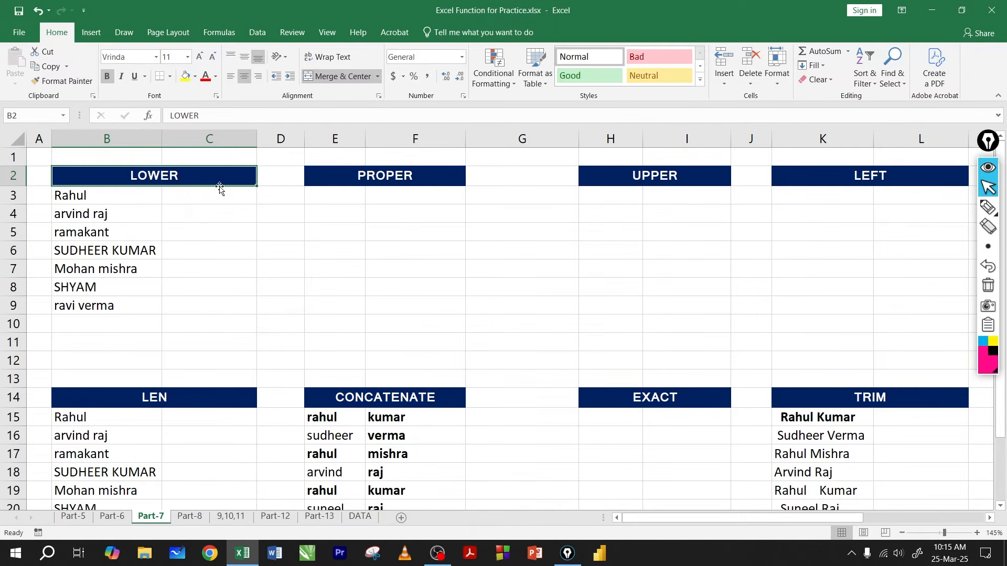
left_click(372, 181)
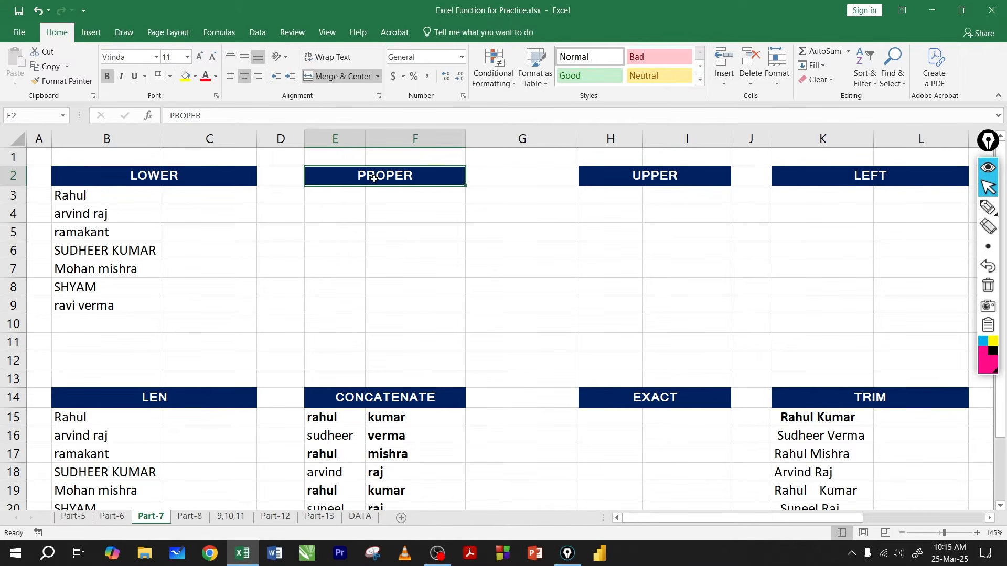
left_click(641, 181)
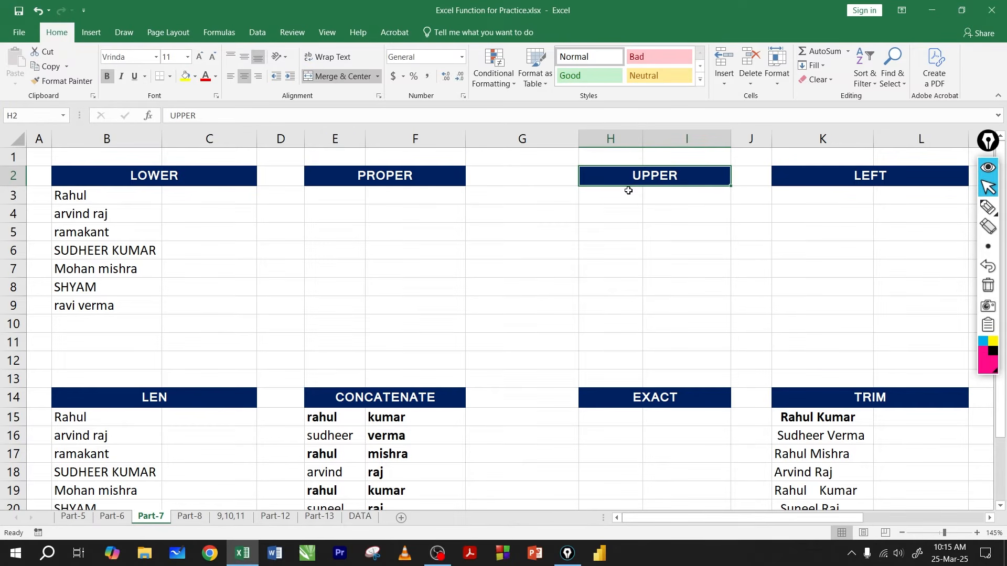
left_click(633, 208)
left_click(637, 178)
left_click_drag(127, 195, 109, 303)
Step: Enter =LOWER(B3) in C3 and fill the formula down to C9
left_click(221, 199)
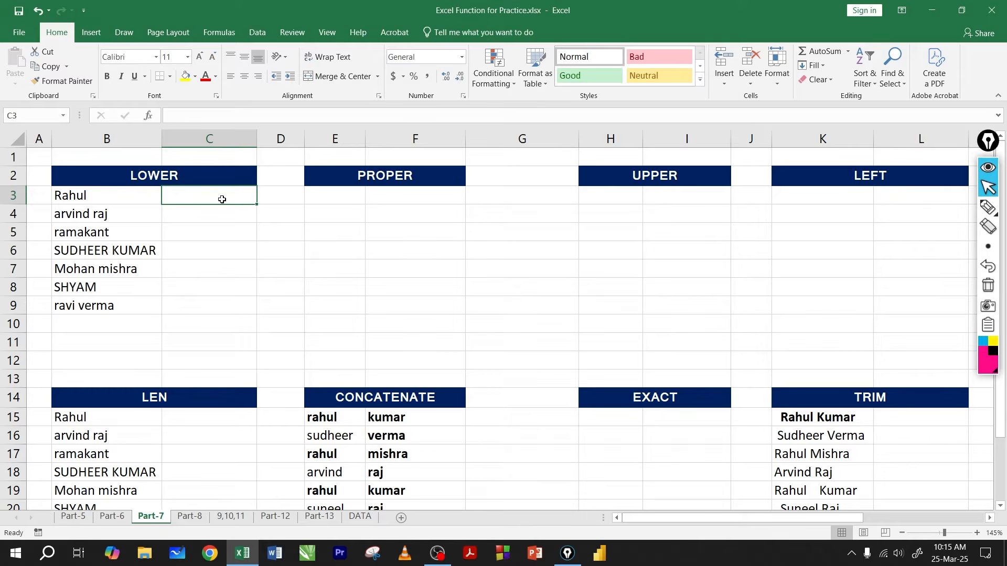
type("=")
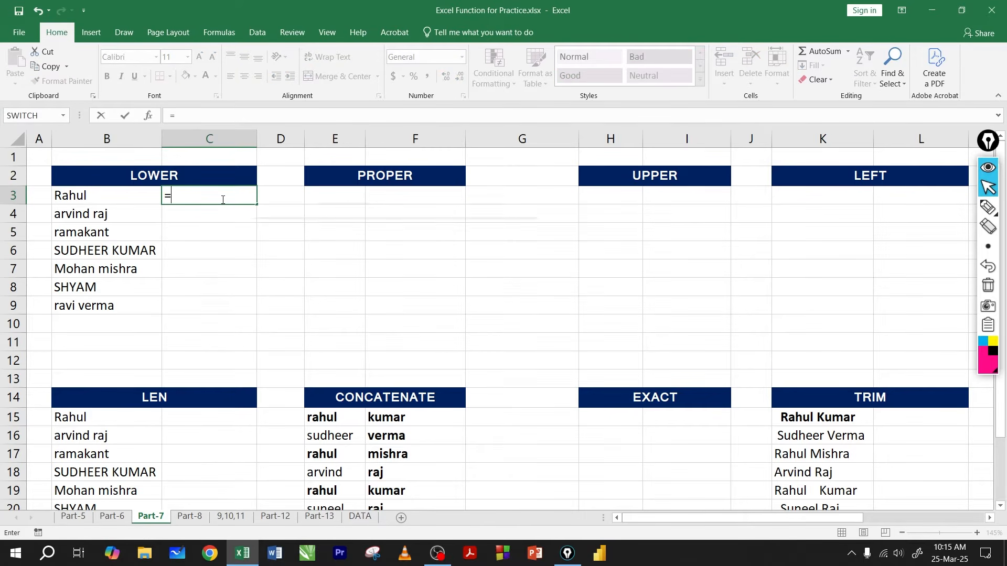
type("lower")
key("Tab")
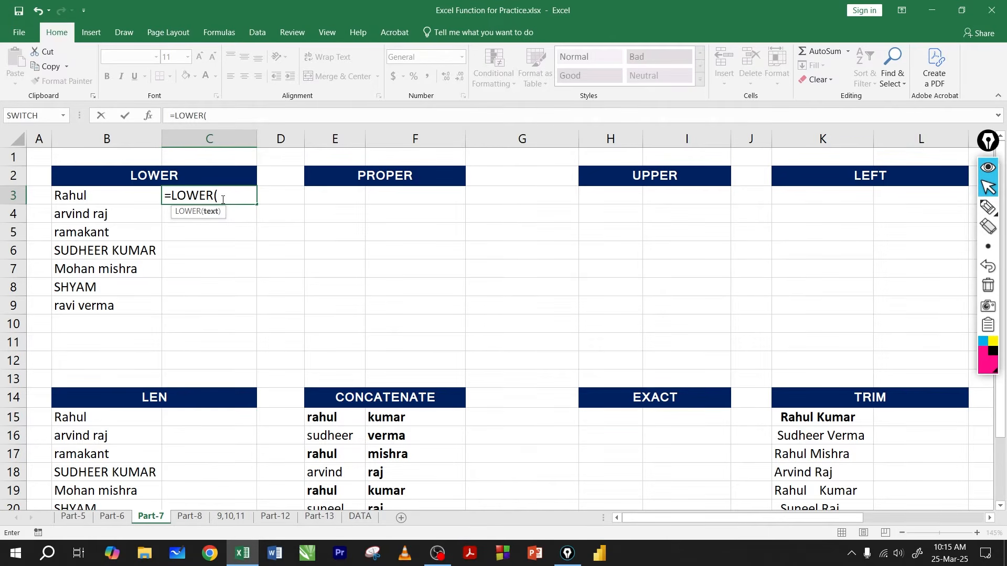
left_click(99, 196)
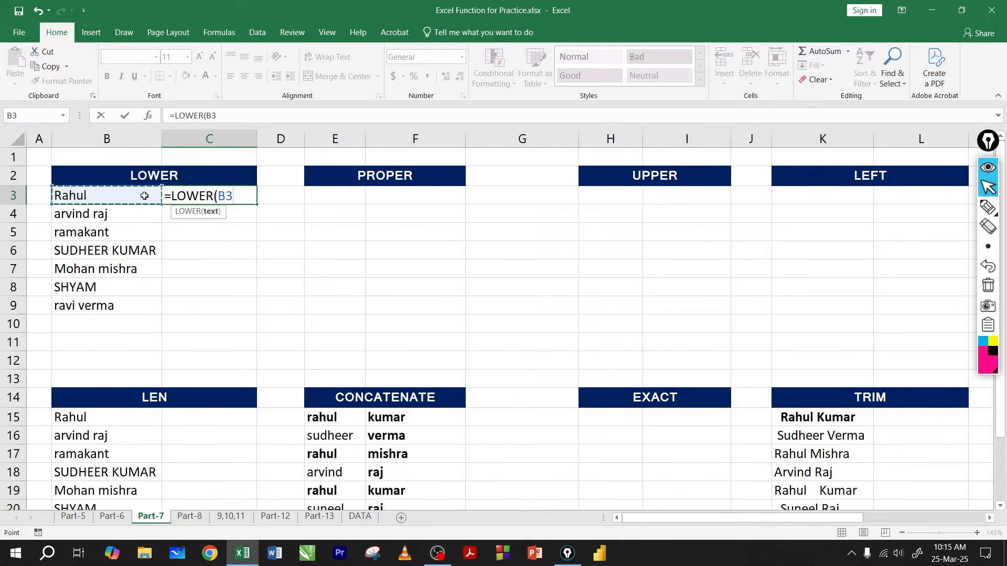
key("Return")
left_click(223, 193)
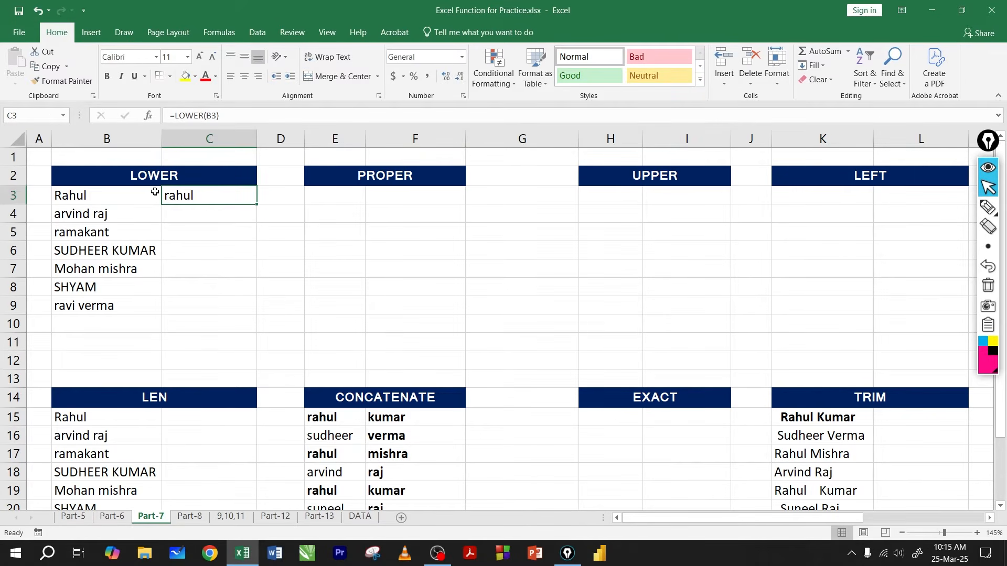
left_click_drag(256, 204, 248, 309)
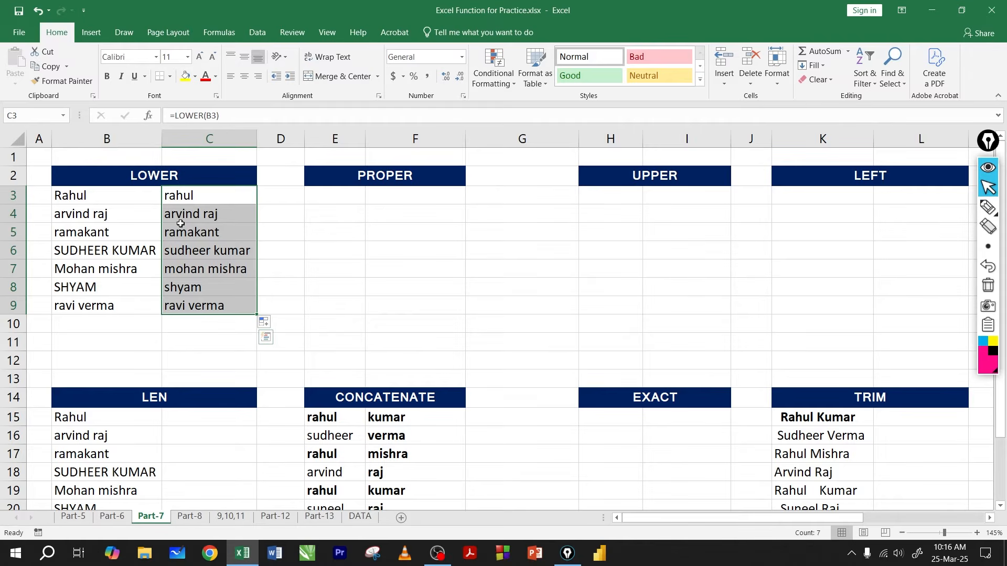
Step: Copy the LOWER results in C3:C9 and paste them as values over the original names in B3:B9
key("ctrl+c")
left_click(129, 198)
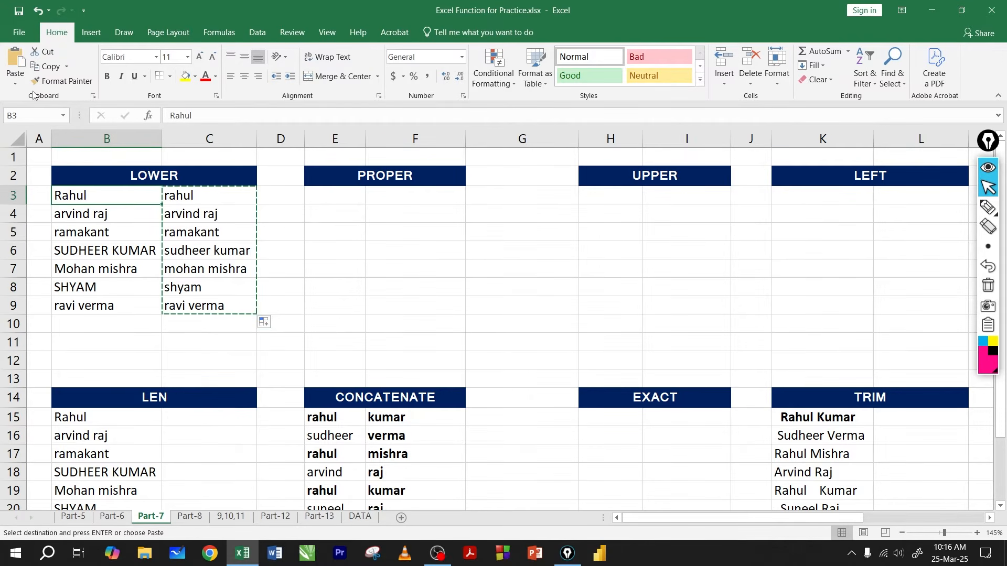
left_click(15, 84)
left_click(13, 166)
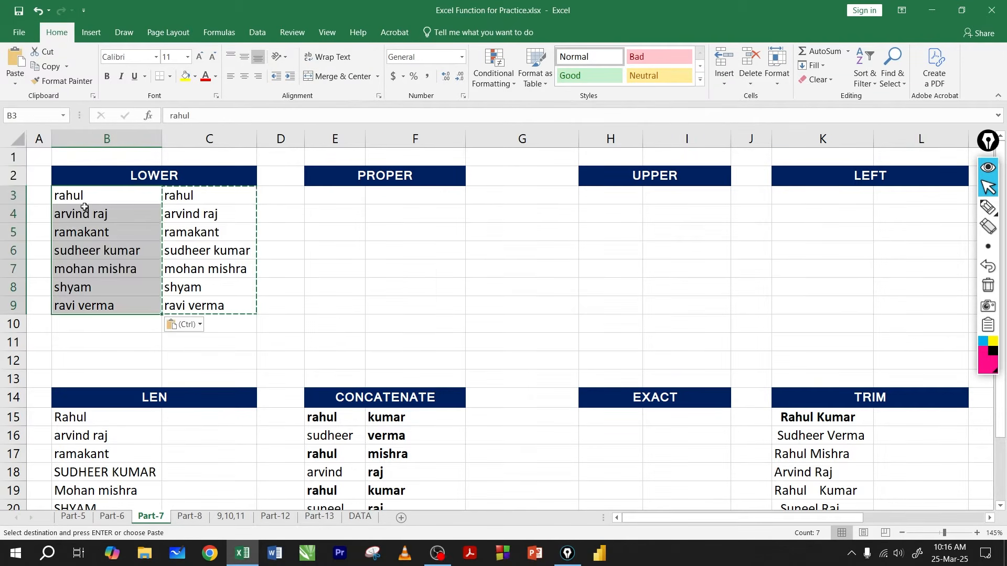
left_click(92, 250)
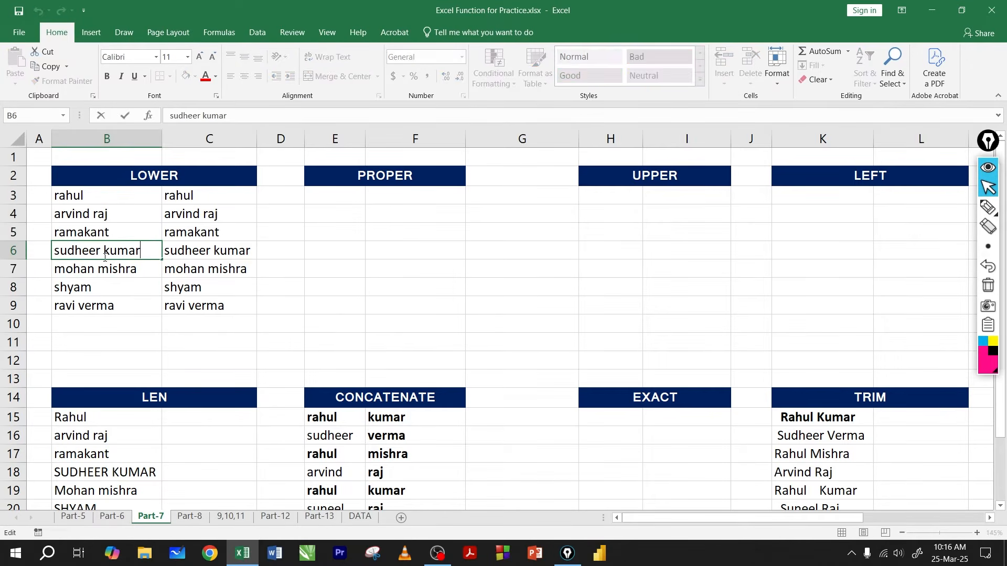
left_click(104, 270)
key("Escape")
Step: Delete the LOWER formulas in C3:C9 and check the pasted lowercase names in B3:B9
left_click_drag(191, 197, 209, 305)
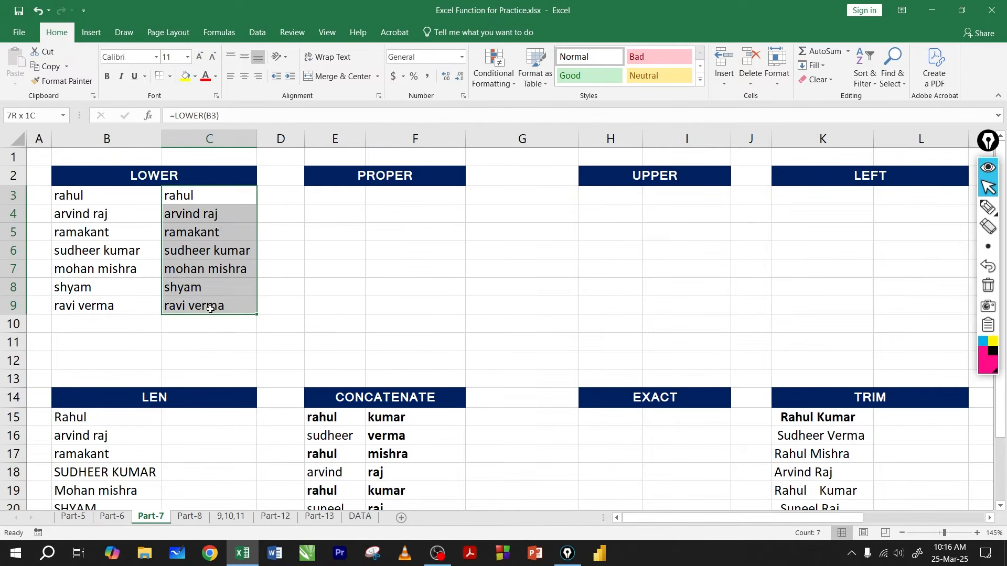
key("Delete")
left_click(186, 266)
left_click_drag(112, 195, 121, 305)
left_click_drag(107, 197, 120, 306)
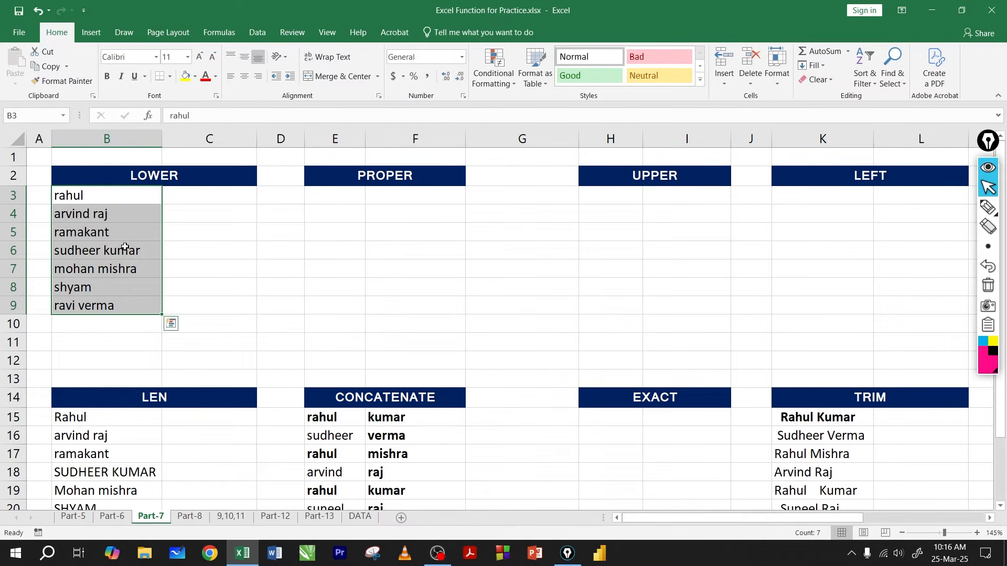
Step: Undo the deletion of the LOWER formulas and the values paste over B3:B9
key("ctrl+z")
key("ctrl+z")
key("ctrl+z")
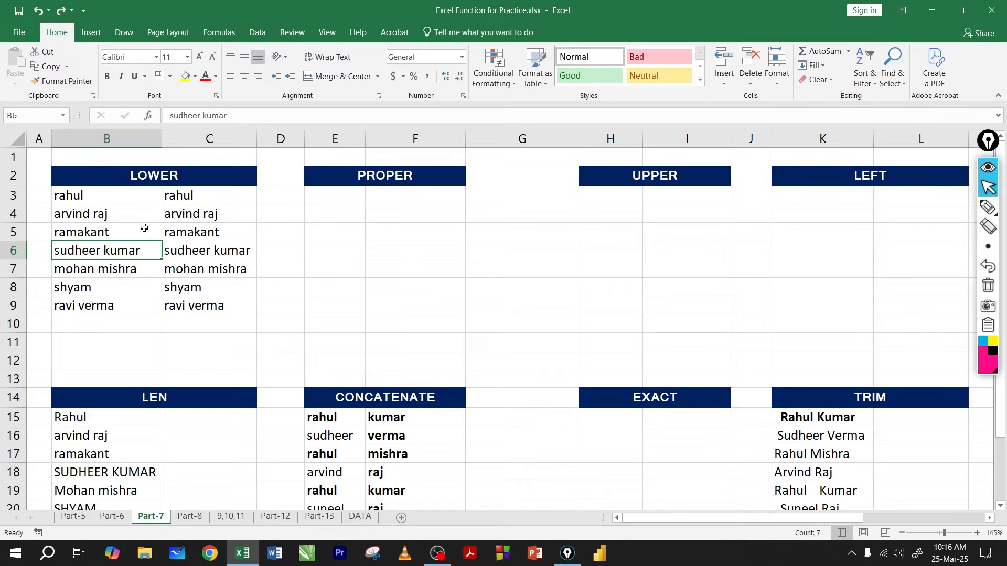
Step: Clear the LOWER formulas from C4:C9 and C3
left_click_drag(196, 218, 209, 302)
key("Delete")
left_click(209, 199)
key("Delete")
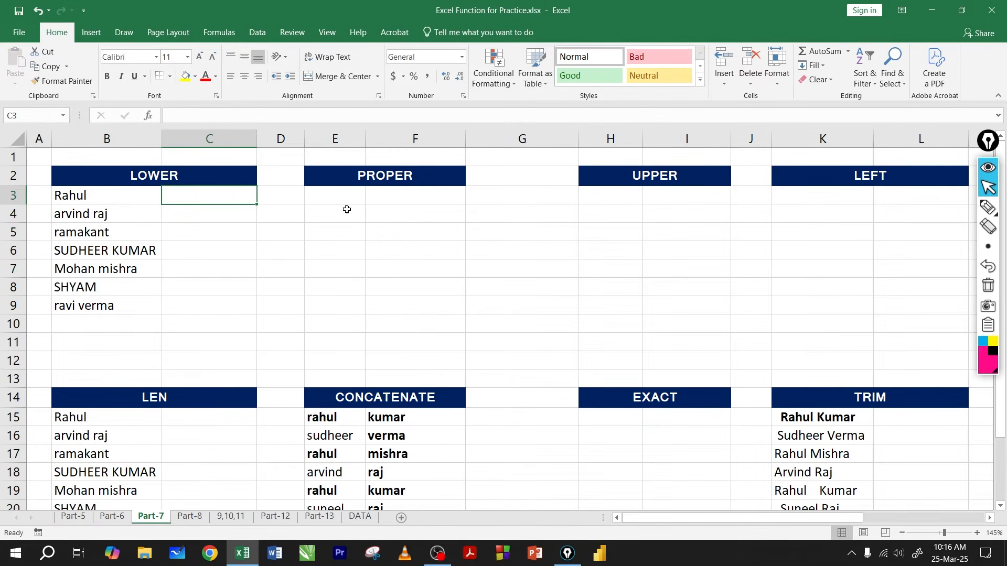
Step: Enter =PROPER(B3) in F3, fill it down to F9 and check the results
left_click(374, 202)
type("=")
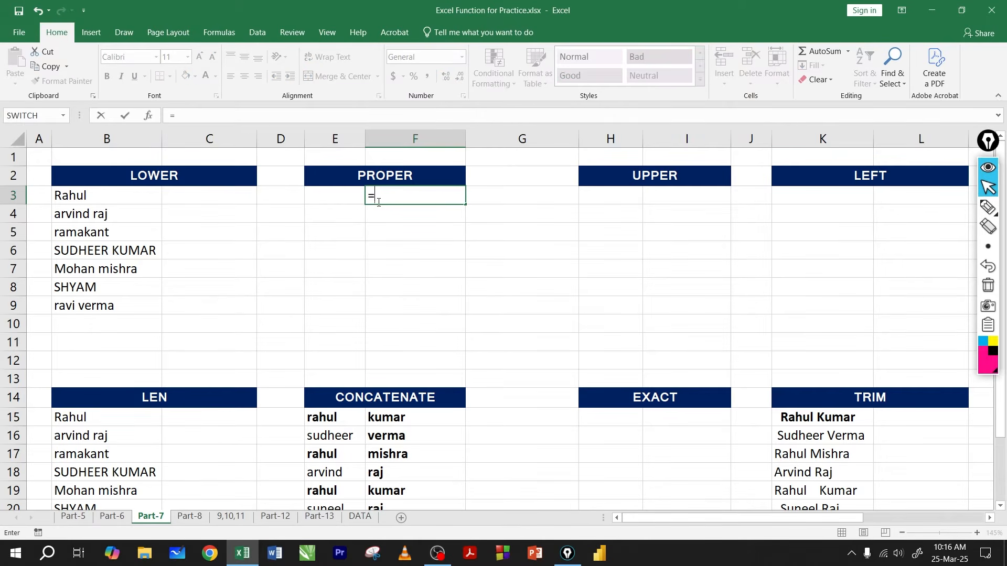
type("pro")
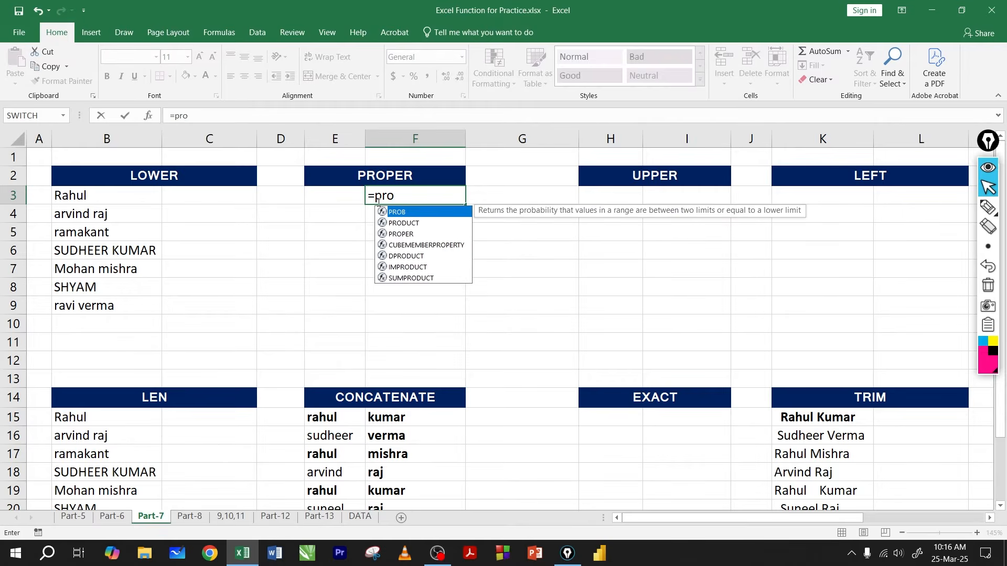
type("p")
key("Tab")
left_click(79, 193)
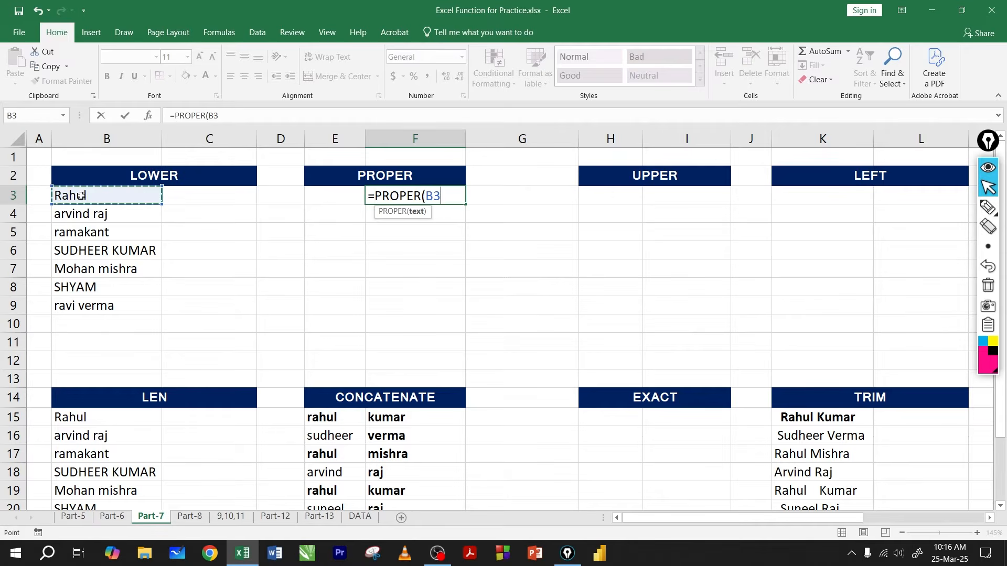
key("Return")
left_click(462, 200)
left_click_drag(469, 204, 451, 321)
left_click_drag(415, 198, 404, 301)
left_click(399, 261)
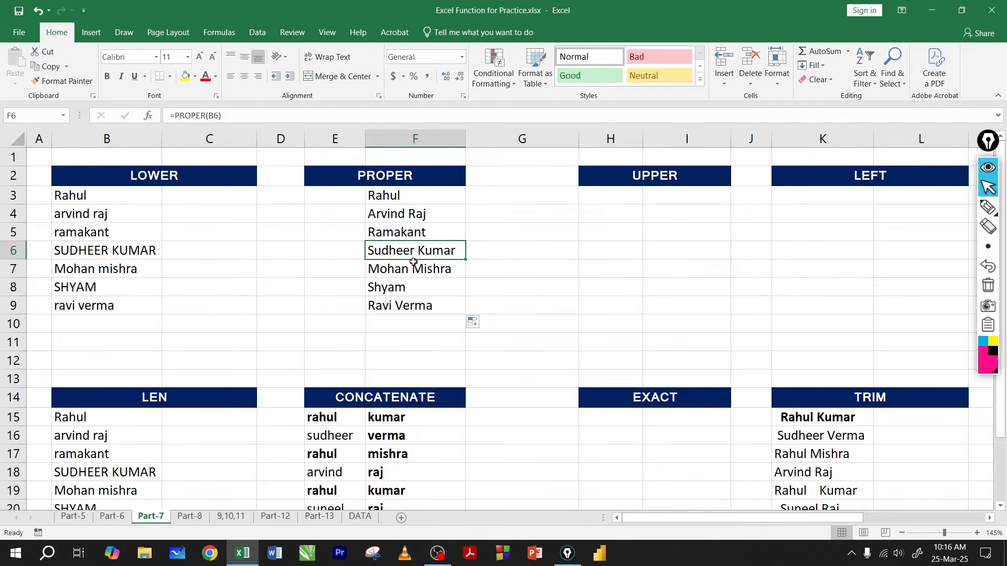
Step: Enter =UPPER(B3) in I3 and fill the formula down to I9
left_click_drag(619, 205, 658, 202)
left_click(649, 205)
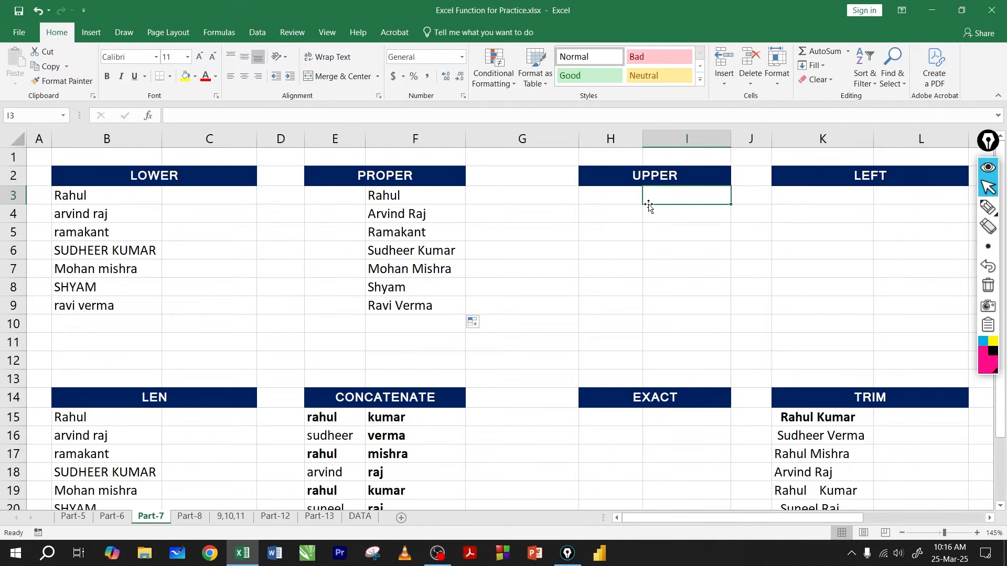
type("=")
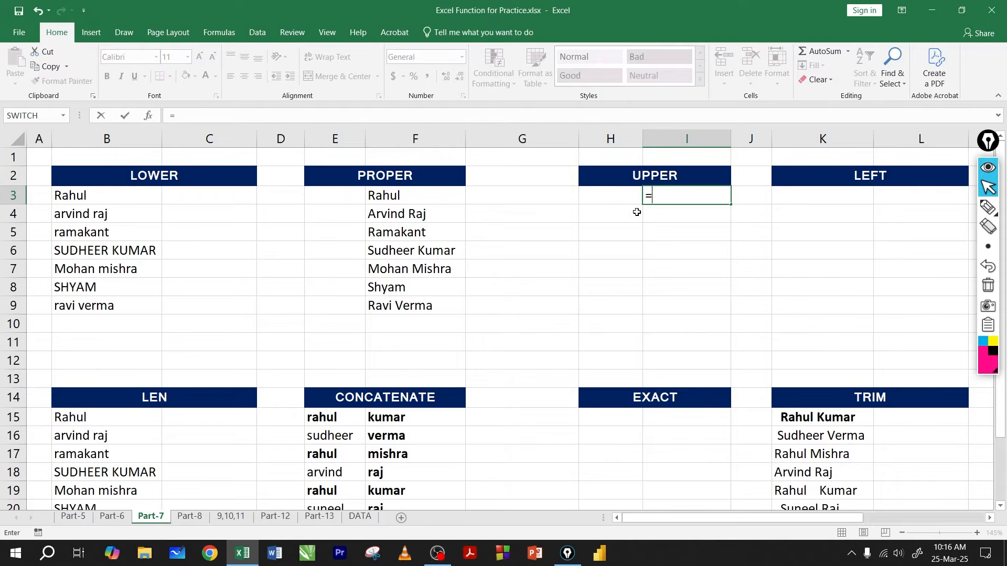
type("up")
key("Tab")
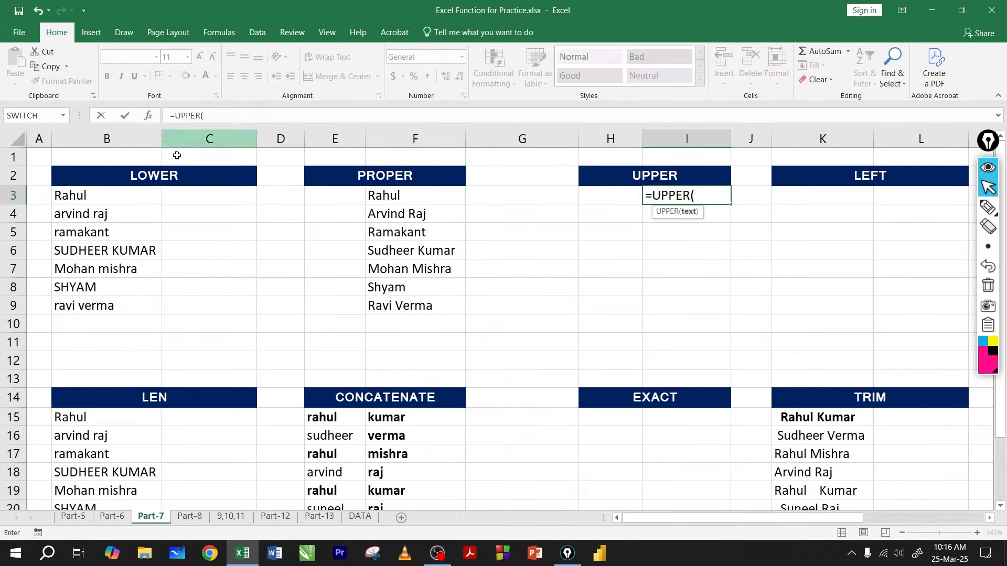
left_click(125, 204)
key("Return")
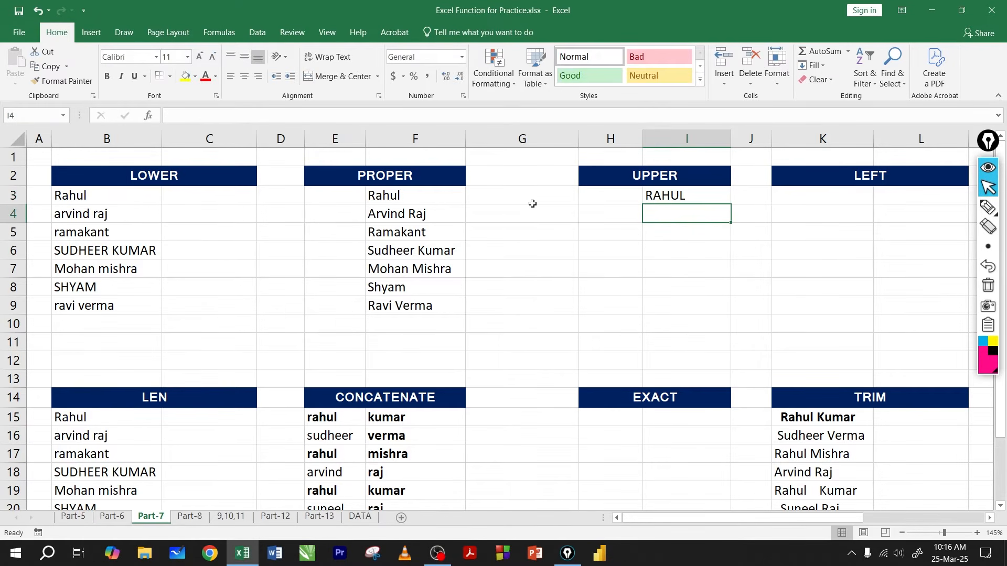
left_click(681, 200)
left_click_drag(732, 206, 727, 315)
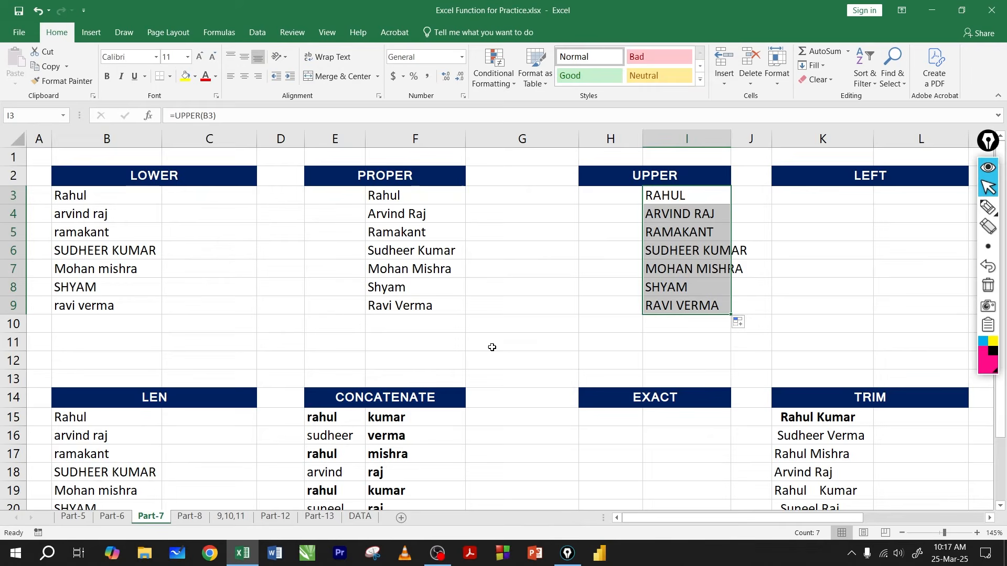
Step: Look over the student names in the Name column of the DATA sheet and return to Part-7
left_click(360, 516)
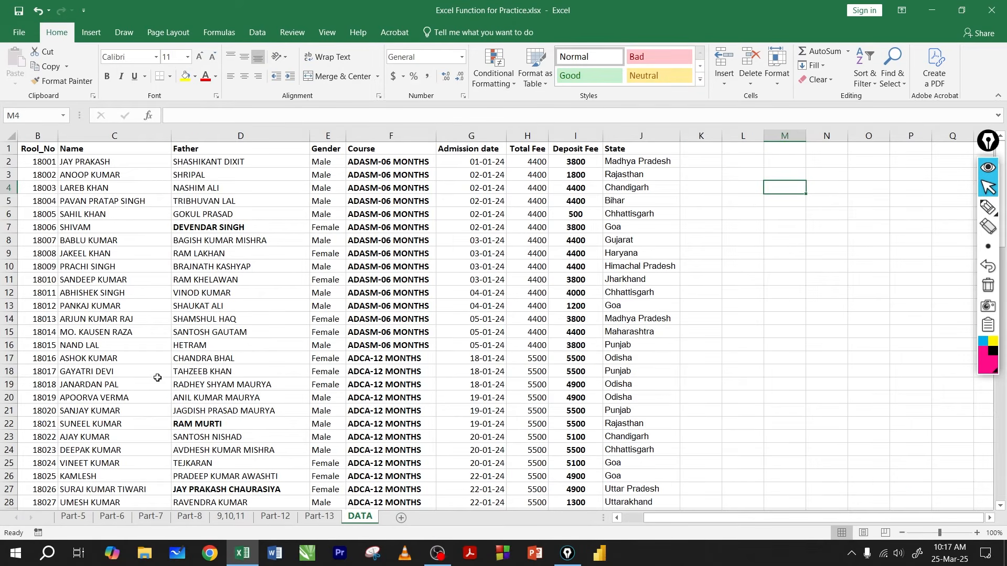
left_click_drag(107, 201, 86, 378)
left_click(109, 266)
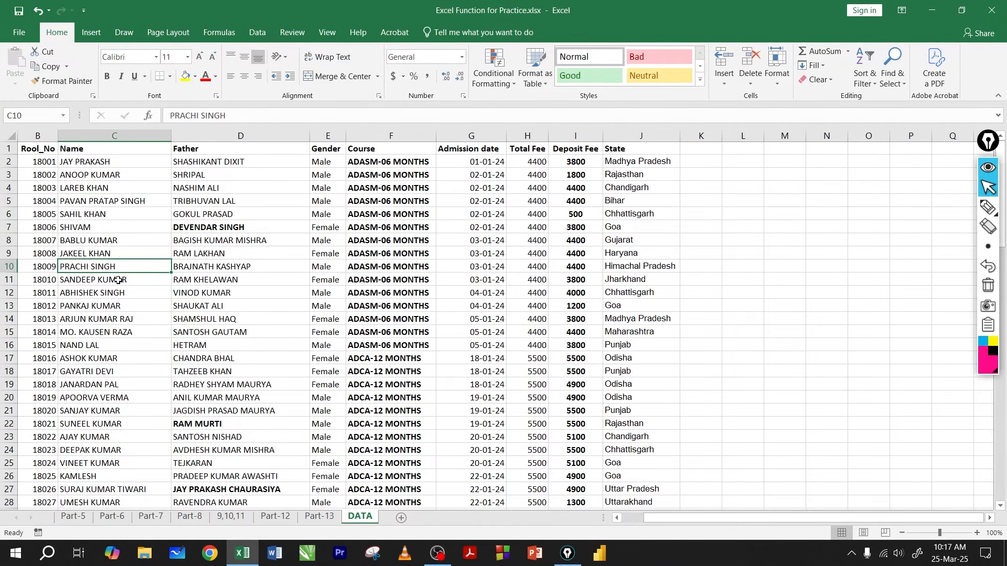
left_click(143, 519)
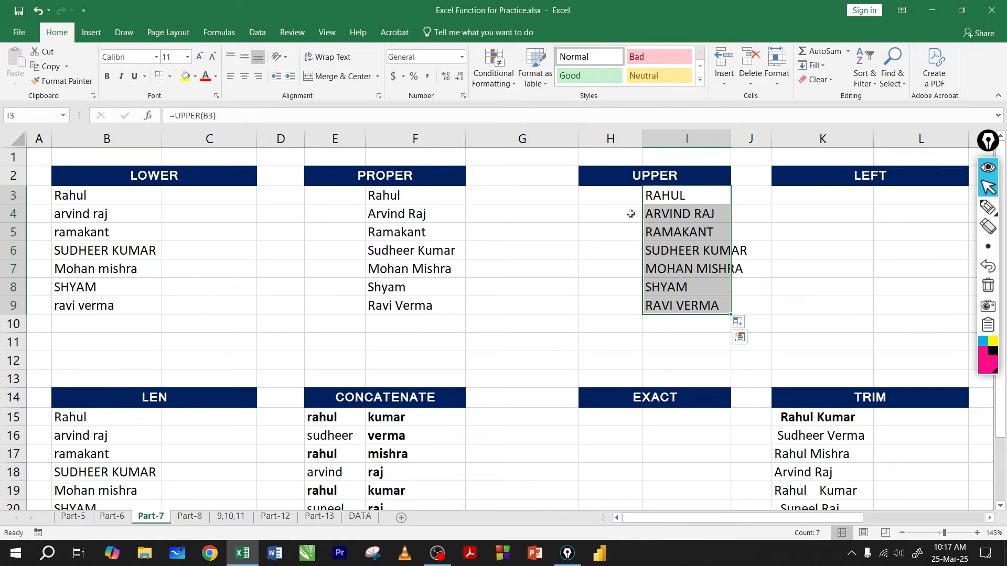
left_click(675, 197)
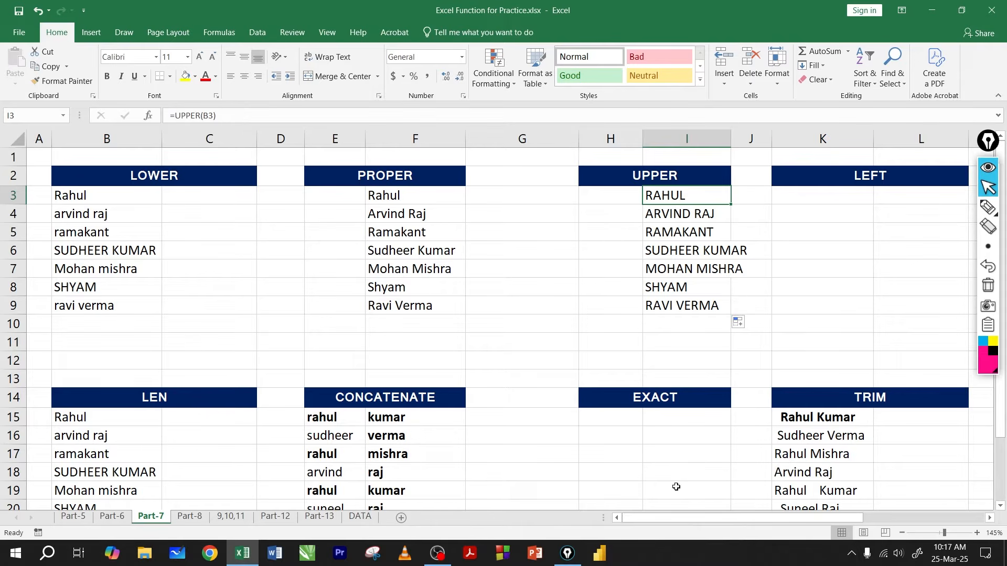
Step: Replace the UPPER formulas in I3:I9 with their values and check the contents of the first cells
left_click_drag(695, 519, 821, 531)
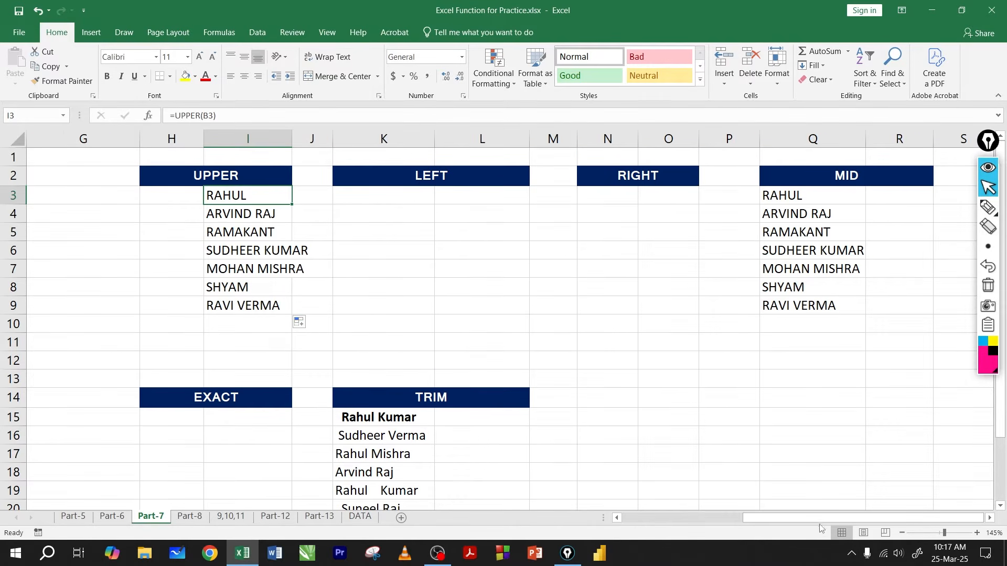
left_click(338, 204)
left_click_drag(239, 196, 237, 306)
key("ctrl+c")
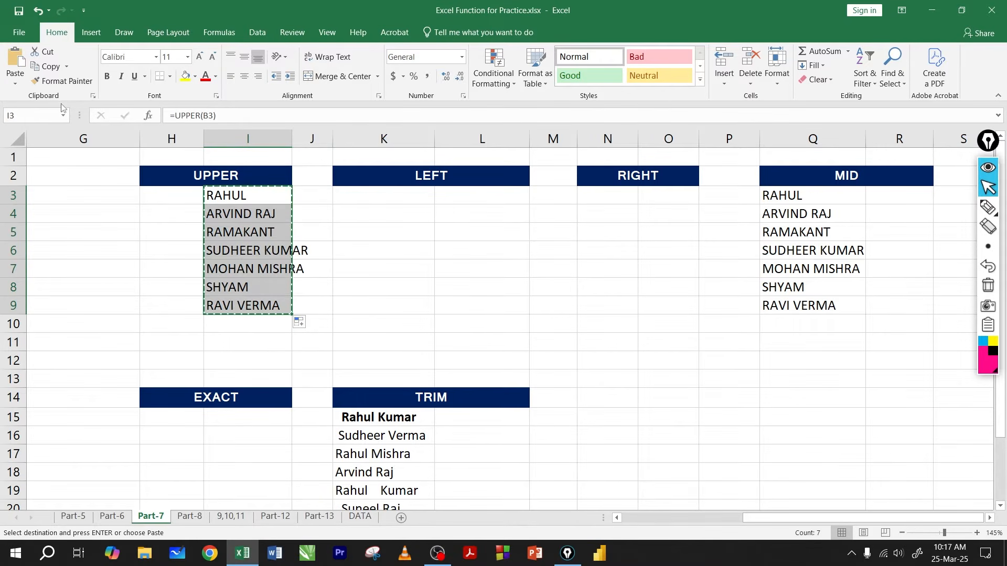
left_click(15, 83)
left_click(16, 170)
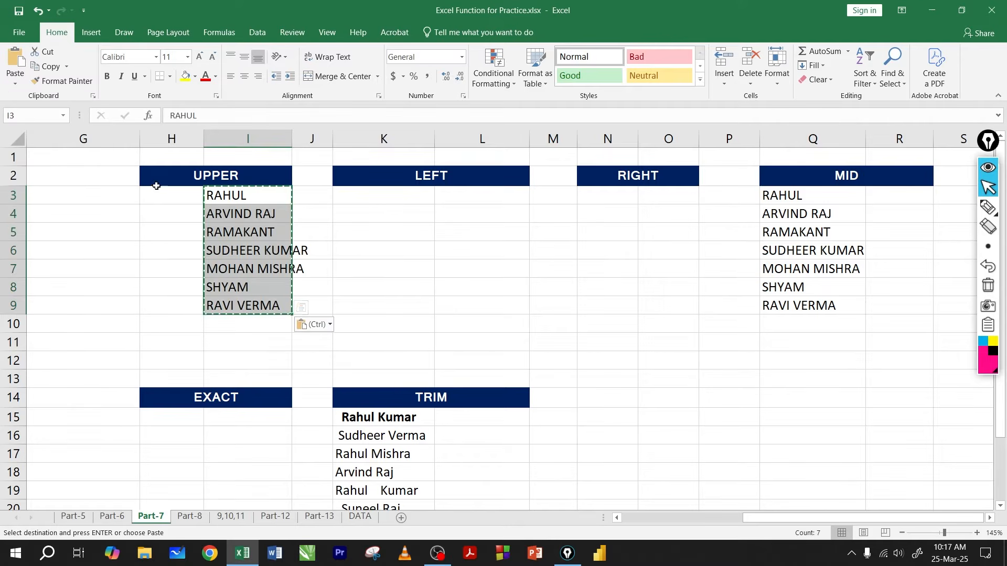
left_click(231, 195)
double_click(235, 198)
double_click(246, 216)
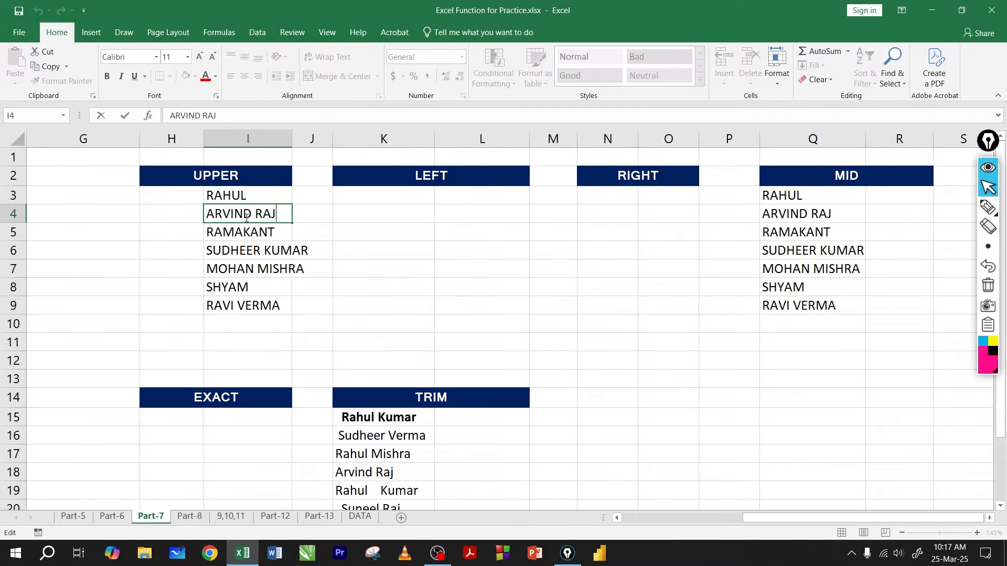
double_click(246, 231)
left_click_drag(237, 195, 251, 309)
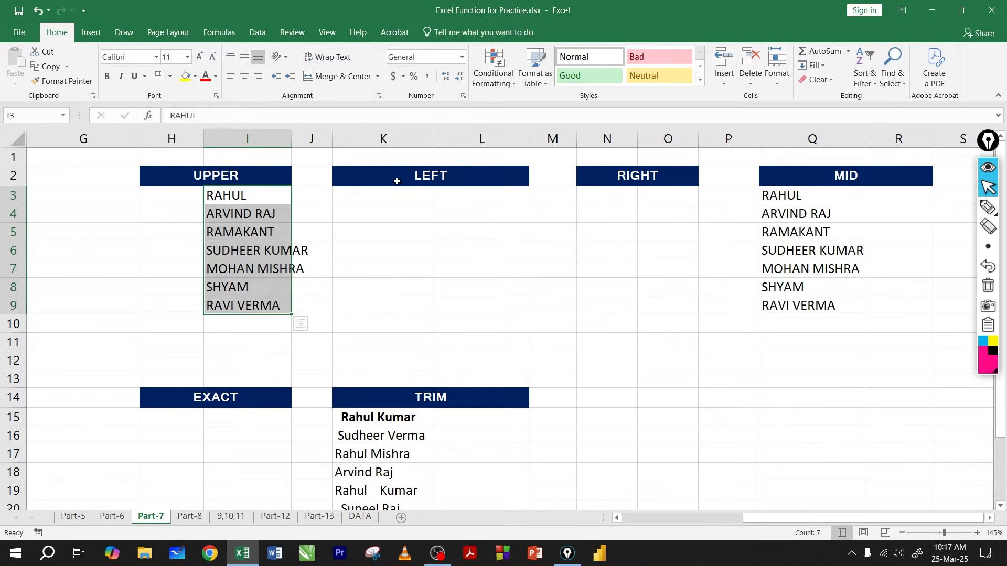
left_click(442, 177)
left_click(439, 198)
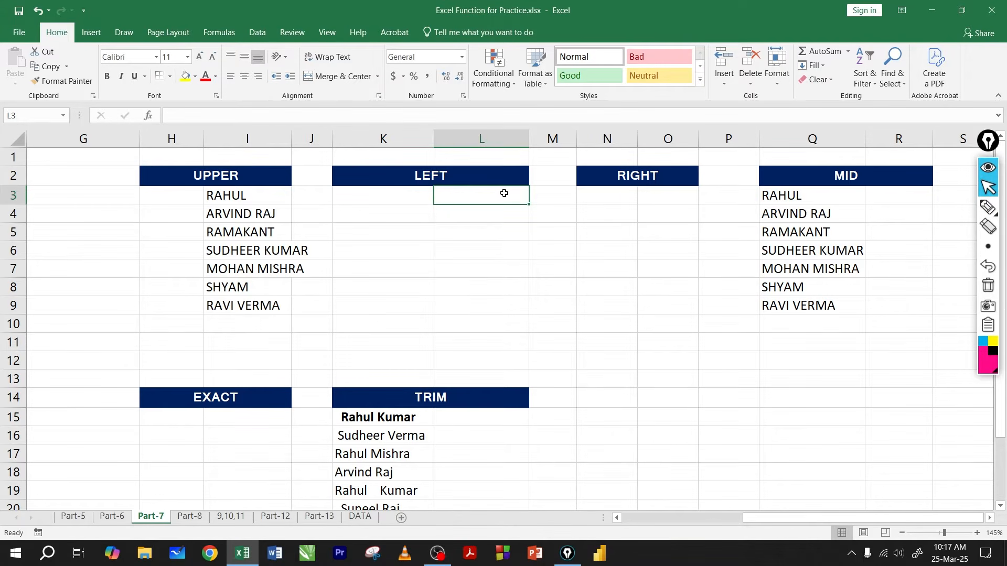
left_click(252, 198)
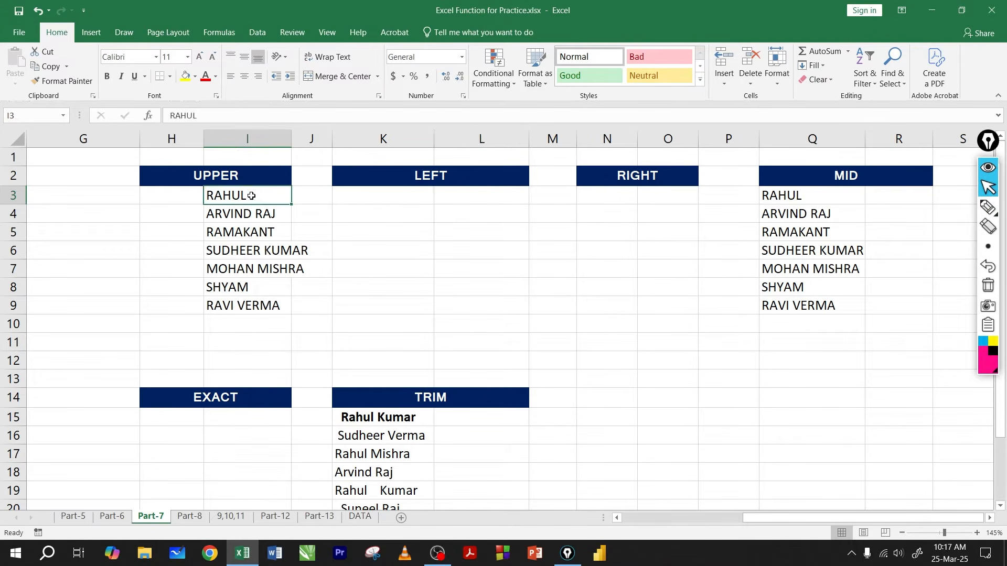
left_click_drag(245, 196, 242, 306)
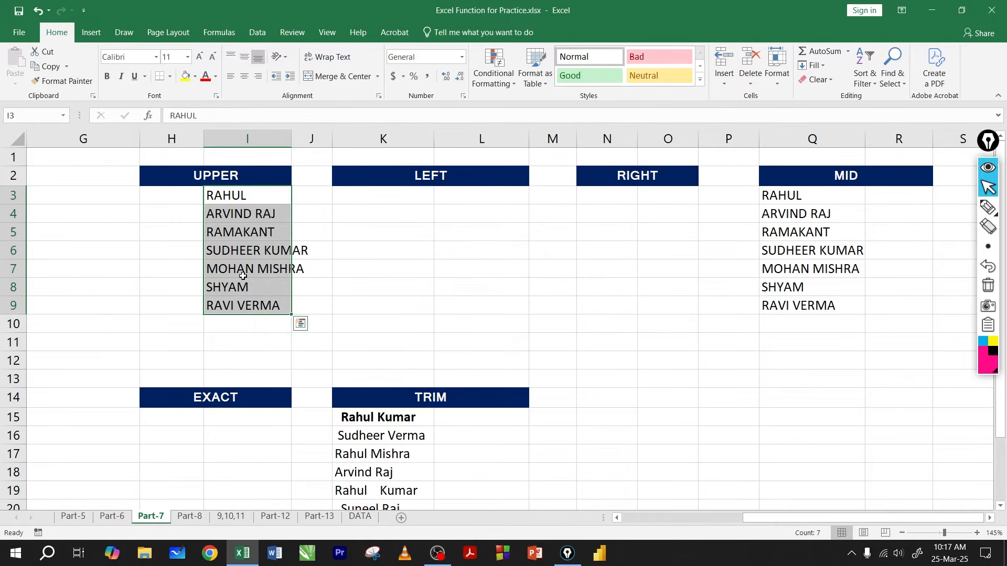
left_click(239, 195)
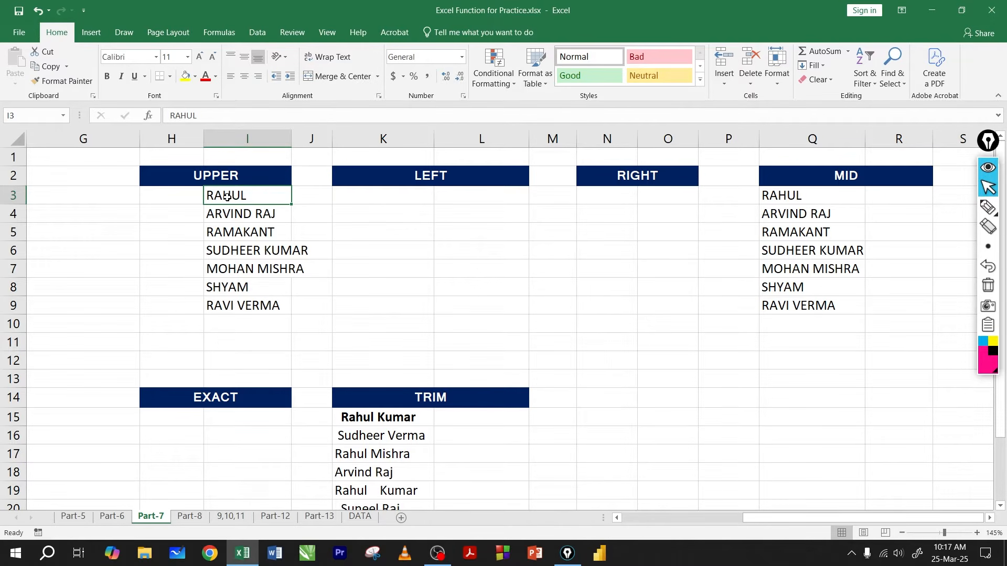
left_click(453, 200)
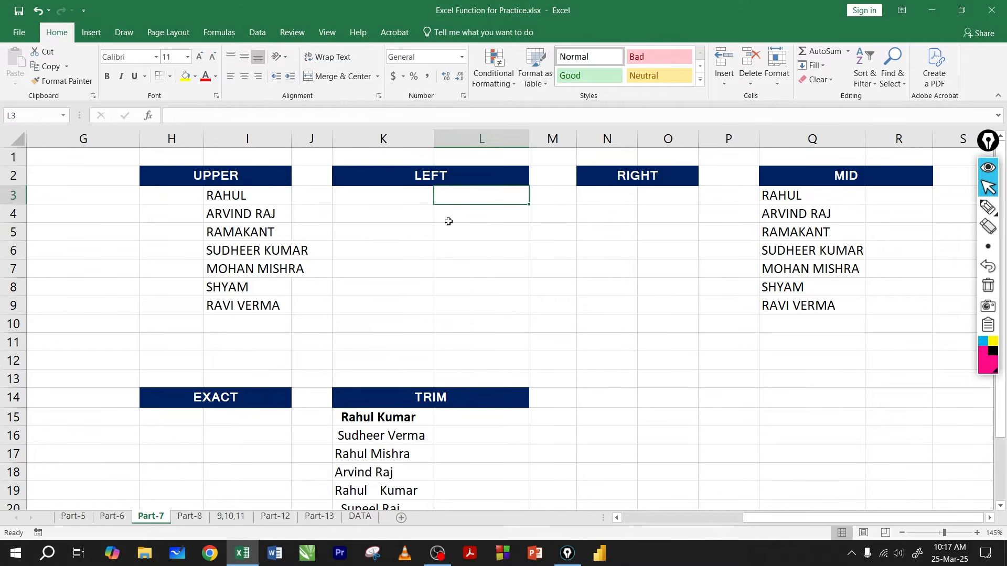
Step: Sketch with the pen the three-letter extracts expected from the first two names, bracket the name list, and erase all annotations
left_click(988, 207)
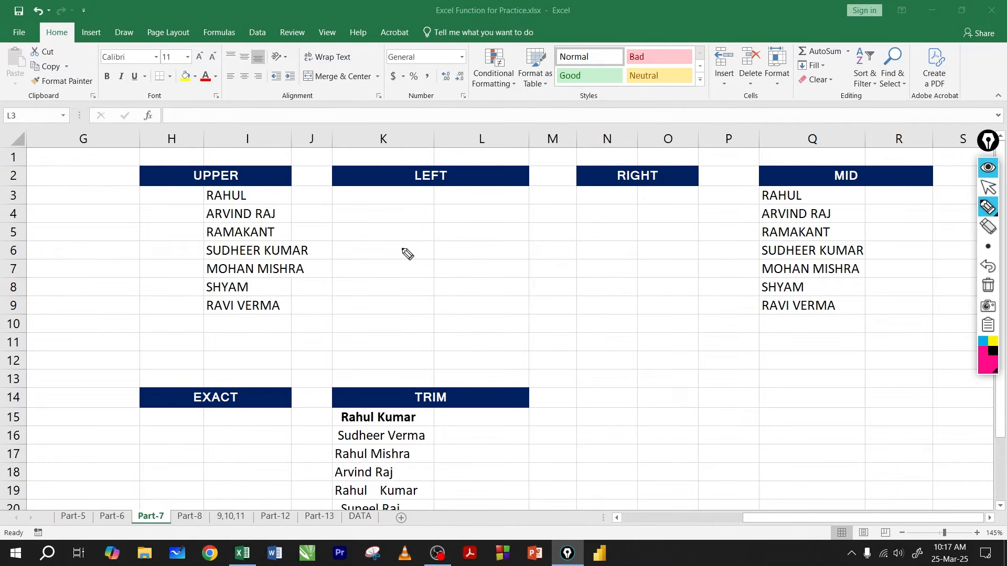
left_click_drag(275, 198, 389, 210)
left_click_drag(300, 223, 328, 231)
mouse_move(345, 221)
left_mouse_down()
mouse_move(345, 238)
mouse_move(352, 236)
left_mouse_up()
left_click_drag(346, 230, 369, 227)
mouse_move(371, 225)
left_mouse_down()
mouse_move(377, 235)
mouse_move(383, 224)
left_mouse_up()
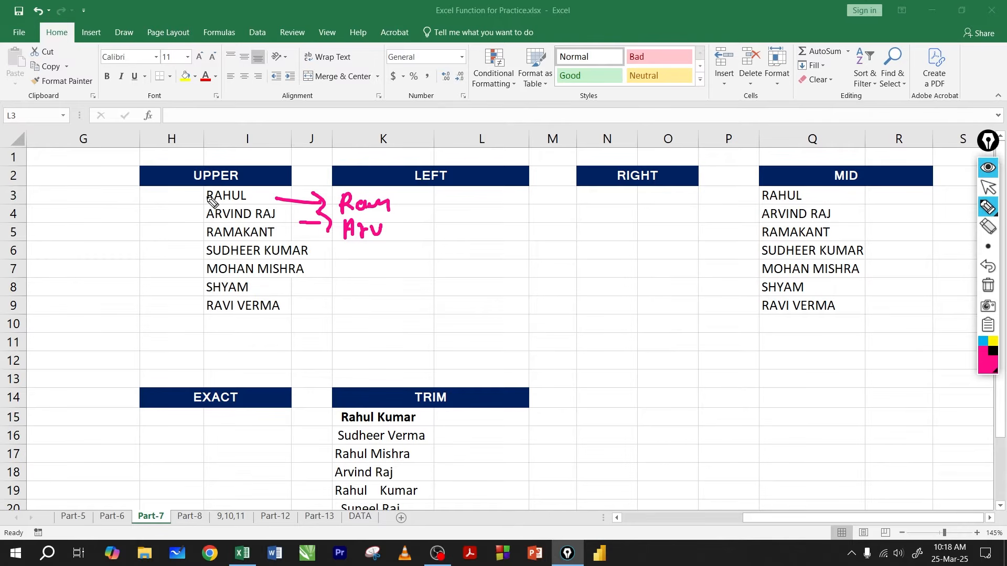
mouse_move(206, 196)
left_mouse_down()
mouse_move(188, 271)
mouse_move(202, 324)
left_mouse_up()
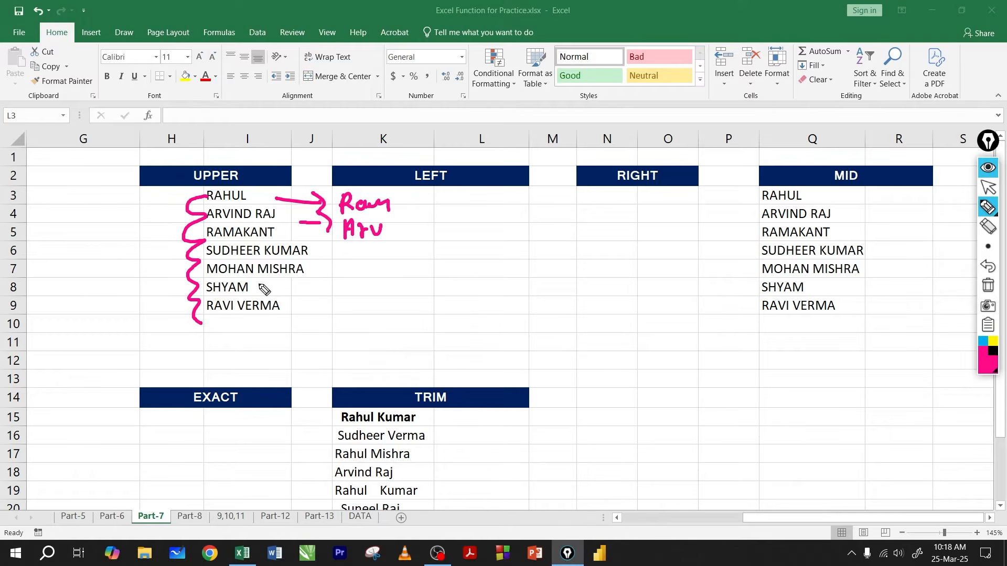
left_click(986, 289)
left_click(988, 187)
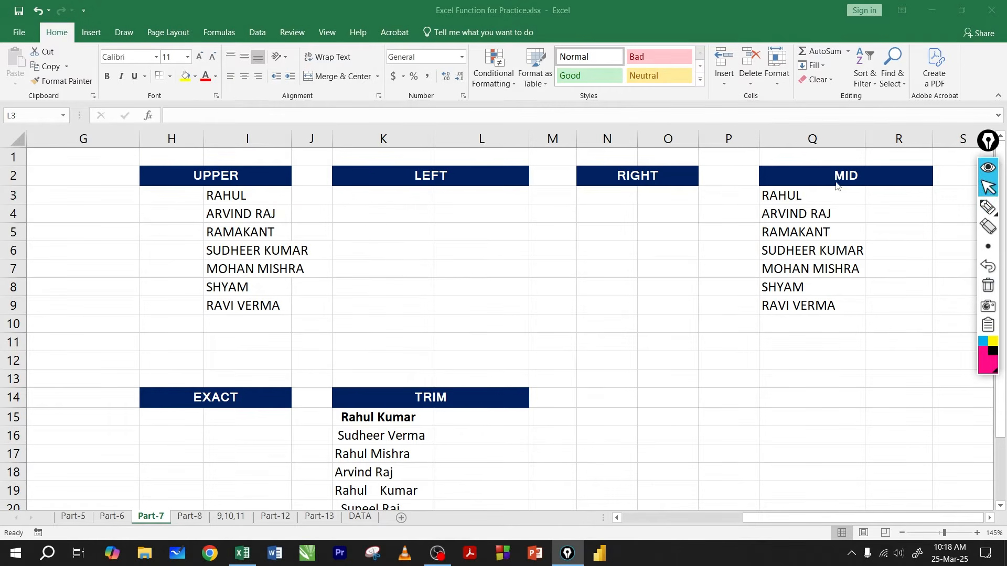
Step: Enter =LEFT(I3,3) in L3 and fill the formula down to L9
left_click(461, 206)
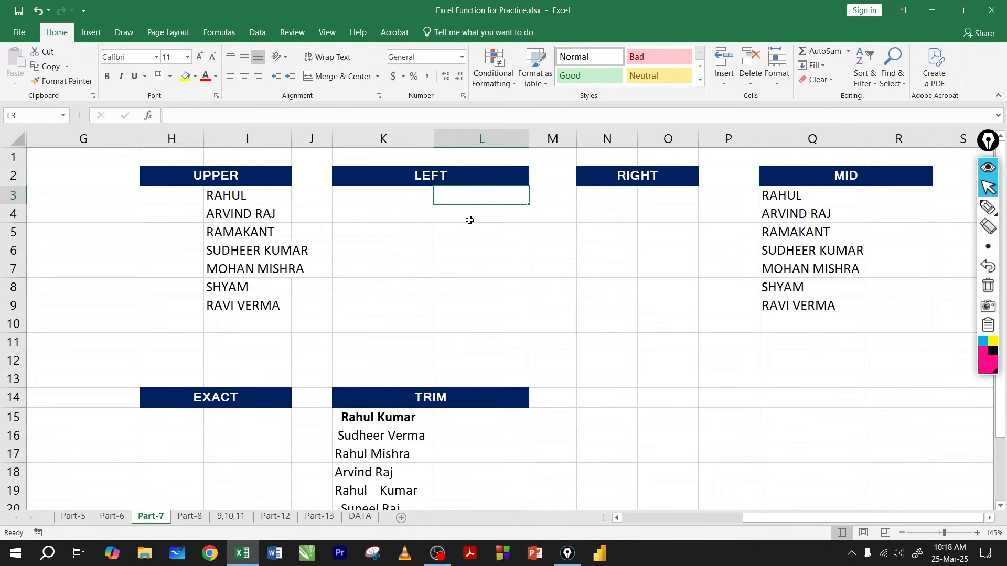
type("=left")
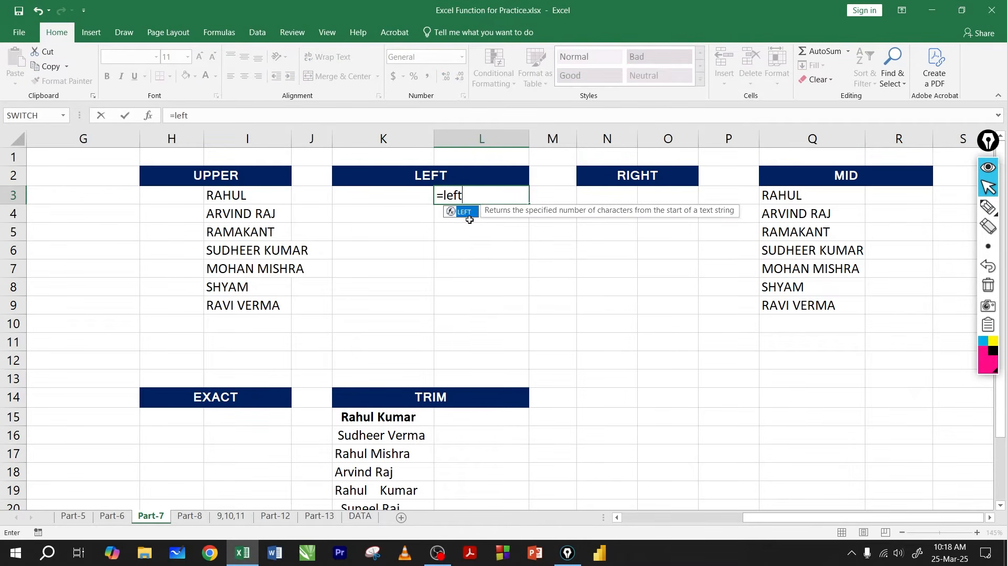
key("Tab")
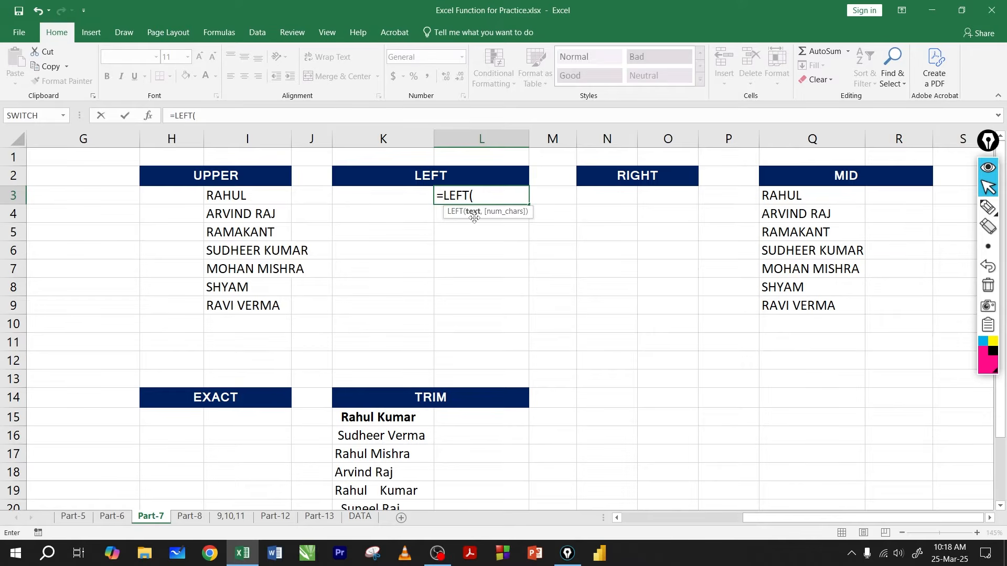
left_click(255, 201)
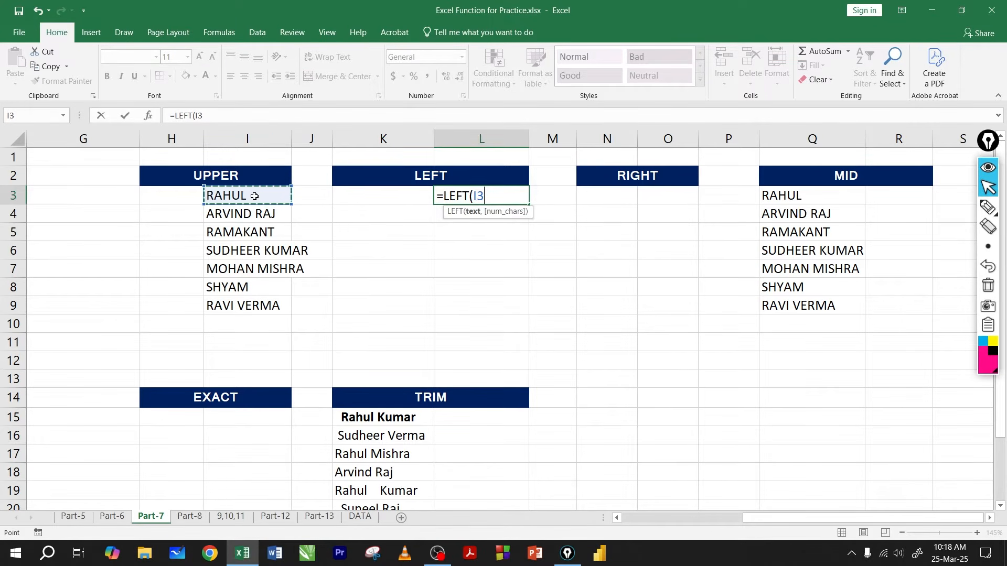
double_click(471, 196)
left_click(486, 195)
type(",")
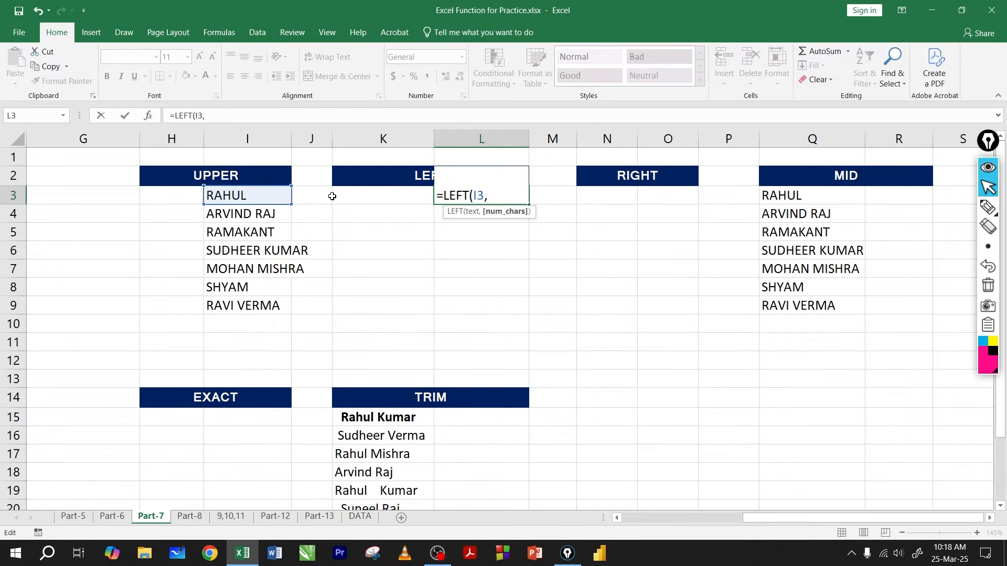
type("3")
type(")")
key("Return")
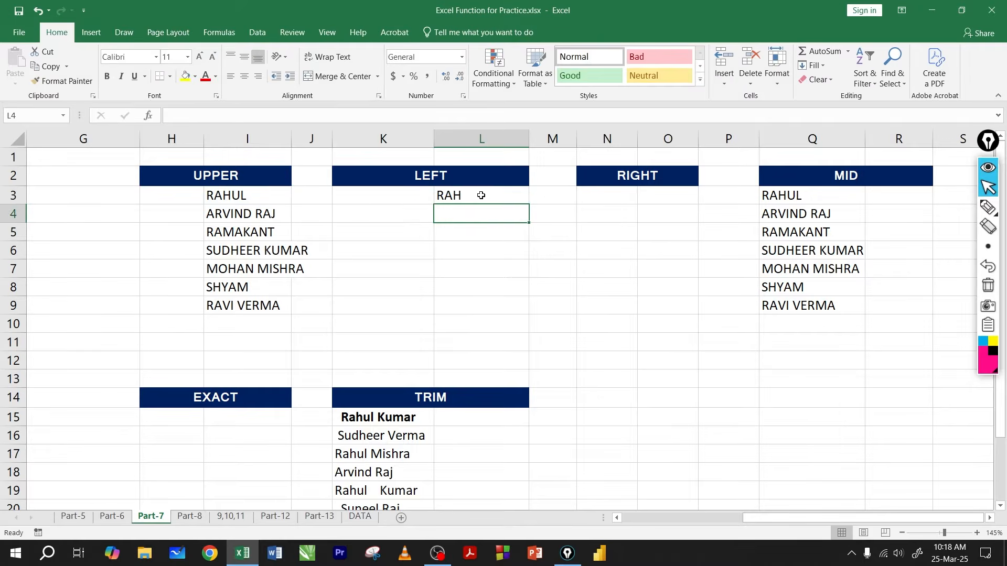
left_click(488, 200)
left_click_drag(527, 205, 519, 310)
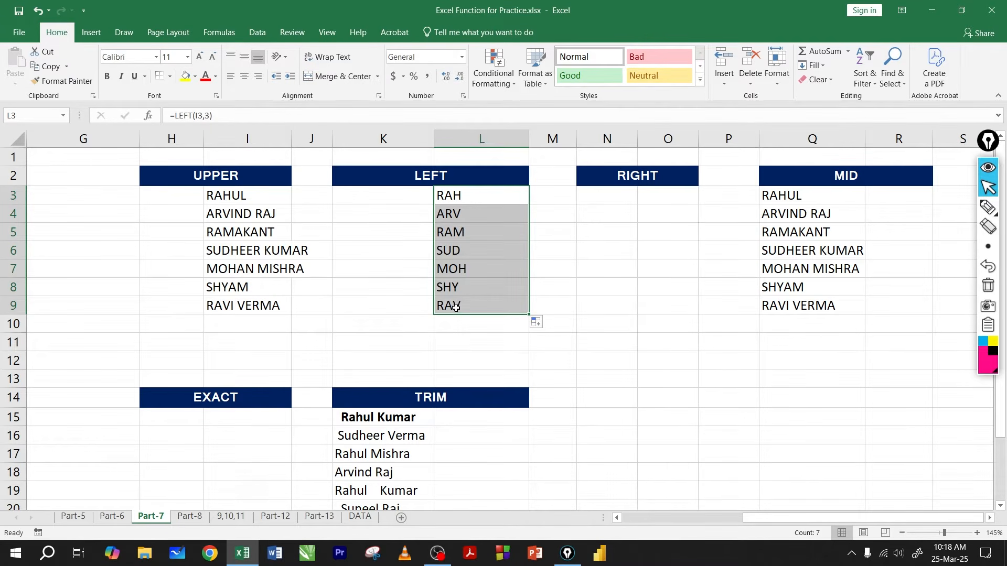
Step: Remove the character count from the L3 formula, leaving =LEFT(I3), and fill it down to L9
left_click(465, 197)
double_click(465, 198)
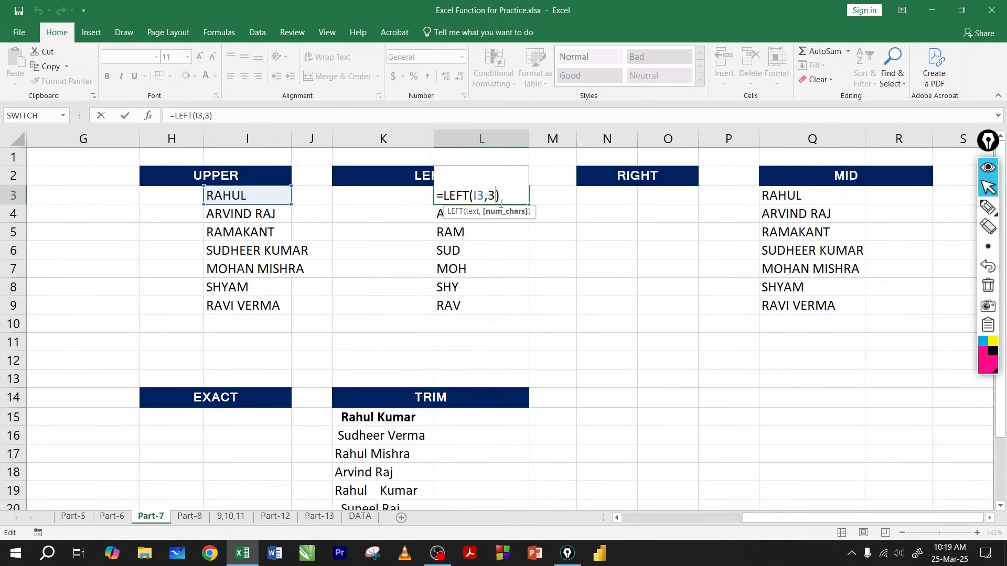
key("BackSpace")
key("BackSpace")
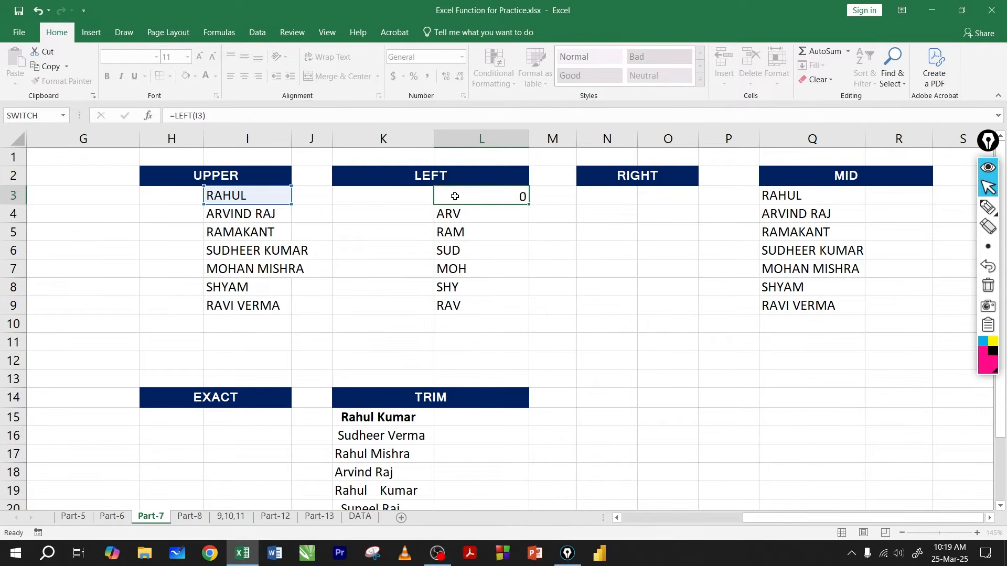
key("ctrl+Return")
left_click_drag(530, 206, 521, 314)
Step: Open the LEFT formula in L3 for editing directly after the I3 argument
left_click(471, 196)
double_click(471, 197)
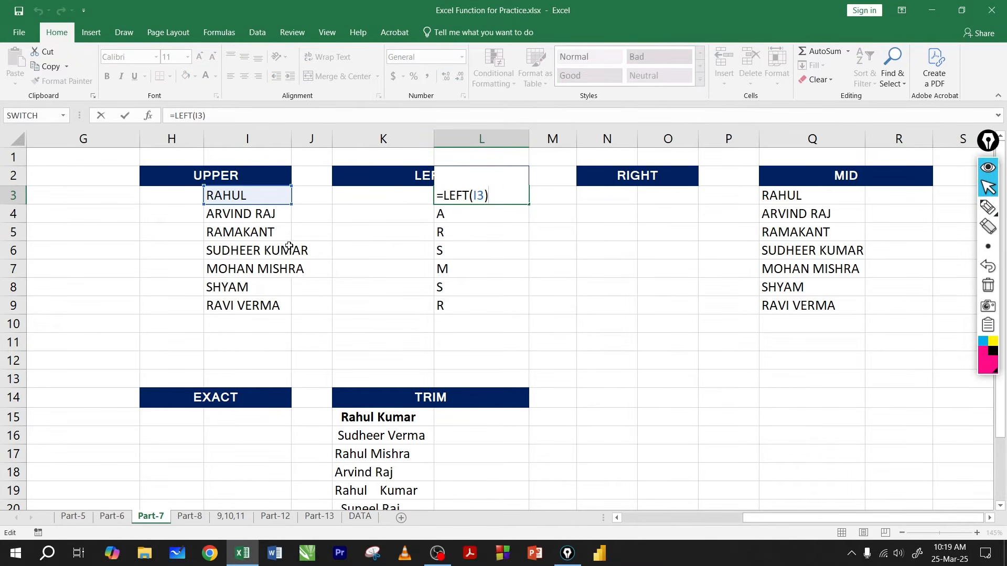
left_click(485, 195)
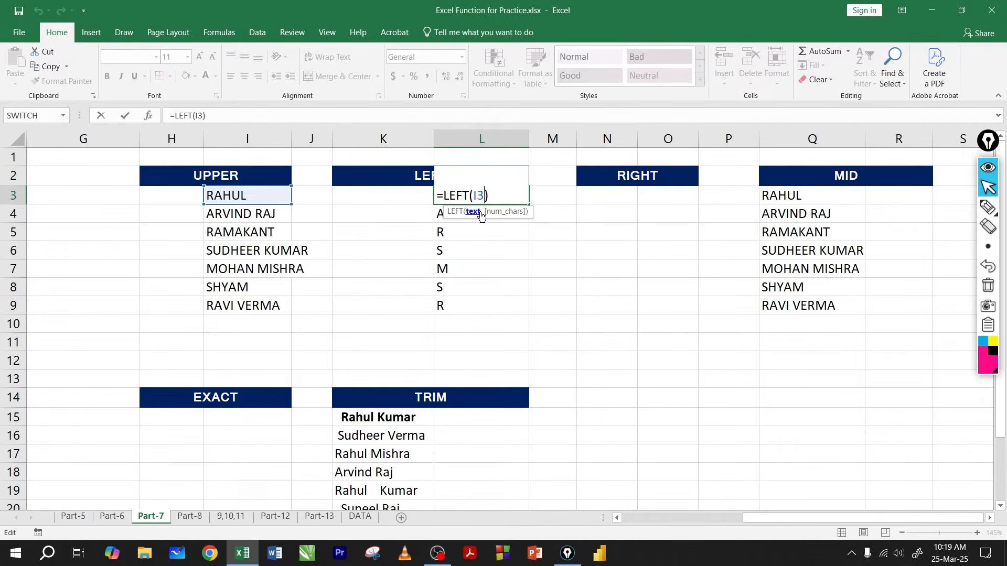
Step: Remove the I3 argument from the L3 formula and try to commit =LEFT() without any arguments
key("BackSpace")
key("BackSpace")
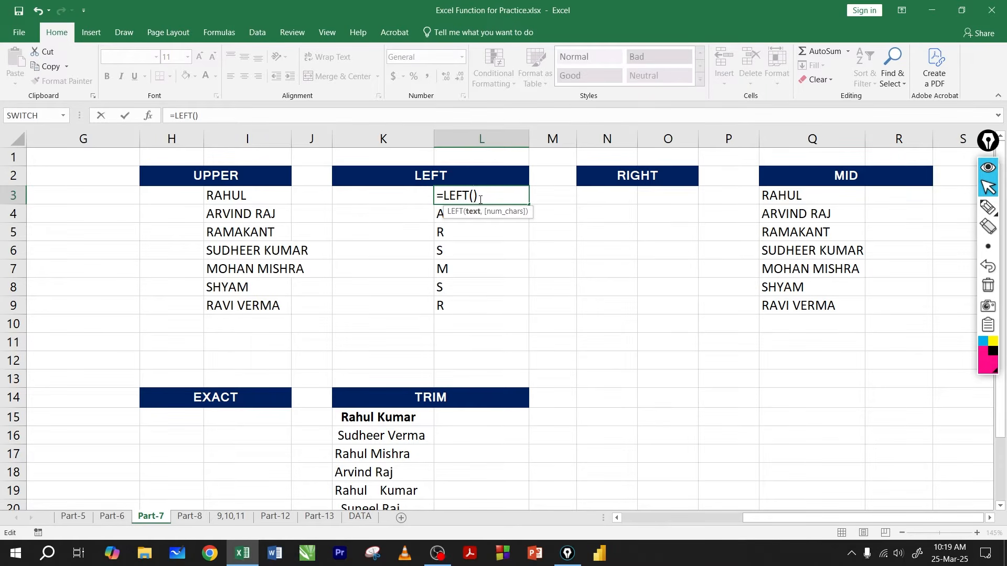
key("Return")
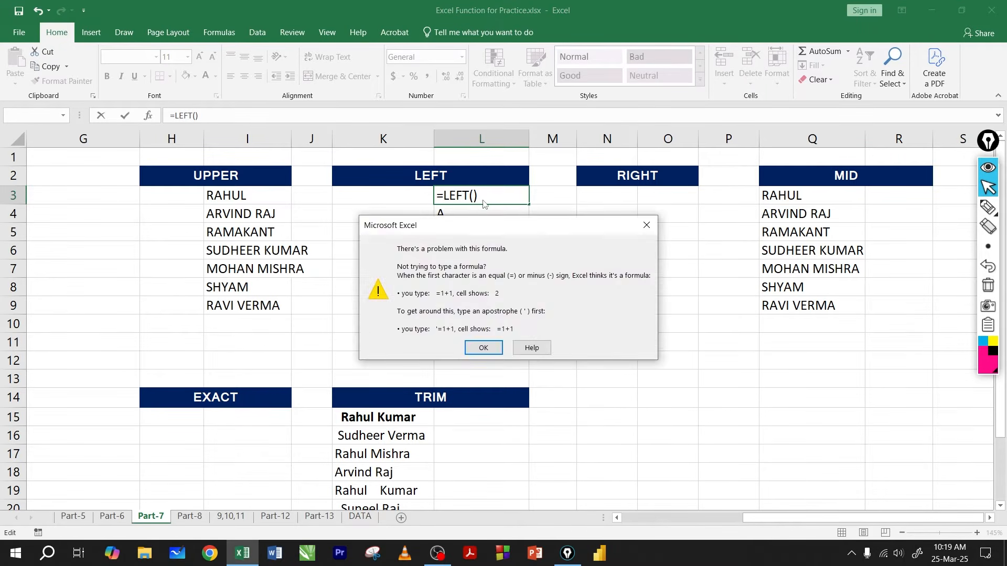
left_click(479, 346)
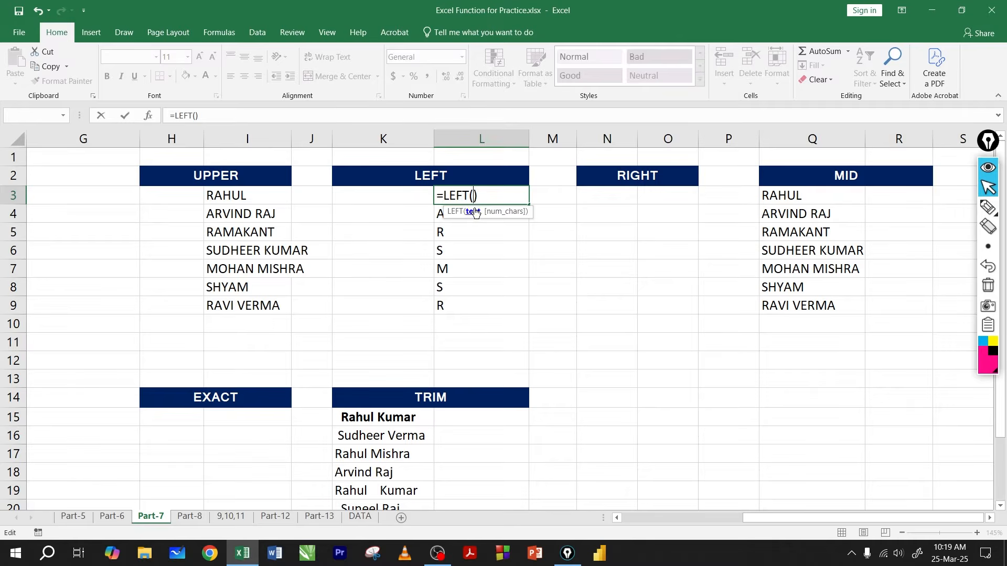
Step: Complete the L3 formula as =LEFT(I3,5) and review its character-count argument
left_click(258, 196)
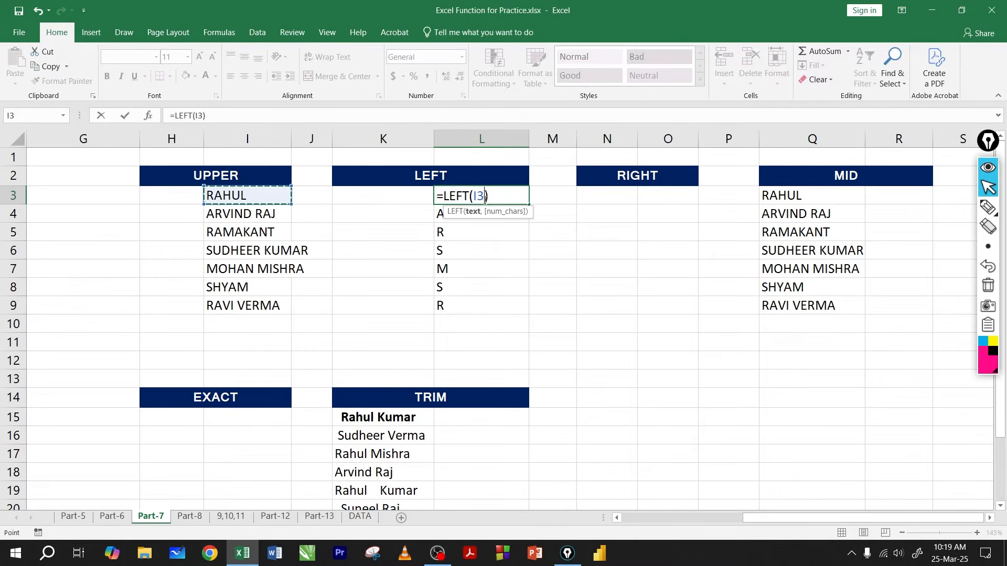
type(",5")
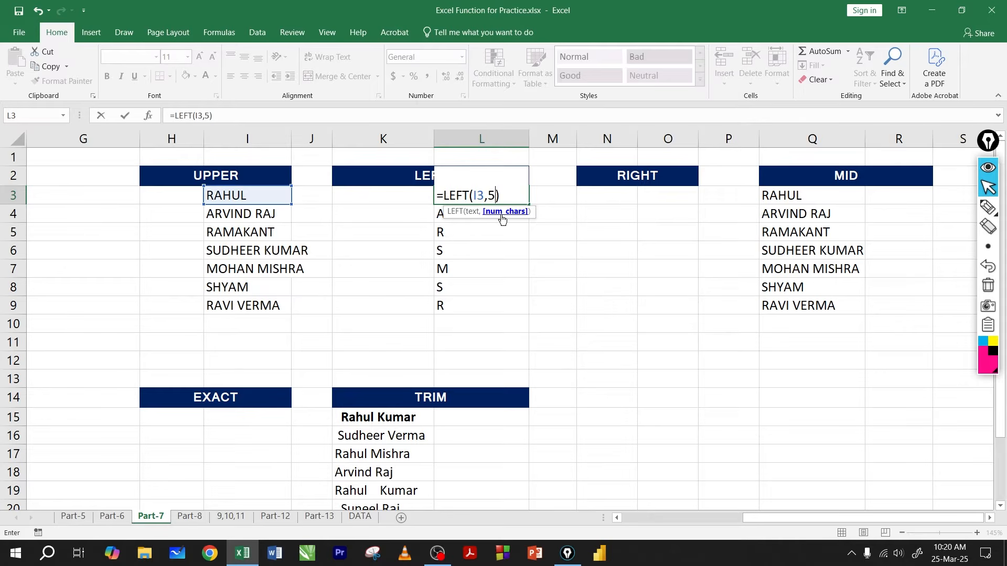
key("Return")
left_click(490, 201)
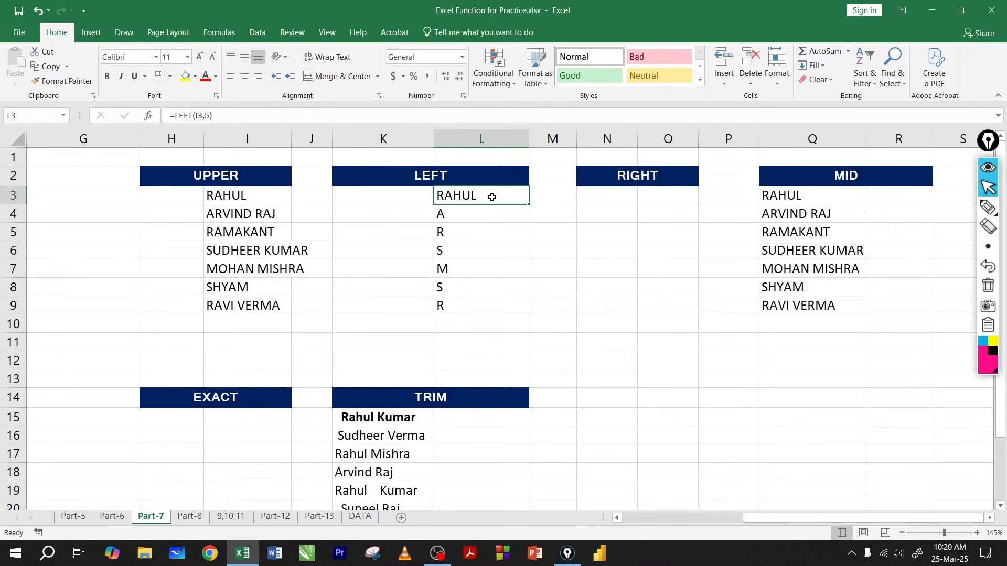
double_click(493, 197)
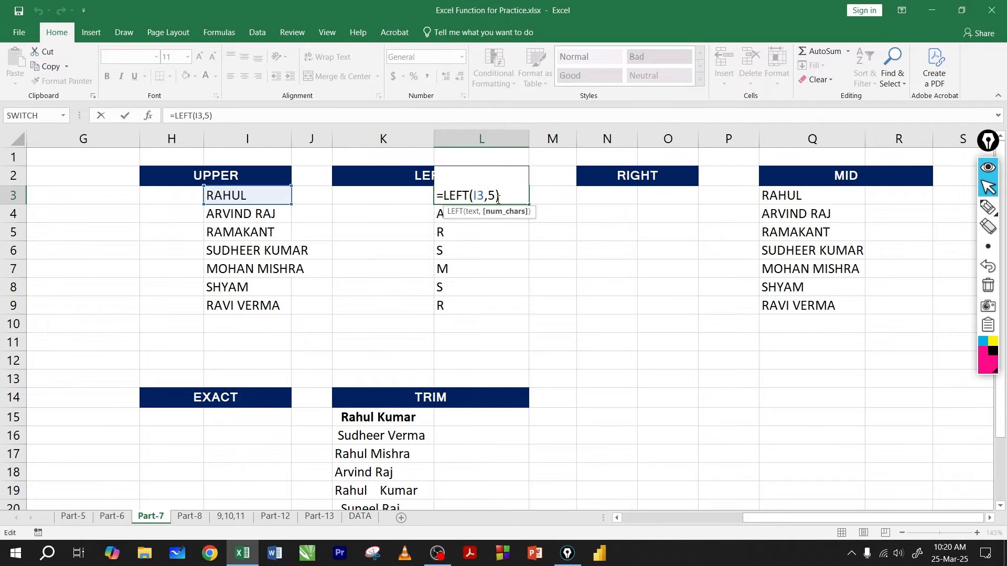
key("Return")
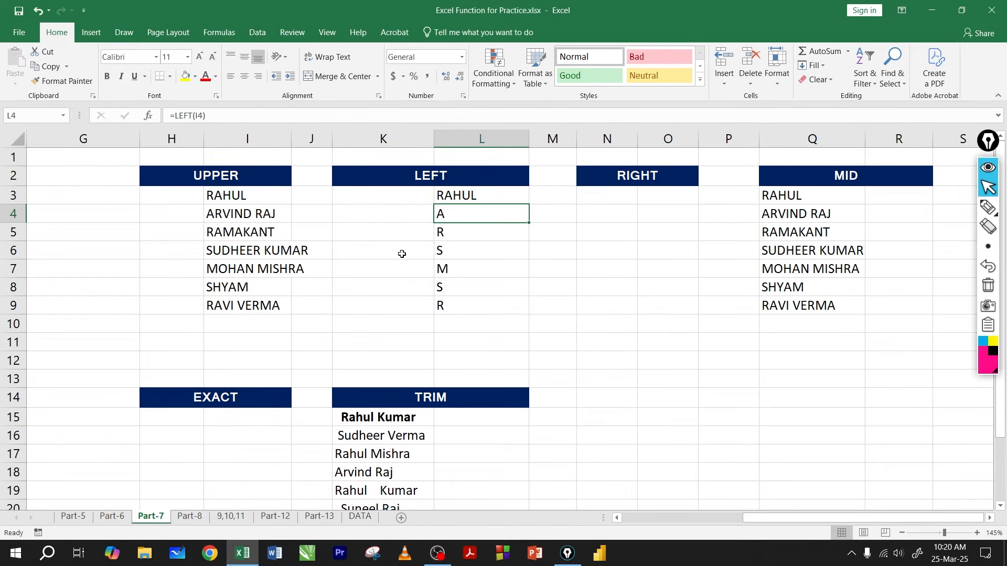
left_click(181, 195)
type("=")
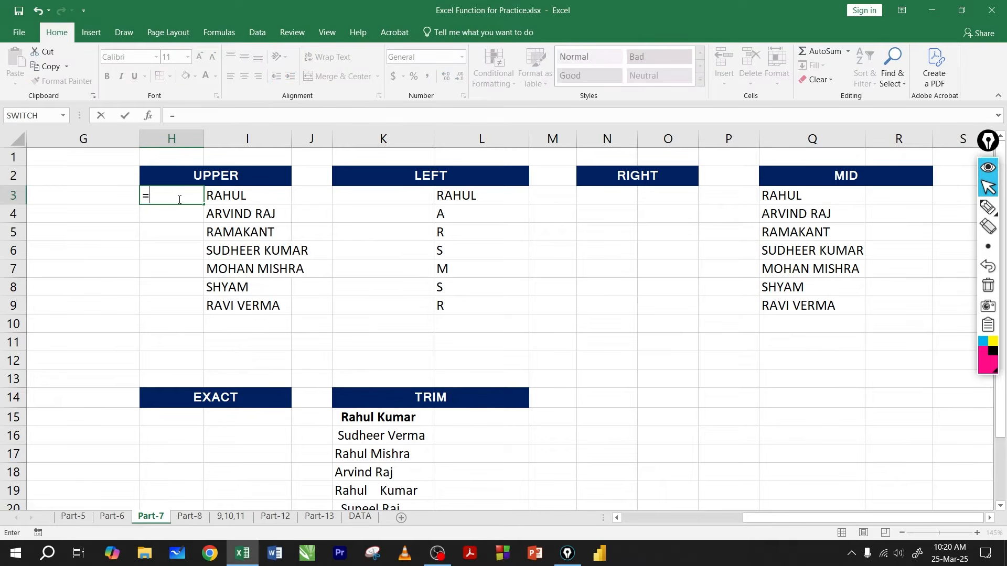
type("up")
key("Tab")
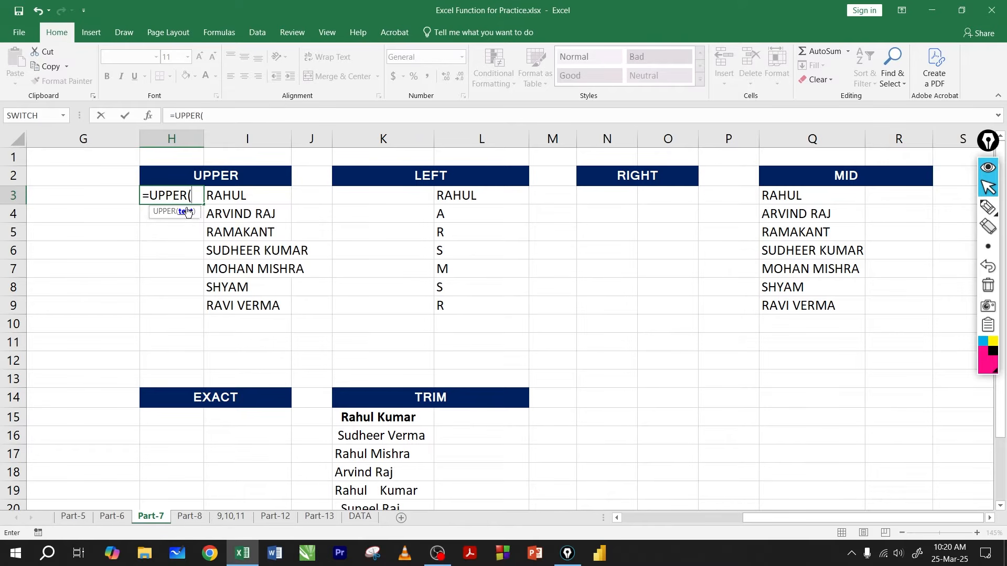
key("BackSpace")
key("BackSpace")
key("BackSpace")
key("BackSpace")
key("BackSpace")
key("BackSpace")
key("BackSpace")
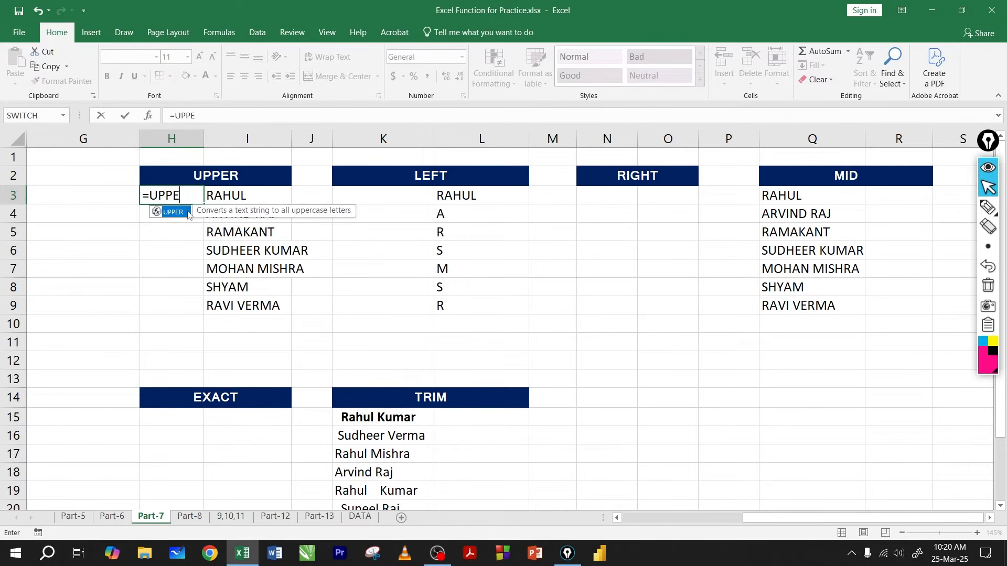
left_click(182, 218)
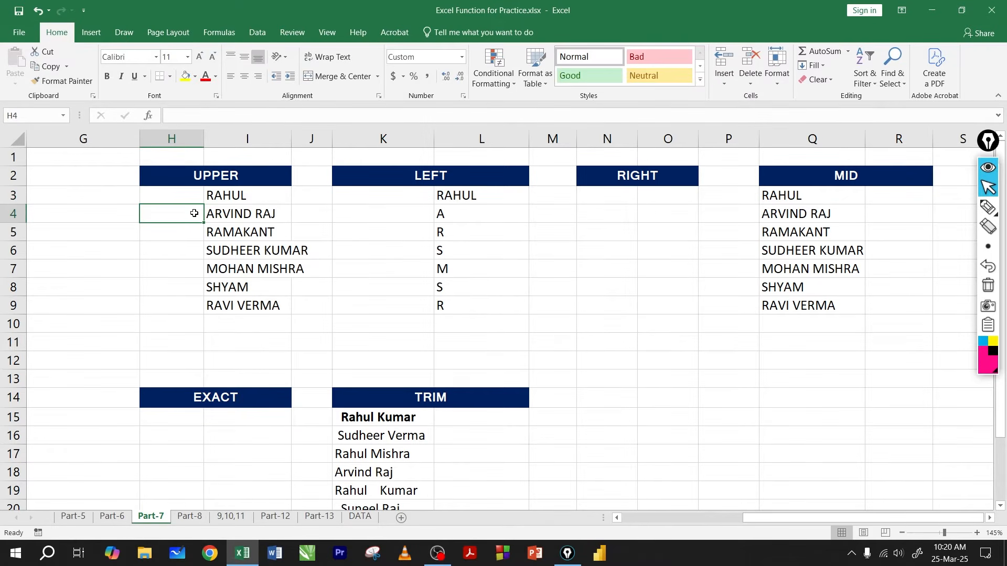
Step: Delete part of the LEFT formula in L3 and undo that change
left_click(483, 198)
double_click(487, 204)
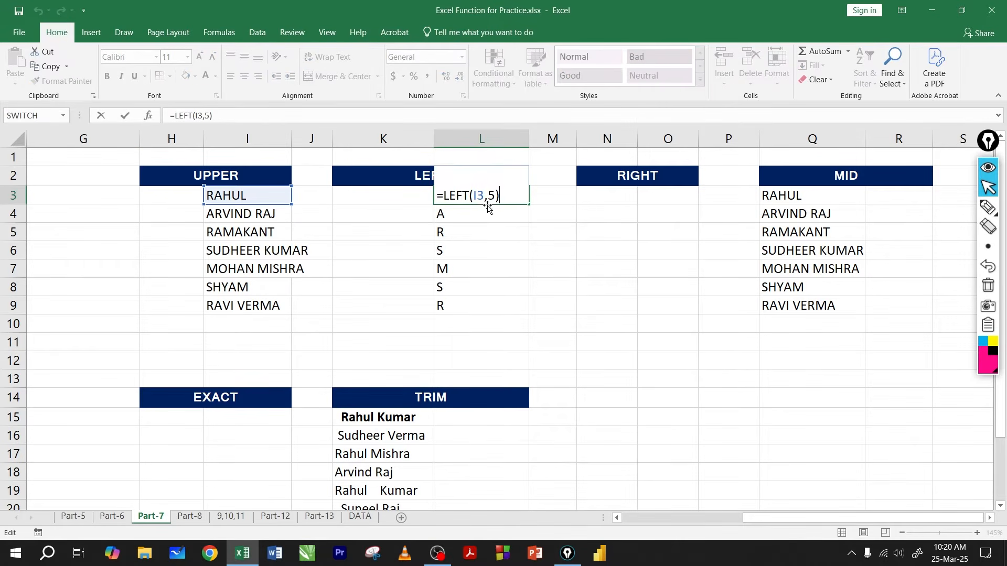
left_click(494, 199)
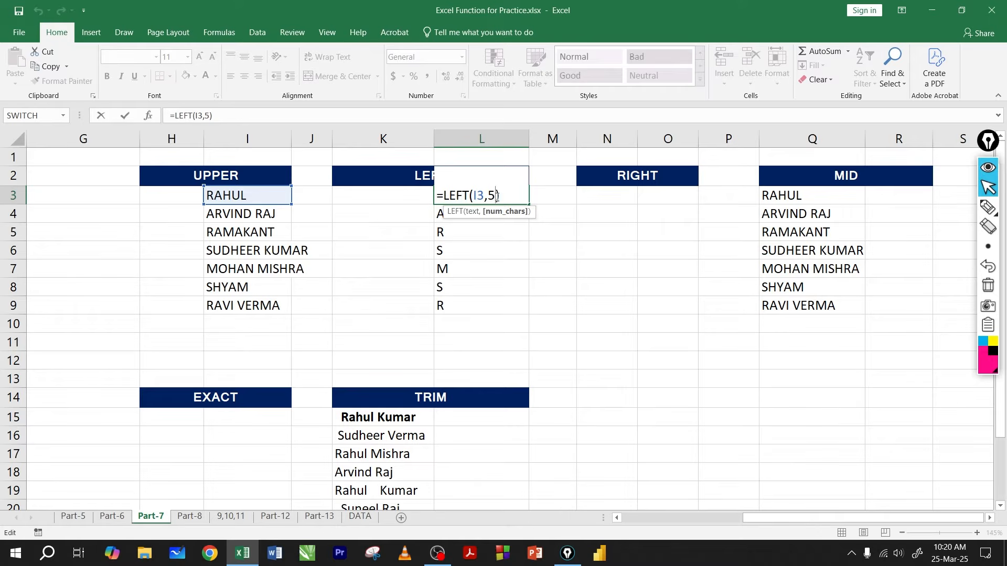
key("BackSpace")
key("BackSpace")
key("BackSpace")
key("BackSpace")
key("BackSpace")
key("BackSpace")
key("BackSpace")
key("BackSpace")
key("BackSpace")
left_click(481, 215)
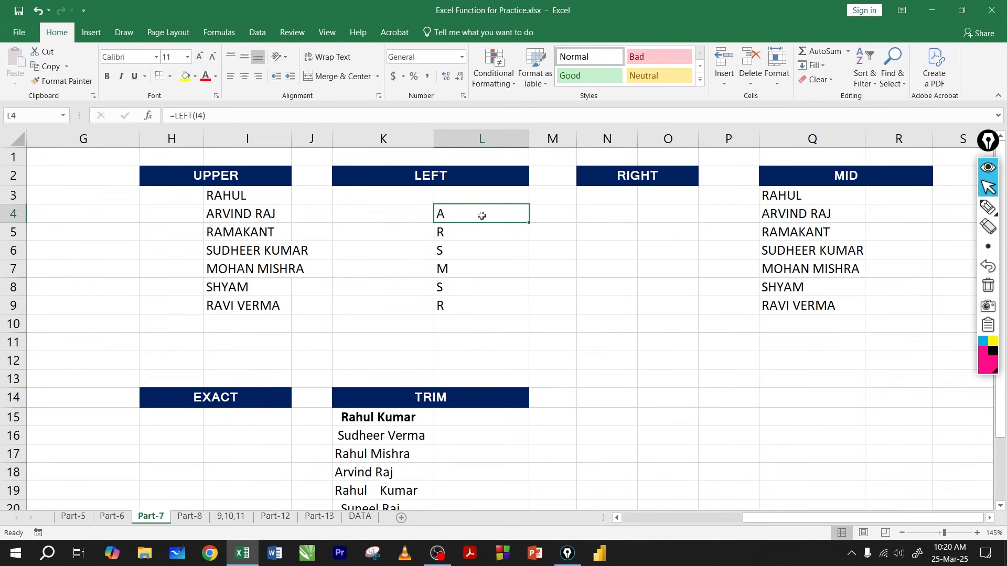
key("ctrl+z")
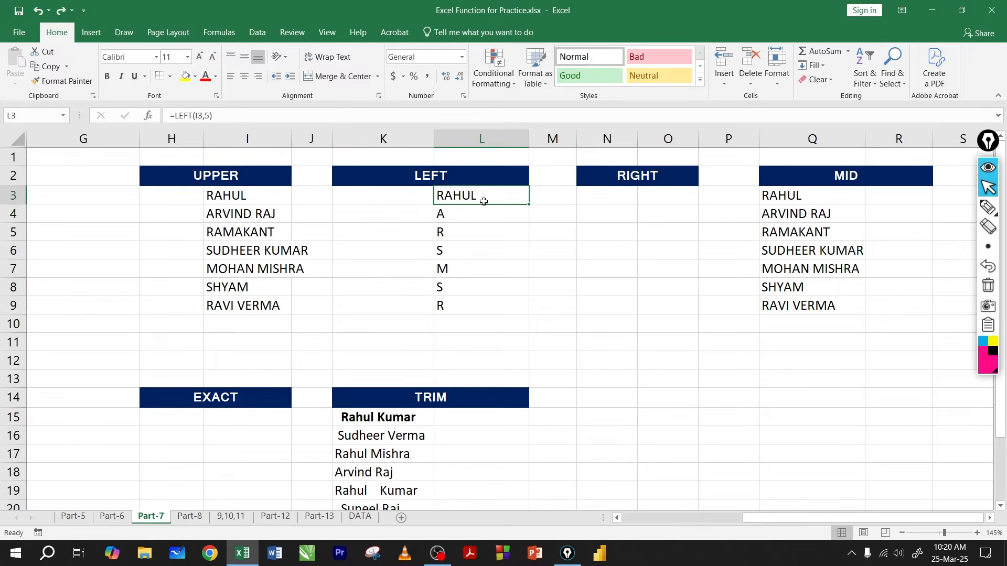
Step: Examine the text and character-count arguments of the LEFT formula in L3
key("Left")
key("Left")
key("Left")
key("Left")
double_click(480, 196)
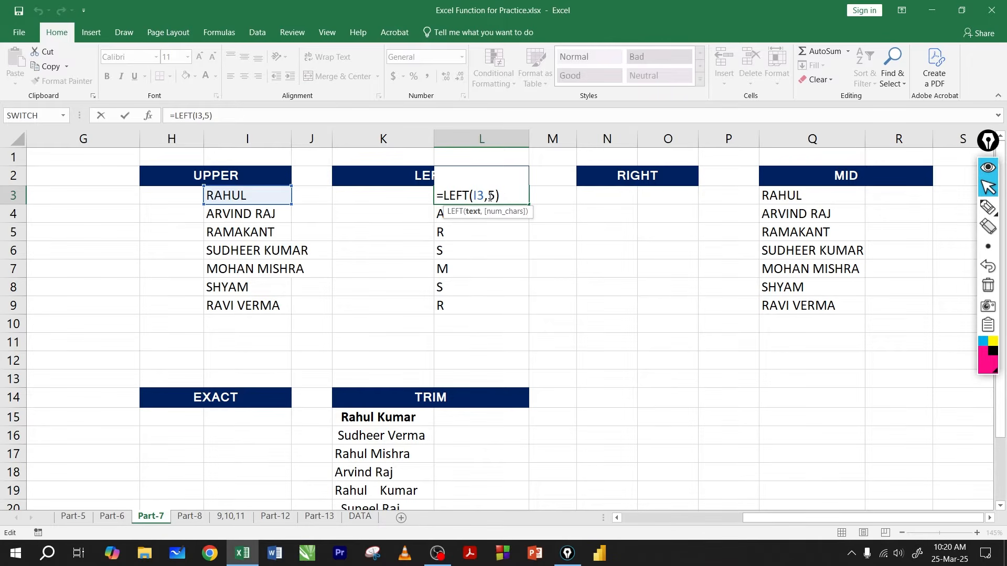
left_click(489, 196)
key("Return")
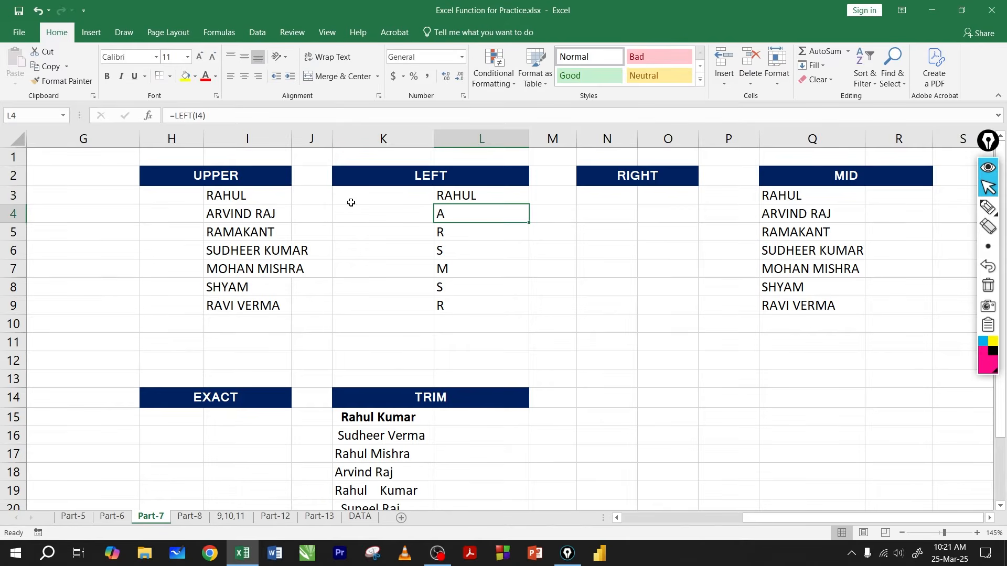
Step: Compare the names in I3:I9 with the LEFT results in L3:L9 and review the L3 formula
left_click_drag(248, 197, 239, 303)
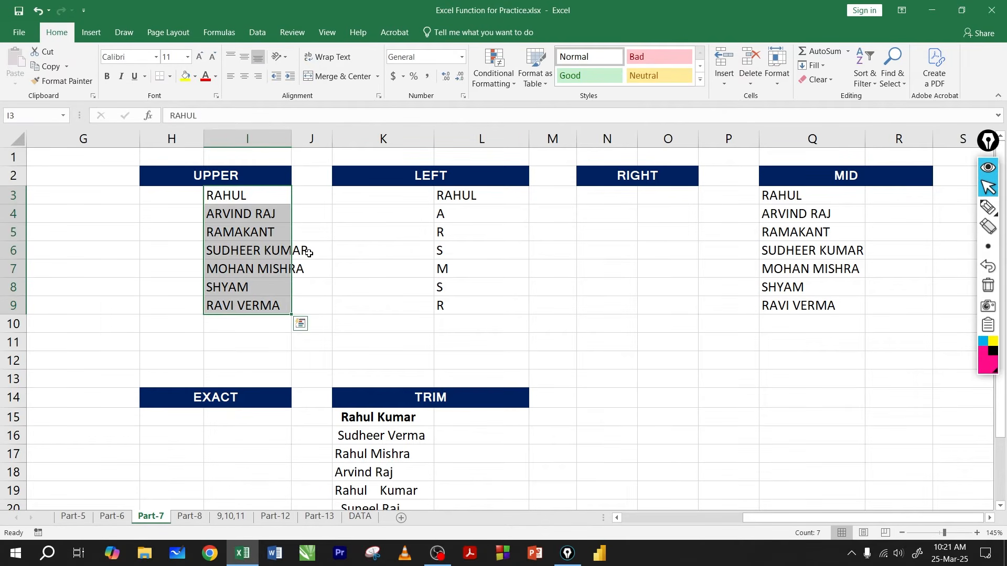
left_click(454, 195)
left_click_drag(459, 210, 450, 301)
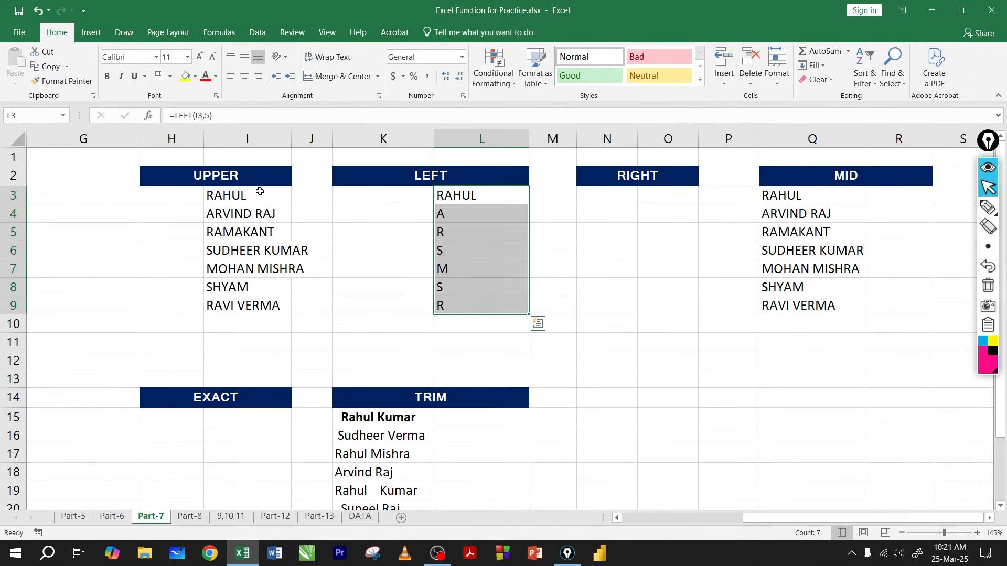
left_click_drag(249, 199, 244, 305)
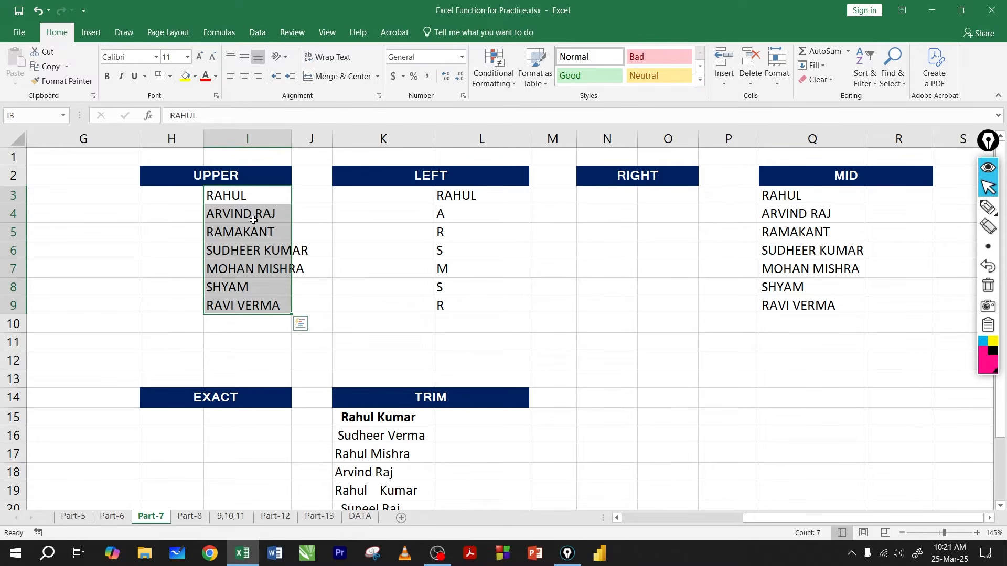
left_click_drag(241, 198, 241, 305)
left_click(450, 196)
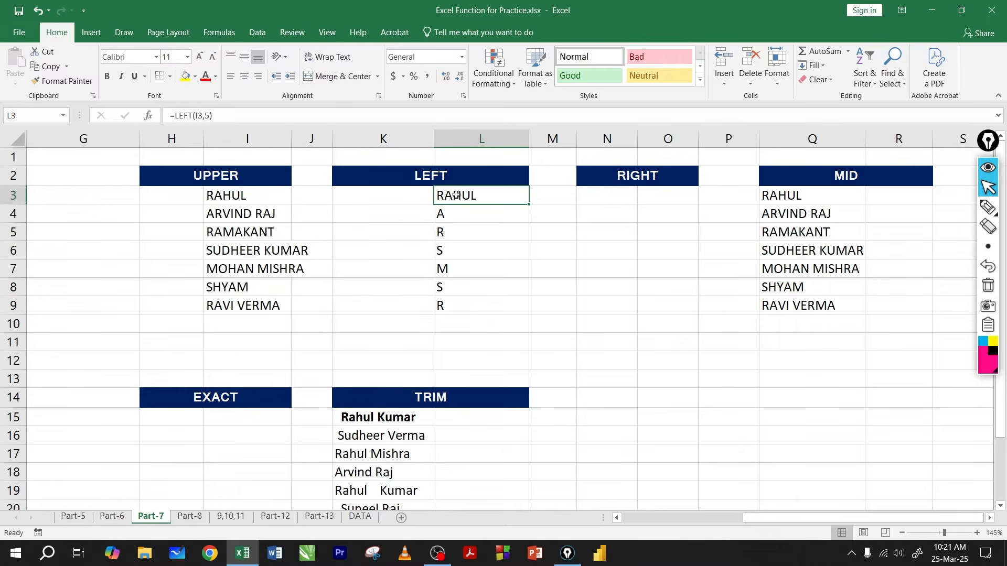
double_click(450, 195)
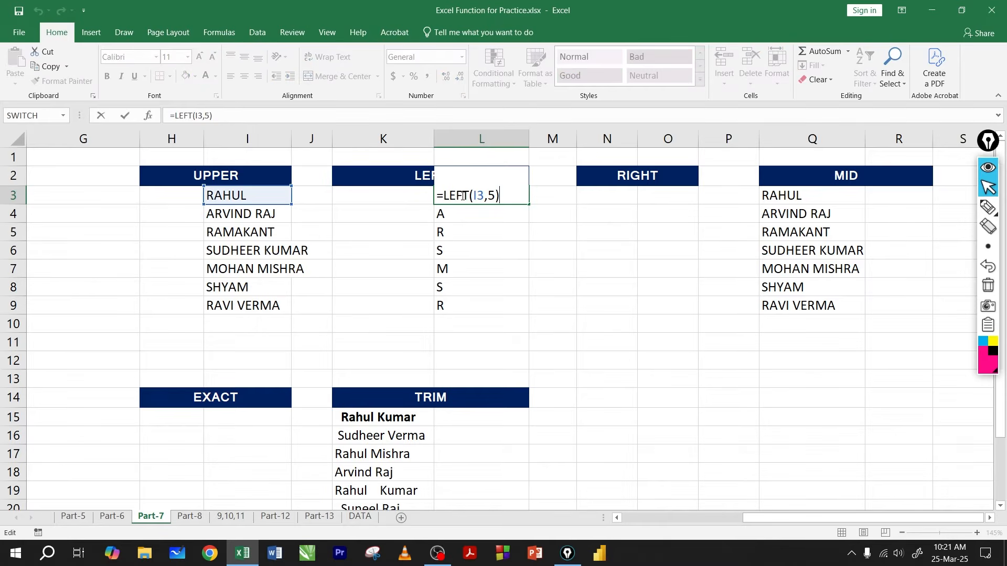
key("Return")
Step: Clear the LEFT results from L3:L9 and enter =LEFT(I3,3) in L3
left_click_drag(457, 198, 454, 307)
key("Delete")
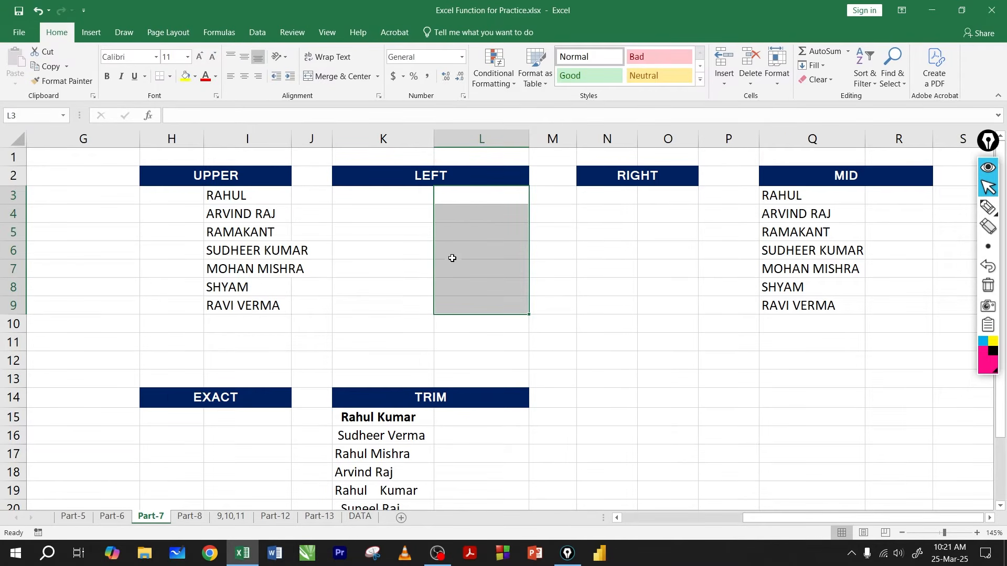
left_click(459, 199)
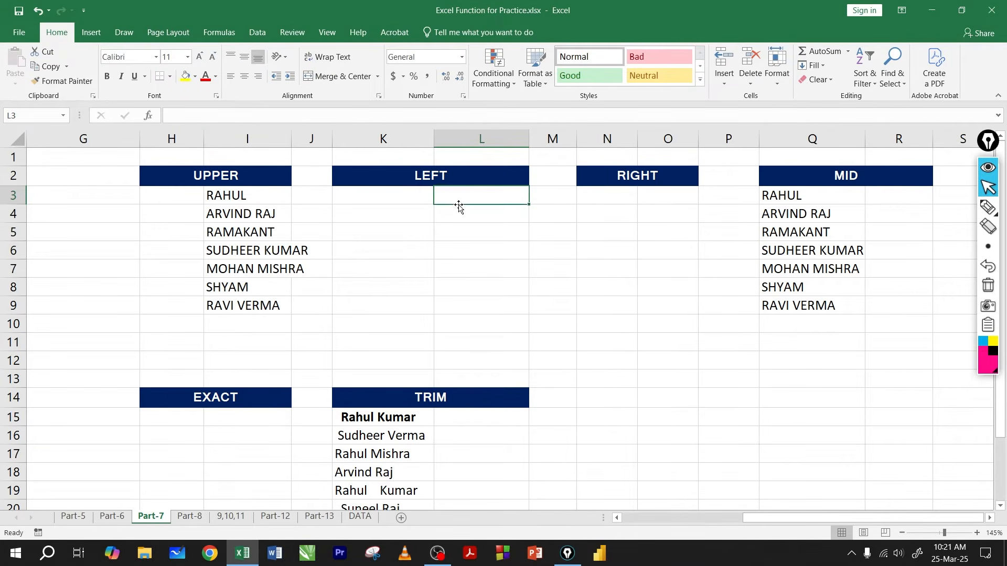
type("=")
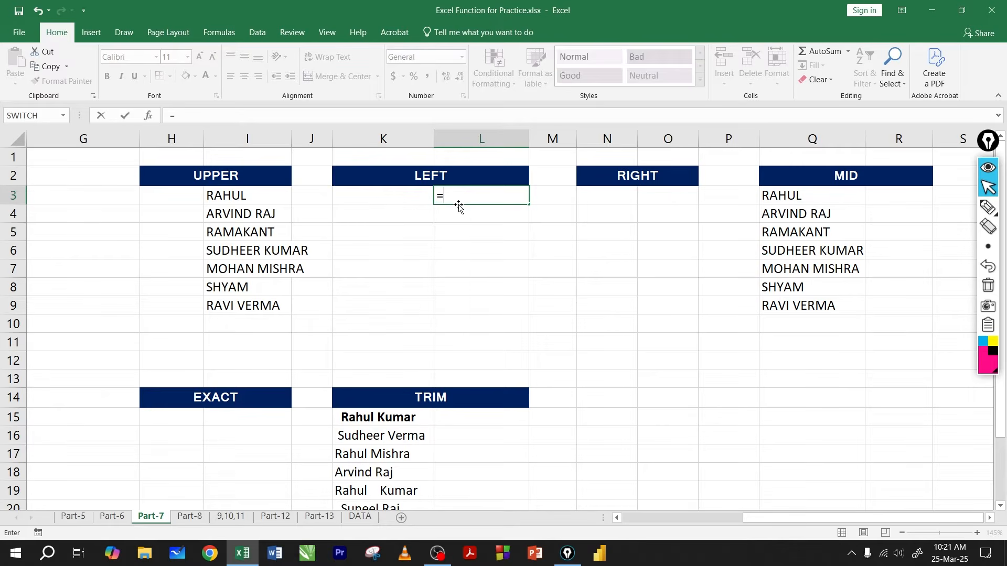
type("left")
key("Tab")
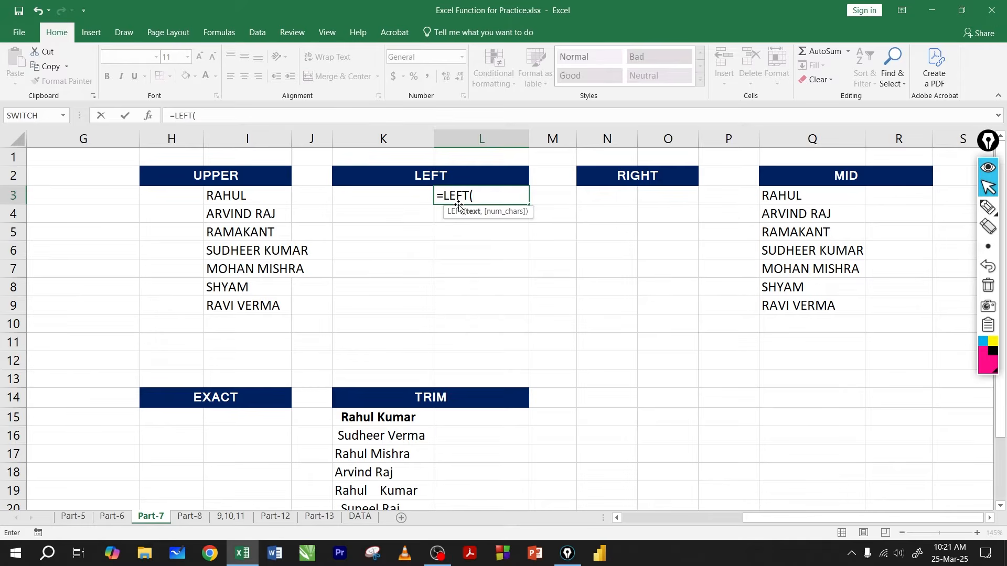
left_click(231, 198)
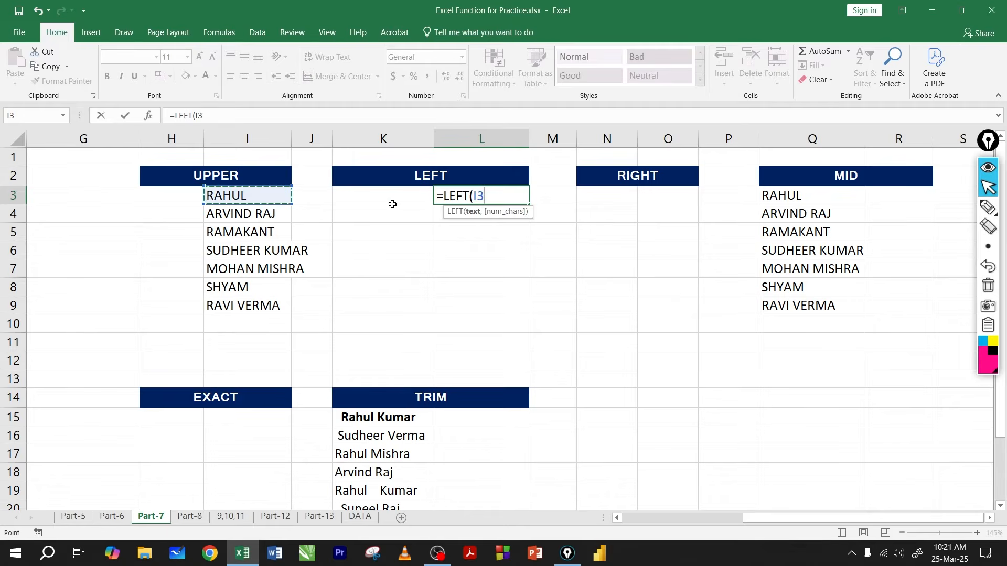
type(",")
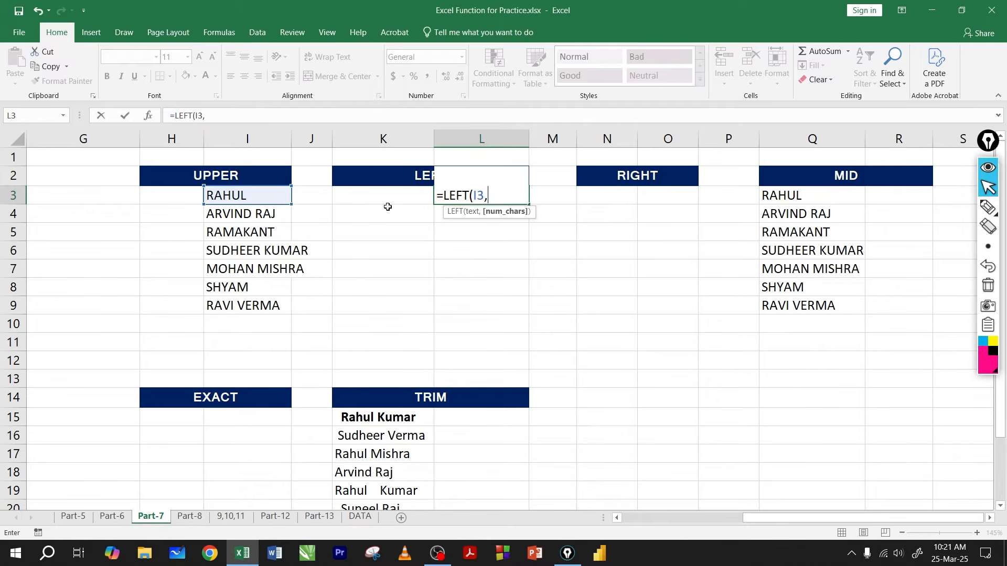
type("3")
key("Return")
Step: Try nesting the LEFT formula in L3 inside LOWER as =lower(LEFT(I3,3))
left_click(461, 196)
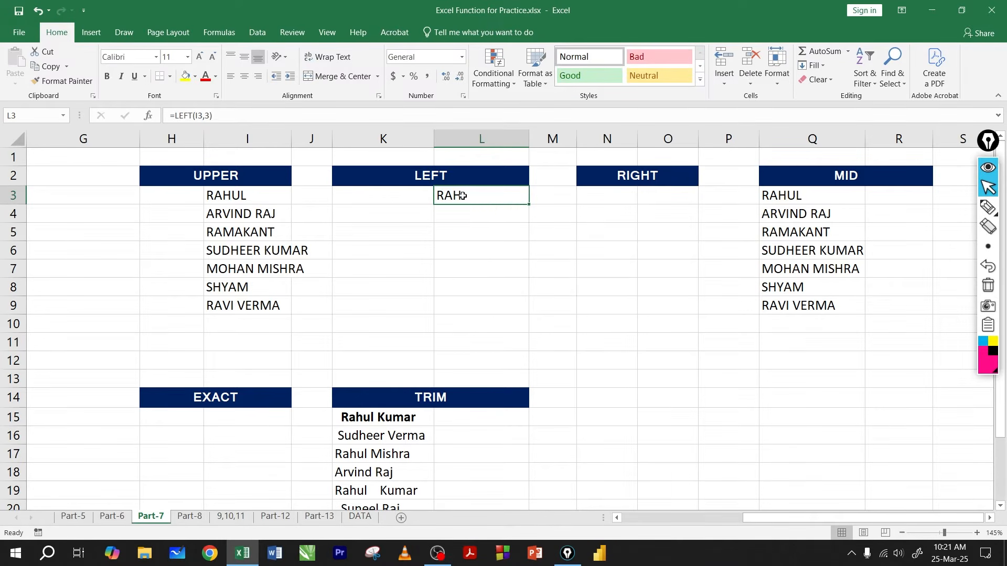
double_click(462, 196)
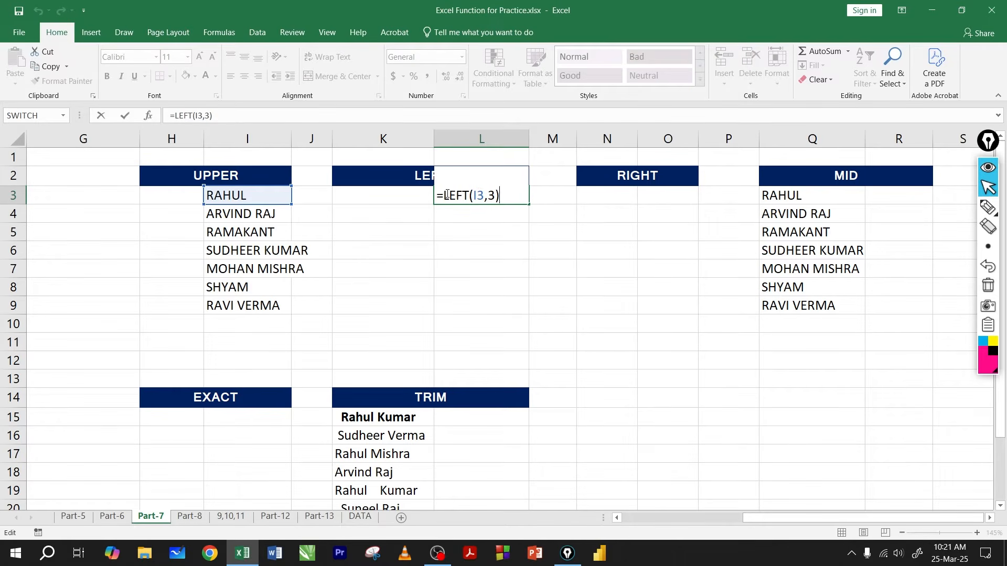
left_click(444, 195)
type("lower")
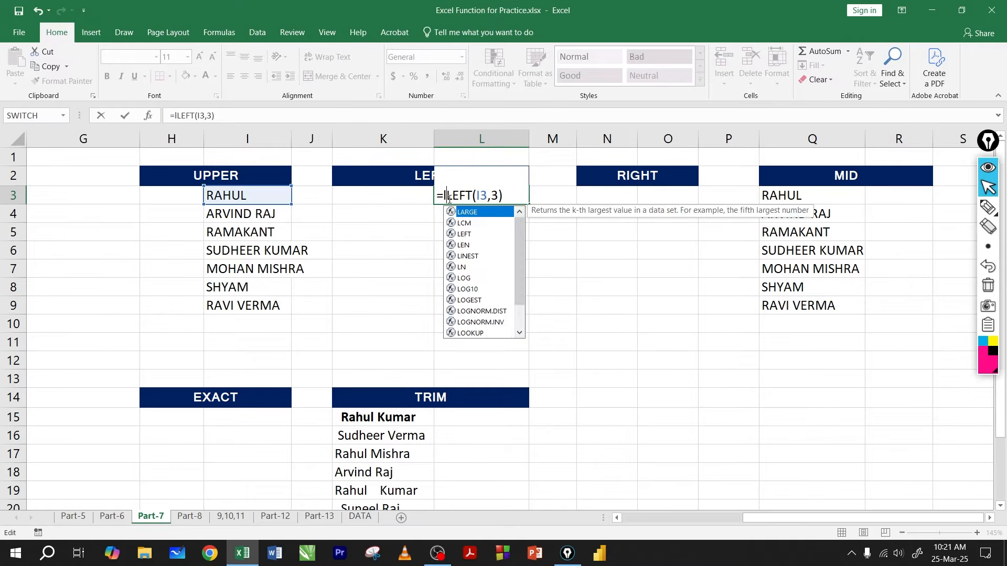
type("(")
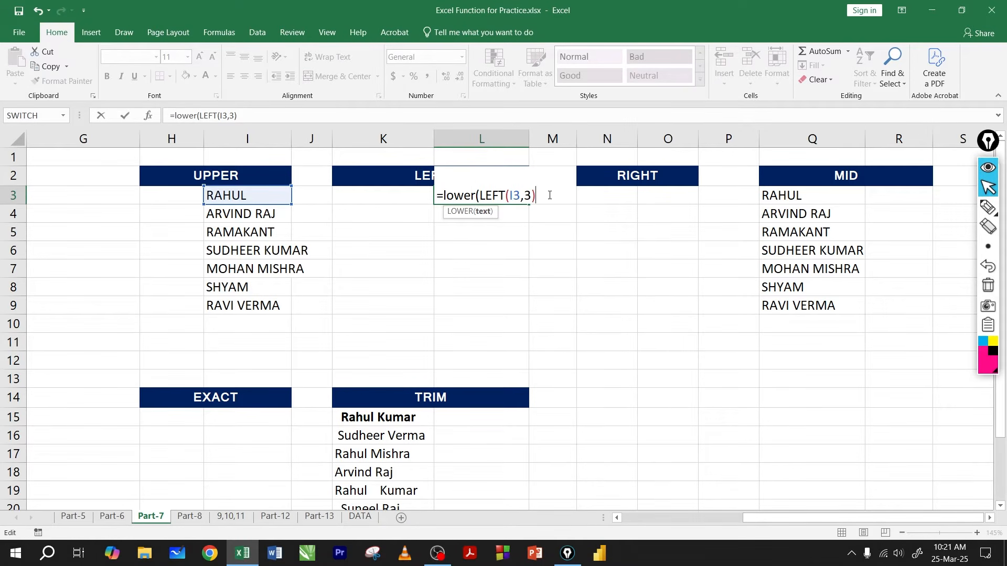
type(")")
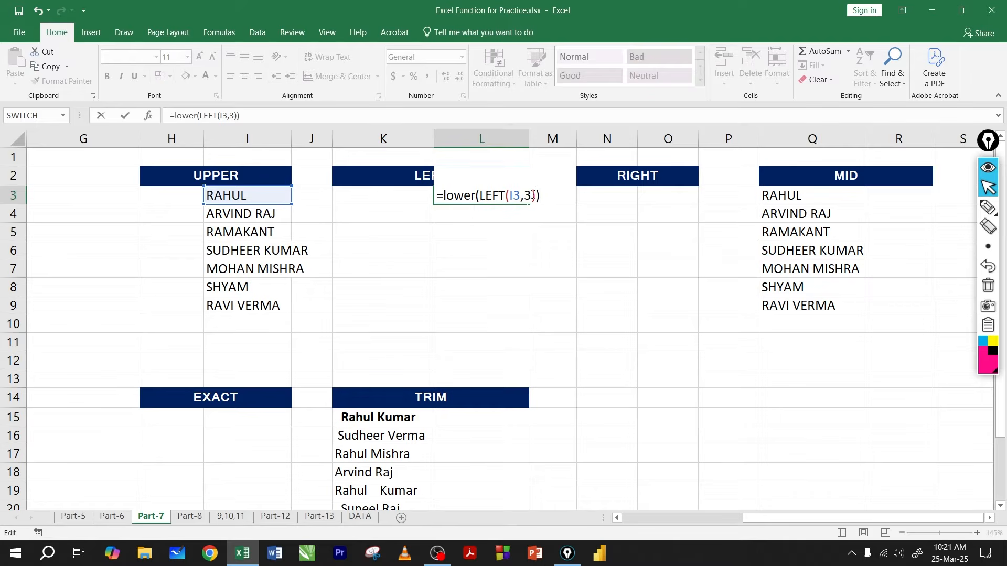
Step: Examine the outer LOWER function and the inner LEFT function of the nested formula in L3
left_click(450, 194)
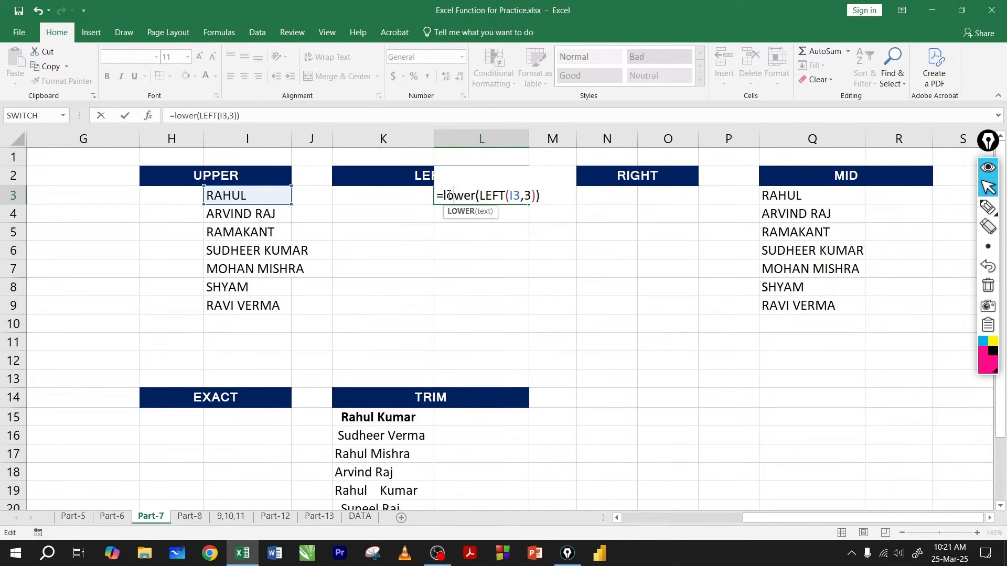
mouse_move(445, 195)
left_mouse_down()
mouse_move(525, 195)
mouse_move(504, 195)
left_mouse_up()
left_click(464, 196)
left_click(509, 195)
left_click(491, 196)
Step: Underline LEFT in the L3 formula with the pen, draw an arrow from it to lower, and clear the annotations
left_click(985, 209)
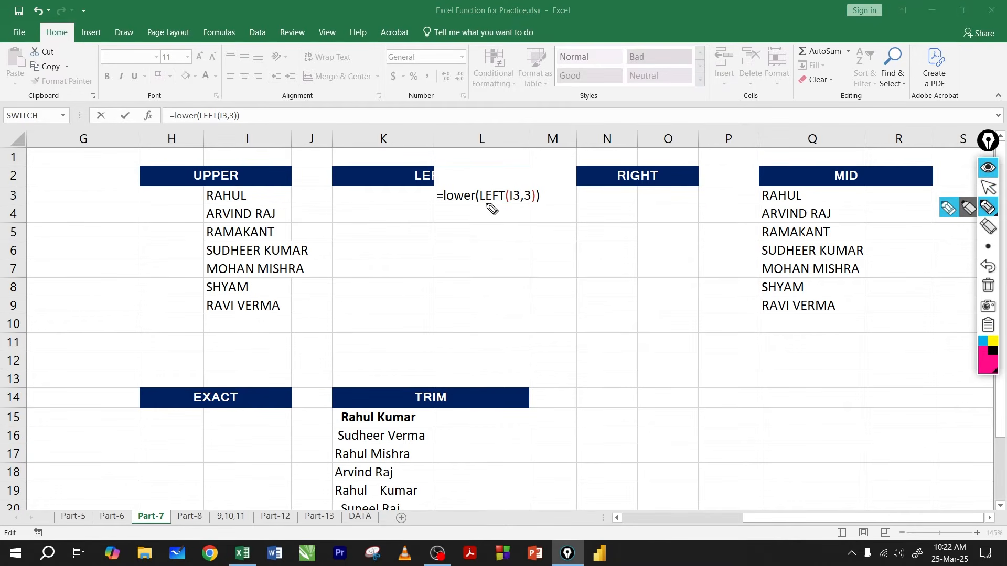
left_click_drag(482, 204, 502, 207)
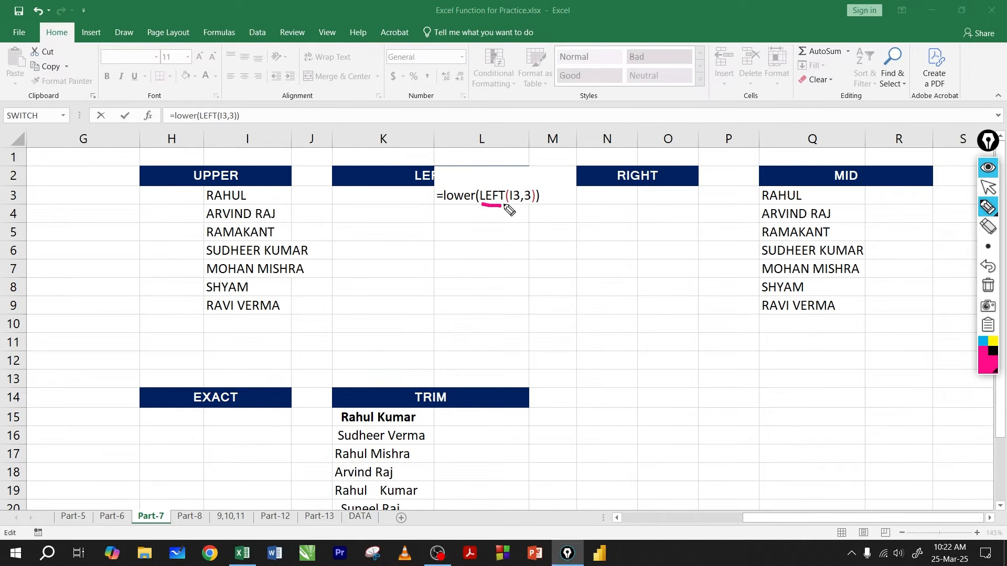
mouse_move(516, 206)
left_mouse_down()
mouse_move(493, 226)
mouse_move(469, 210)
mouse_move(500, 212)
left_mouse_up()
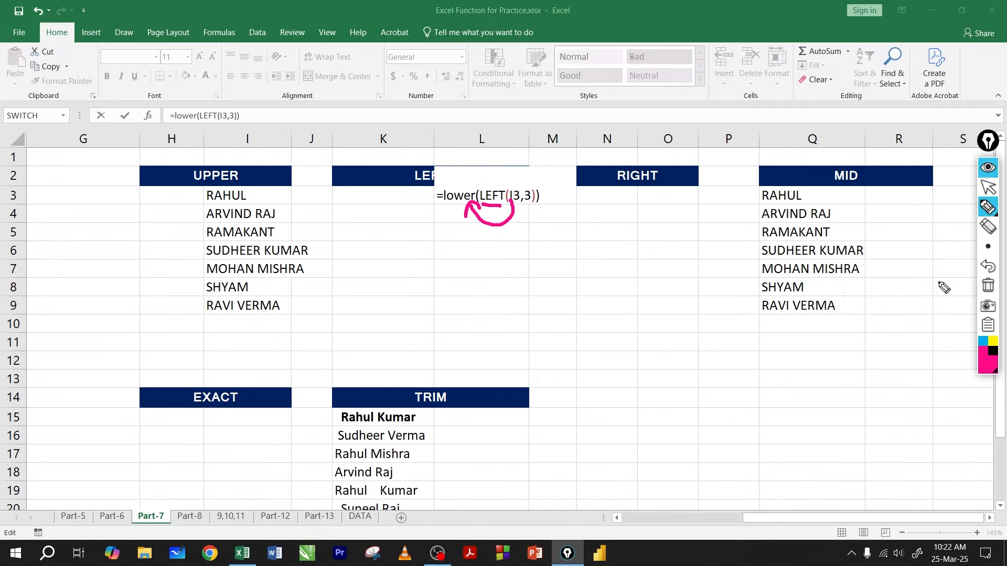
left_click(988, 286)
left_click(989, 190)
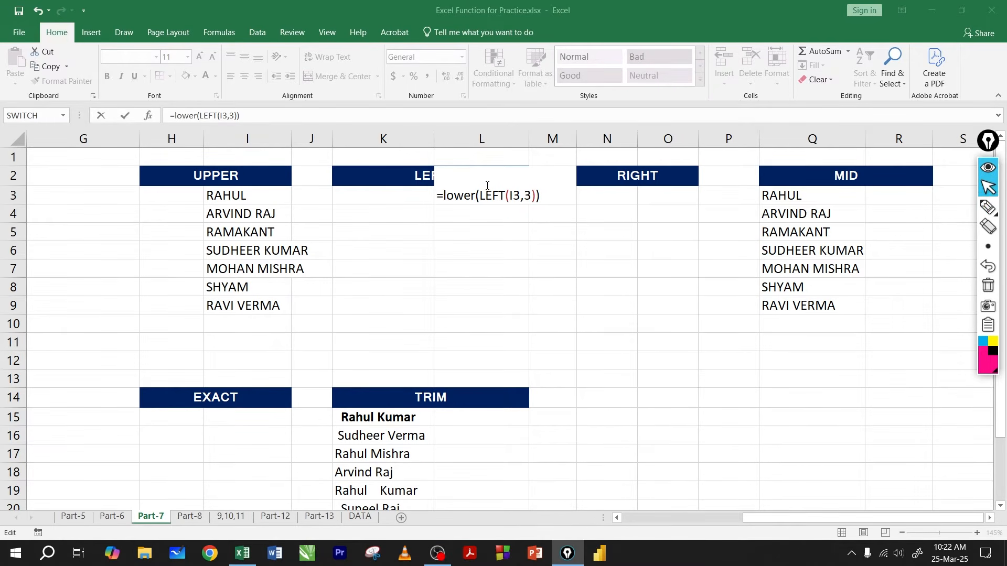
Step: Remove the LOWER wrapper from the formula in L3, leaving =LEFT(I3,3)
left_click(477, 197)
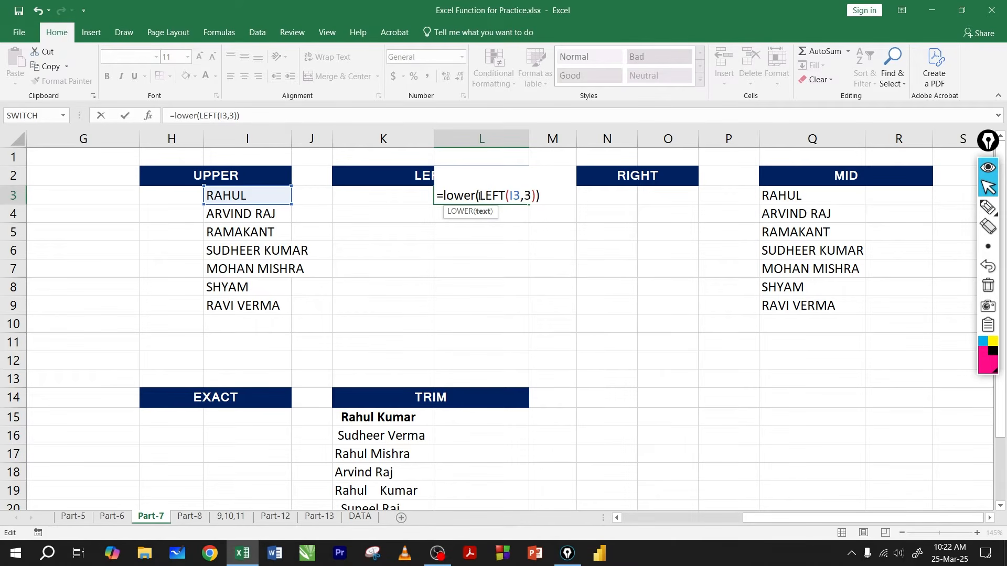
left_click_drag(478, 197, 446, 196)
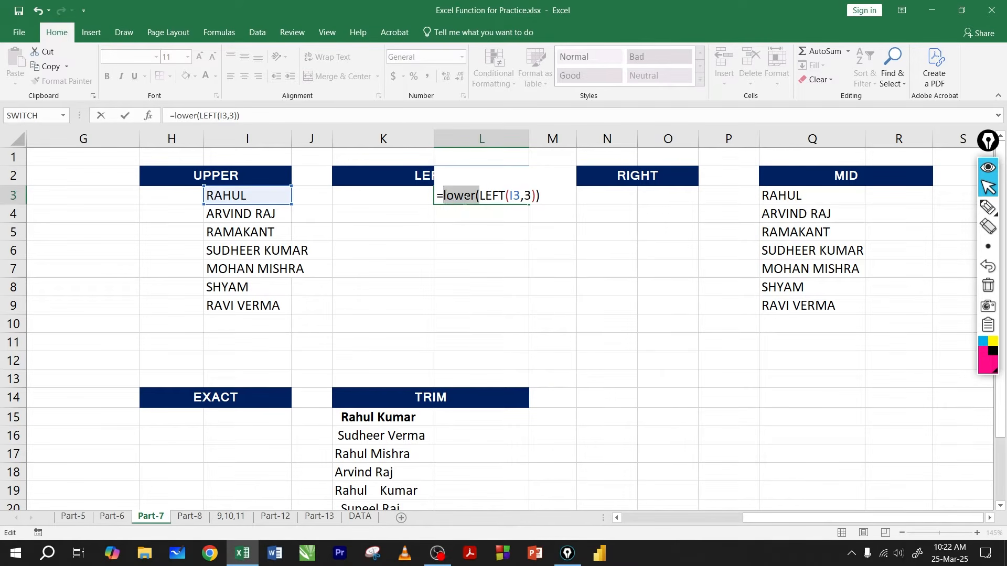
key("BackSpace")
key("End")
key("BackSpace")
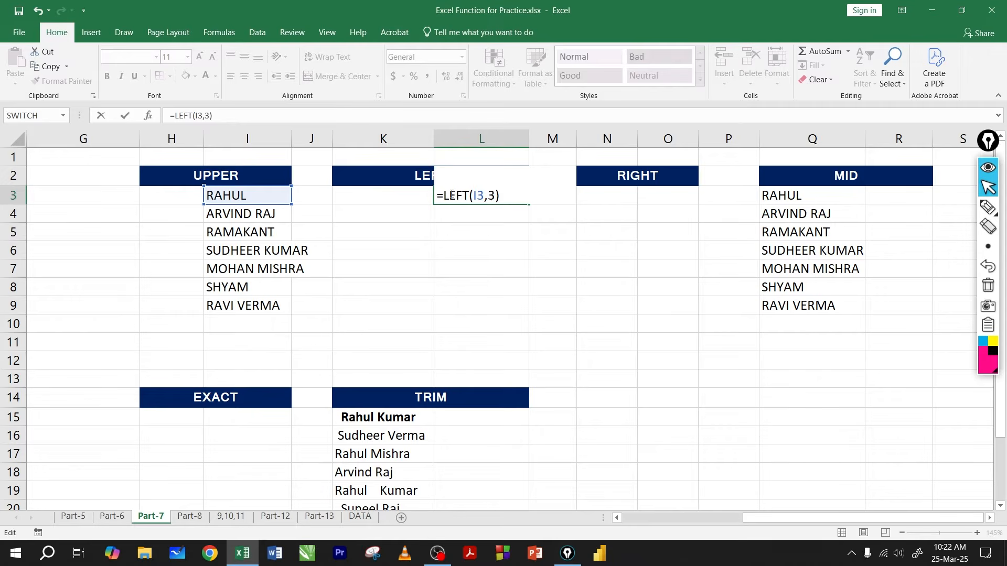
Step: Review the function name, text reference and character count of =LEFT(I3,3) in L3
mouse_move(443, 196)
left_mouse_down()
mouse_move(502, 196)
mouse_move(444, 196)
mouse_move(463, 197)
left_mouse_up()
left_click(477, 196)
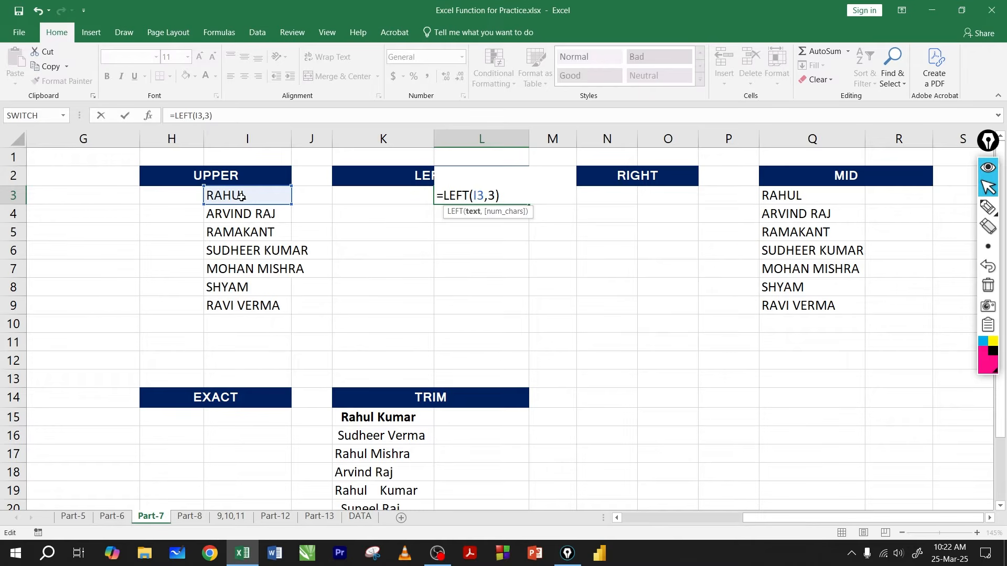
left_click_drag(492, 197, 470, 196)
left_click(492, 196)
key("Return")
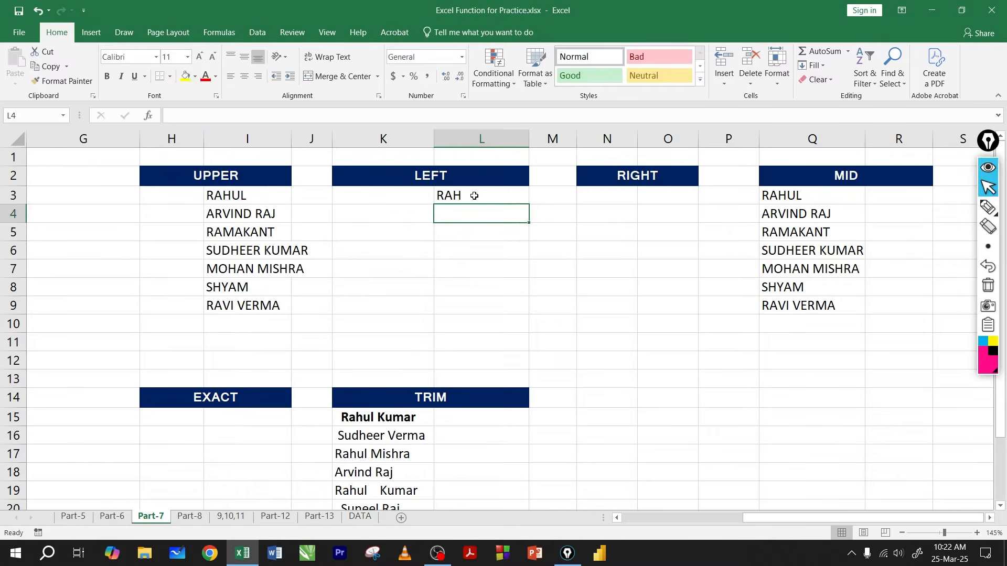
Step: Wrap the LEFT formula in L3 in LOWER so it reads =lower(LEFT(I3,3))
left_click(479, 195)
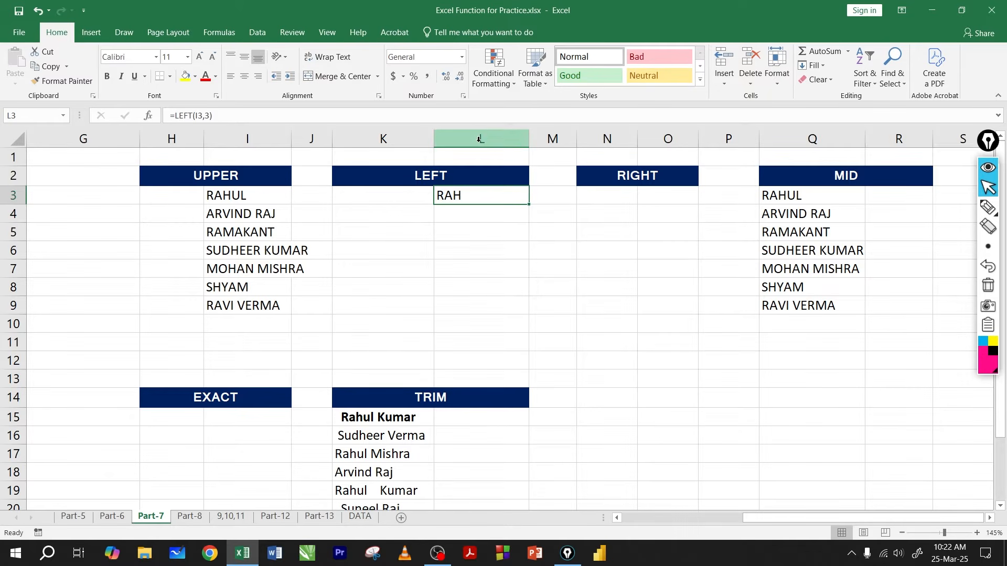
double_click(464, 198)
left_click(445, 195)
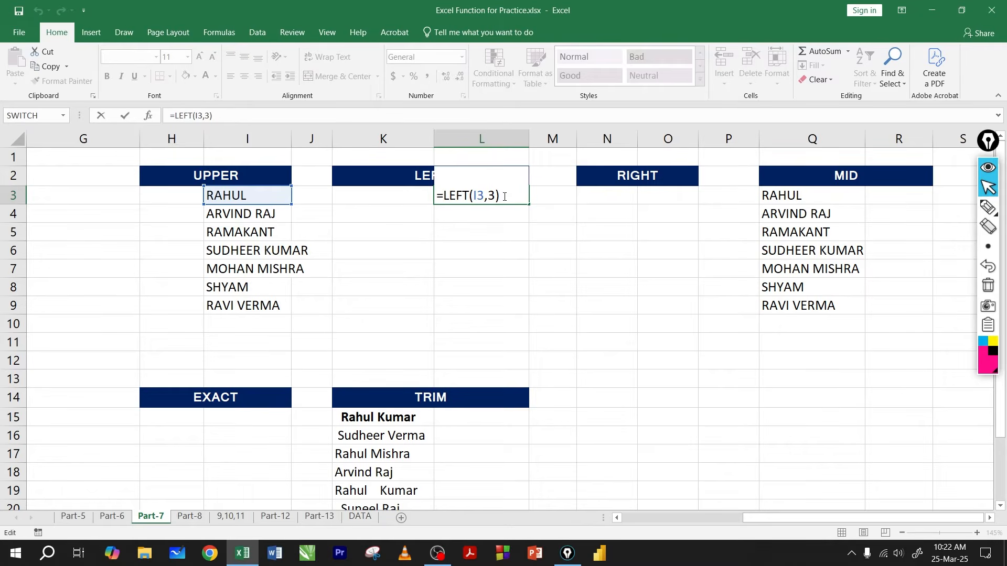
type("lower")
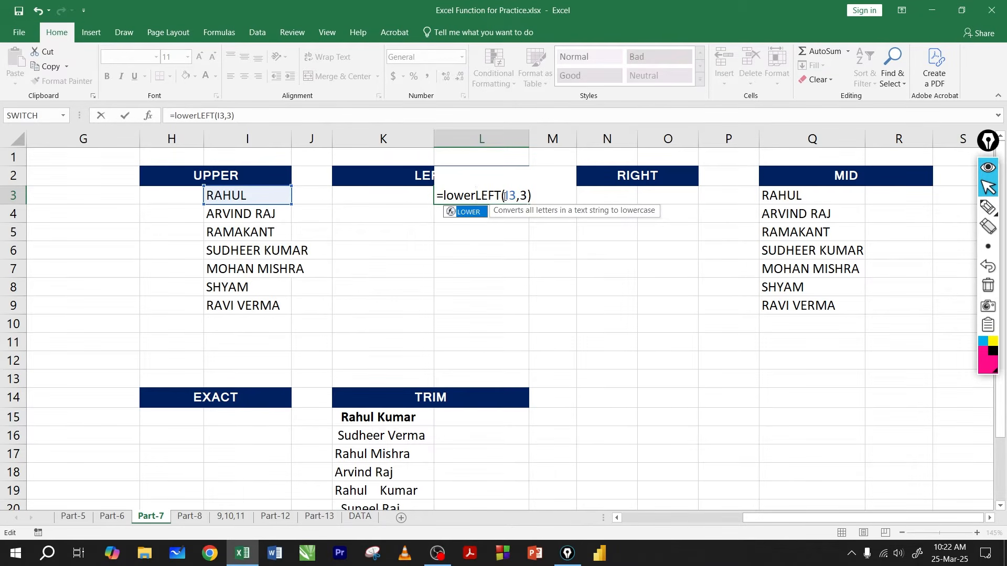
type("(")
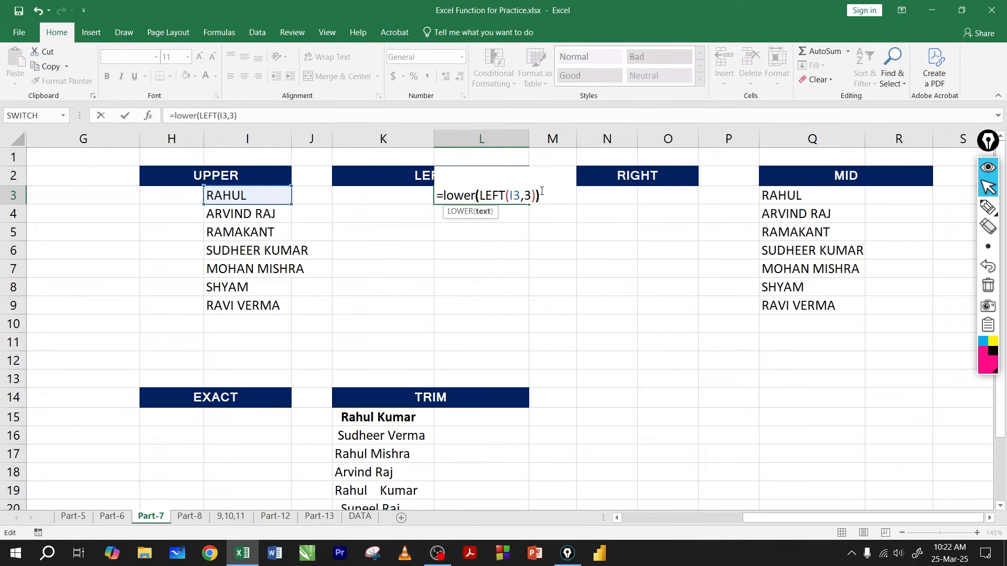
Step: Highlight the LOWER name, the LEFT name and the I3 argument in turn to review the nested L3 formula
double_click(451, 194)
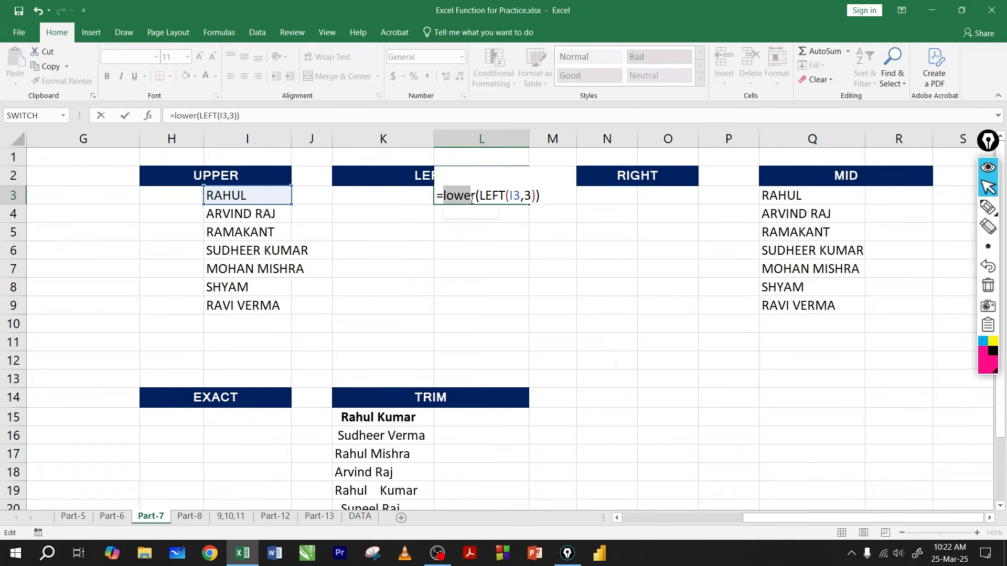
double_click(491, 195)
left_click_drag(512, 198, 525, 197)
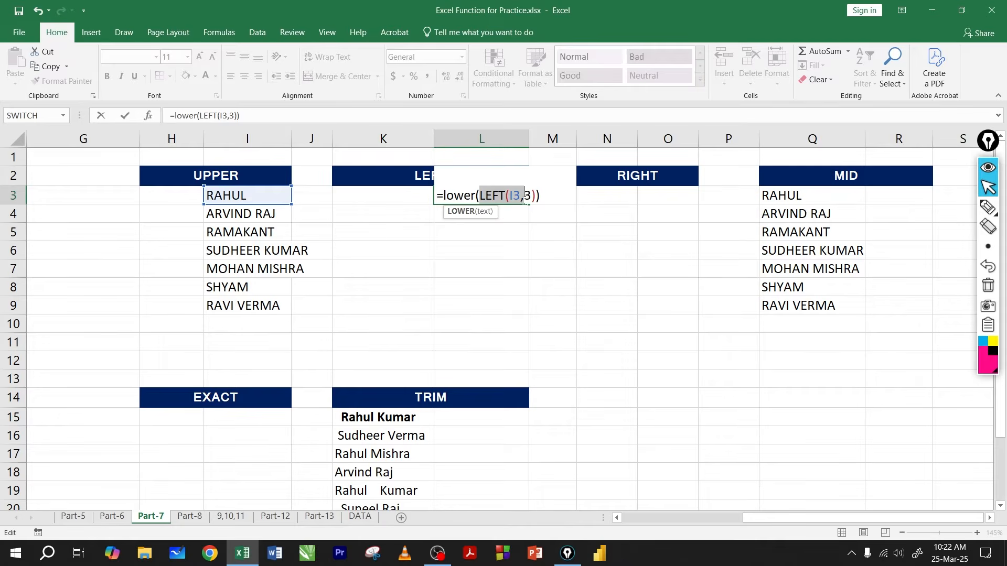
left_click(546, 196)
Step: Underline LEFT(I3,3), strike through the last letters in I3, draw an arrow back to lower, and clear the pen marks
left_click(988, 207)
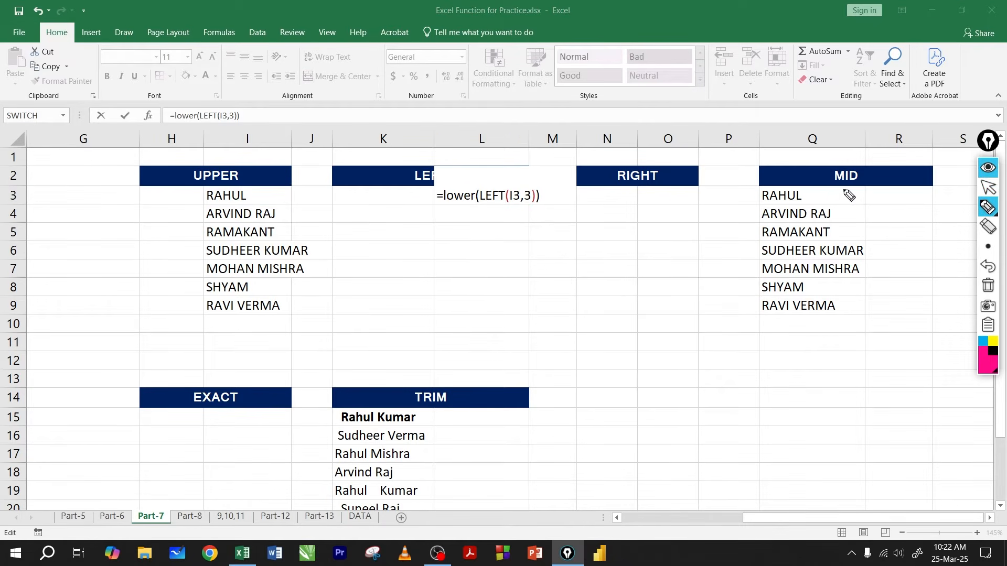
left_click_drag(481, 203, 519, 202)
left_click_drag(238, 198, 254, 197)
mouse_move(529, 205)
left_mouse_down()
mouse_move(495, 205)
mouse_move(488, 219)
mouse_move(455, 210)
mouse_move(471, 212)
left_mouse_up()
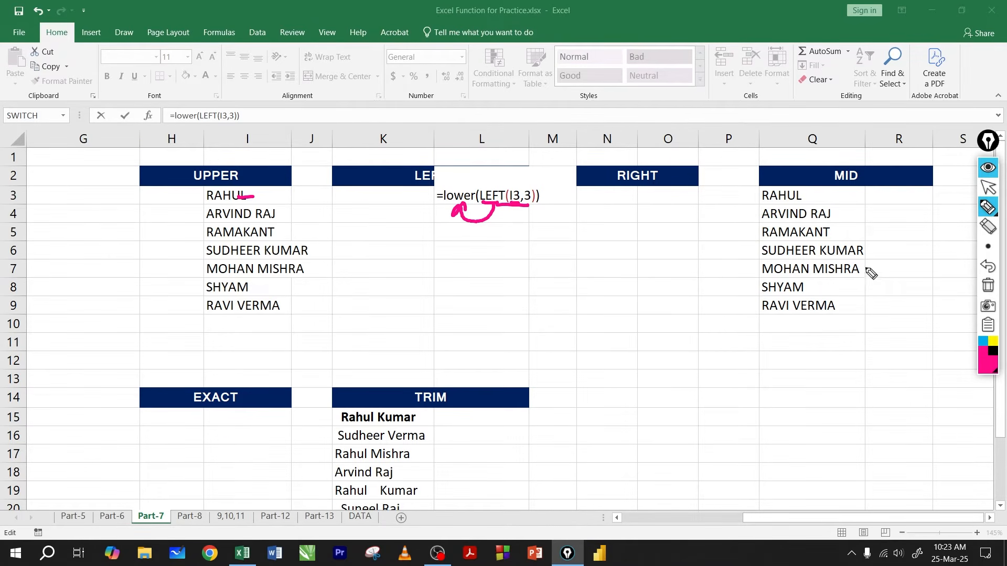
left_click(988, 286)
left_click(988, 187)
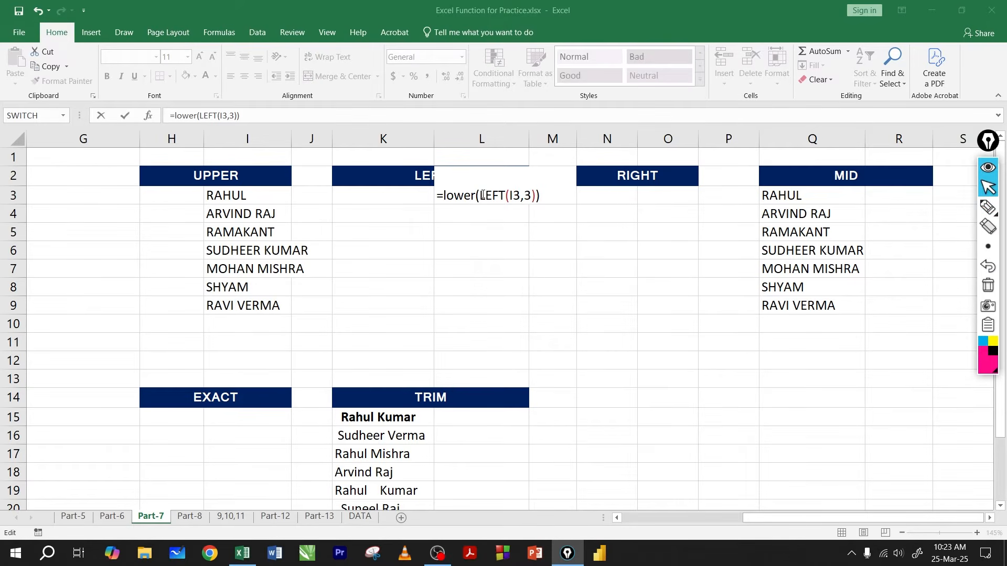
Step: Confirm the LOWER and LEFT formula in L3 and fill it down through L9
left_click(491, 195)
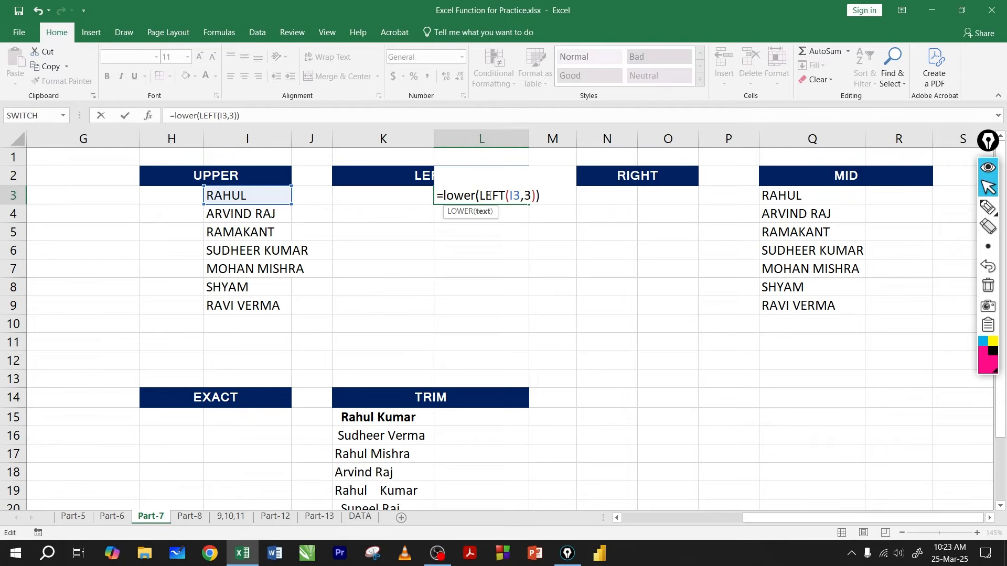
key("Return")
left_click(473, 197)
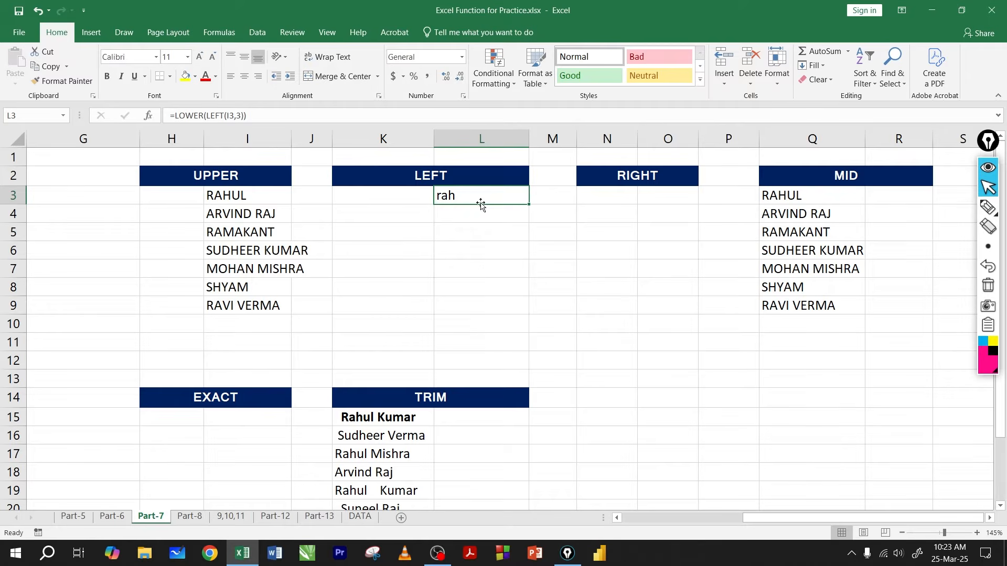
left_click(529, 206)
left_click(527, 201)
left_click_drag(529, 205, 518, 312)
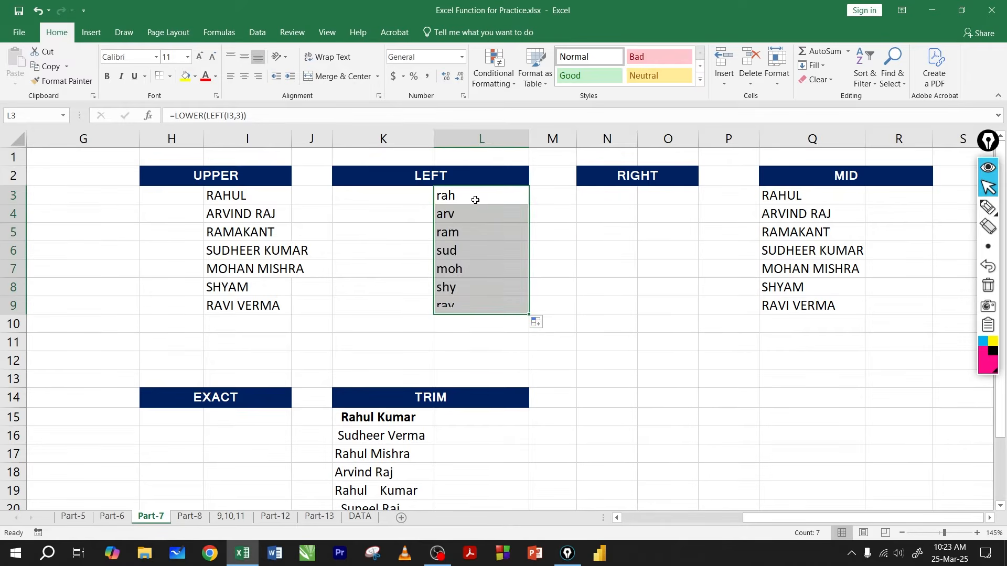
Step: Inspect the LOWER and LEFT parts of the filled formula in L4
left_click(473, 198)
double_click(469, 216)
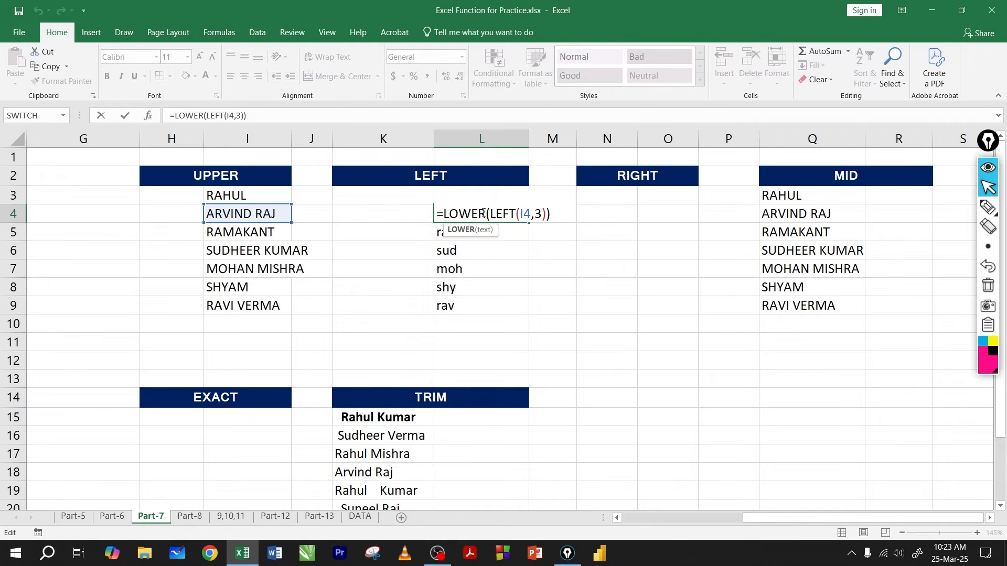
left_click_drag(483, 214, 442, 214)
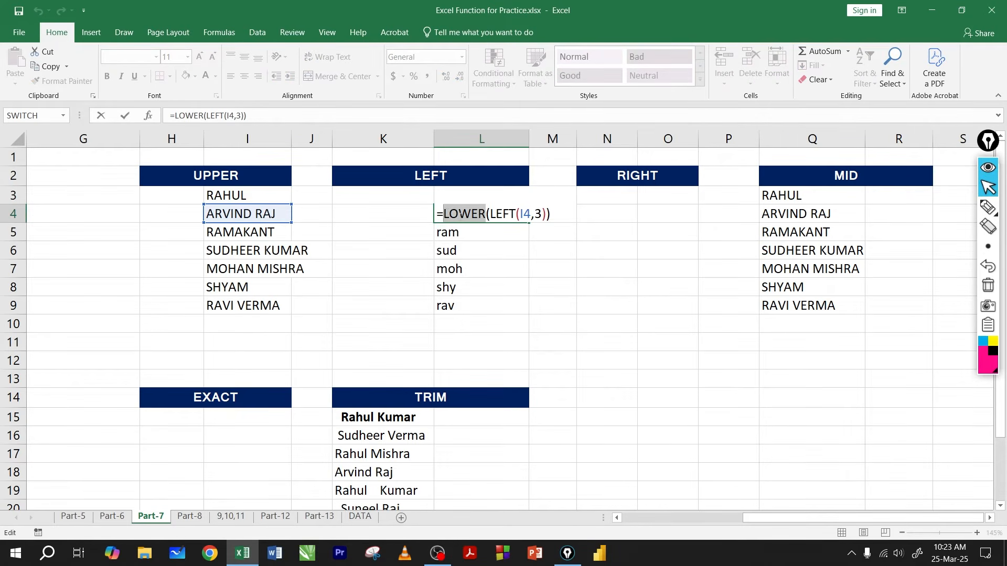
left_click(471, 214)
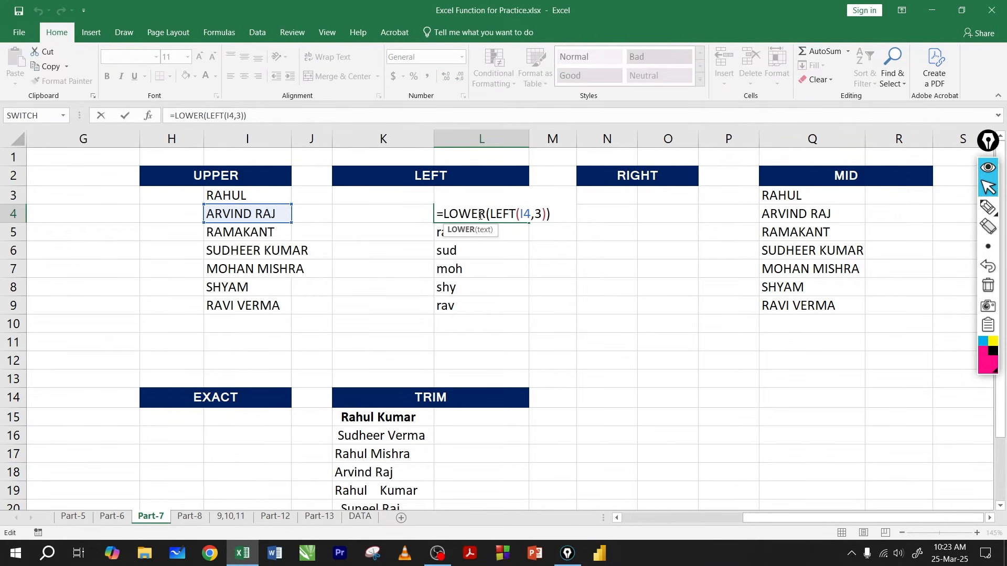
left_click(503, 213)
key("Return")
Step: Replace the formulas in L3:L9 with their values by copying and pasting values in place, and check L4 and L5
left_click_drag(471, 199, 452, 306)
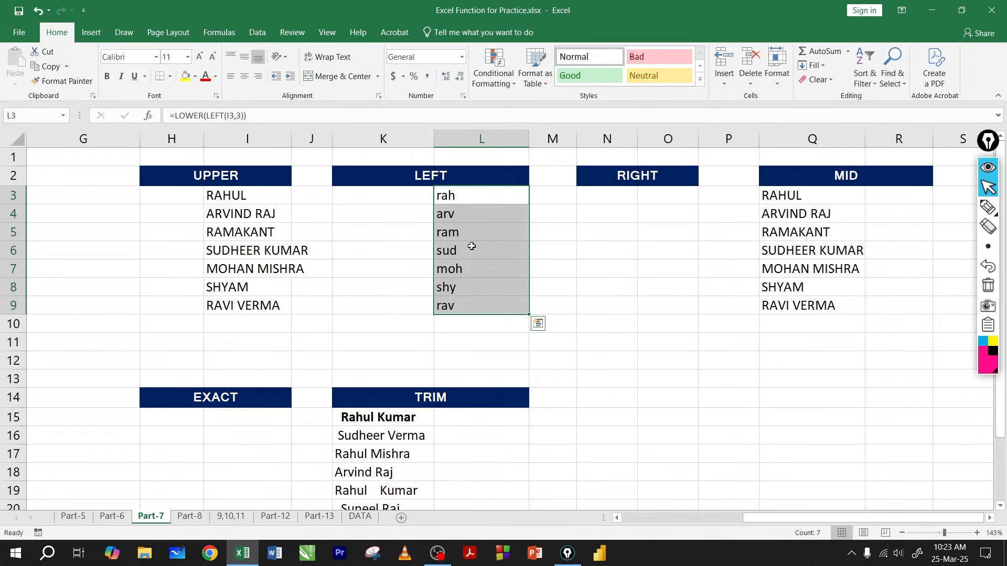
key("ctrl+c")
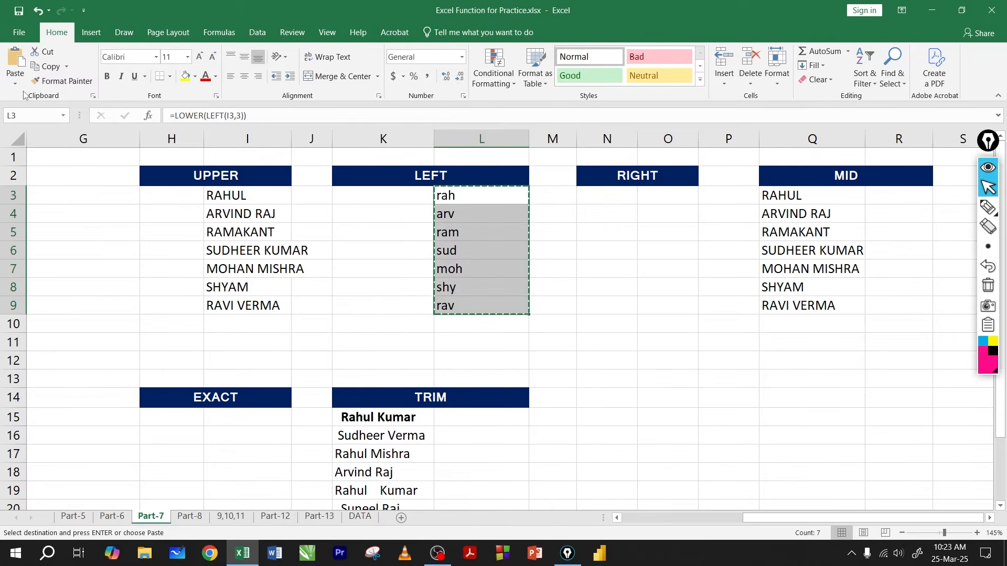
left_click(15, 79)
left_click(14, 167)
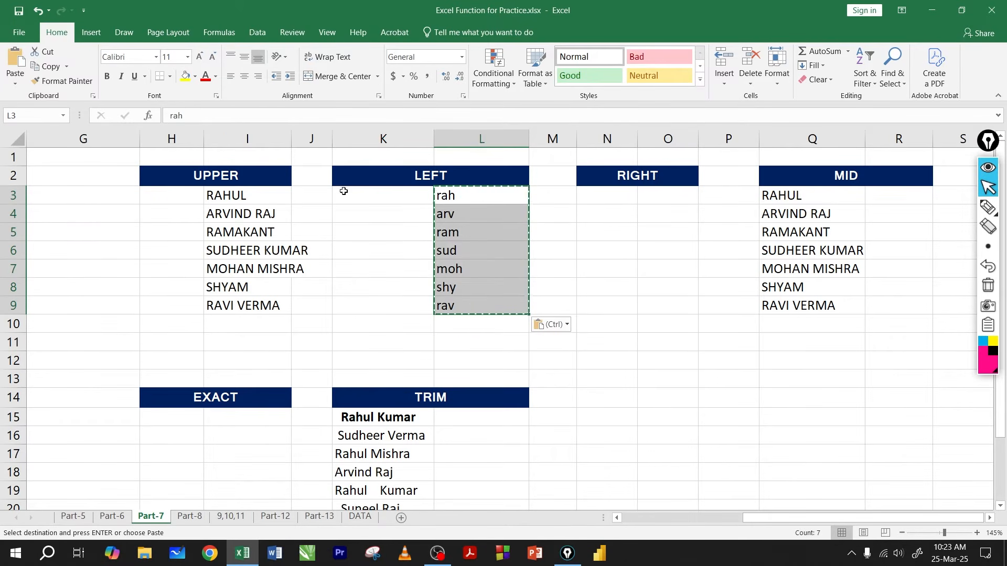
left_click(465, 219)
key("Escape")
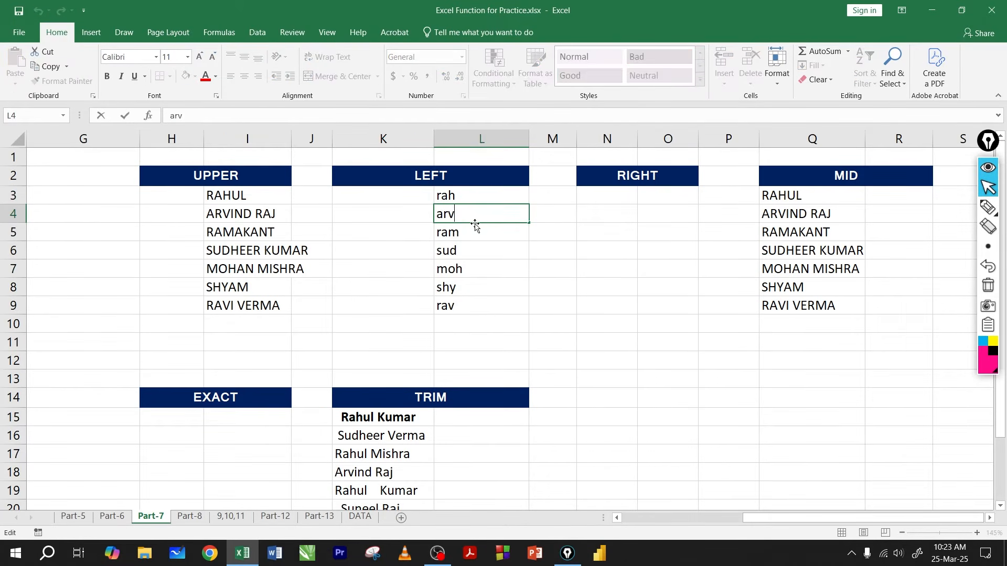
left_click(471, 239)
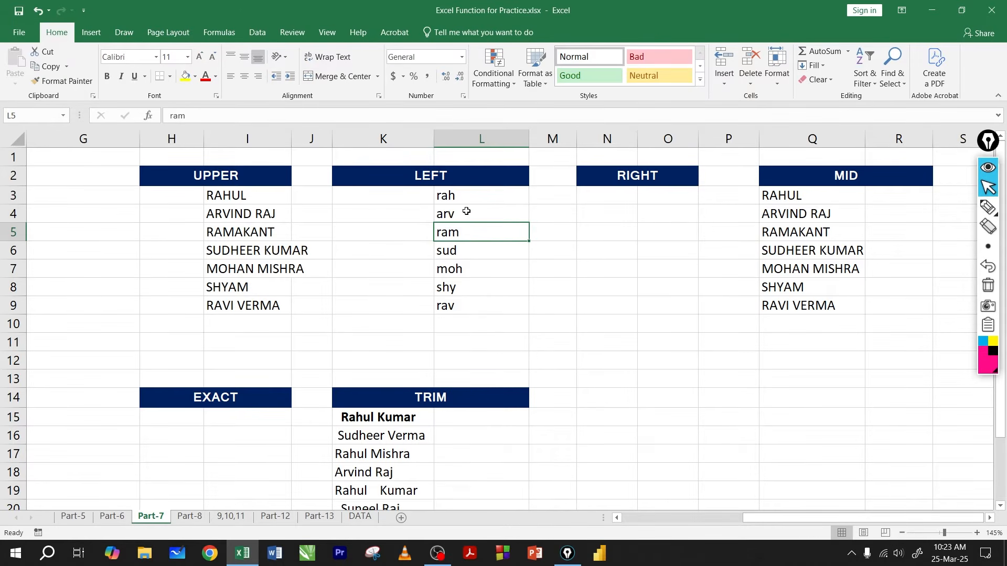
Step: Enter =RIGHT(I3,2) in O3 and fill it down through O9
left_click_drag(468, 199, 469, 289)
left_click(659, 201)
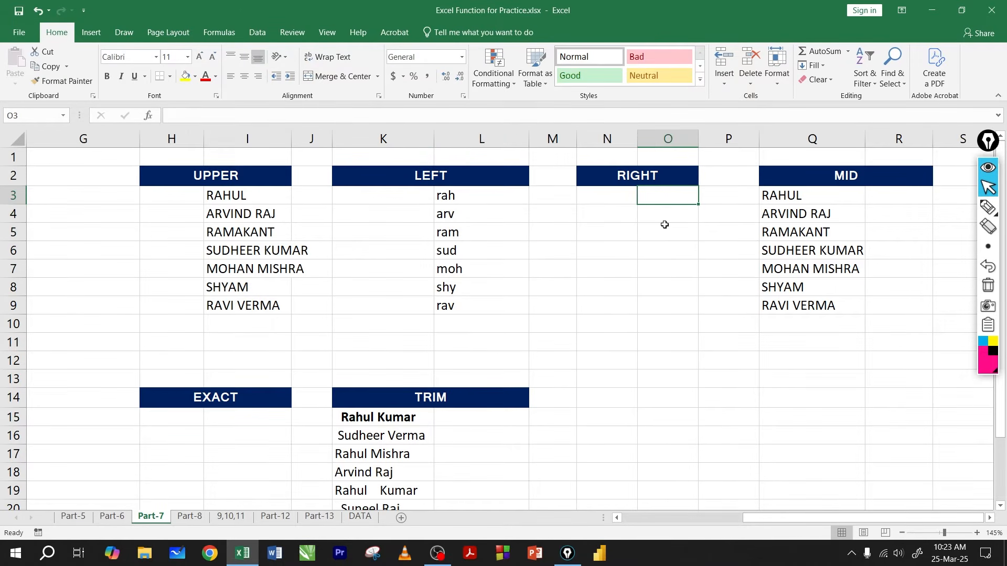
type("=rig")
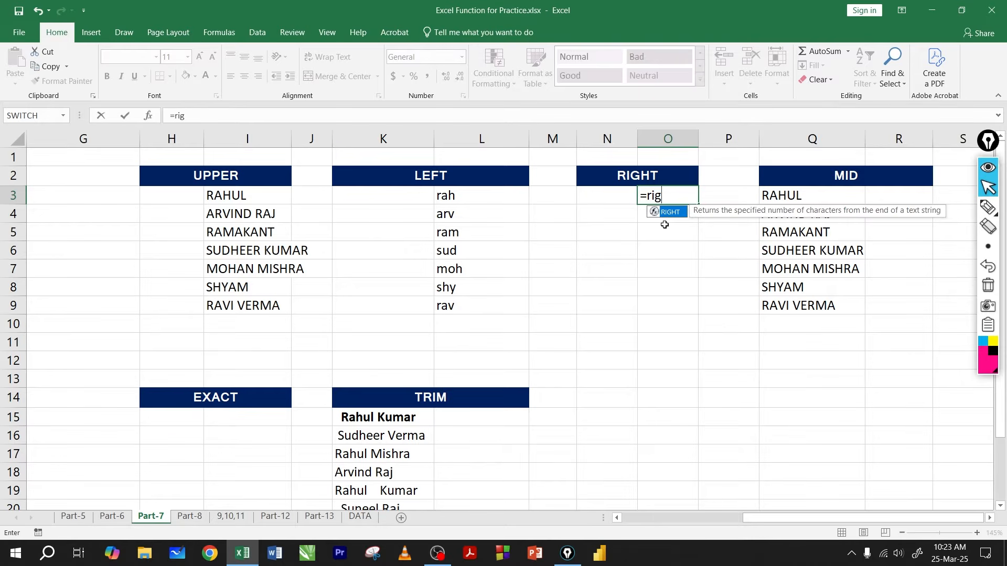
key("Tab")
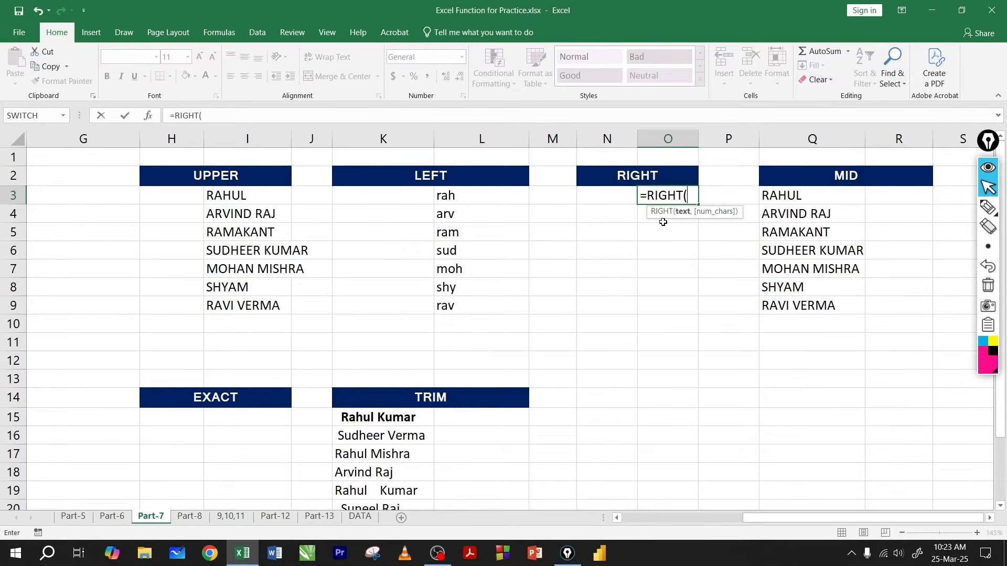
left_click(246, 196)
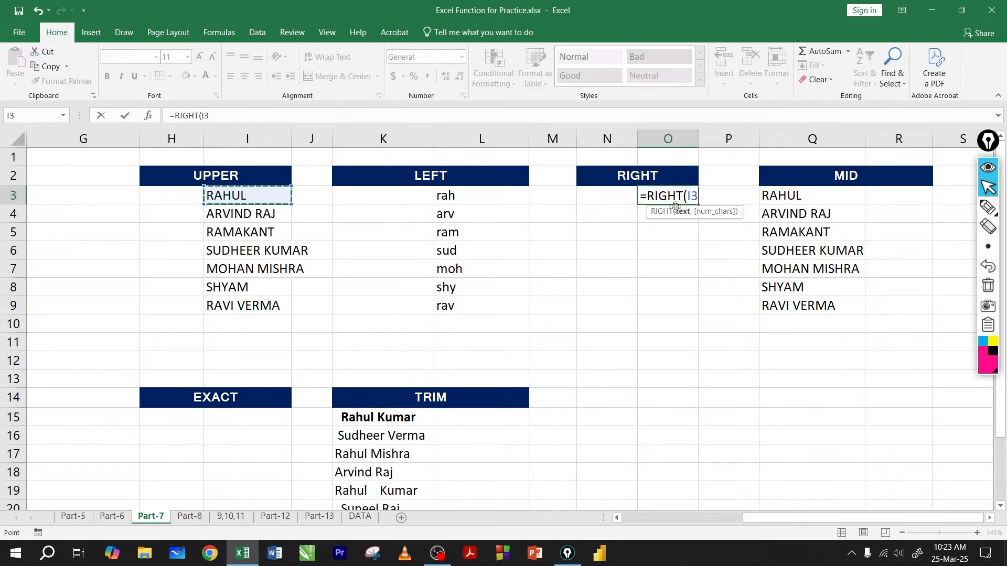
type(",2")
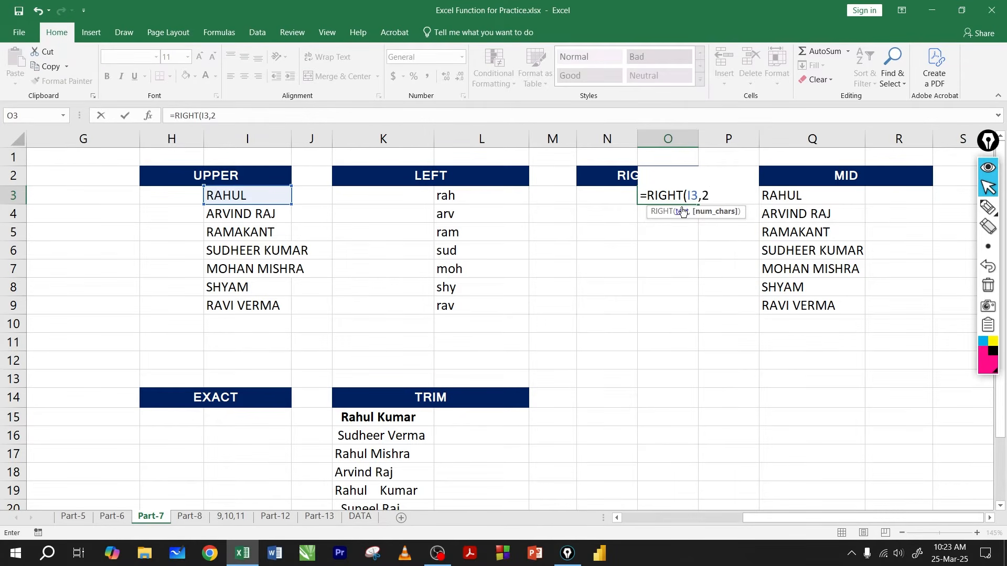
key("Return")
left_click(676, 198)
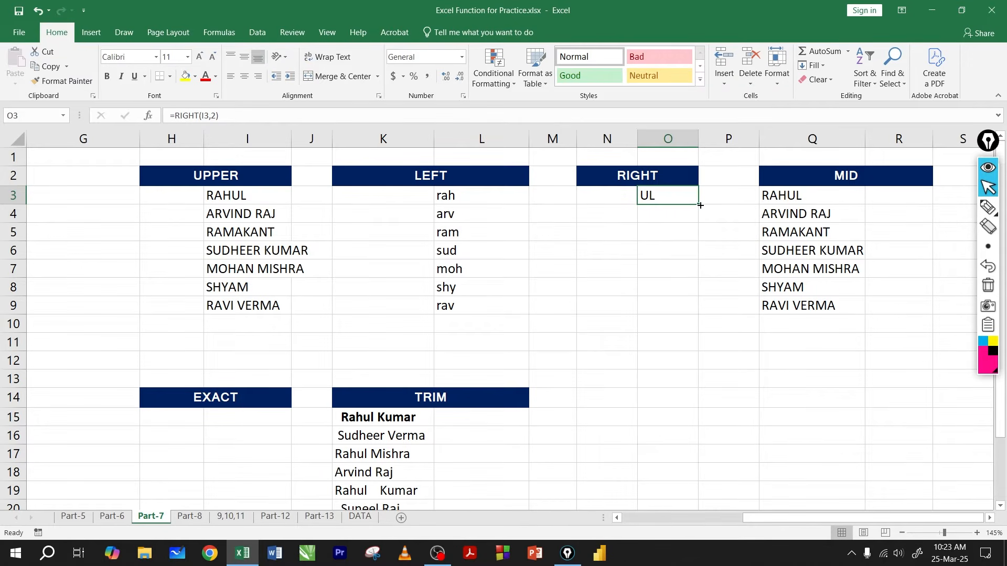
left_click_drag(700, 205, 680, 309)
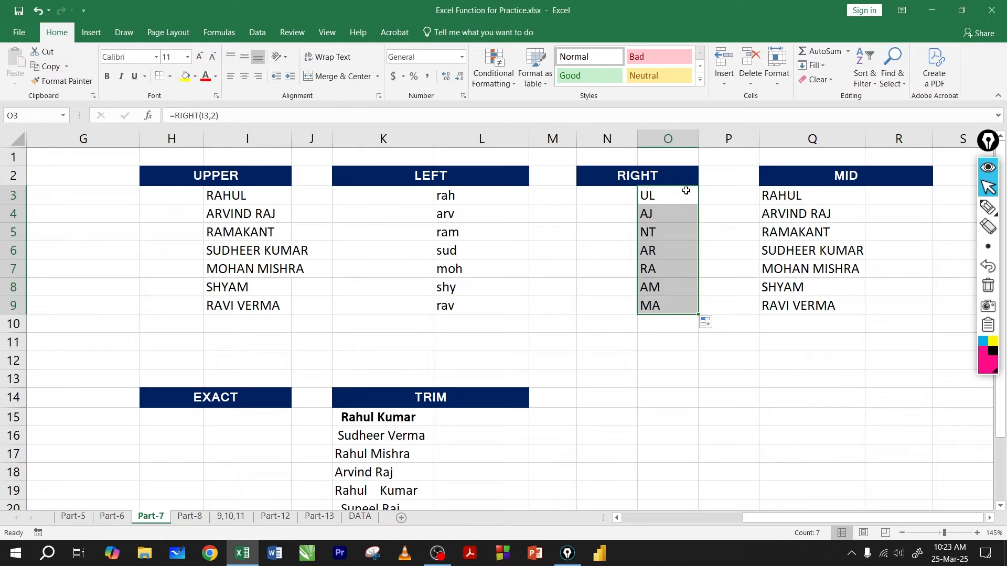
Step: Remove the character count from the formula in O3, making it =RIGHT(I3), and refill it down through O9
left_click(669, 195)
double_click(677, 196)
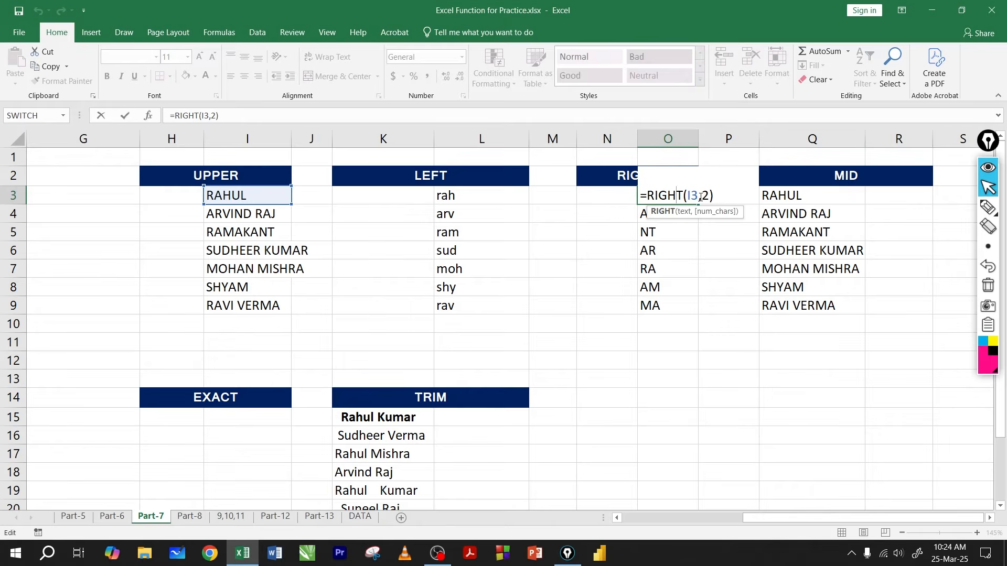
left_click(707, 195)
key("BackSpace")
key("BackSpace")
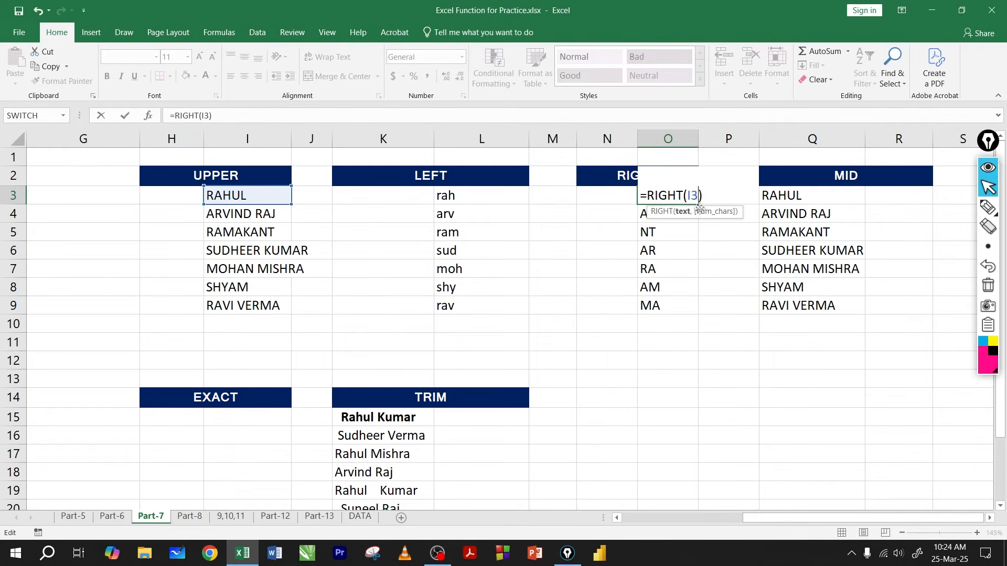
key("Return")
left_click(697, 202)
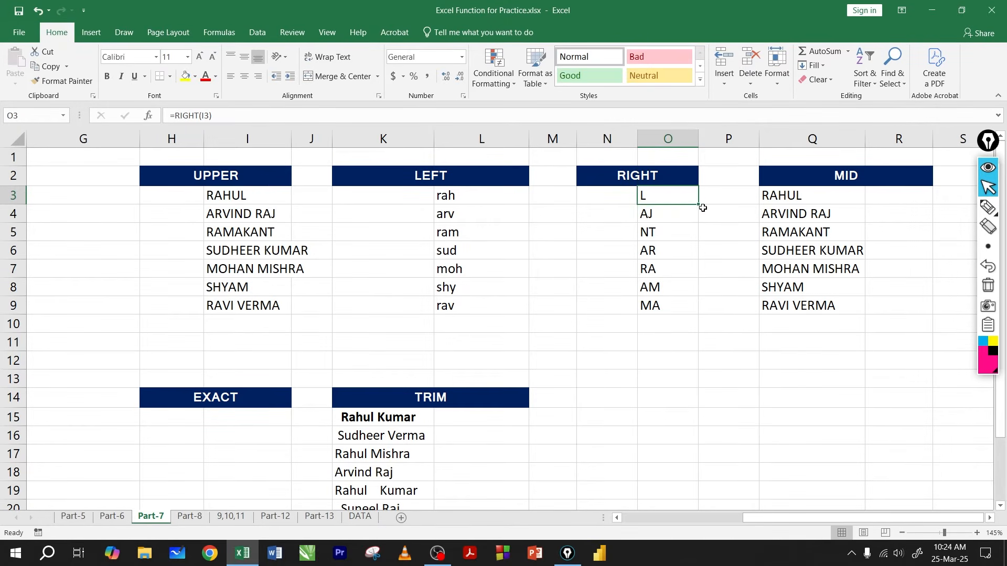
left_click_drag(698, 206, 689, 319)
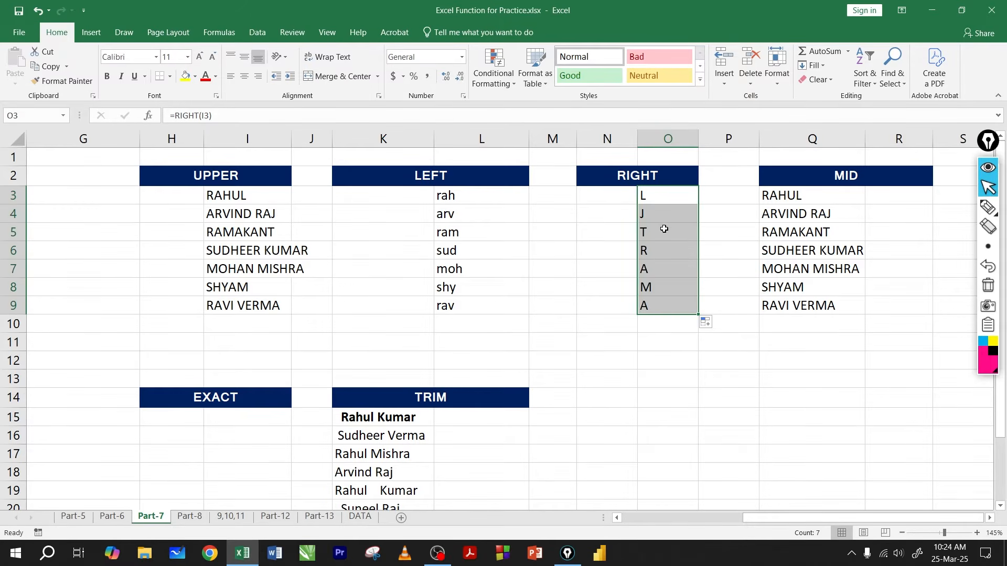
left_click(665, 235)
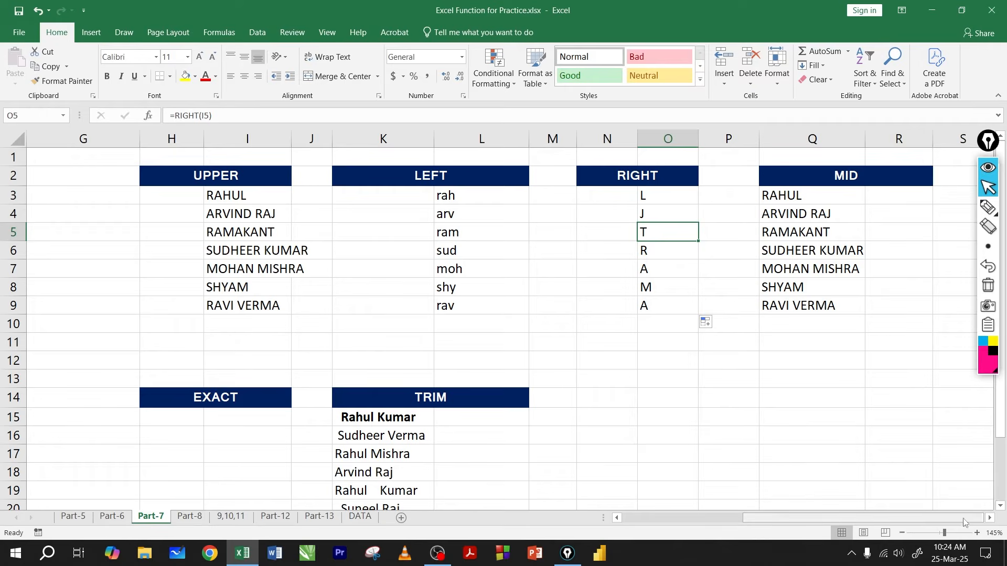
Step: Auto-fit the width of column Q under the MID heading
scroll(736, 341, "right", 1)
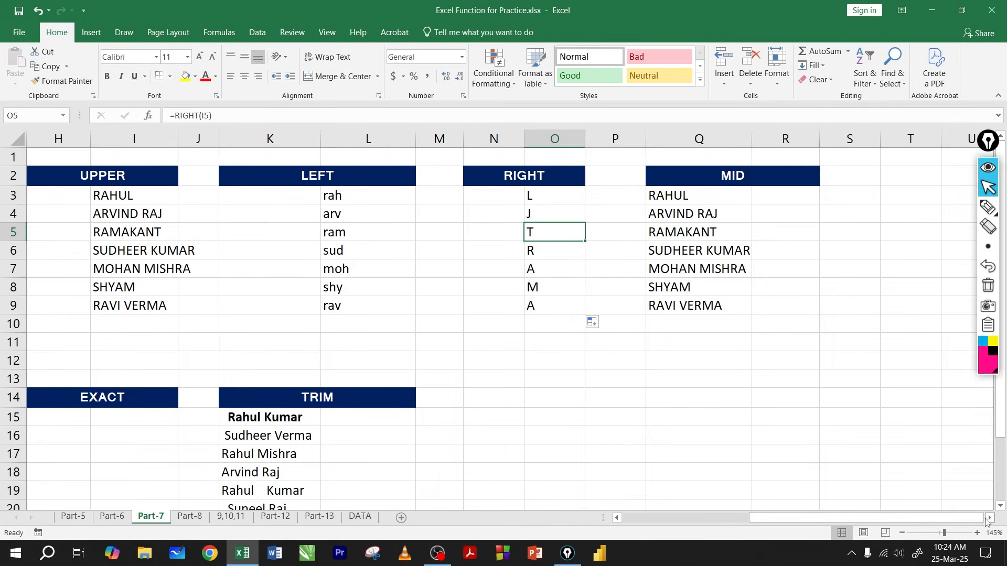
left_click(777, 201)
double_click(753, 138)
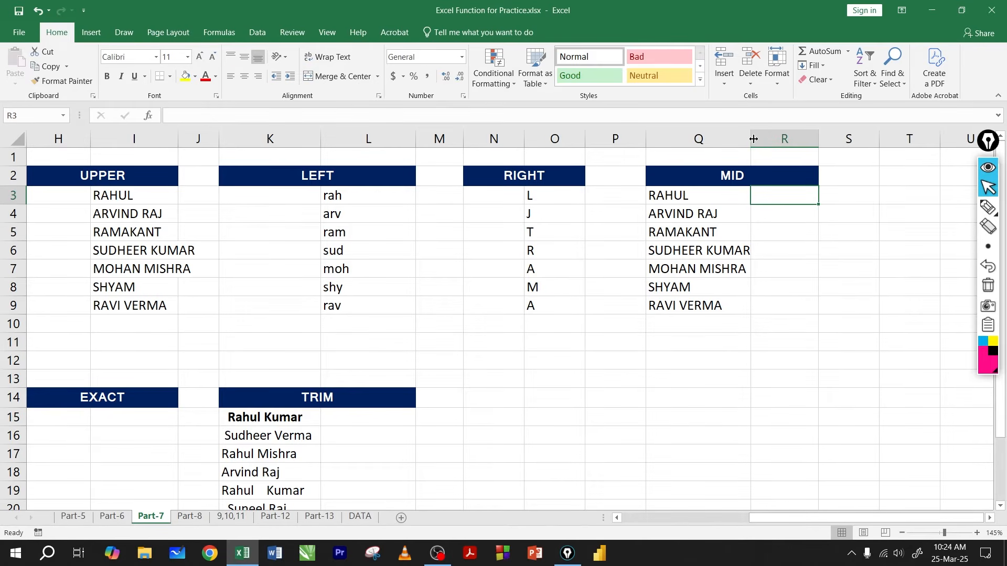
left_click(687, 197)
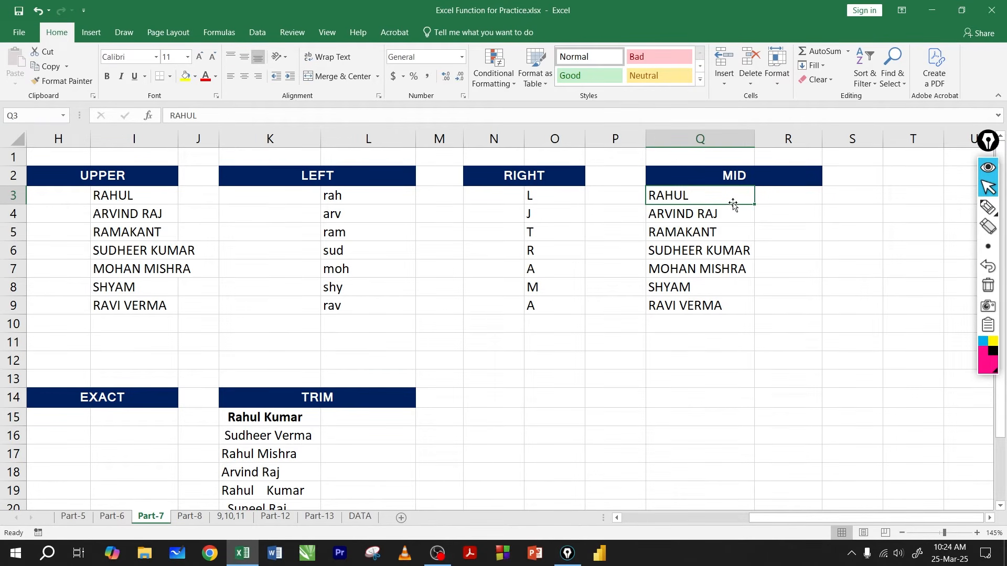
Step: Enter =MID(Q3,3,2) in R3 to extract two characters starting from the third character of Q3
left_click(781, 202)
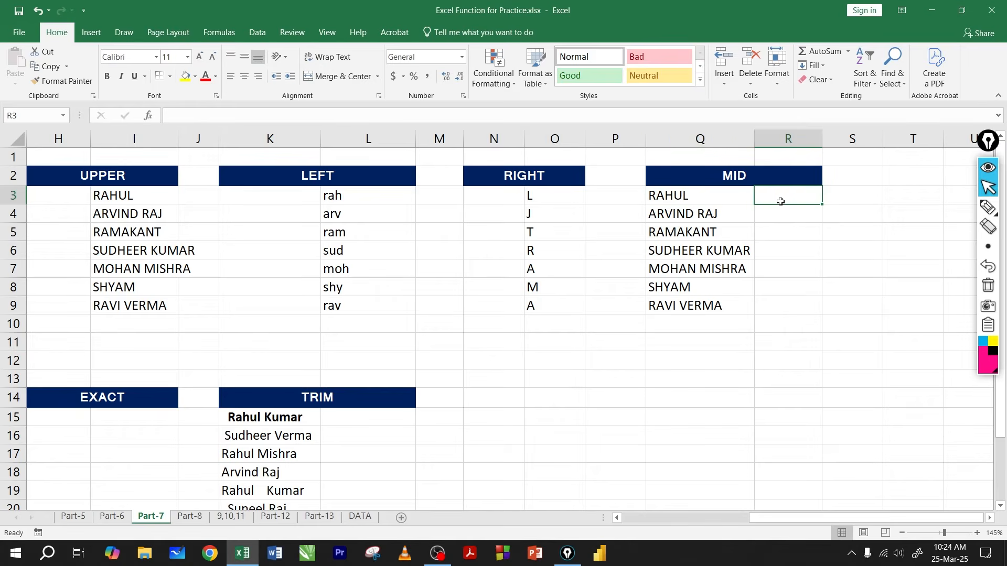
type("=mi")
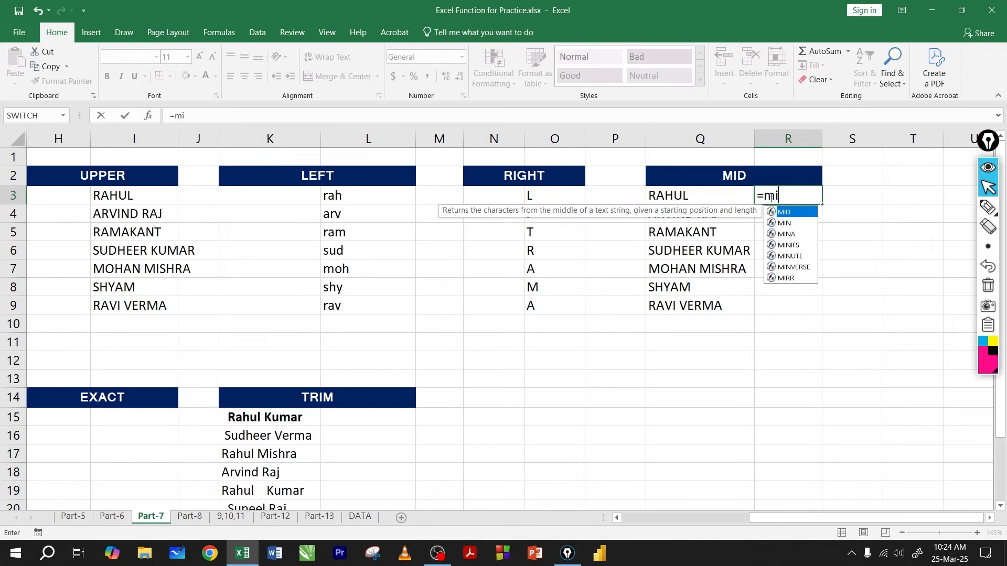
type("id")
key("BackSpace")
key("BackSpace")
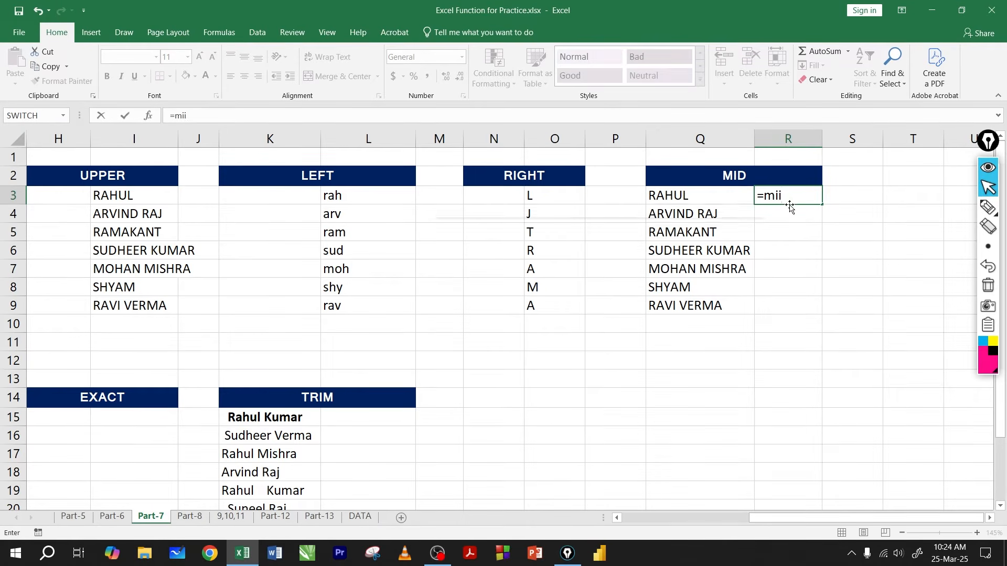
type("d")
double_click(784, 210)
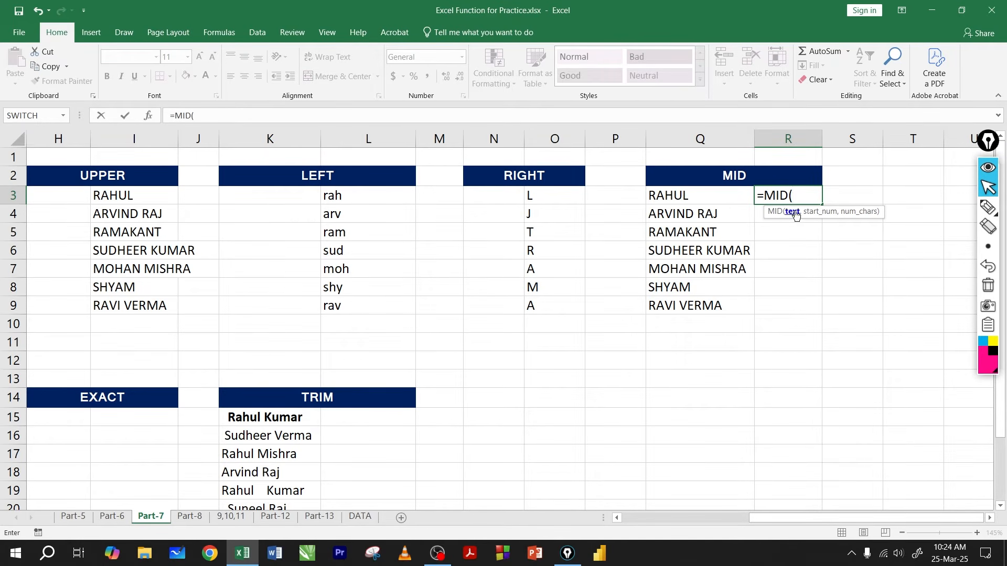
left_click(684, 196)
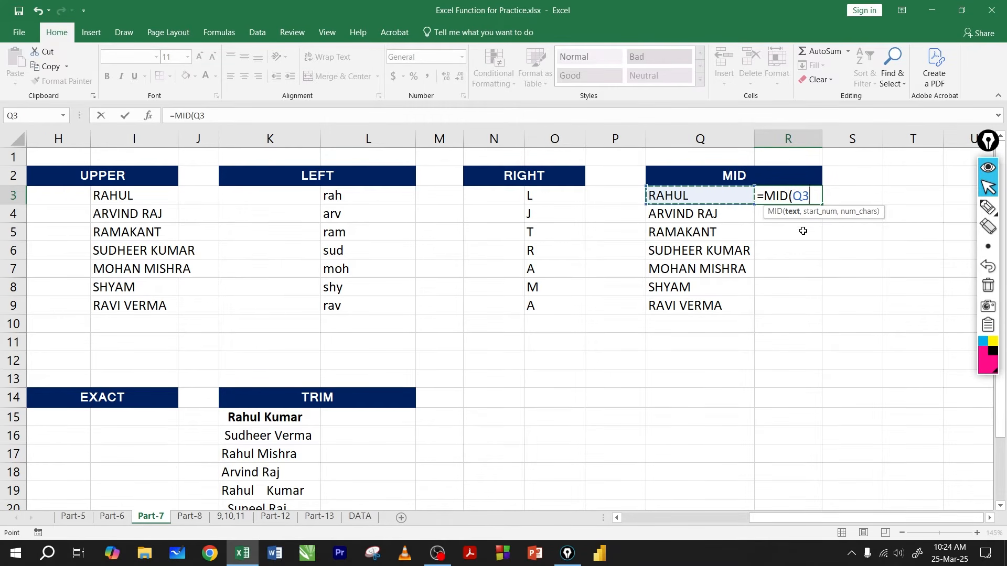
type(",")
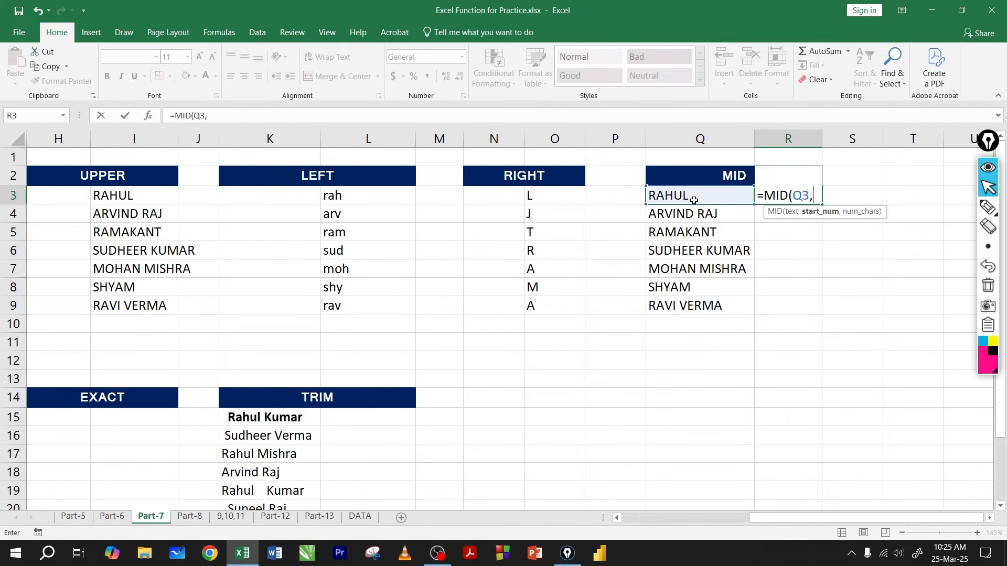
type("3,")
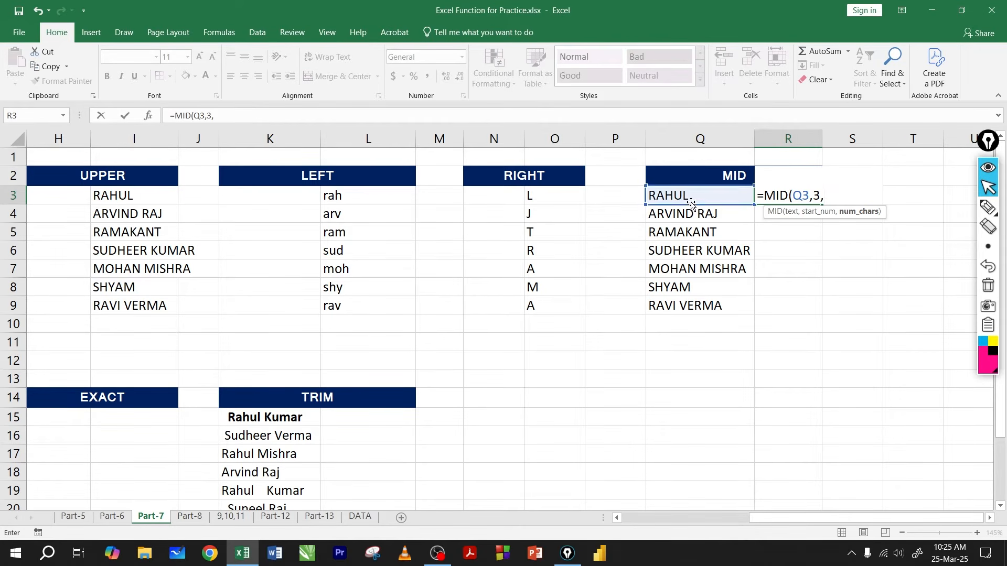
type("2")
key("Return")
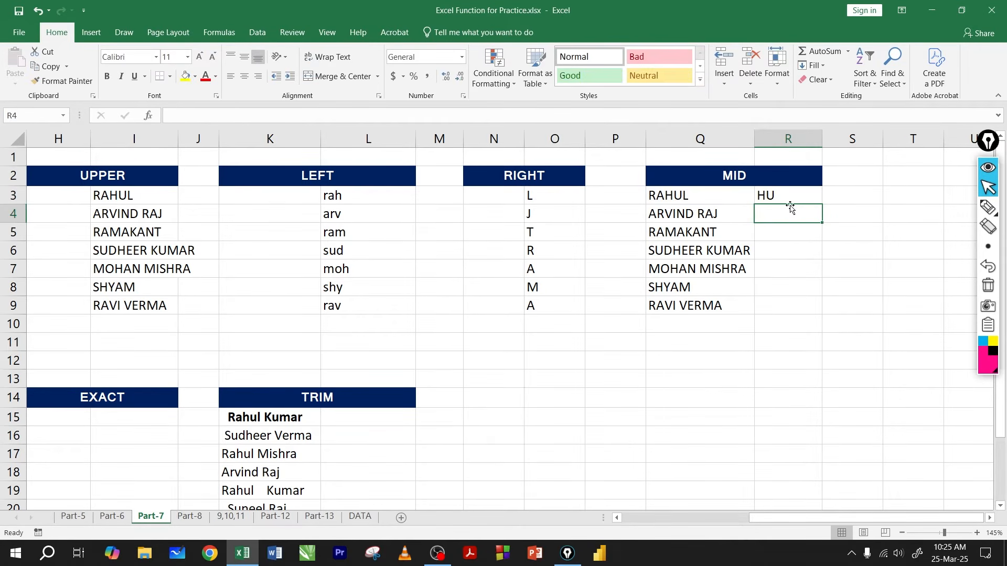
Step: Underline the letters H and U in Q3 with the annotation pen and clear the marks
left_click(987, 207)
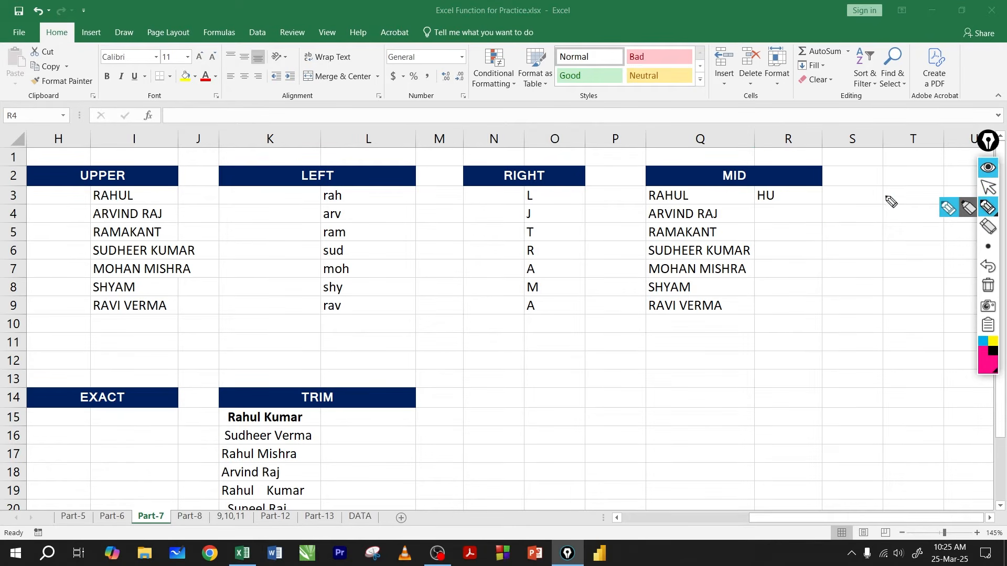
left_click_drag(667, 201, 670, 202)
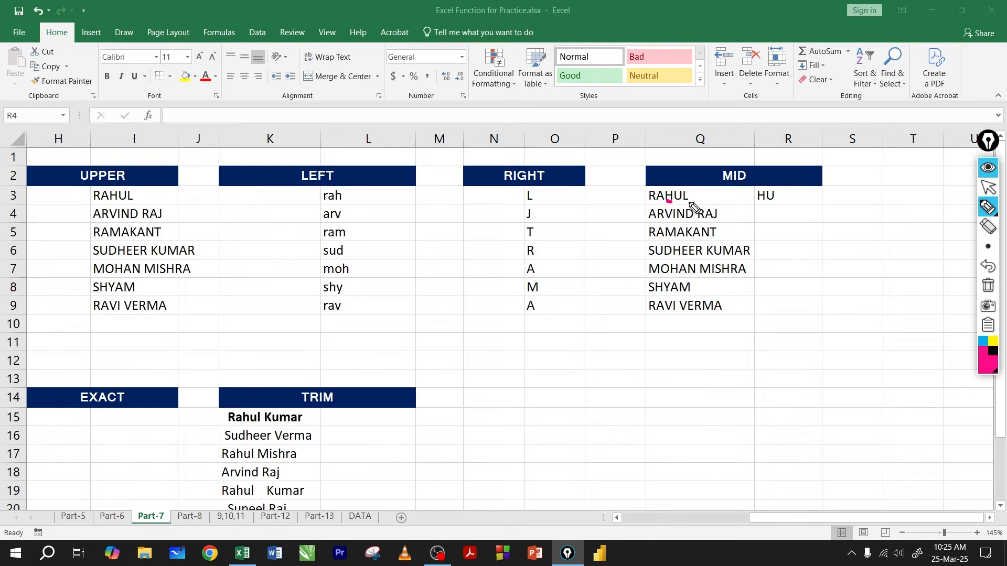
left_click_drag(676, 202, 683, 203)
left_click(988, 286)
left_click(988, 189)
Step: Review the MID formula in R3 and fill it down through R9
left_click(777, 196)
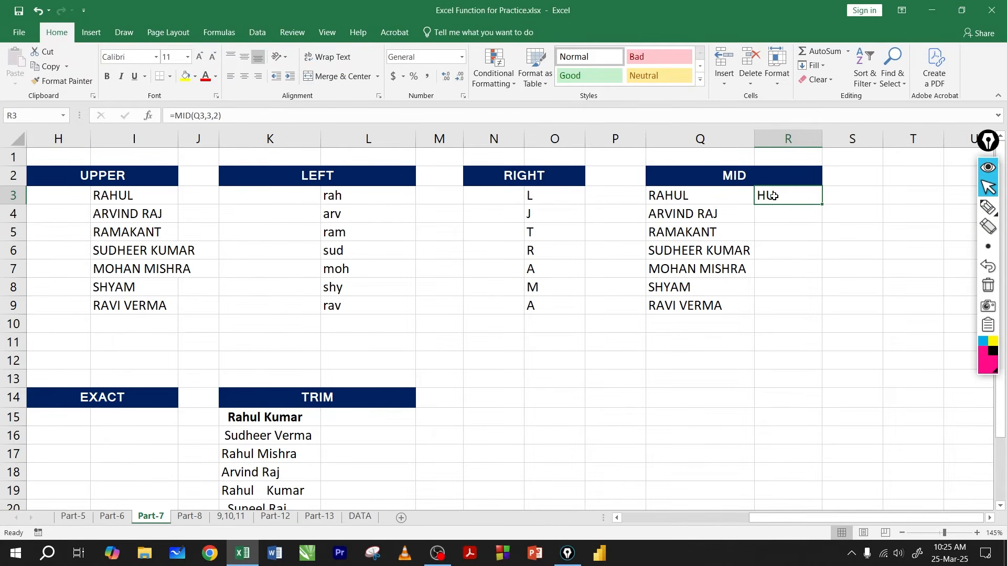
double_click(774, 196)
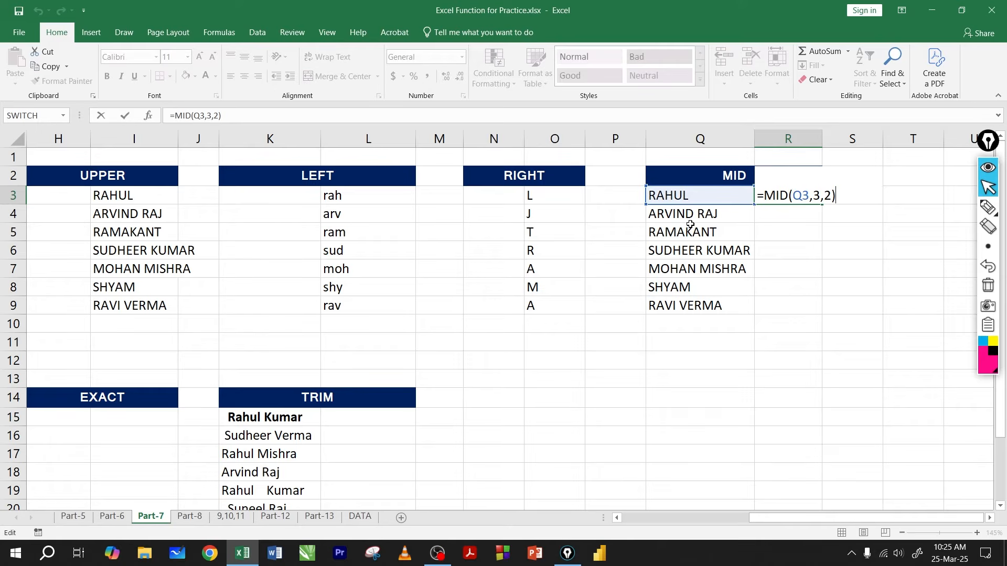
key("Return")
left_click(807, 199)
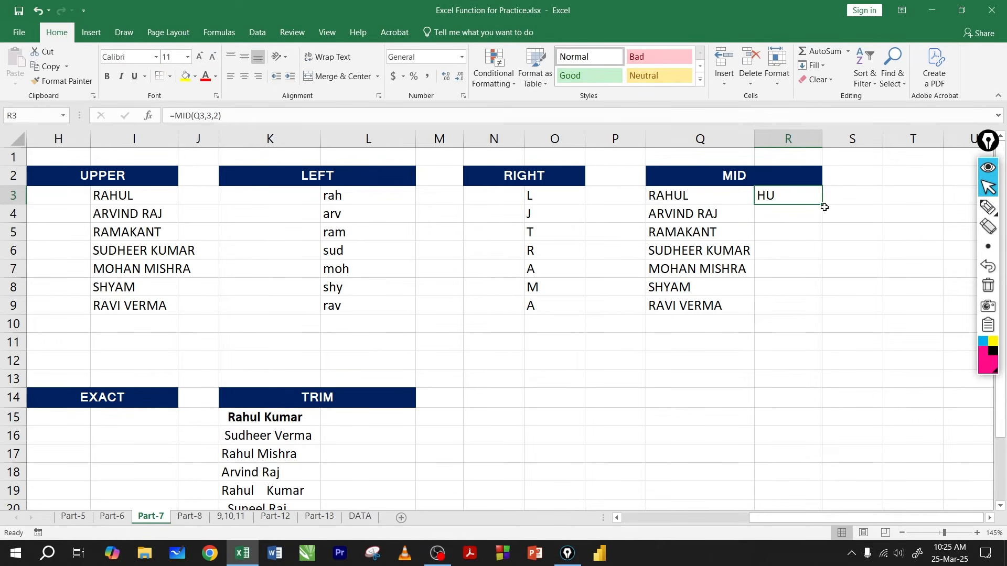
left_click_drag(822, 205, 804, 314)
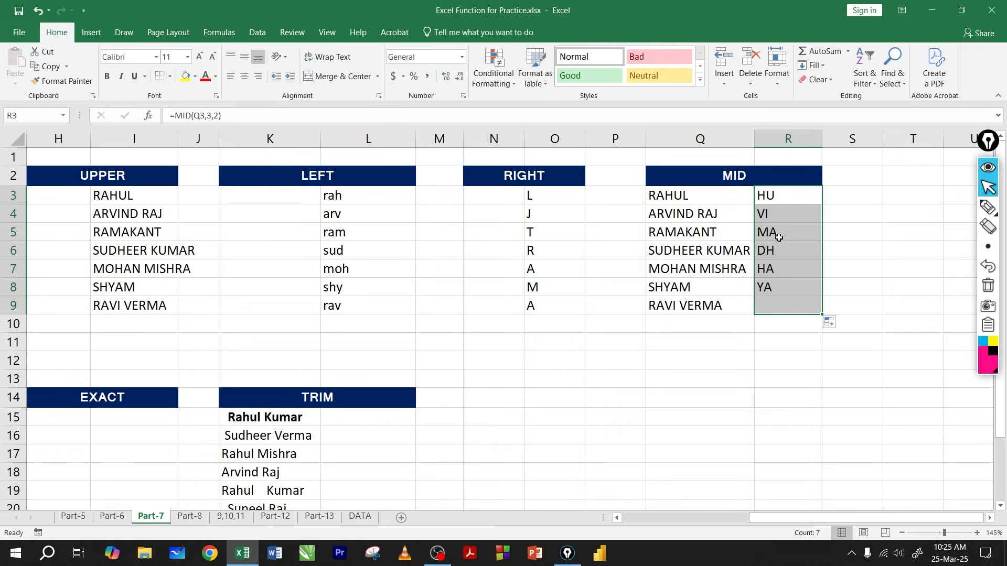
Step: Change the MID formula in R4 to start at character 6 and return 3 characters, giving =MID(Q4,6,3)
left_click(691, 215)
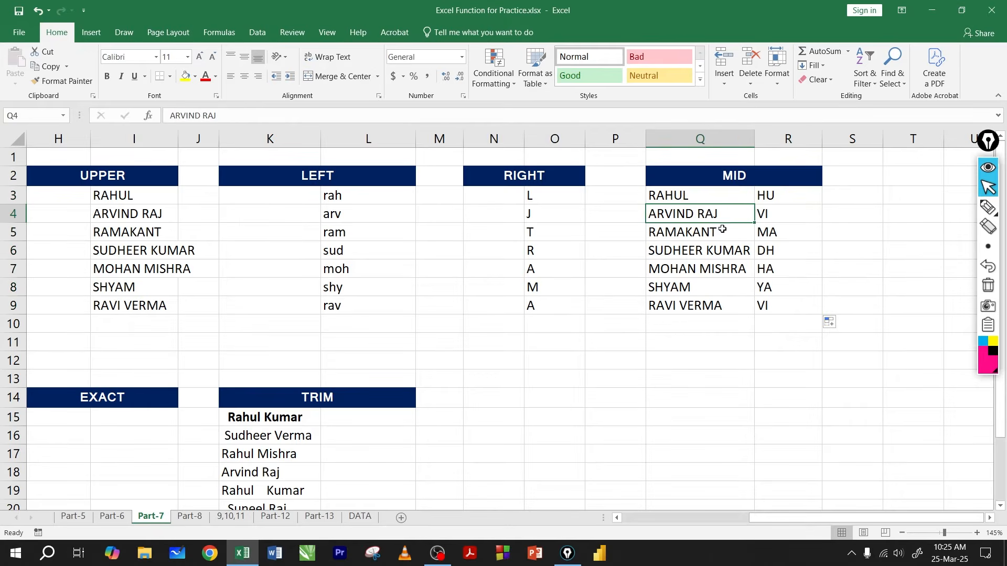
left_click(760, 216)
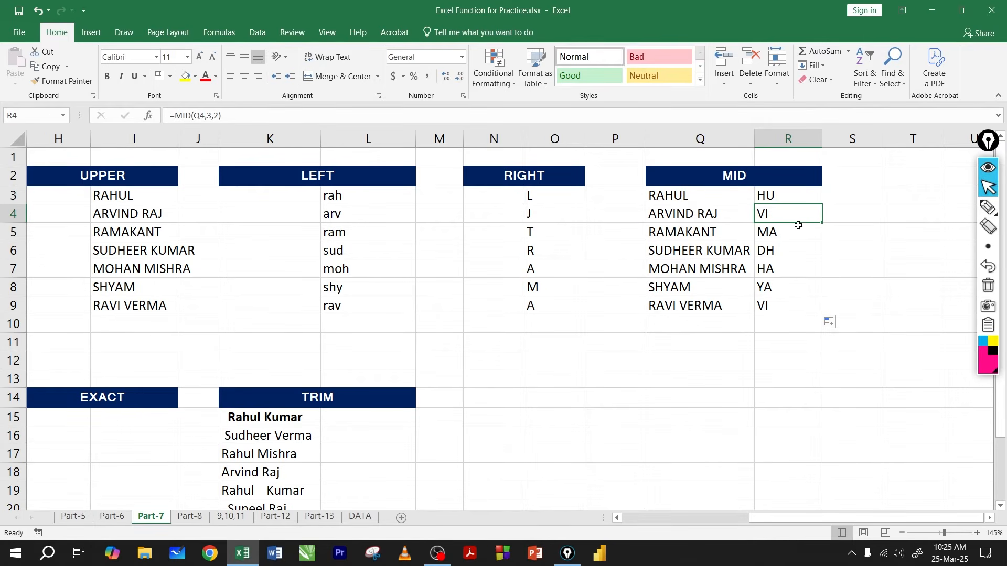
double_click(778, 221)
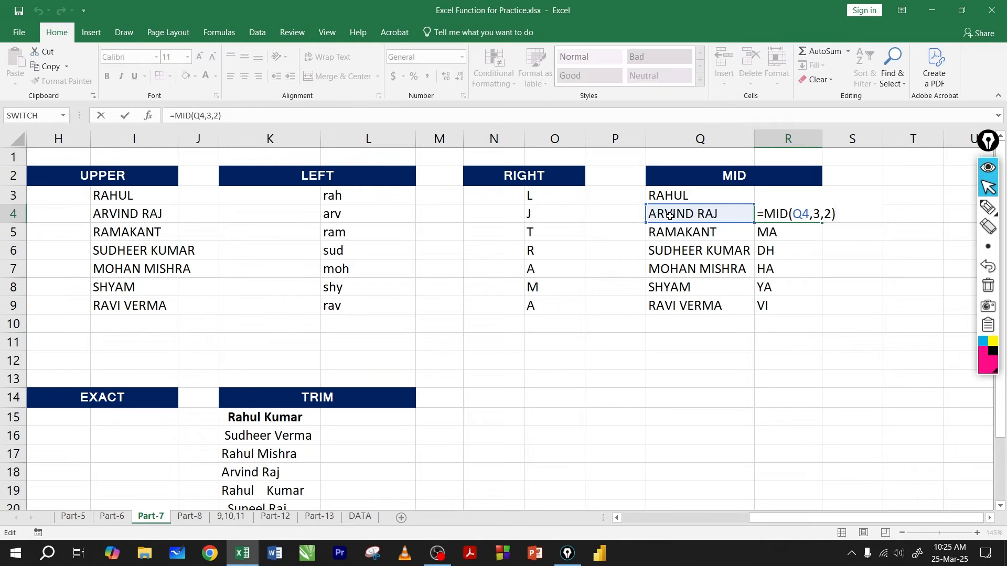
left_click(819, 214)
key("BackSpace")
type("6")
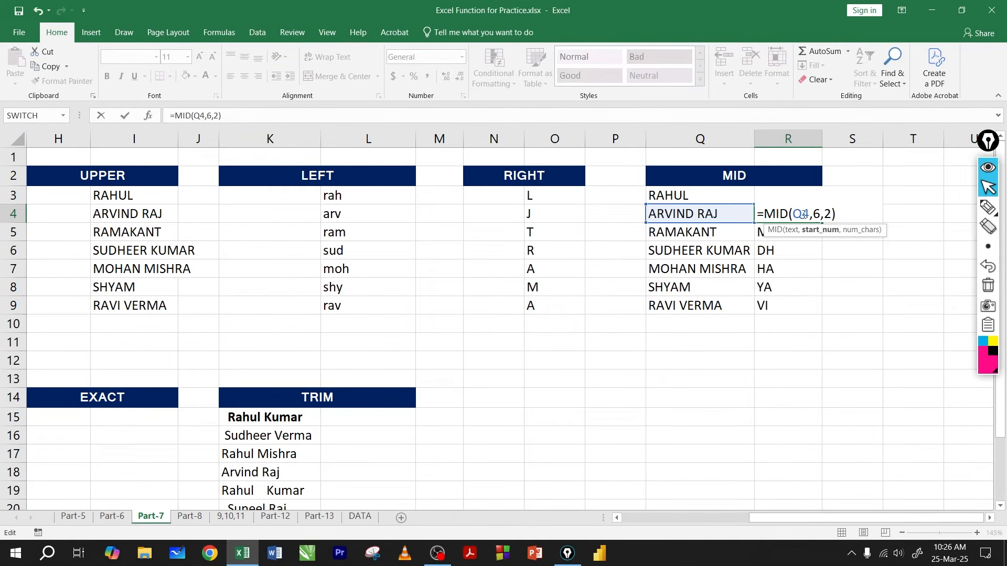
double_click(826, 214)
type("3")
key("Return")
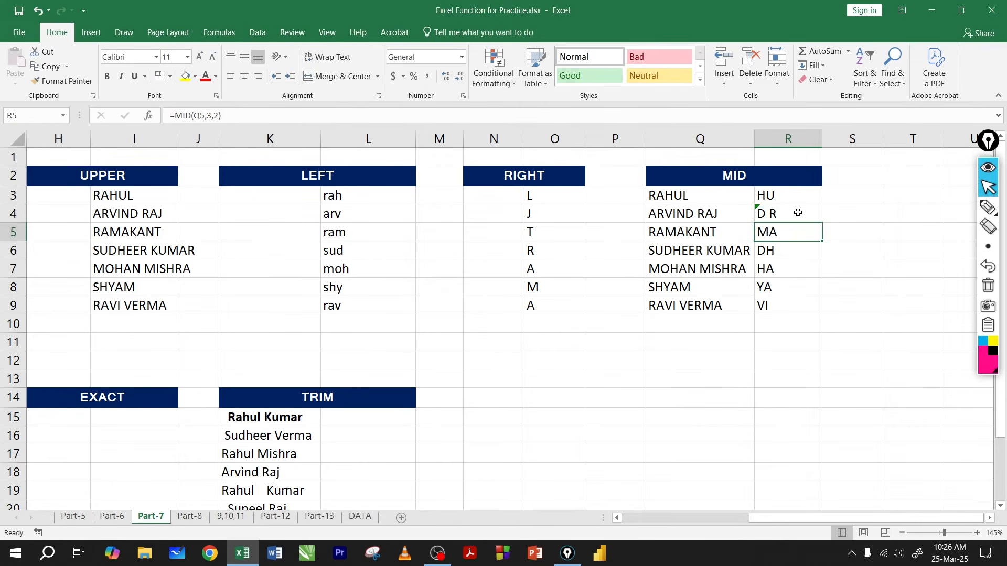
left_click(798, 212)
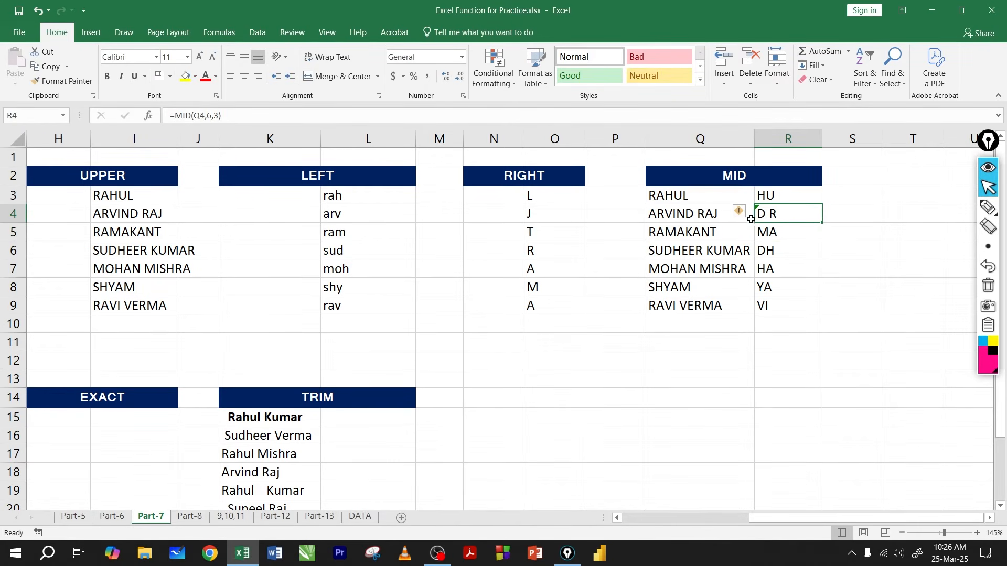
Step: Fill the MID formula in R3 down through R9 so every row starts at character 3 and returns 2 characters
left_click(690, 219)
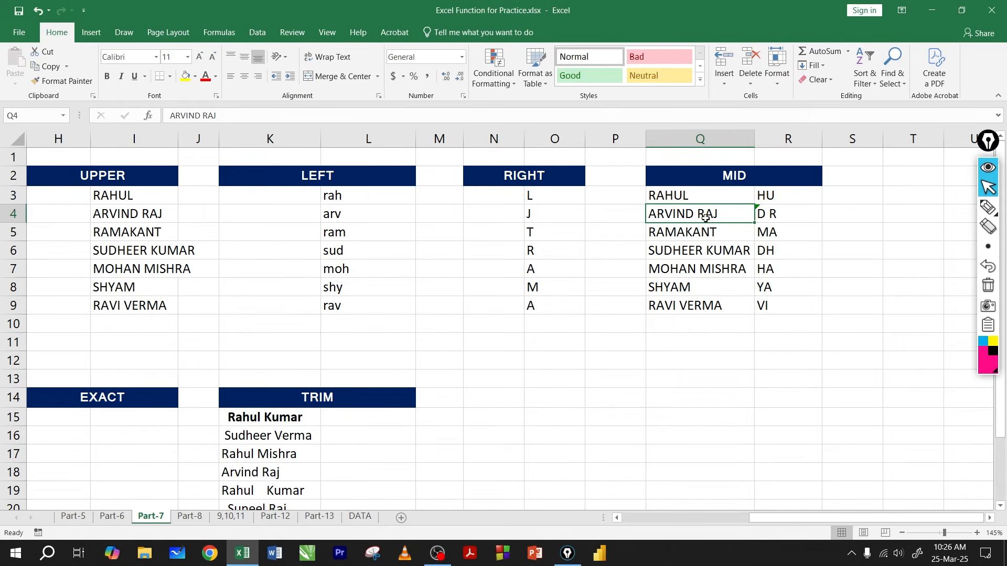
left_click(786, 216)
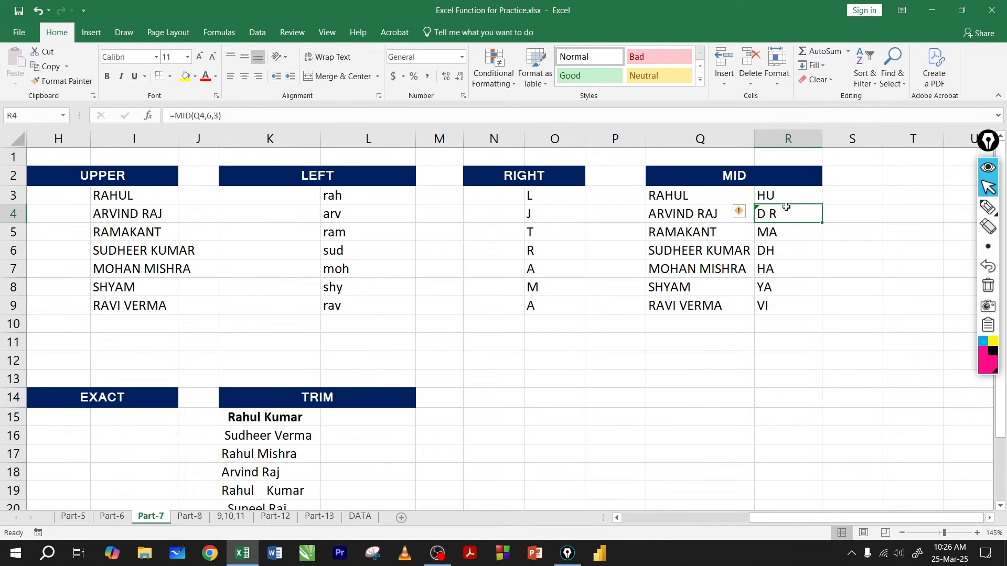
left_click(787, 198)
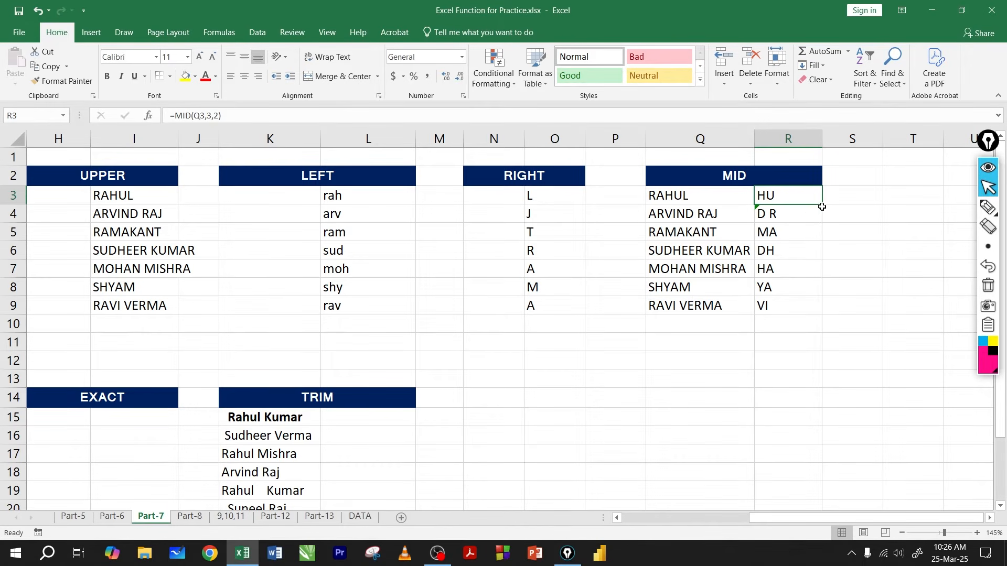
left_click_drag(821, 206, 808, 309)
left_click(778, 311)
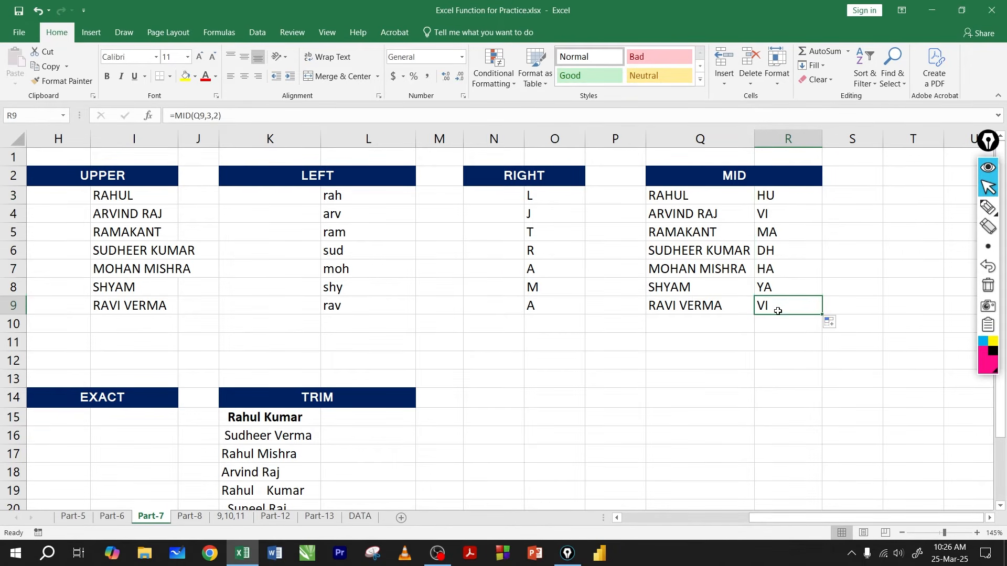
left_click(737, 338)
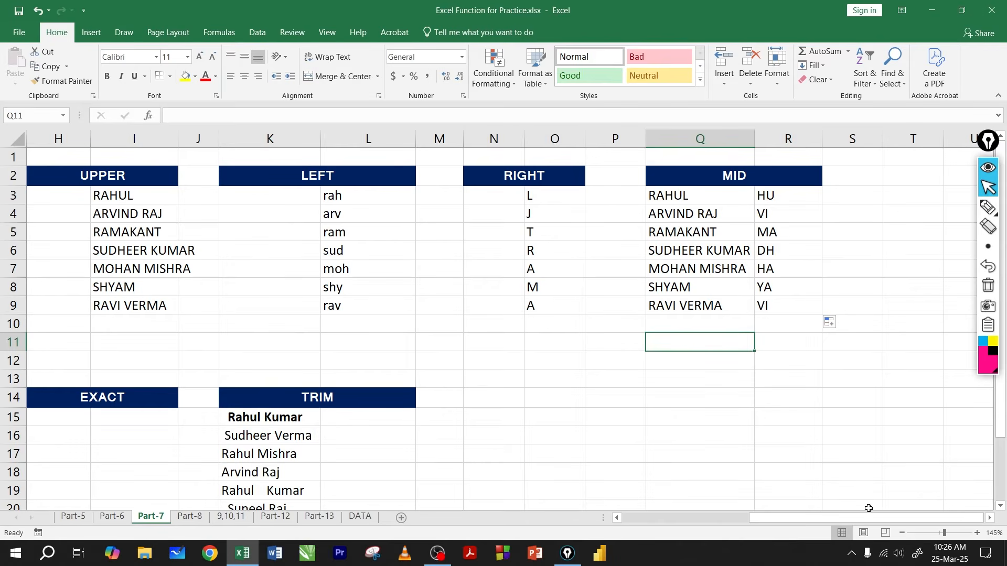
Step: Enter =LEN(B15) in C15 of the LEN section to count the characters in B15
left_click_drag(847, 518, 748, 515)
left_click(209, 302)
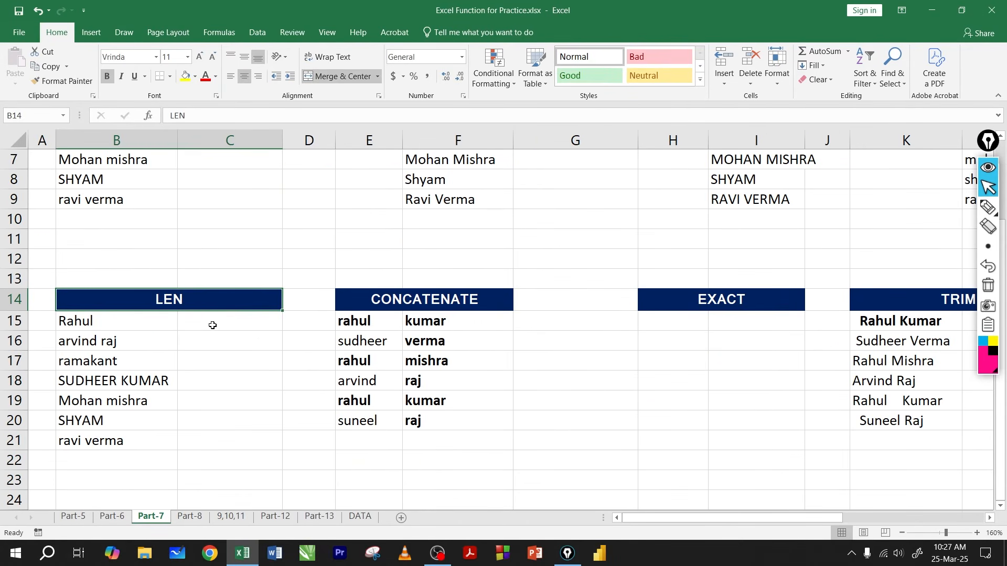
left_click(212, 325)
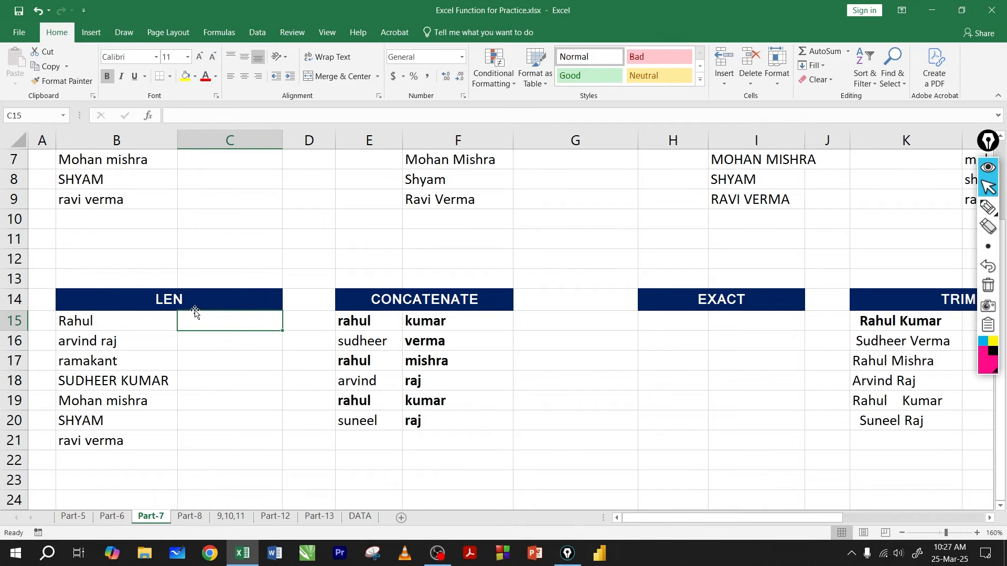
left_click(131, 321)
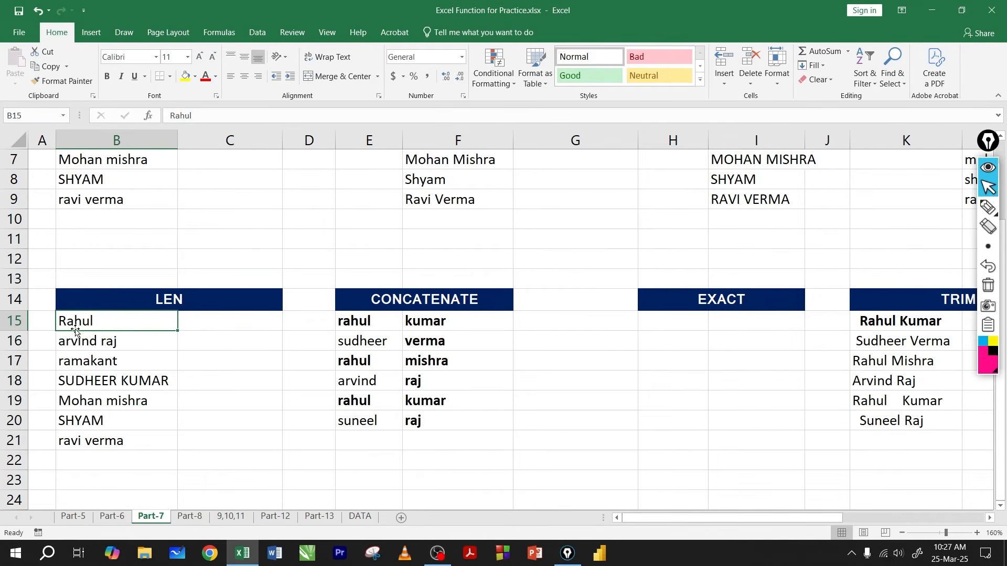
left_click(120, 349)
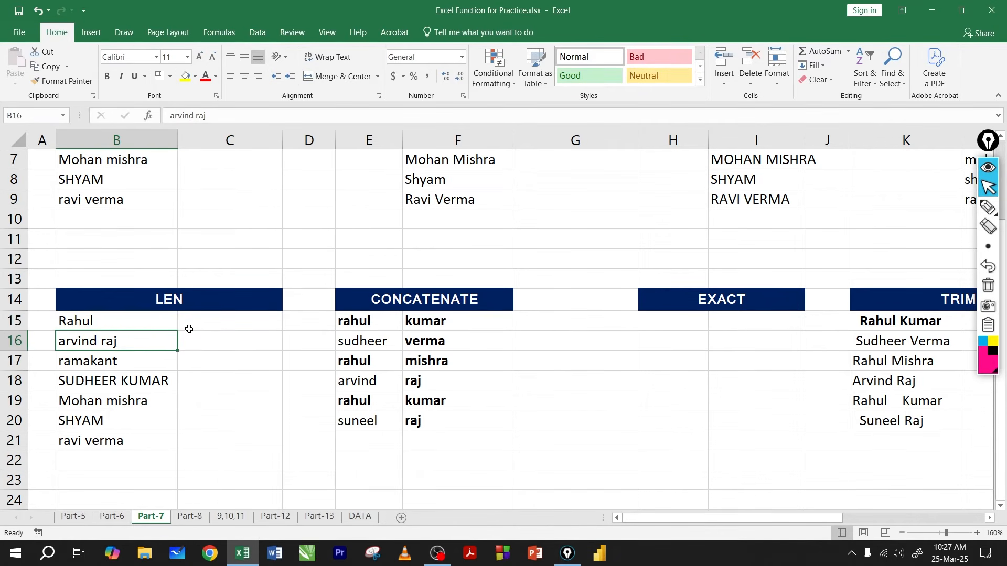
left_click(207, 325)
type("=")
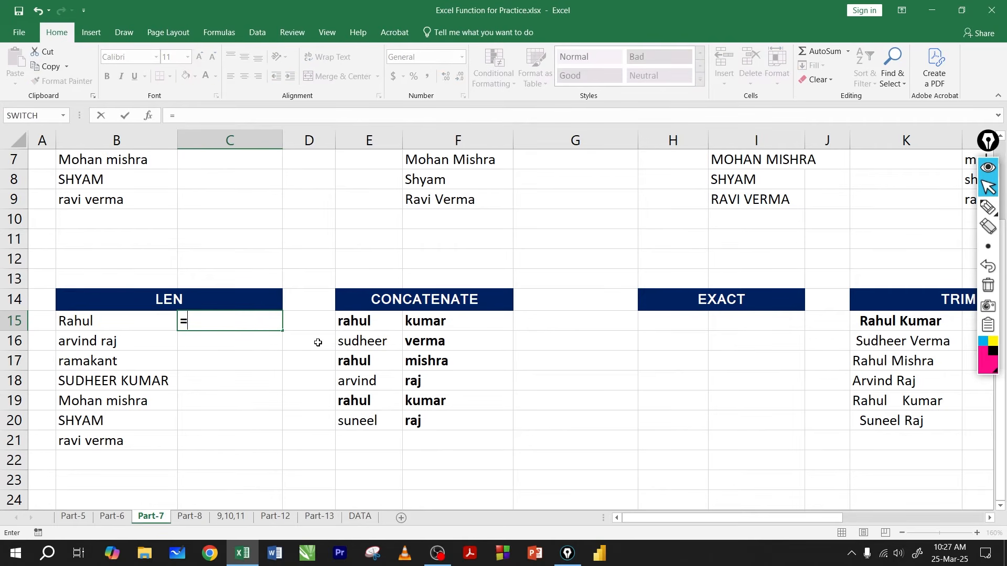
type("len")
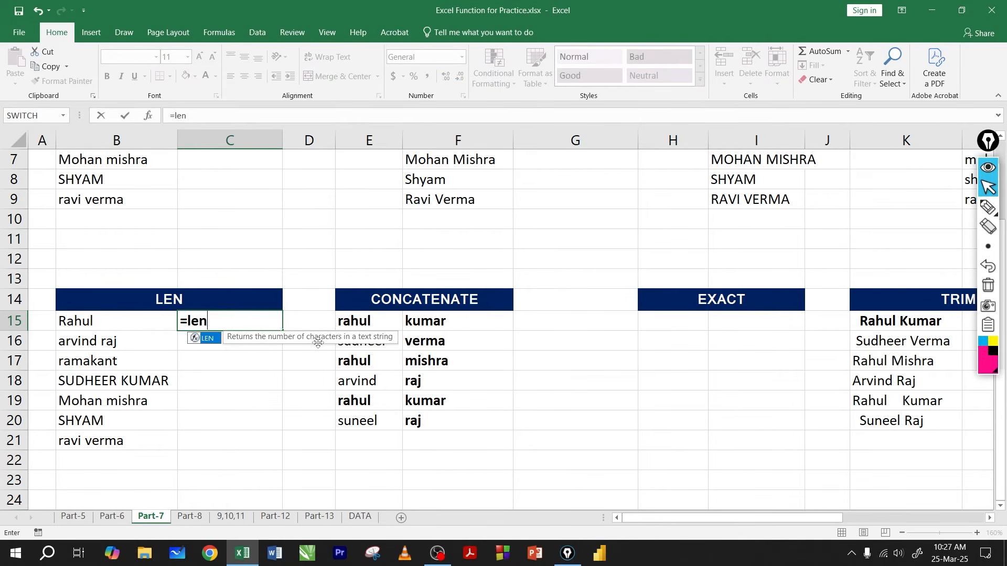
key("Tab")
left_click(150, 316)
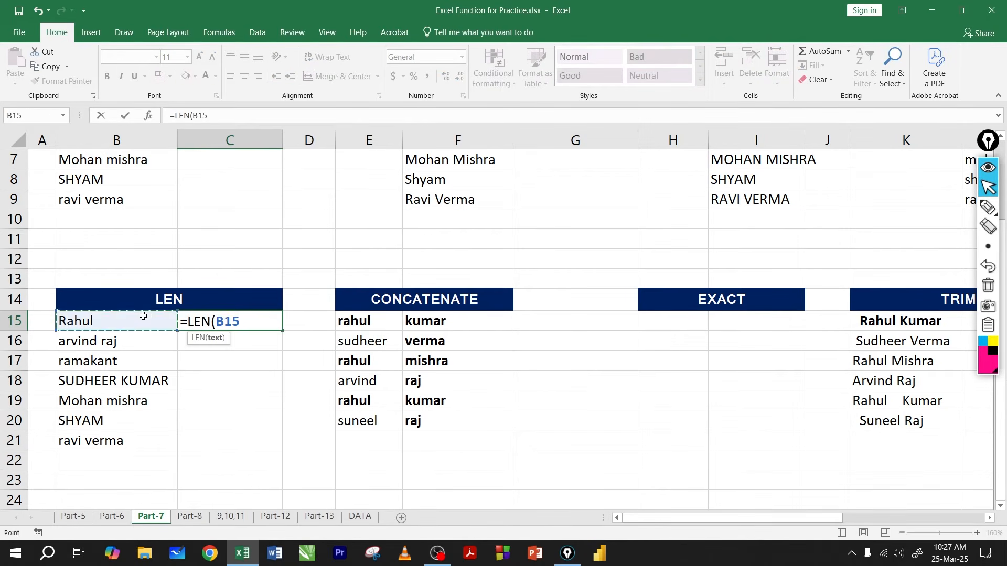
type(")")
key("Return")
Step: Fill the LEN formula from C15 down the column and delete the extra result in C22
left_click(246, 321)
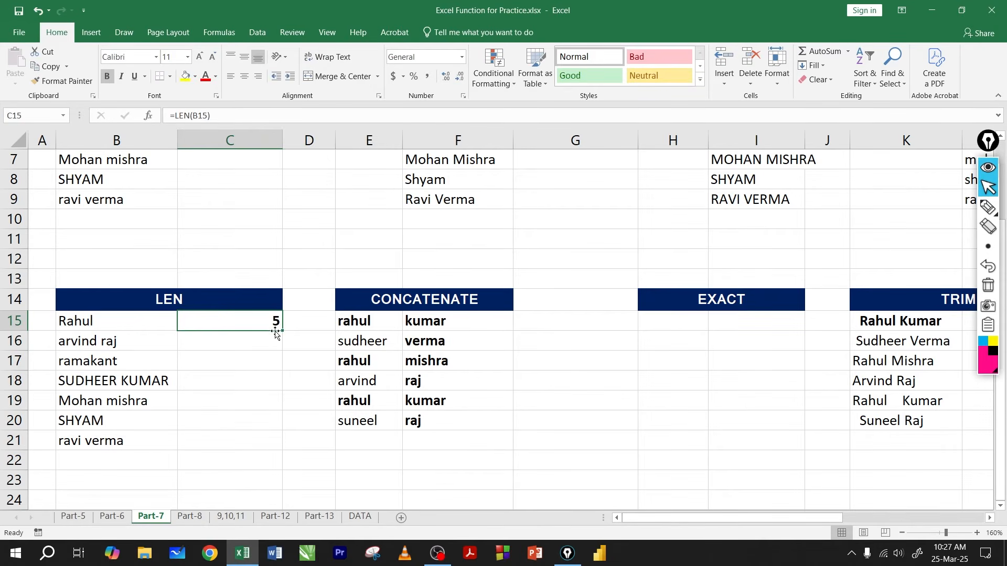
left_click_drag(282, 332, 281, 461)
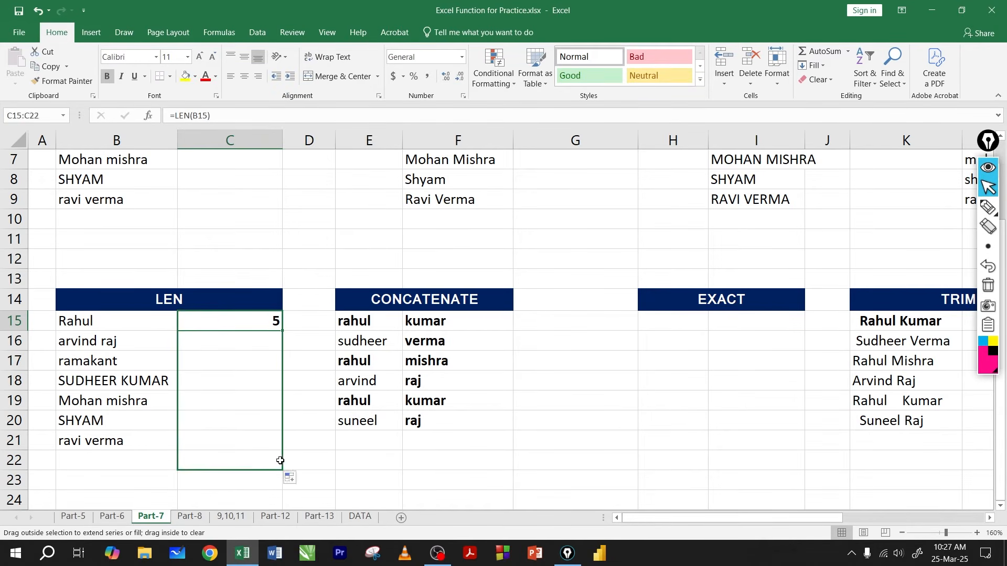
left_click_drag(265, 341, 265, 453)
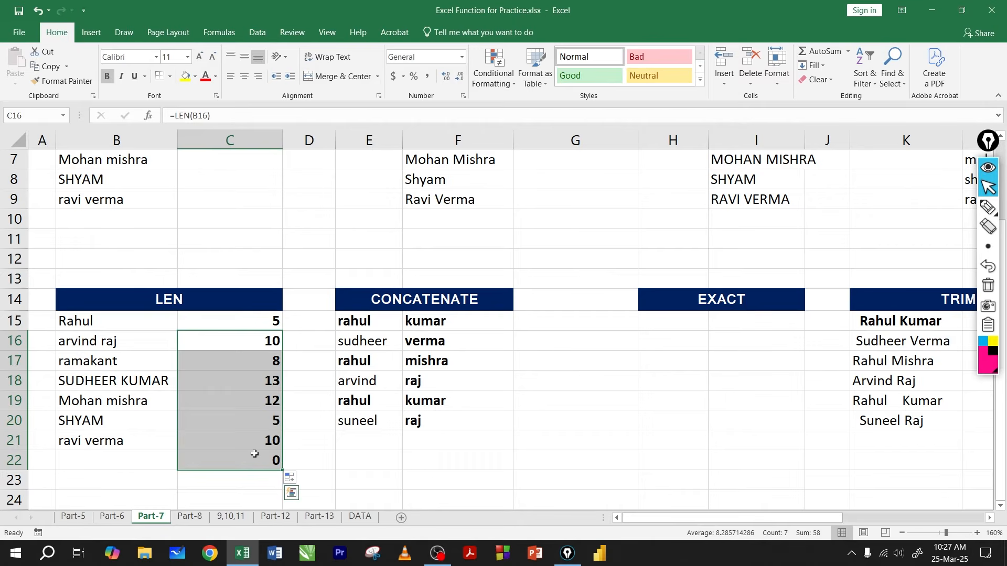
left_click(254, 454)
key("Delete")
Step: Examine the character counts in C15:C21 against the names in B15:B21
left_click(256, 364)
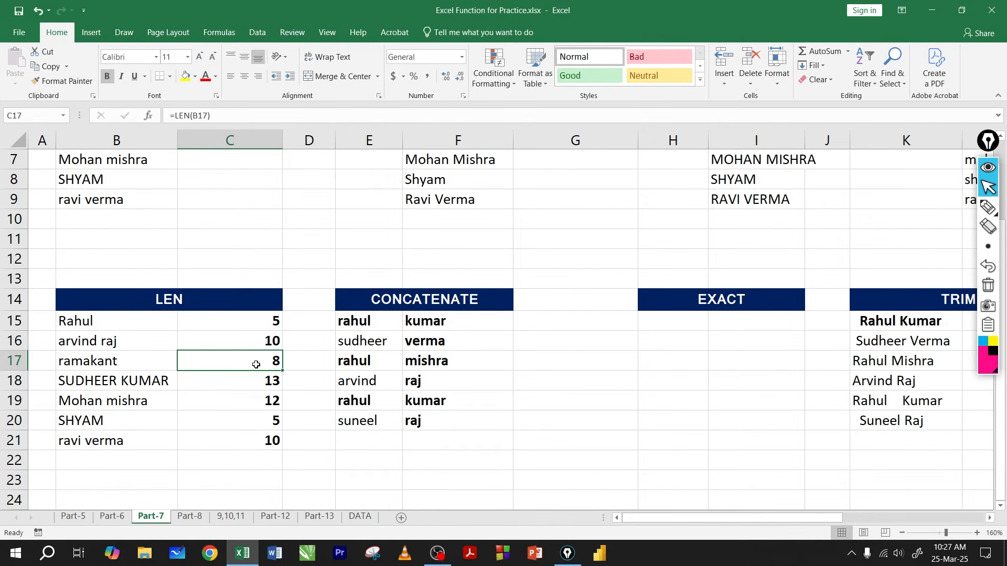
left_click(257, 338)
left_click(253, 362)
left_click(246, 394)
left_click_drag(241, 326, 234, 438)
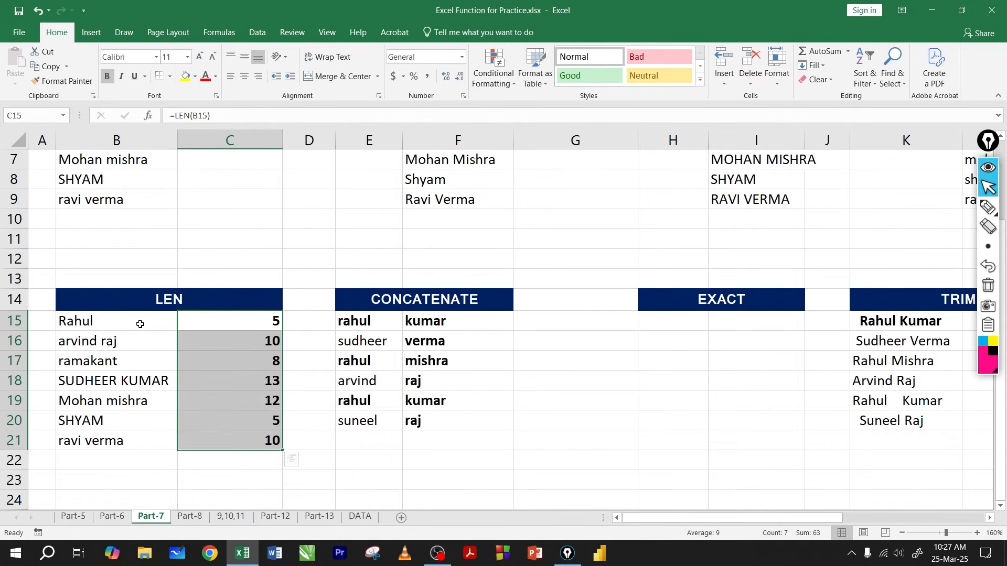
left_click_drag(140, 321, 137, 440)
left_click_drag(234, 329, 241, 441)
left_click(252, 361)
left_click(258, 344)
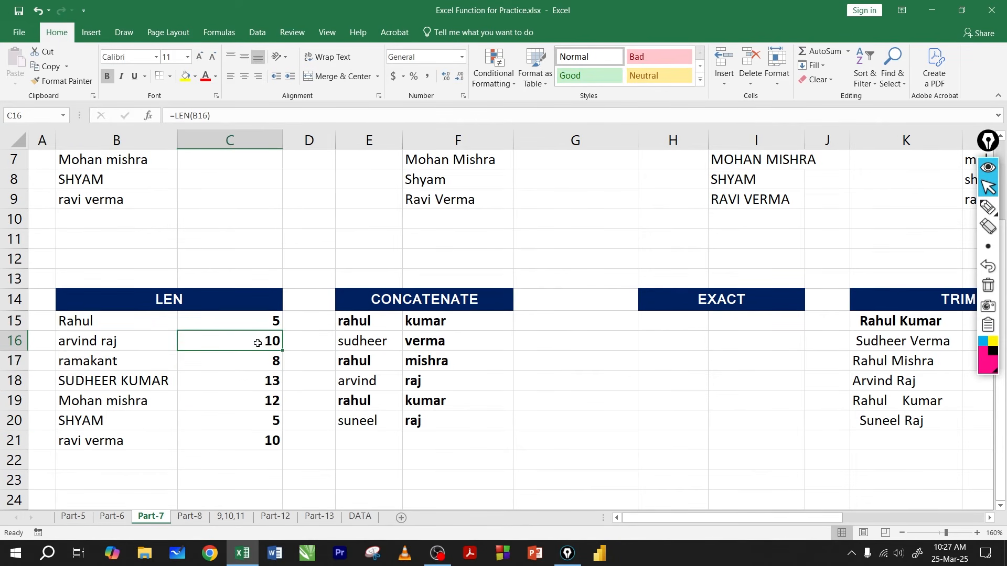
Step: Draw circled annotation-pen notes above the CONCATENATE and EXACT headings and clear the marks
left_click(471, 314)
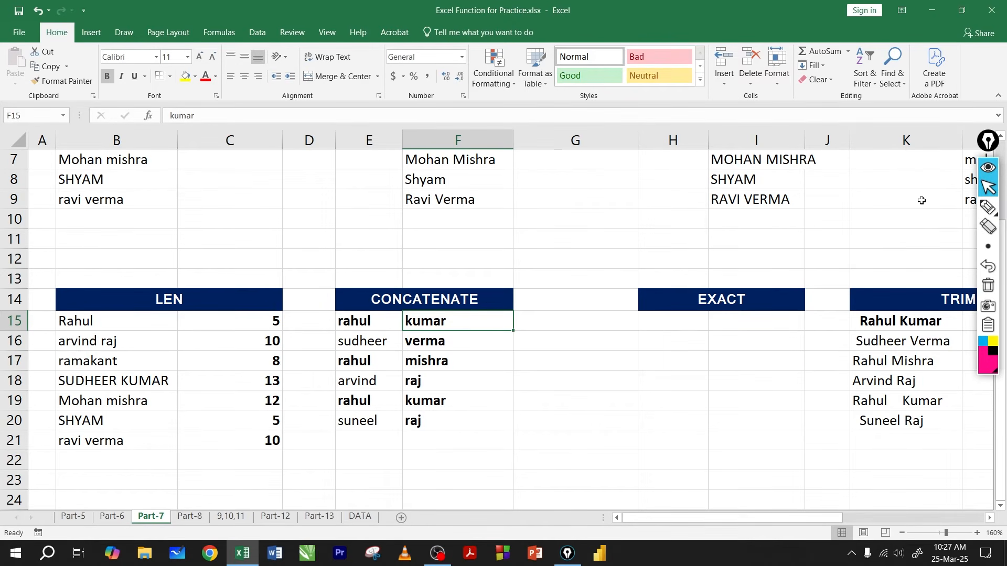
left_click(988, 207)
mouse_move(622, 200)
left_mouse_down()
mouse_move(655, 219)
mouse_move(675, 206)
left_mouse_up()
mouse_move(690, 195)
left_mouse_down()
mouse_move(697, 191)
mouse_move(694, 199)
left_mouse_up()
left_click_drag(682, 163, 713, 163)
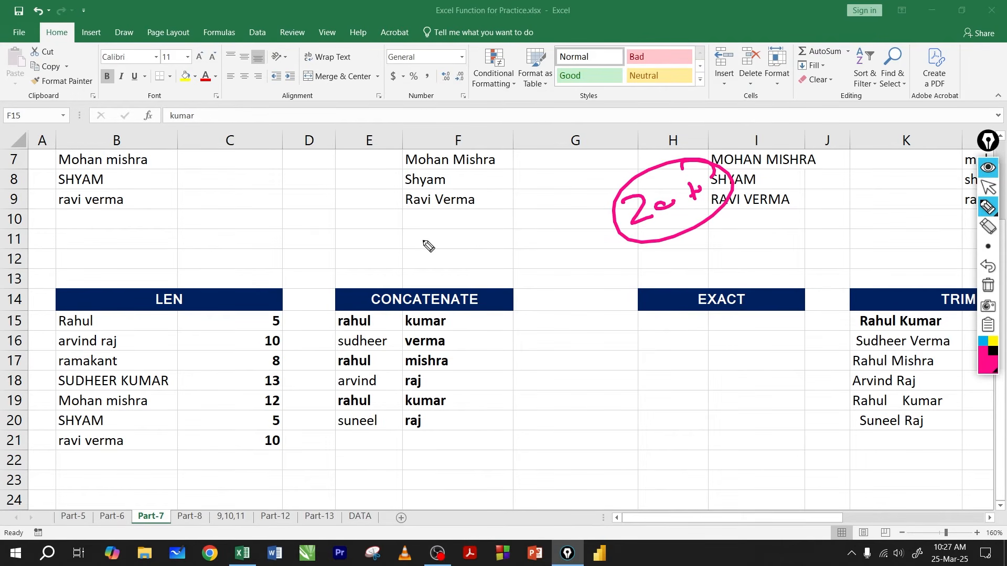
mouse_move(420, 245)
left_mouse_down()
mouse_move(436, 237)
mouse_move(381, 251)
mouse_move(475, 201)
left_mouse_up()
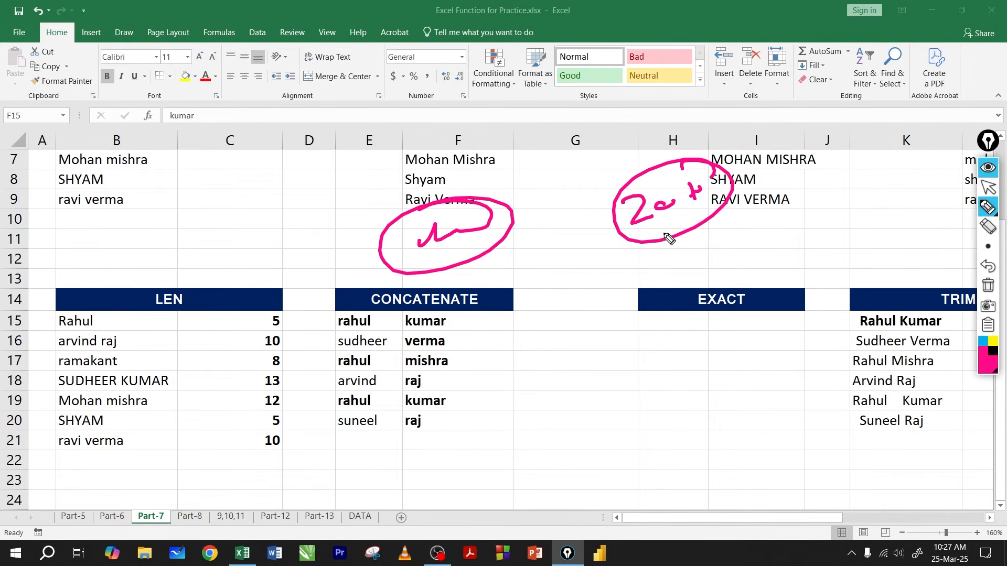
left_click(988, 285)
left_click(986, 188)
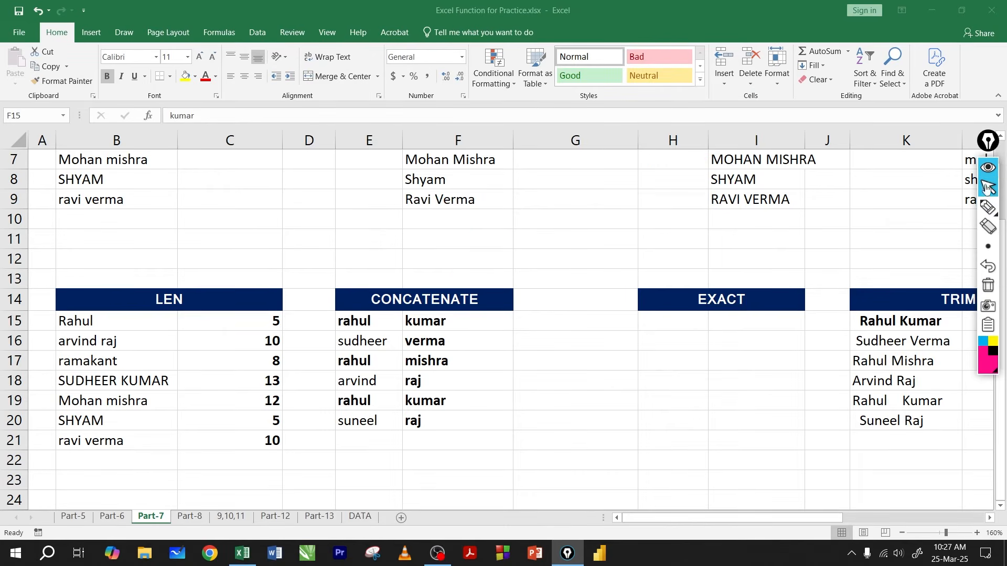
Step: Examine the first names in E15:E20 and the surnames in F15:F20 under the CONCATENATE heading
left_click(427, 254)
left_click(296, 326)
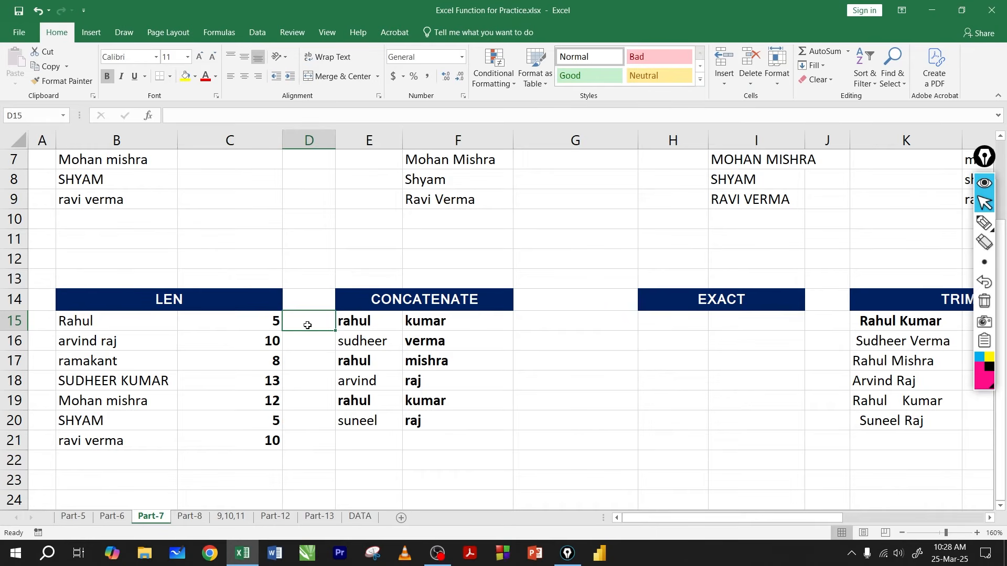
left_click_drag(211, 240, 478, 344)
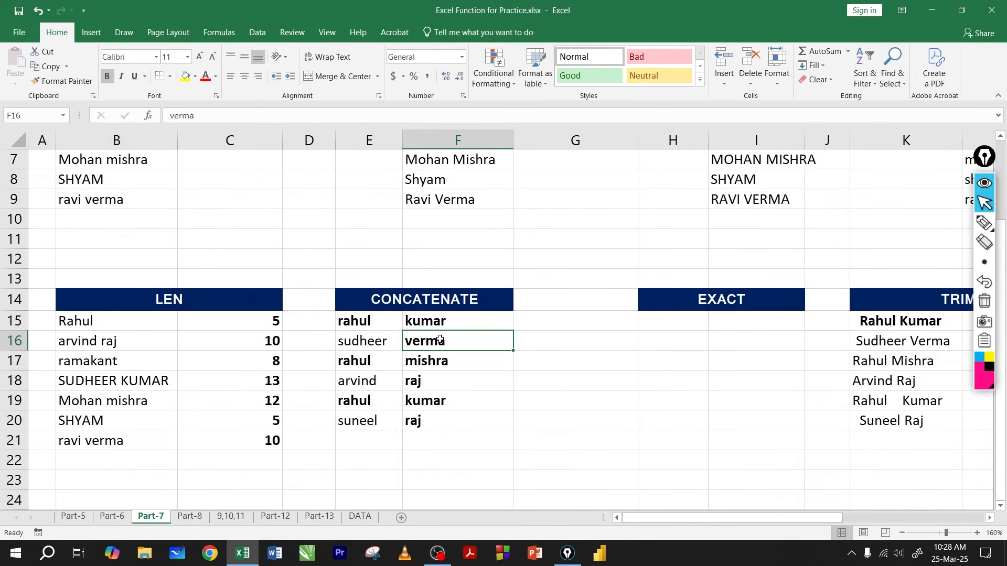
left_click(434, 301)
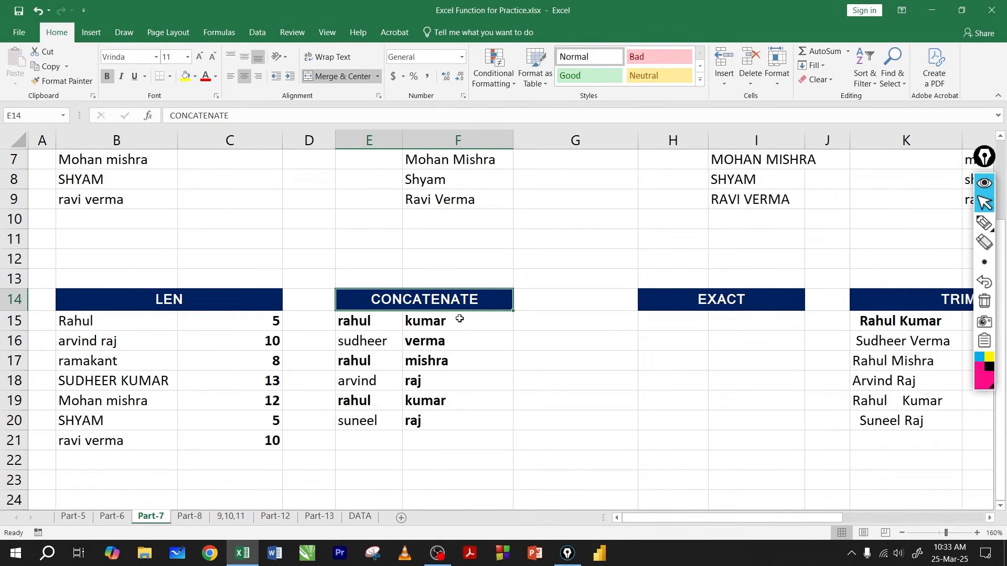
left_click_drag(367, 322, 367, 419)
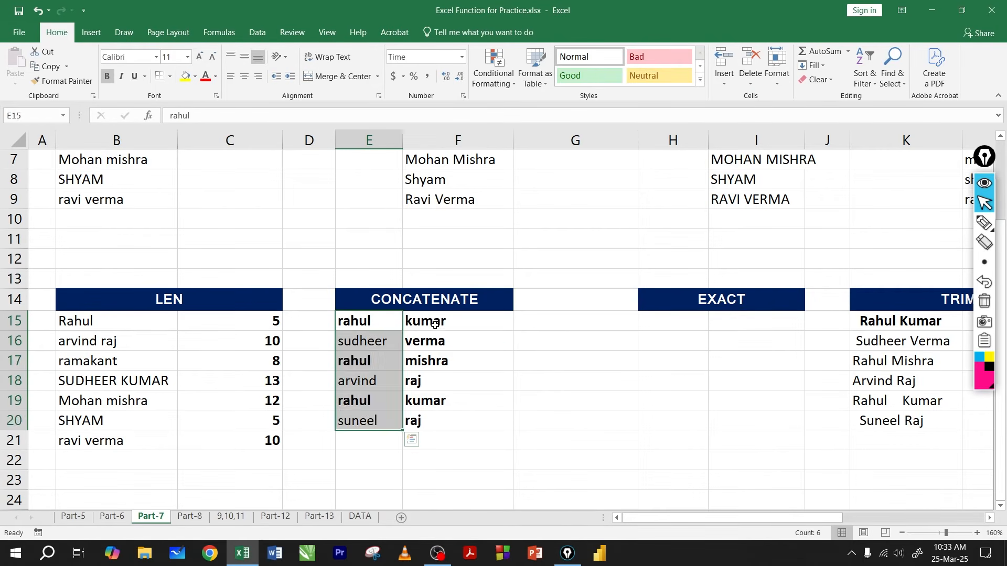
left_click_drag(434, 325, 427, 419)
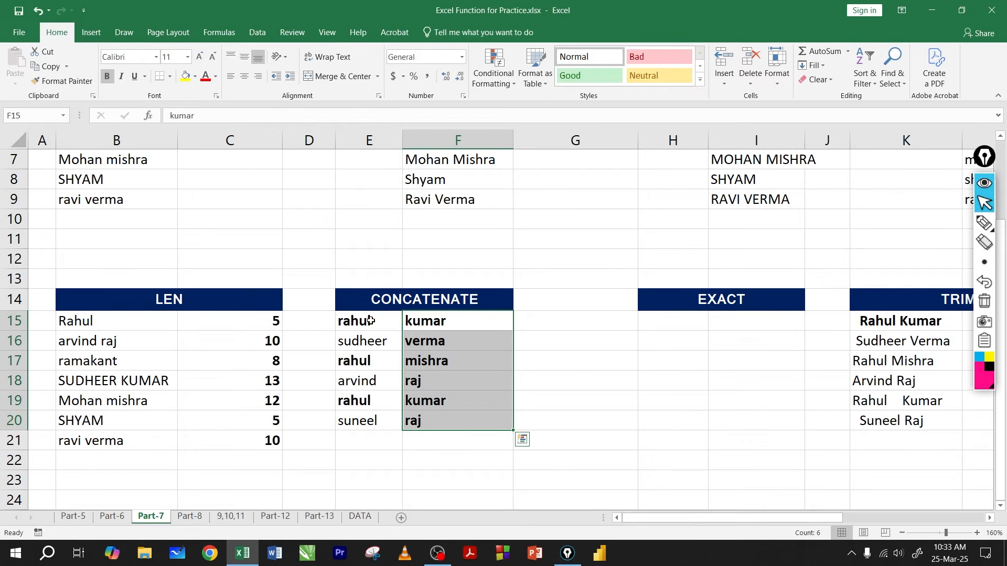
left_click_drag(374, 323, 362, 422)
left_click(436, 326)
left_click_drag(437, 326, 428, 419)
left_click_drag(373, 321, 437, 321)
Step: Compare the name columns E and F with the empty cells G15:G20 intended for the combined names
left_click(536, 324)
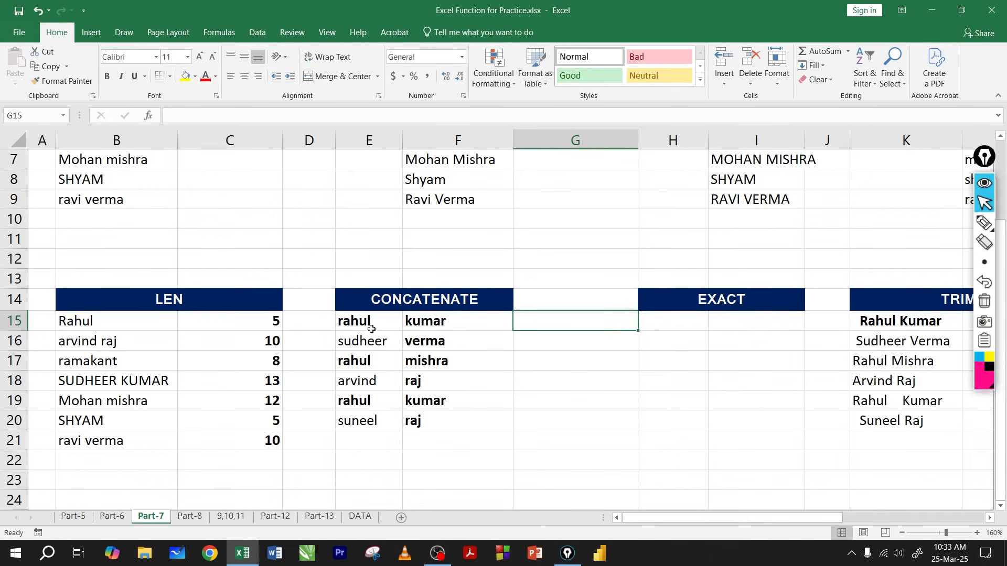
left_click_drag(367, 321, 362, 440)
left_click_drag(442, 324, 449, 415)
left_click_drag(532, 328, 526, 413)
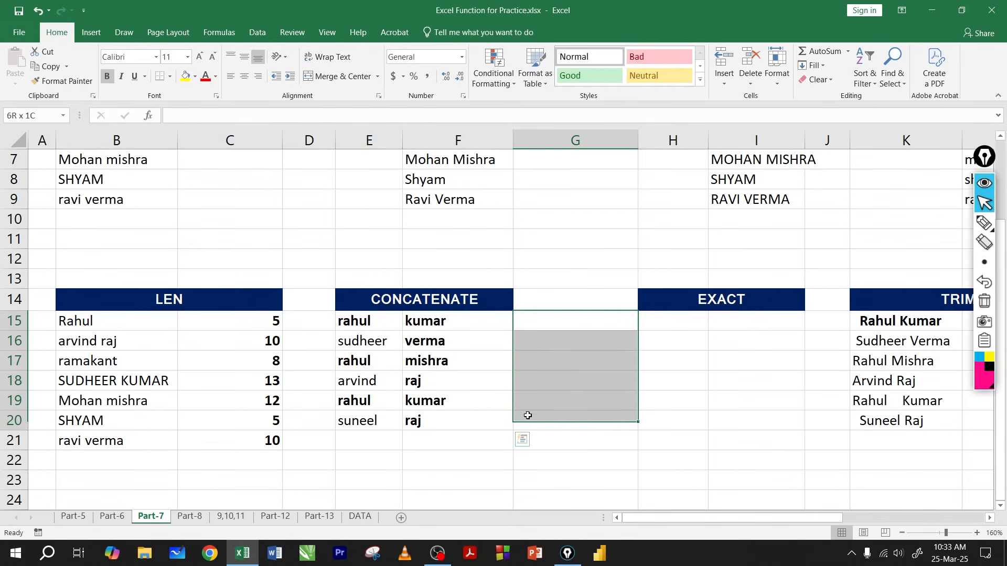
left_click_drag(381, 324, 540, 327)
left_click(546, 325)
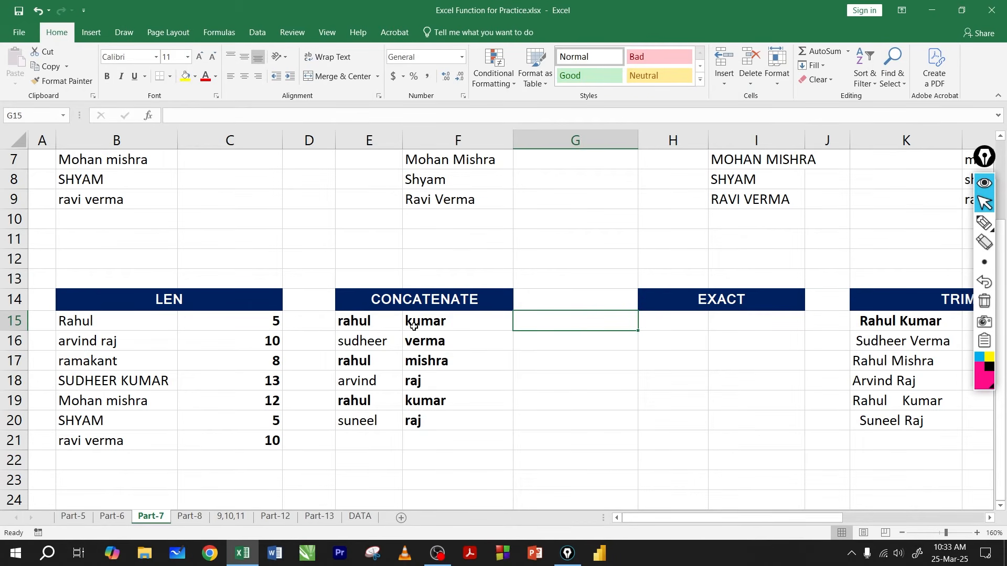
left_click(424, 302)
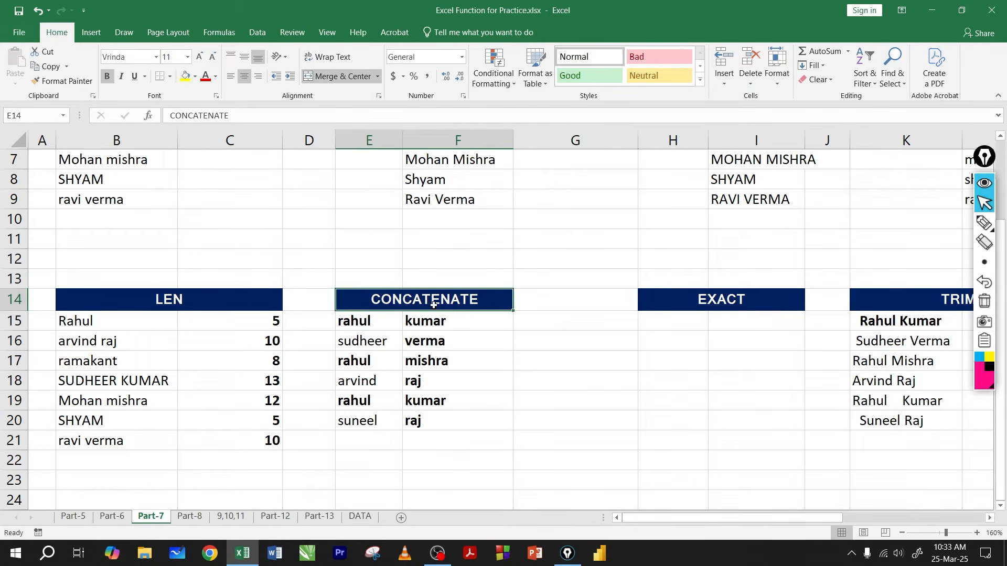
Step: Join the first name in E15 and the surname in F15 by entering =CONCAT(E15,F15) in G15
left_click(541, 321)
type("=c")
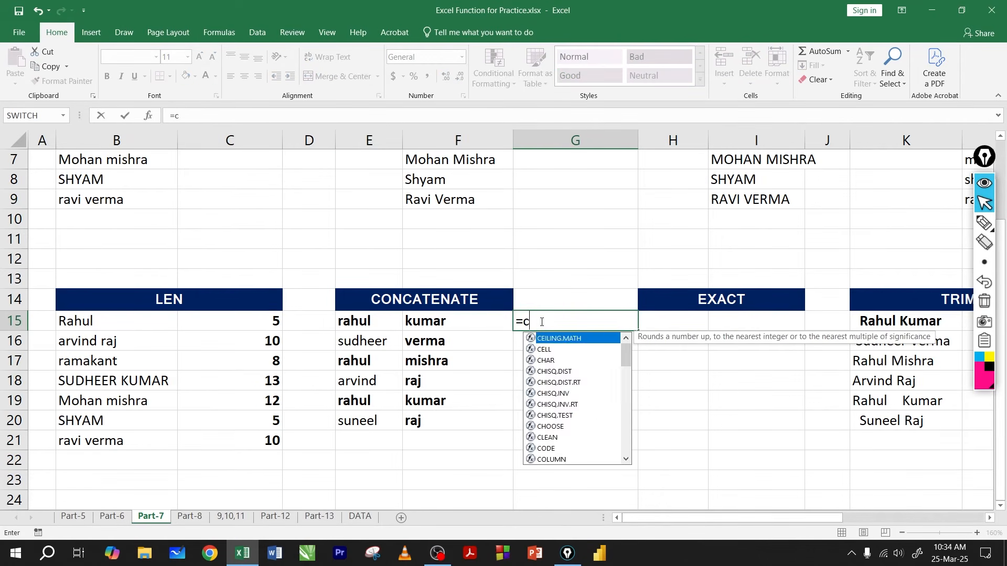
type("on")
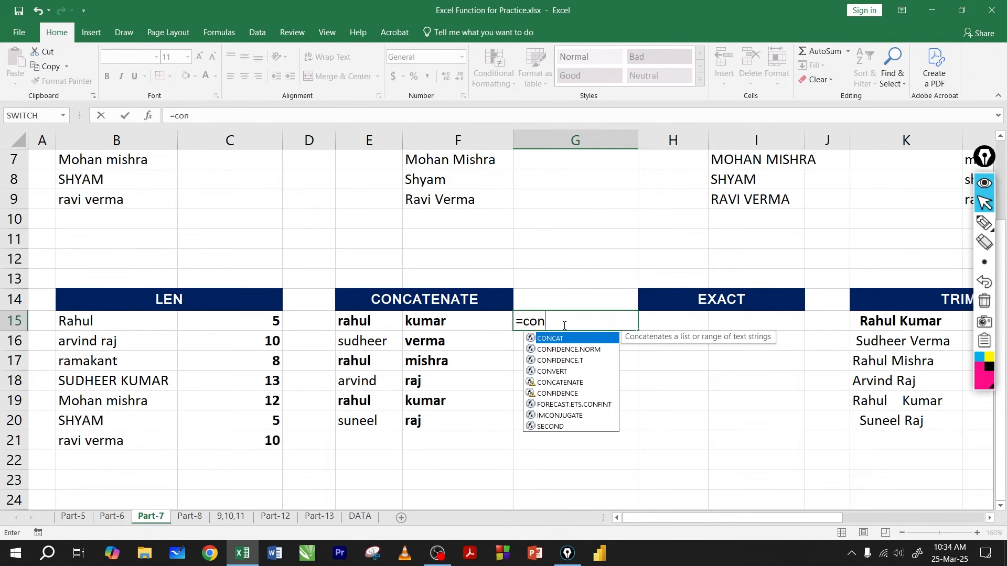
type("c")
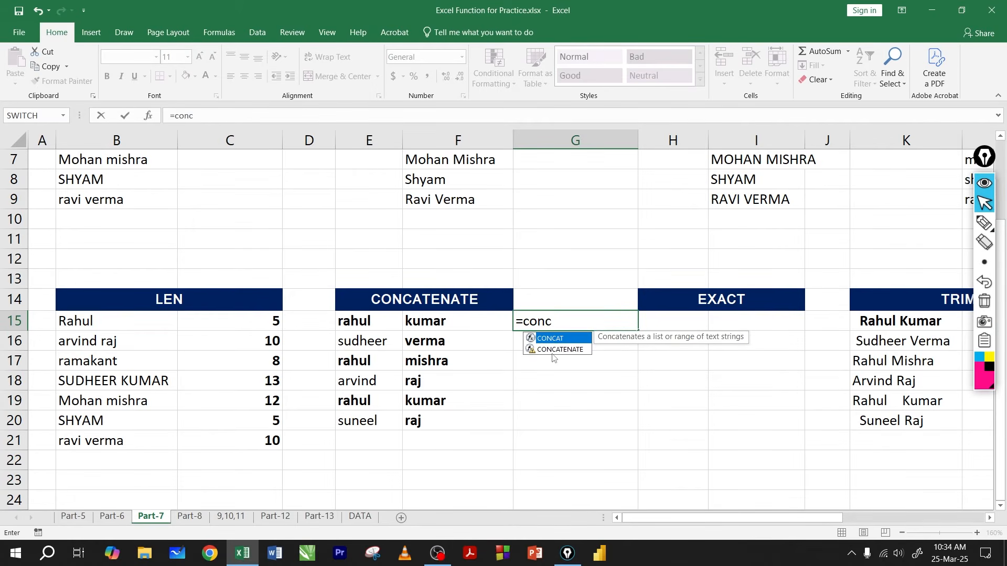
key("Tab")
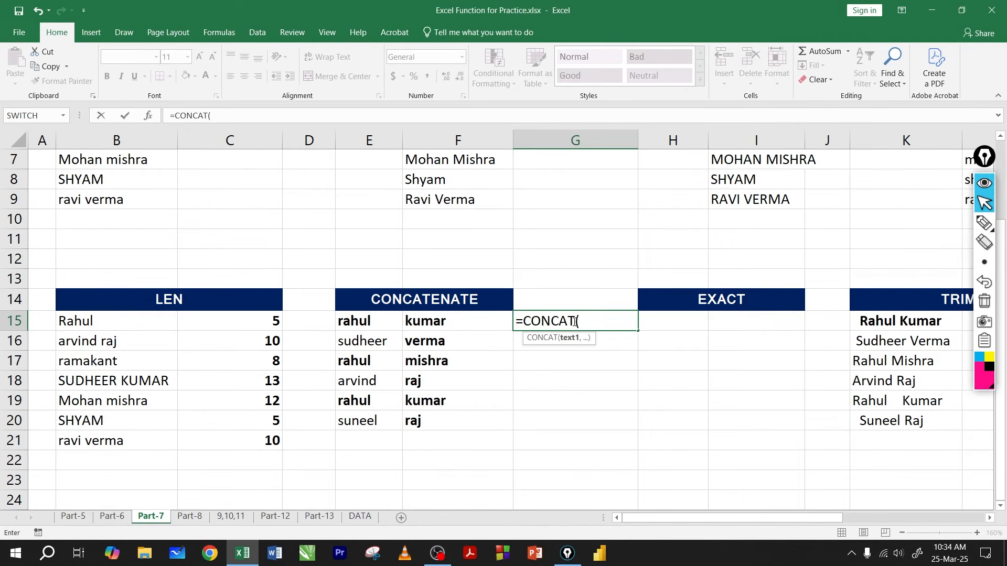
left_click(378, 321)
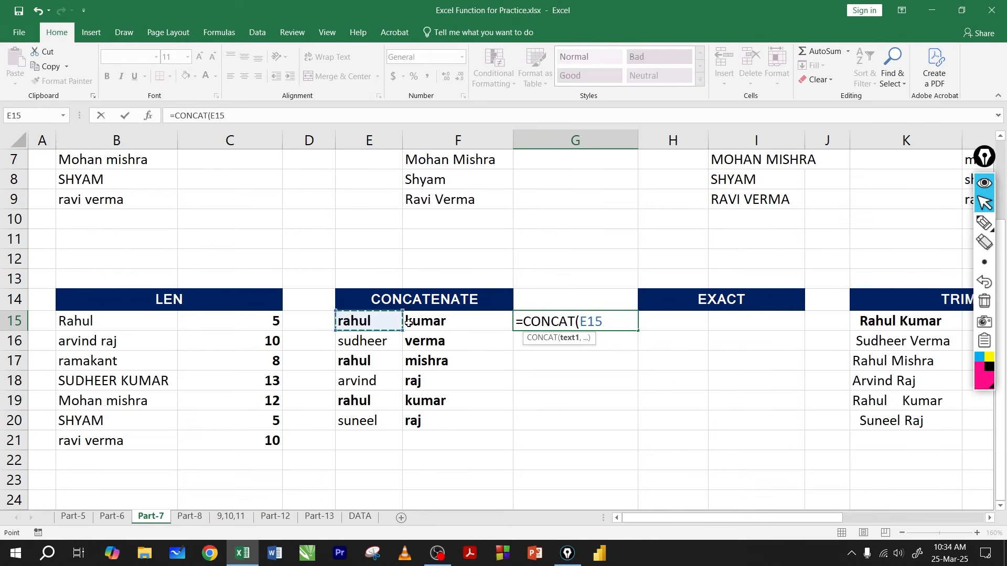
type(",")
left_click(433, 326)
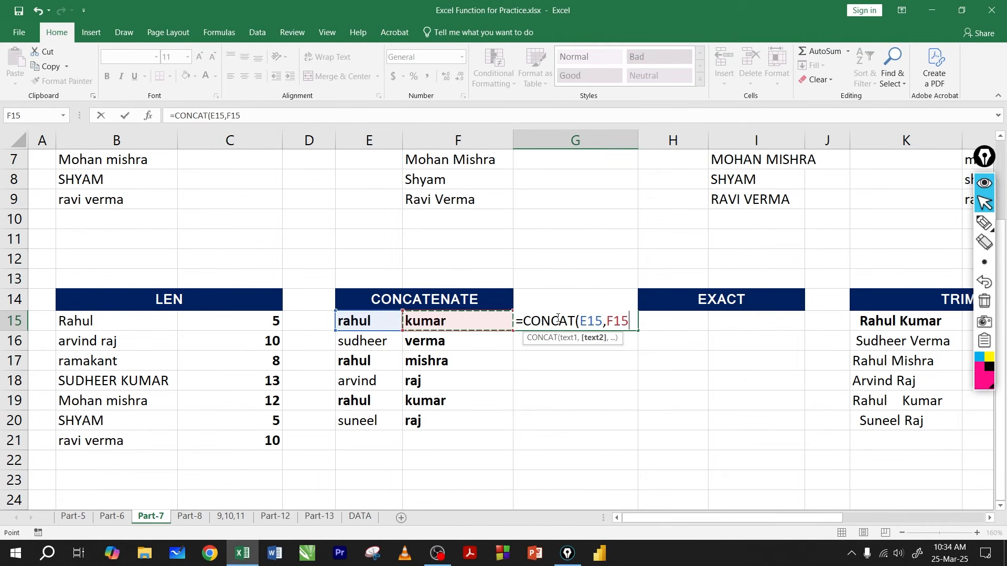
key("ctrl+Return")
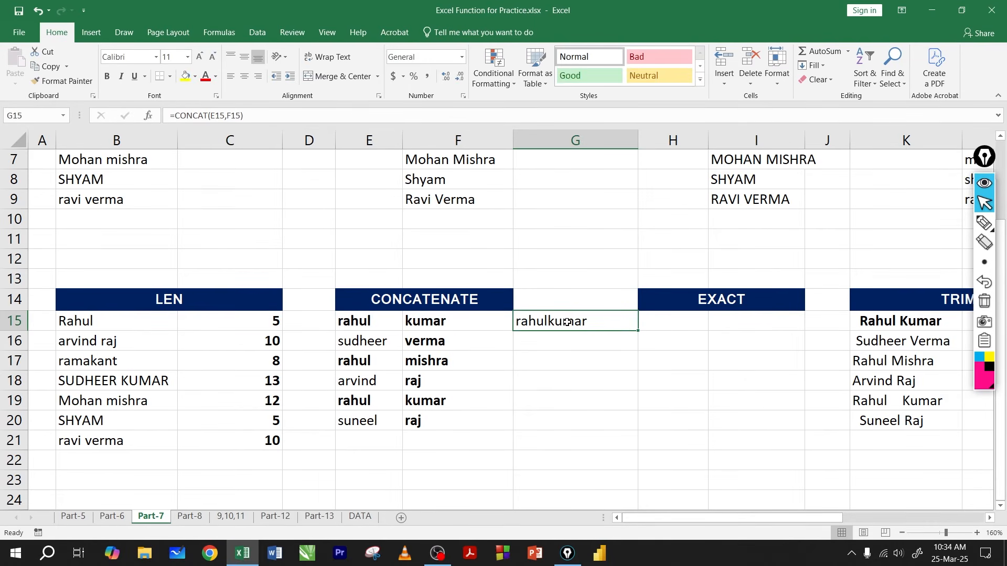
Step: Fill the CONCAT formula down to G20, and clear the copies from G16:G21
left_click_drag(637, 333, 635, 427)
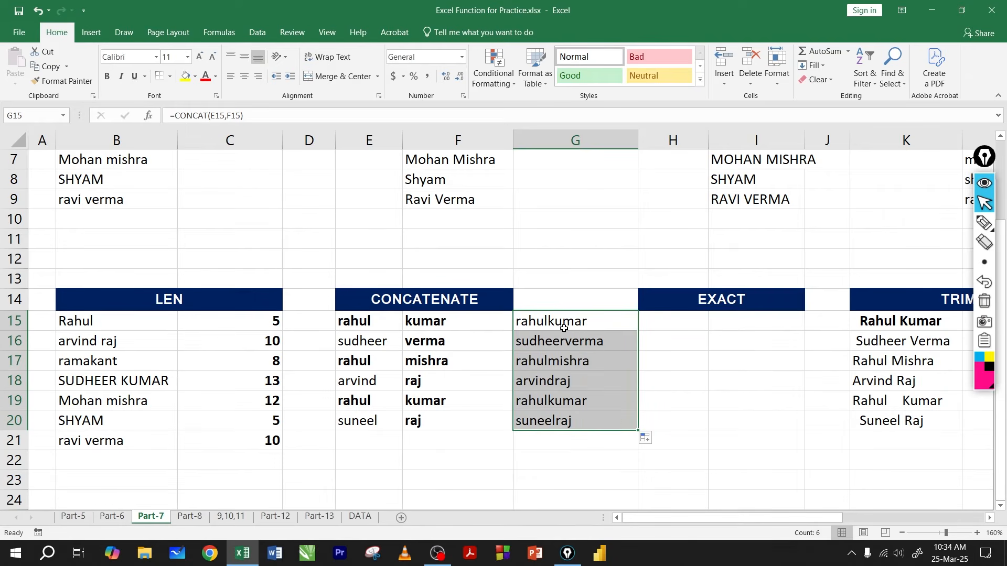
left_click_drag(560, 341, 573, 441)
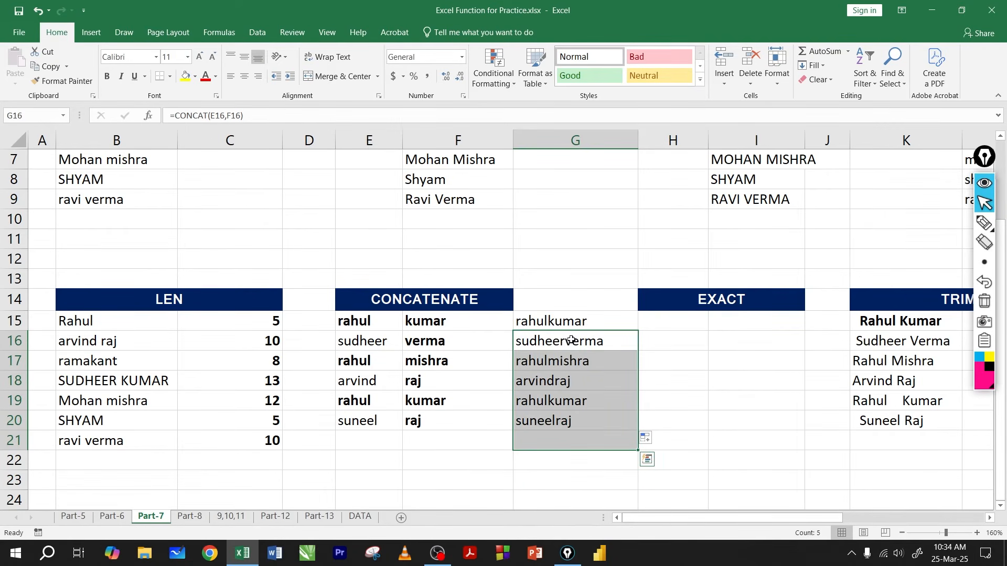
key("Delete")
Step: Remove the F15 argument from the CONCAT formula in G15, leaving only E15 inside the parentheses
left_click(573, 322)
key("F2")
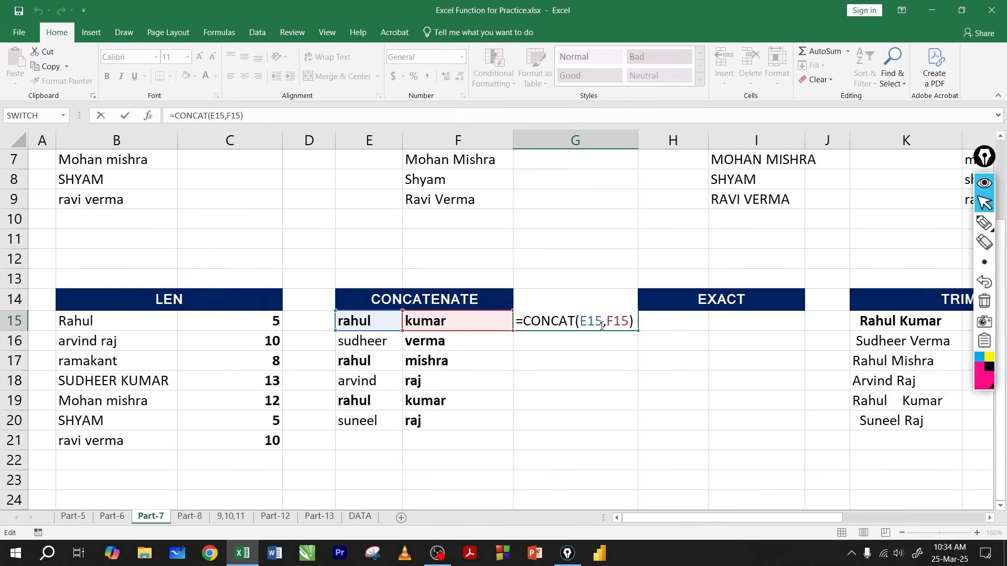
left_click(628, 321)
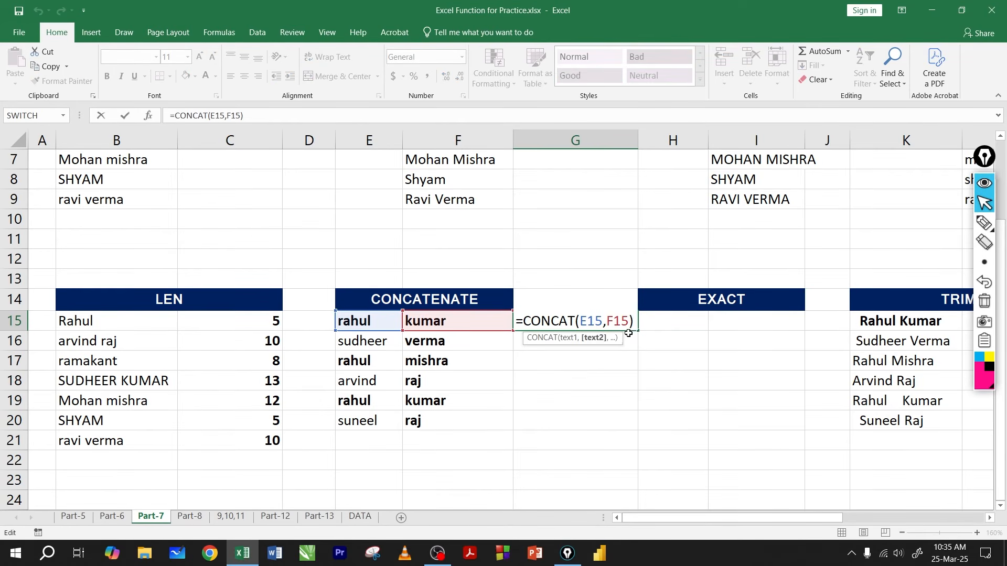
key("BackSpace")
key("BackSpace")
key("BackSpace")
key("BackSpace")
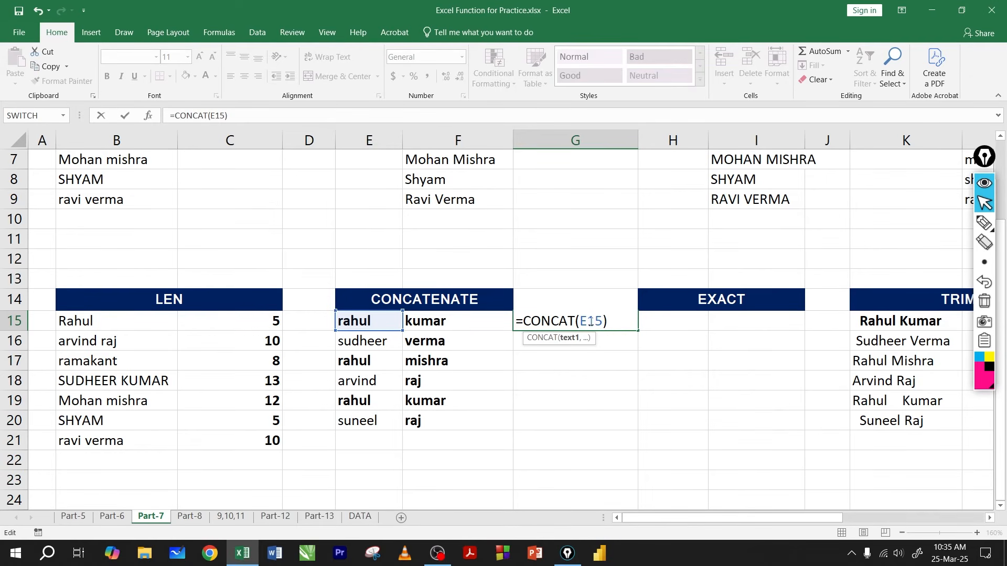
Step: Try adding empty comma-separated arguments after E15 in the CONCAT formula, and remove the extra commas
type(",")
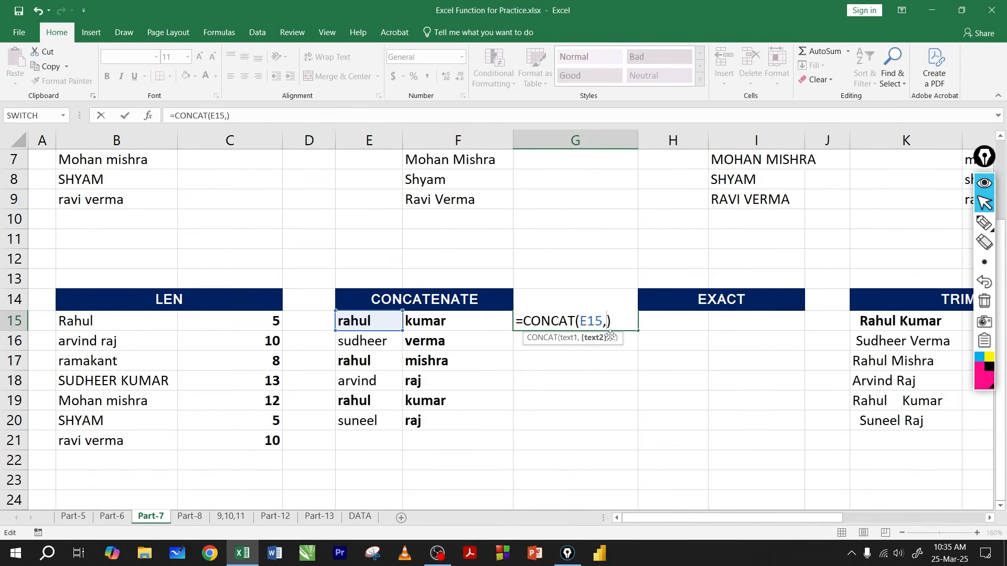
type(",,")
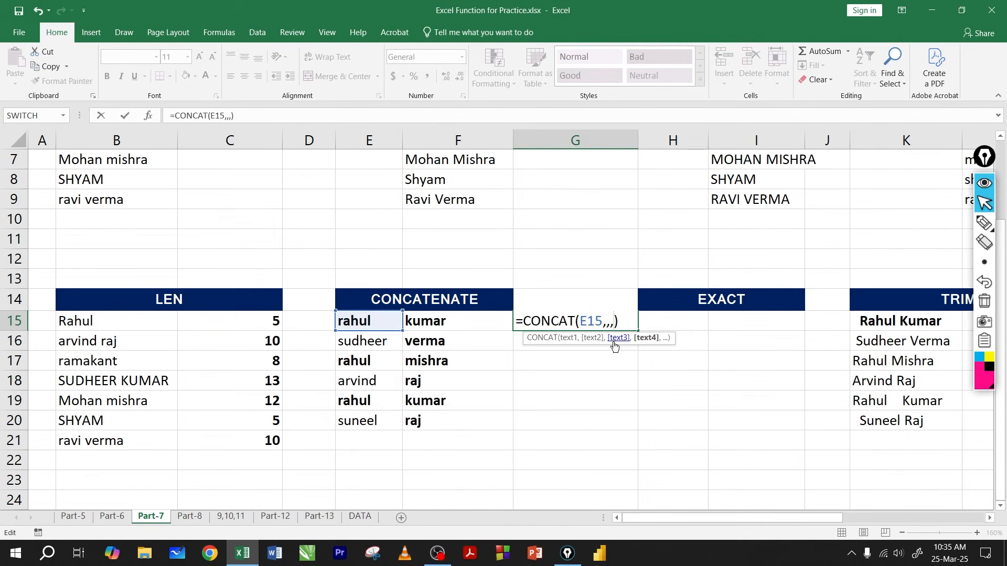
key("BackSpace")
key("BackSpace")
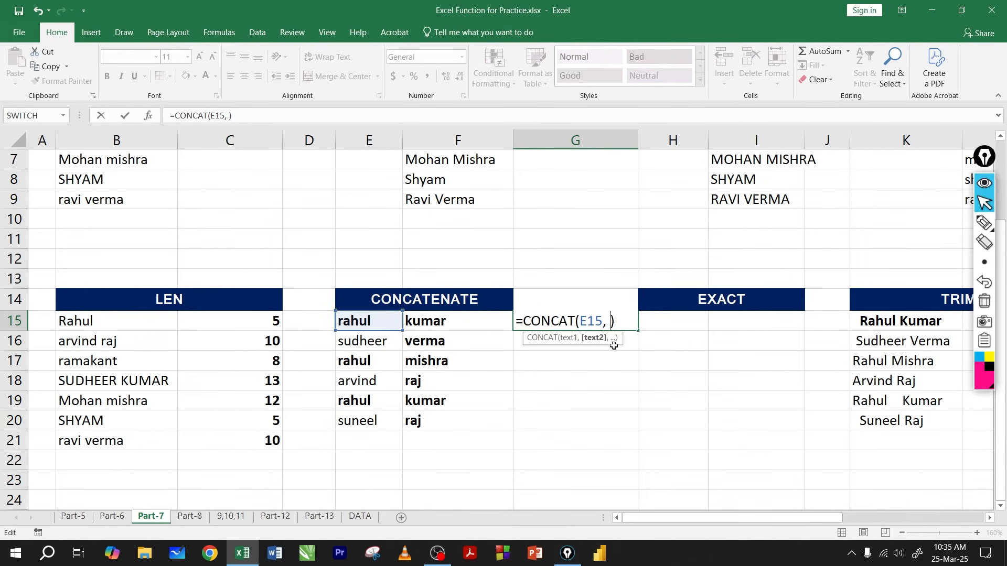
Step: Erase the CONCAT formula in G15 up to its closing parenthesis
key("BackSpace")
key("BackSpace")
key("BackSpace")
key("BackSpace")
key("BackSpace")
key("BackSpace")
key("BackSpace")
key("BackSpace")
key("BackSpace")
key("BackSpace")
key("BackSpace")
key("BackSpace")
key("BackSpace")
left_click(603, 347)
Step: Enter a sample formula =SUM(4+5) in cell G18
left_click(574, 373)
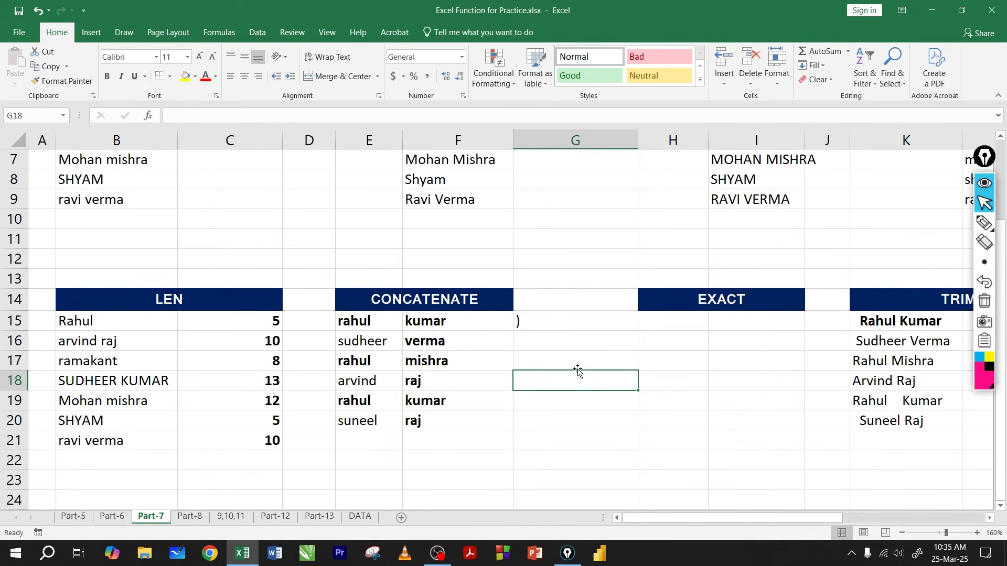
type("=")
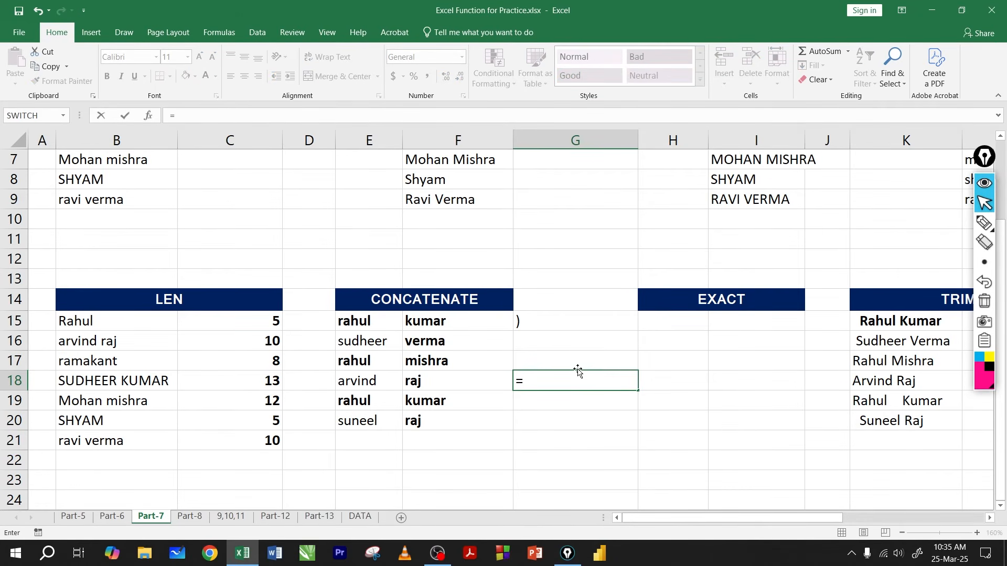
type("sum")
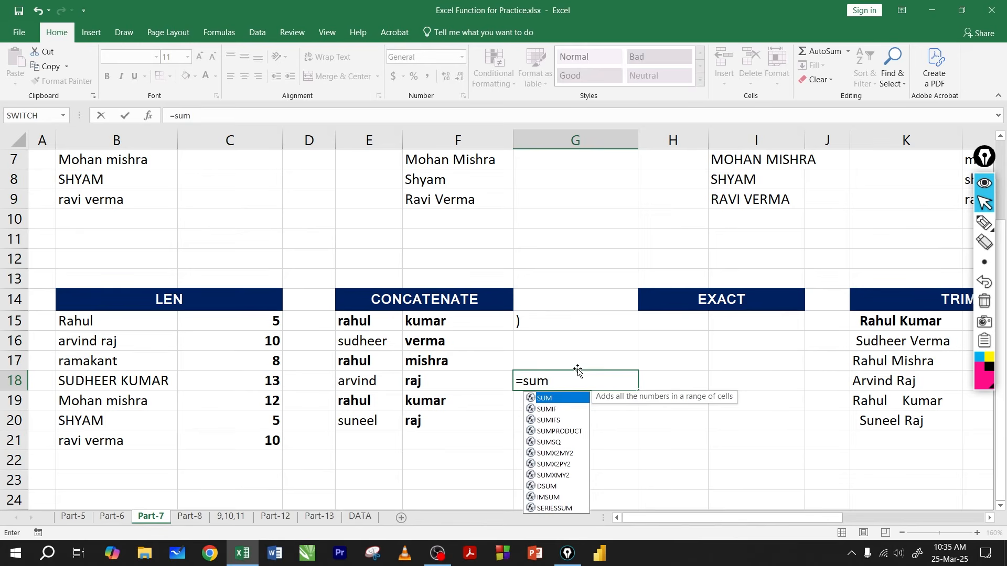
type("(4+5")
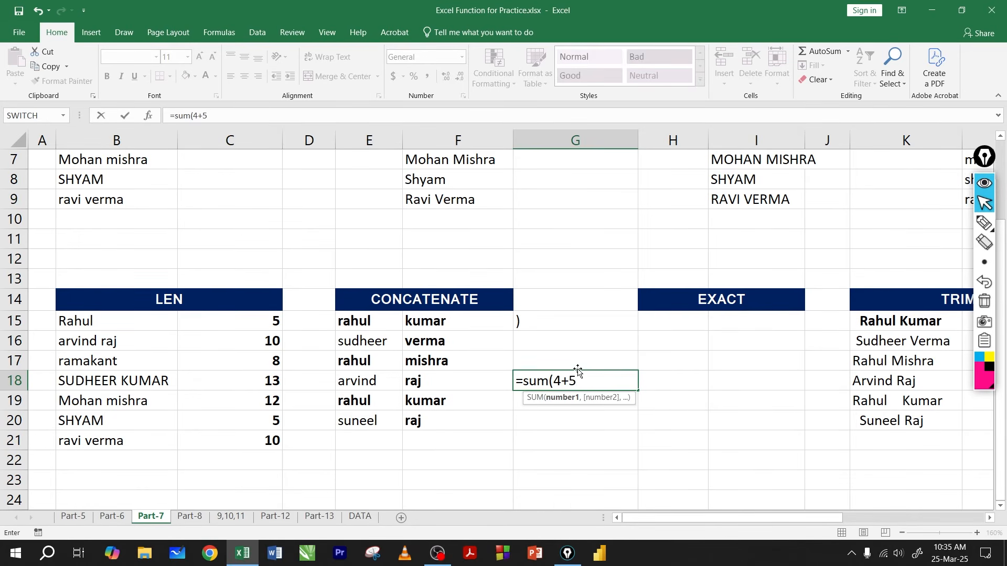
key("Return")
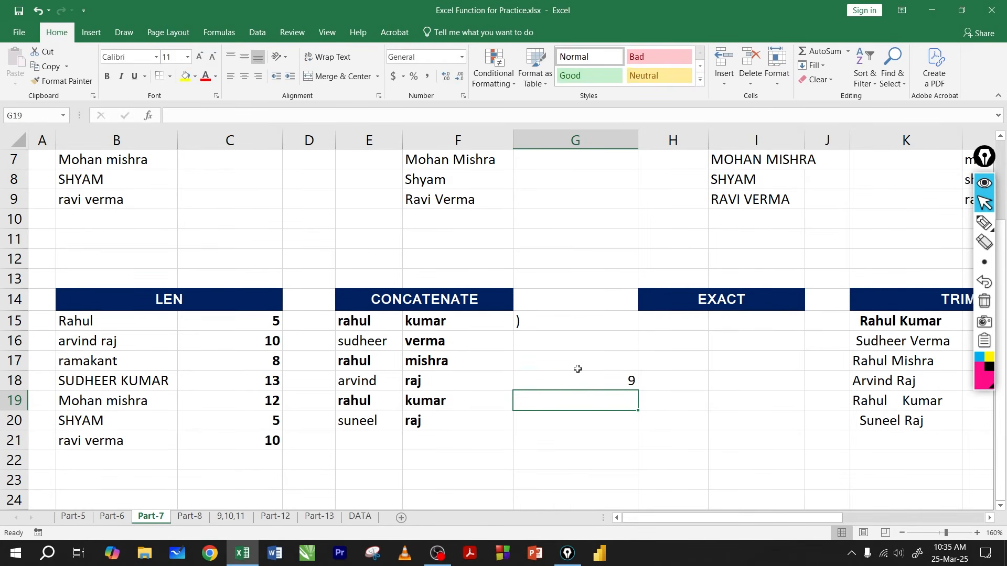
Step: Inspect the unquoted numbers 4+5 inside the SUM formula in G18, and clear the cell
left_click(557, 378)
key("F2")
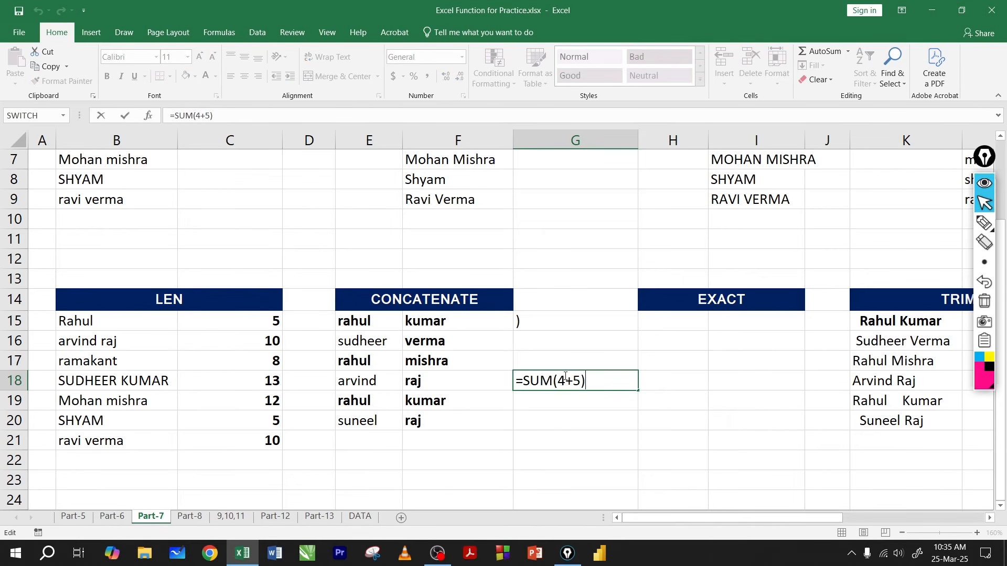
left_click_drag(558, 380, 581, 380)
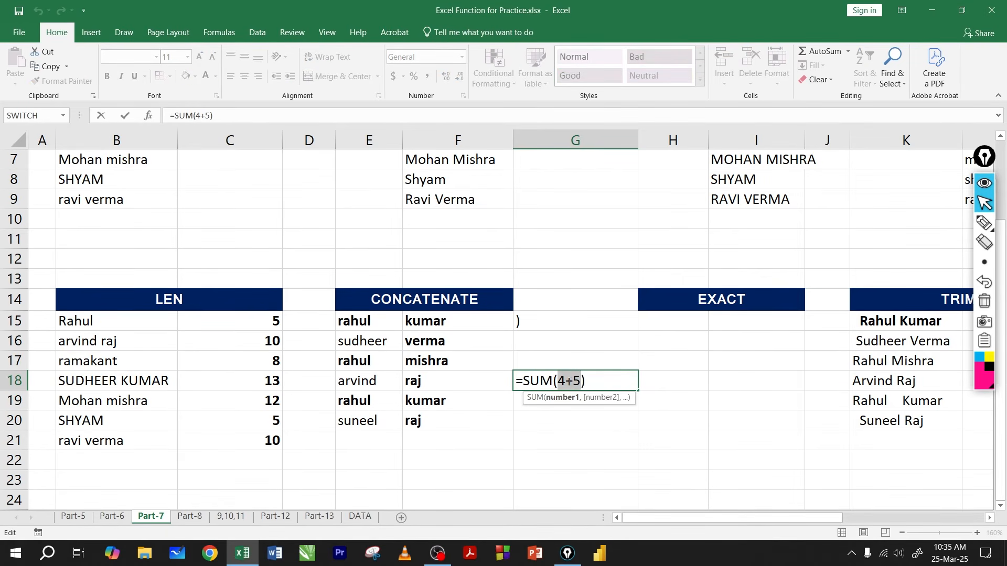
left_click(573, 381)
left_click_drag(558, 381, 579, 381)
left_click(570, 382)
key("Return")
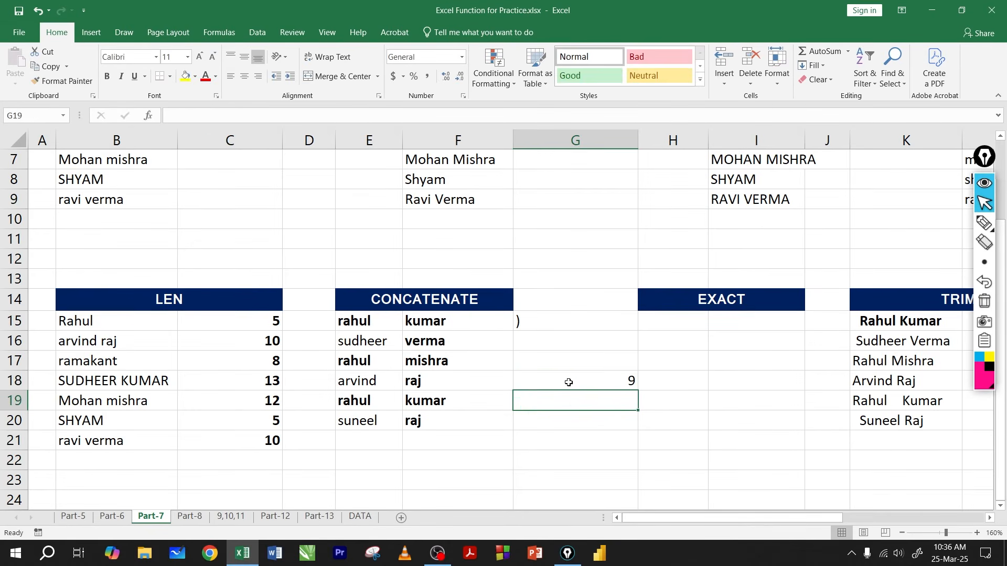
left_click(570, 381)
key("Delete")
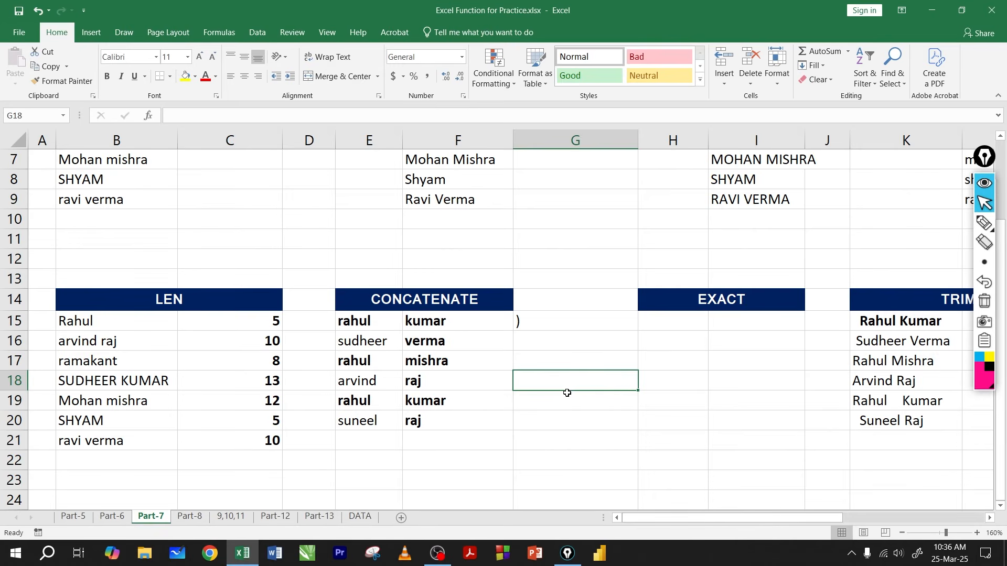
Step: Enter an UPPER formula in G18 with a lowercase first name as its argument, without quotation marks
type("=")
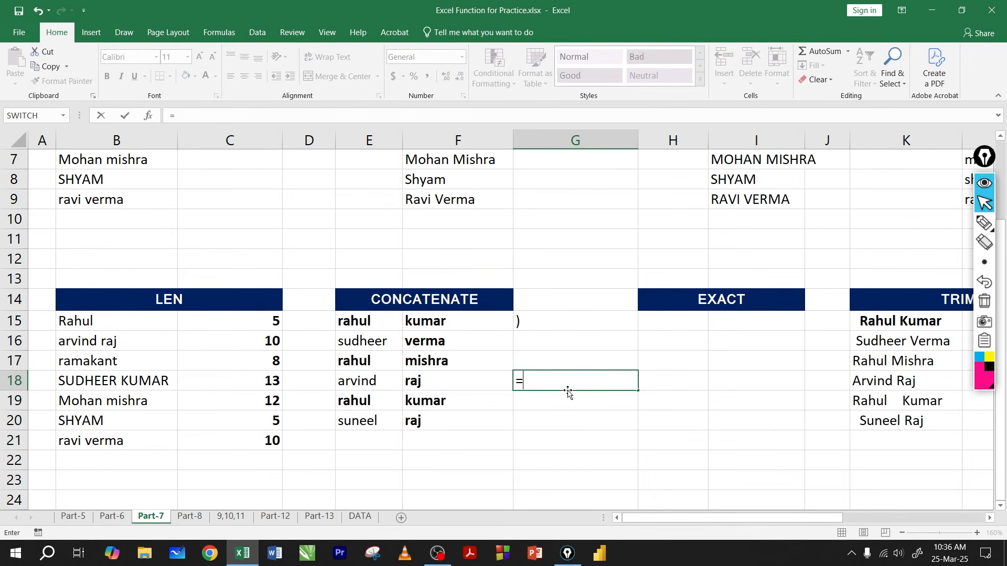
type("up")
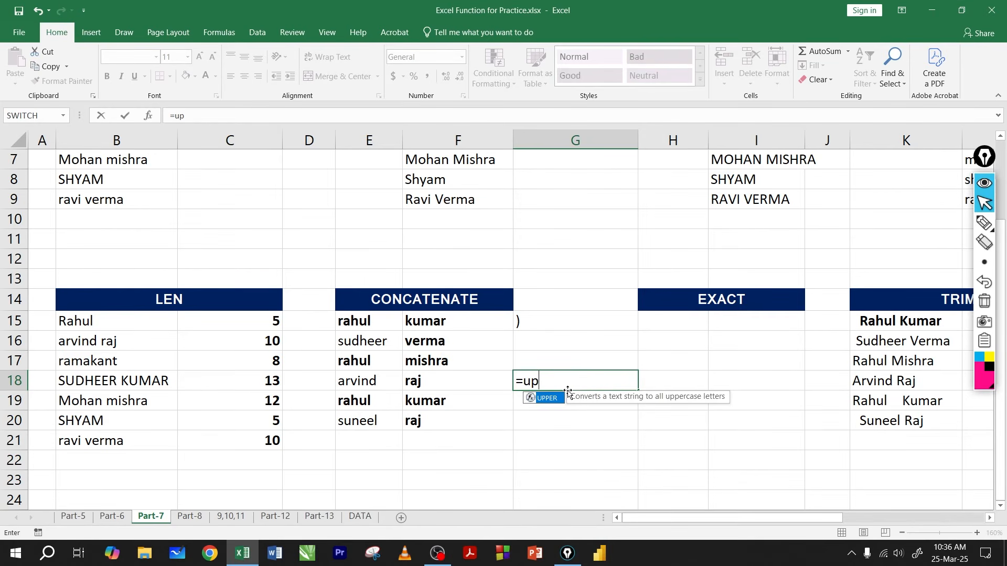
key("Tab")
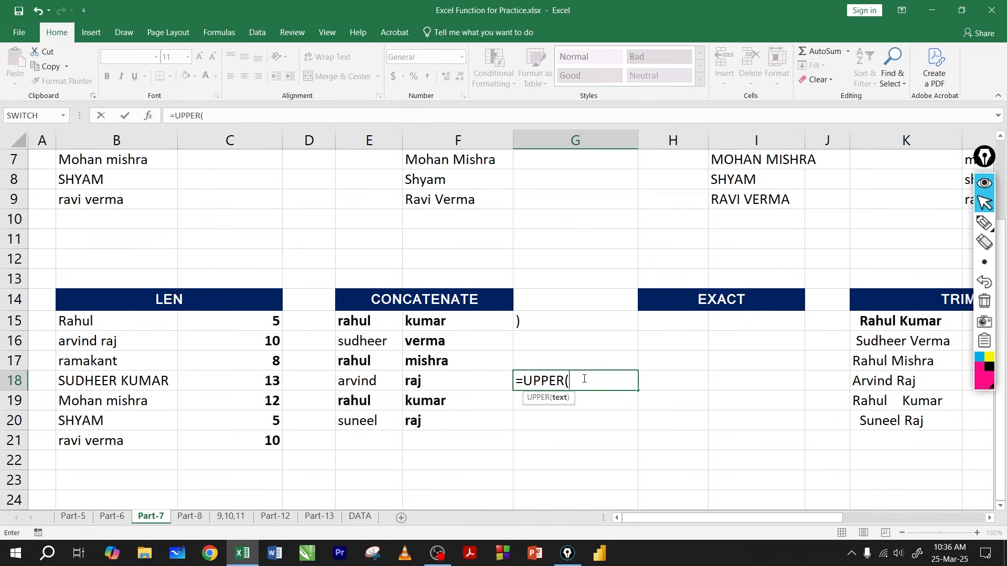
type("jitendra")
left_click_drag(572, 382, 614, 385)
left_click(622, 384)
type(")")
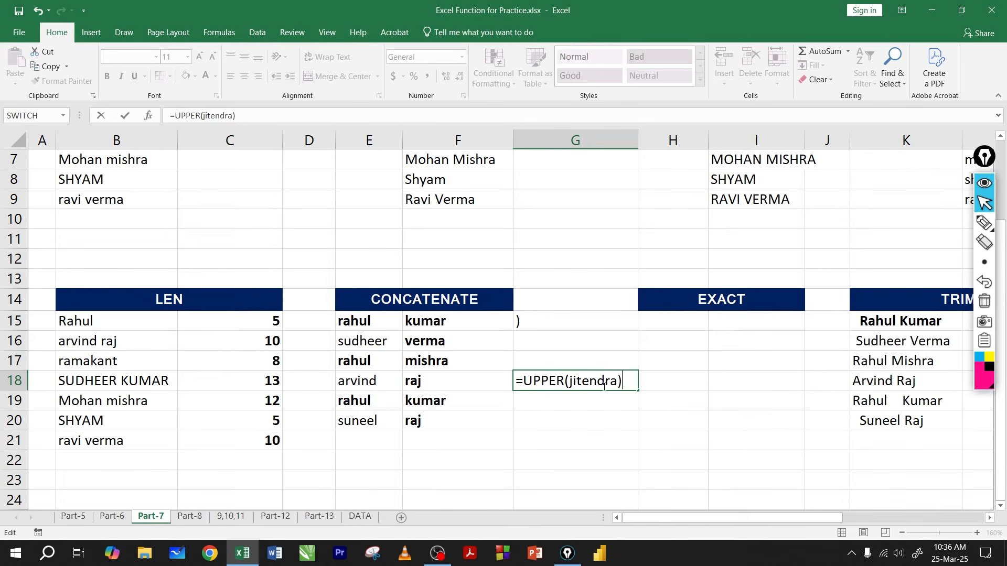
key("ctrl+Return")
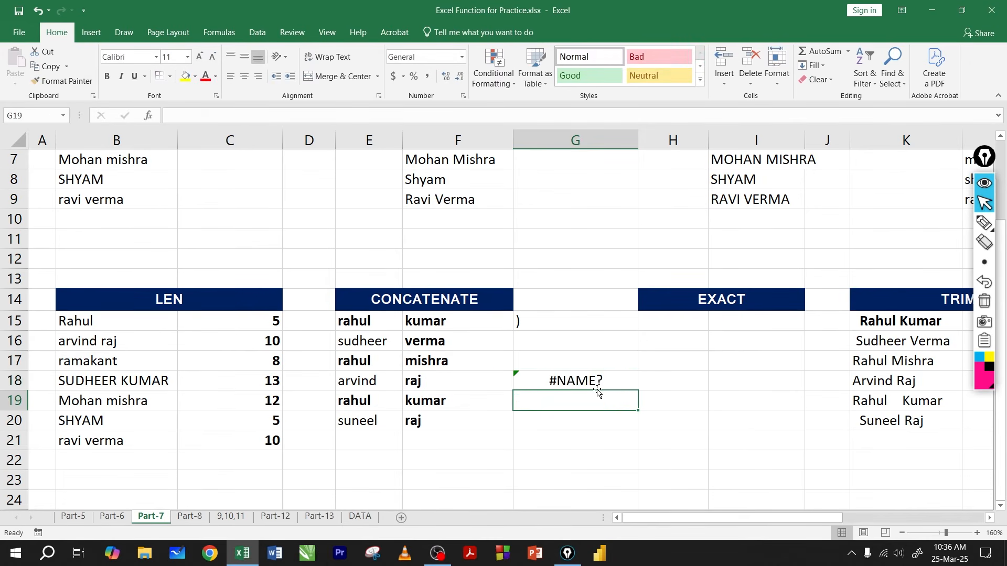
Step: Enclose the first name in G18's UPPER formula in double quotation marks
key("F2")
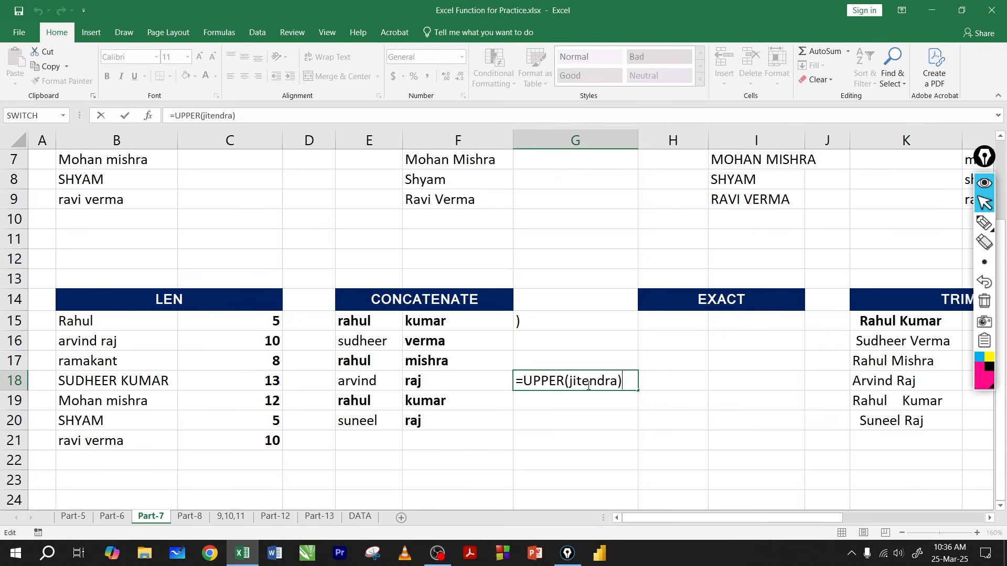
left_click_drag(523, 380, 549, 381)
left_click(582, 383)
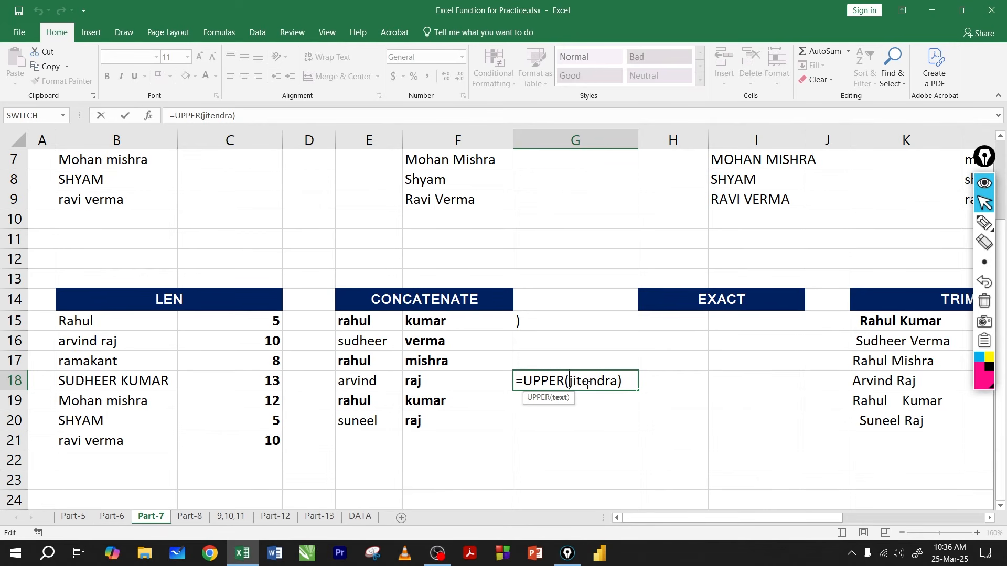
type("\"")
left_click(624, 382)
type("\"")
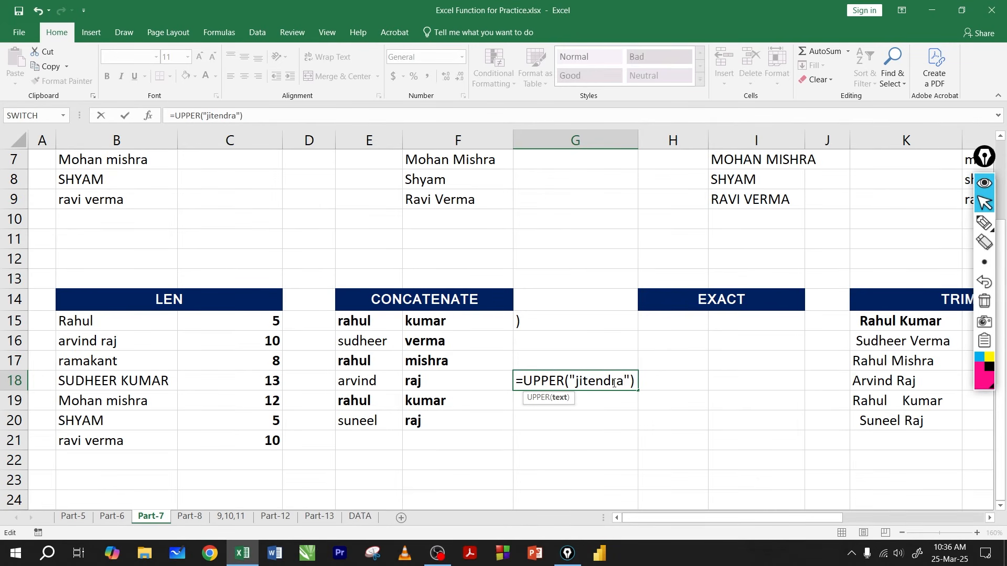
Step: Examine the quoted name in the UPPER formula and commit the formula in G18
left_click_drag(624, 382, 578, 381)
left_click(595, 382)
left_click_drag(577, 382, 604, 385)
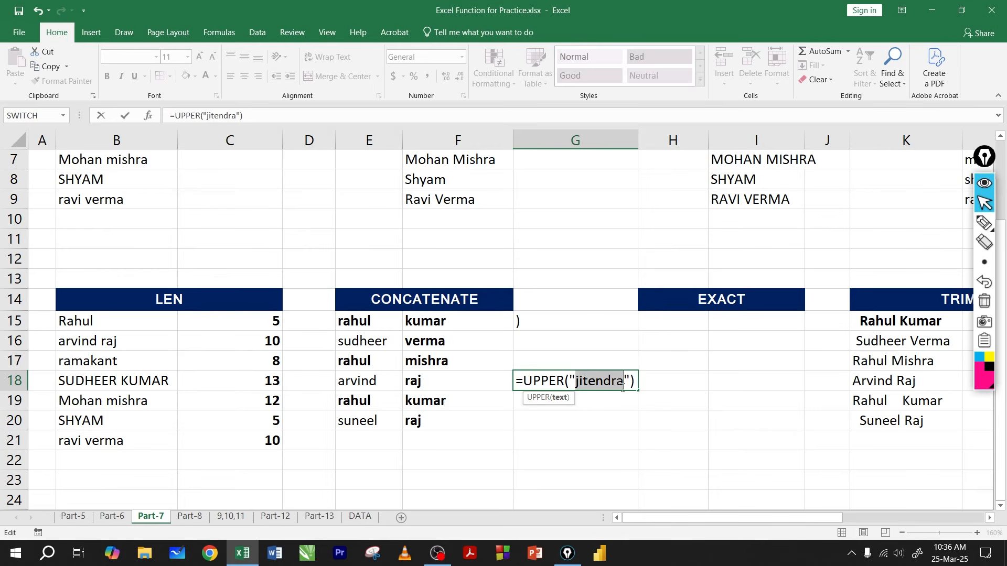
left_click(604, 381)
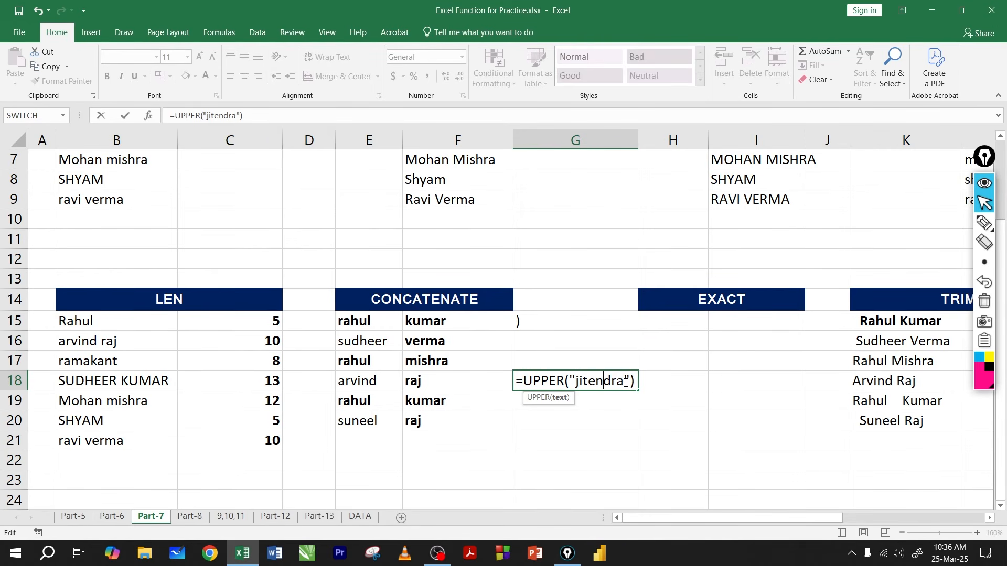
mouse_move(624, 381)
left_mouse_down()
mouse_move(574, 382)
mouse_move(629, 381)
left_mouse_up()
left_click(591, 382)
left_click(606, 381)
key("Return")
left_click(577, 379)
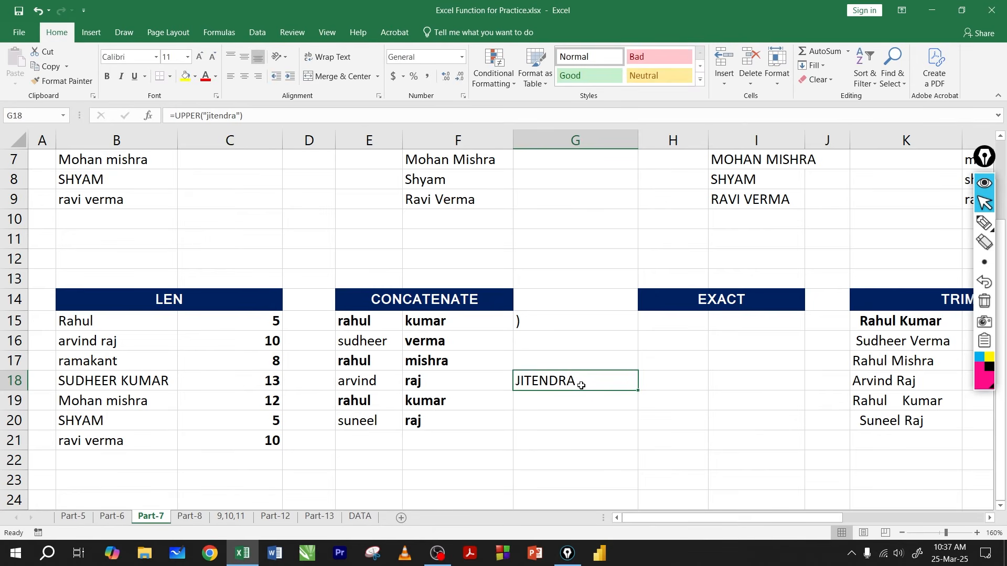
Step: Replace the quoted name in G18's UPPER formula with a reference to cell G20
double_click(577, 385)
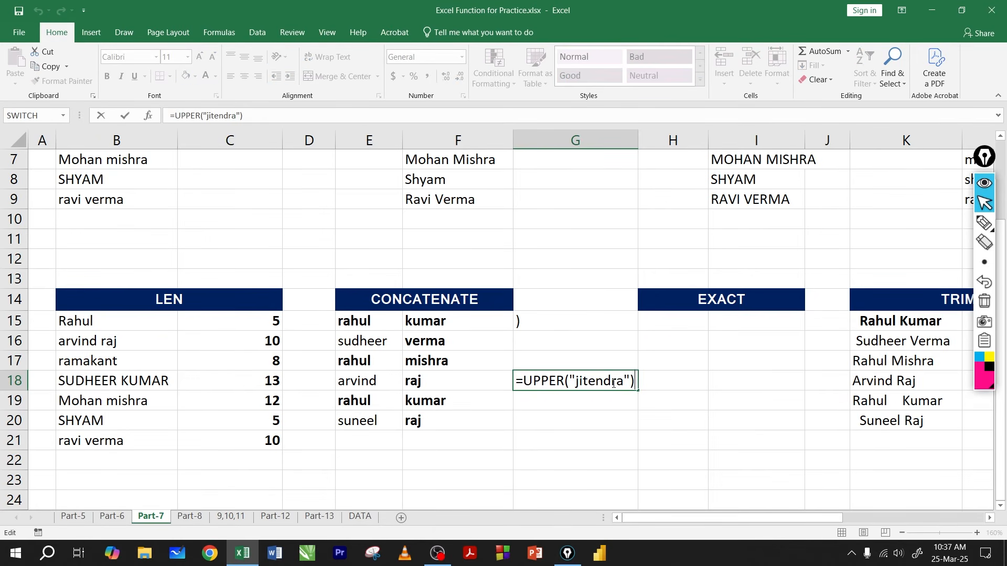
left_click_drag(628, 381, 568, 381)
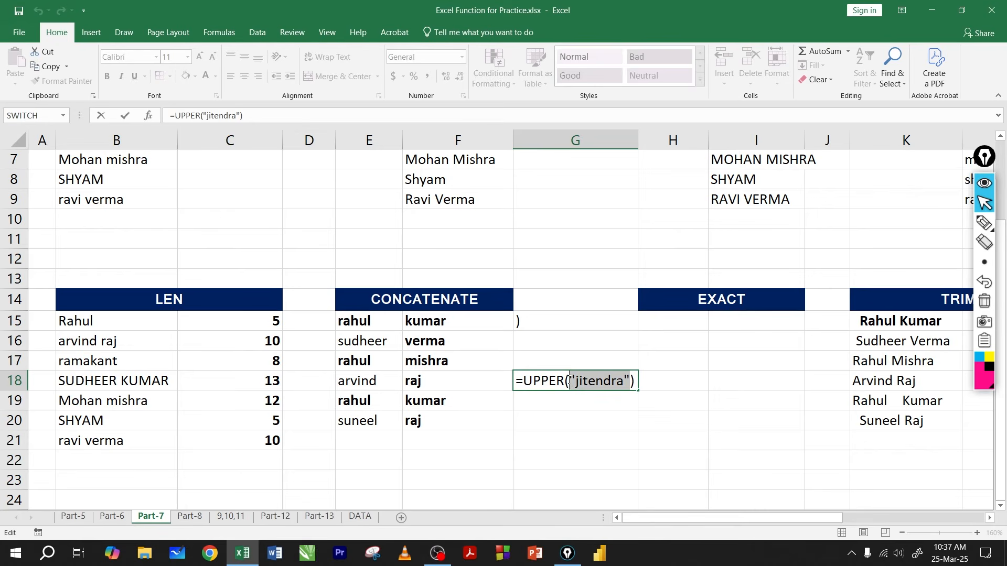
key("BackSpace")
left_click(571, 414)
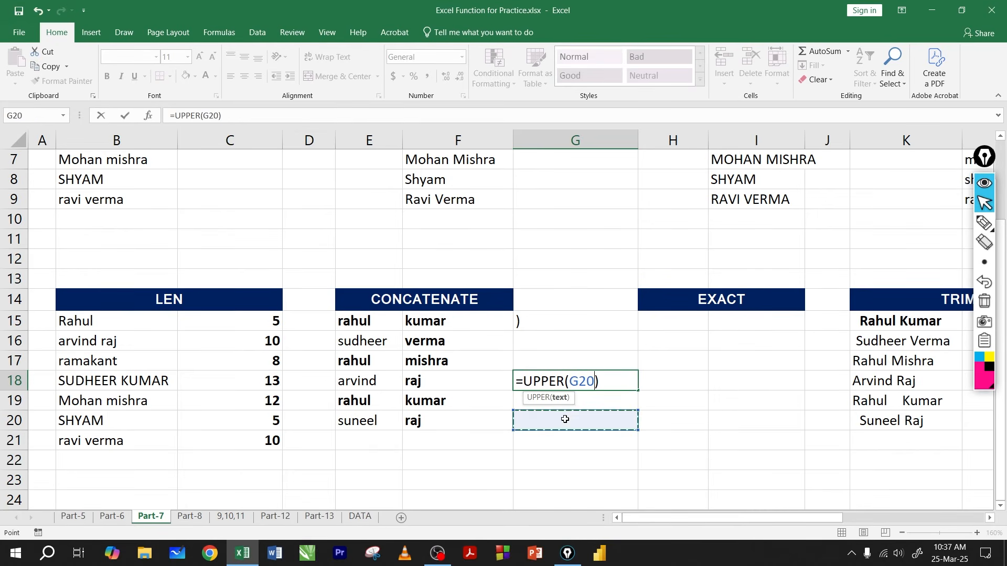
key("Return")
Step: Enter a lowercase first name in G20 and inspect the cell reference in G18's UPPER formula
left_click(577, 414)
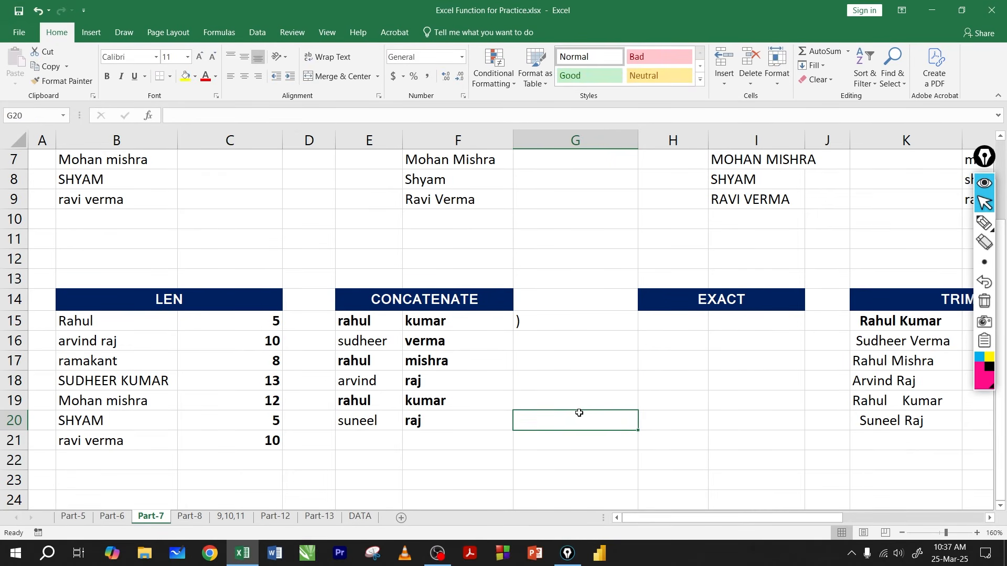
type("jitemndra")
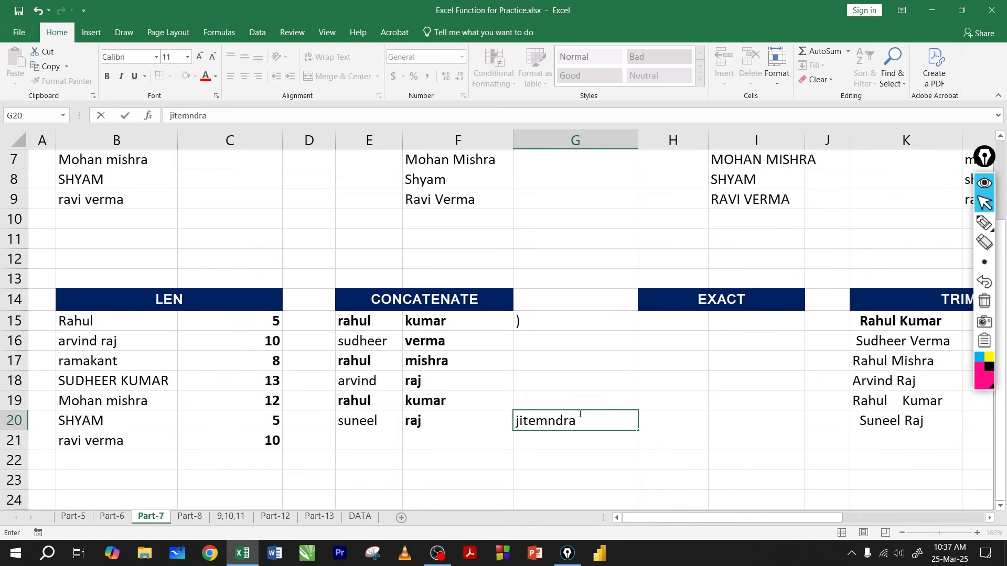
key("Return")
left_click(555, 382)
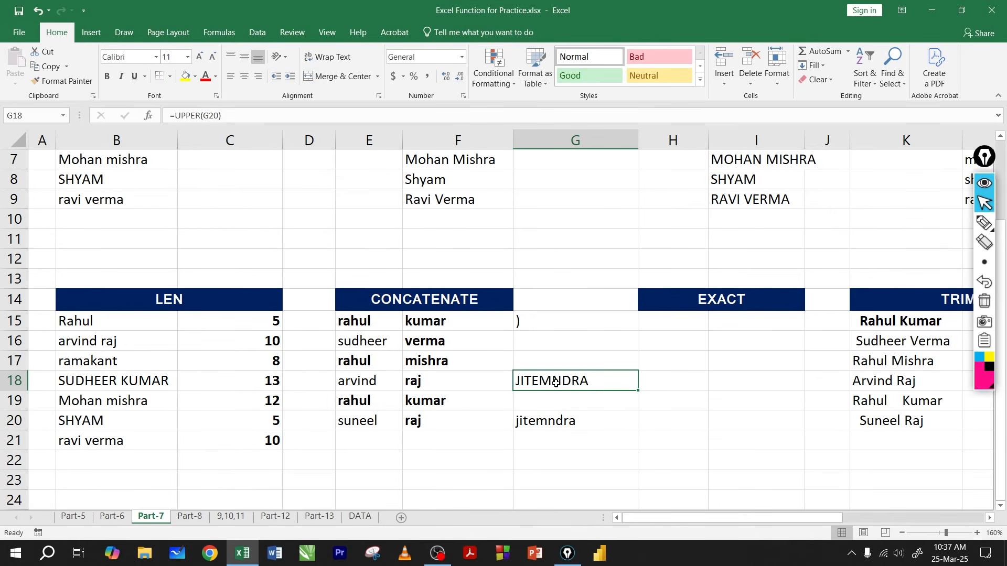
key("F2")
left_click_drag(570, 378, 588, 381)
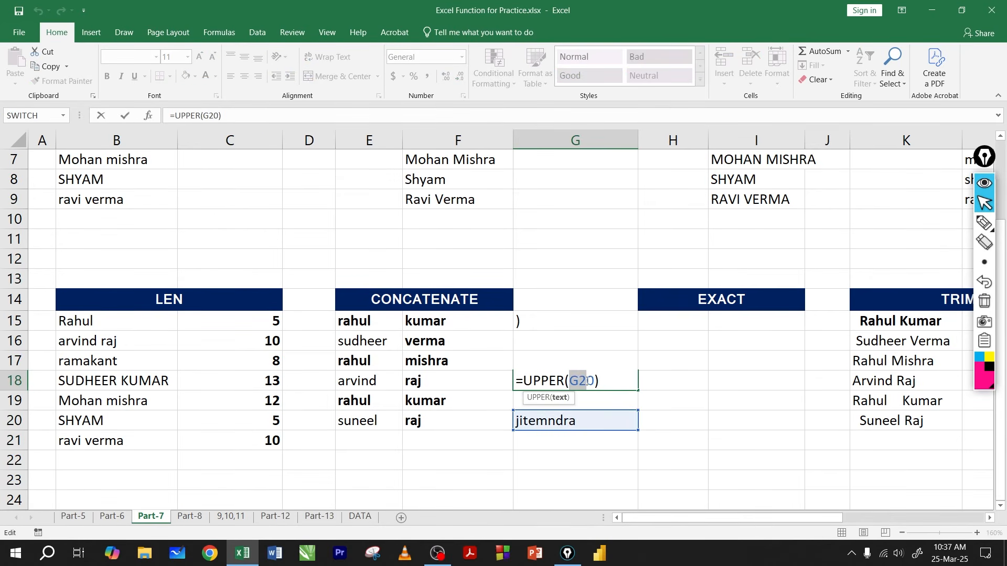
left_click(588, 381)
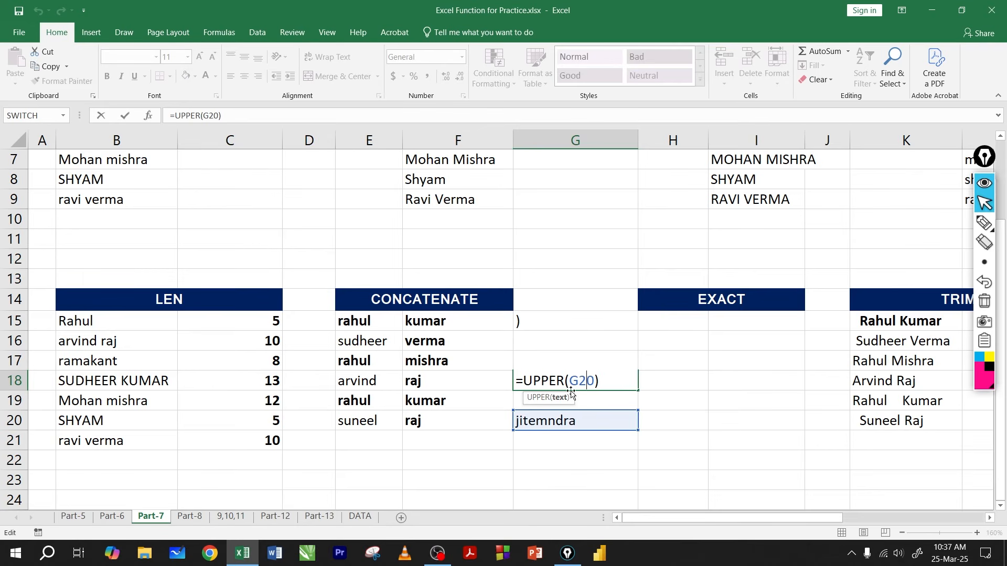
key("Return")
Step: Replace the text in G20 with fghfgf and check the UPPER result in G18
left_click(553, 417)
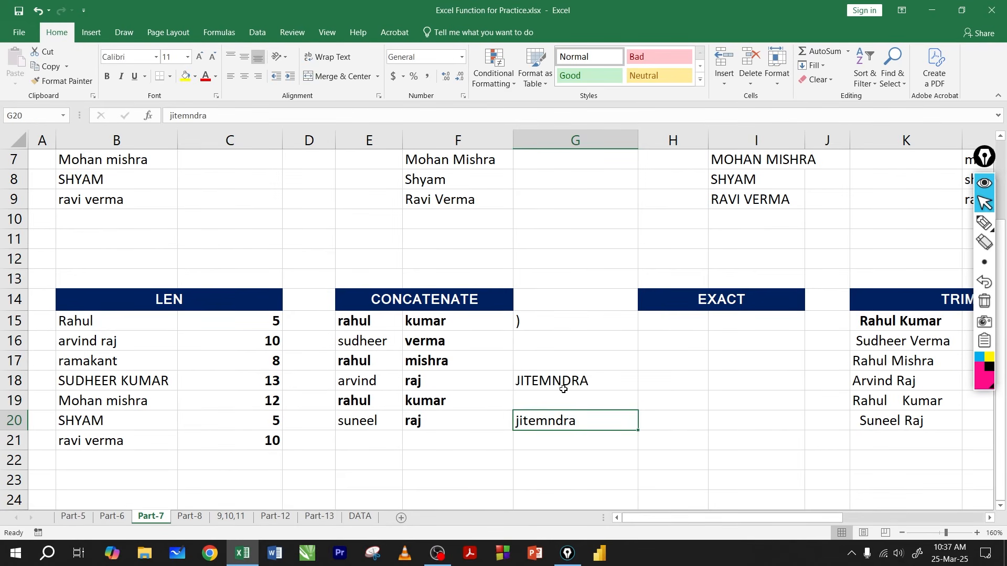
type("fghfgf")
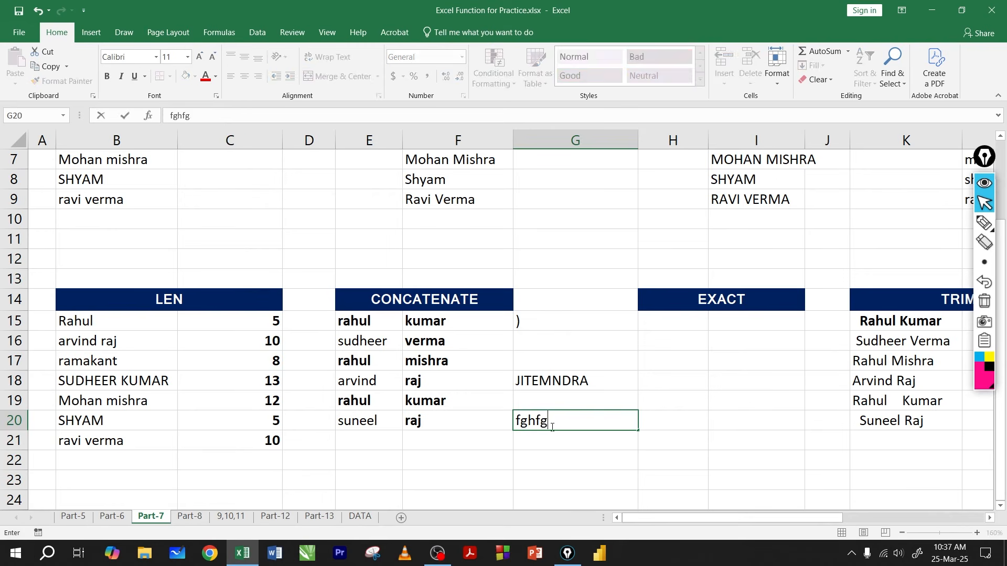
key("Return")
key("Up")
key("Up")
key("Up")
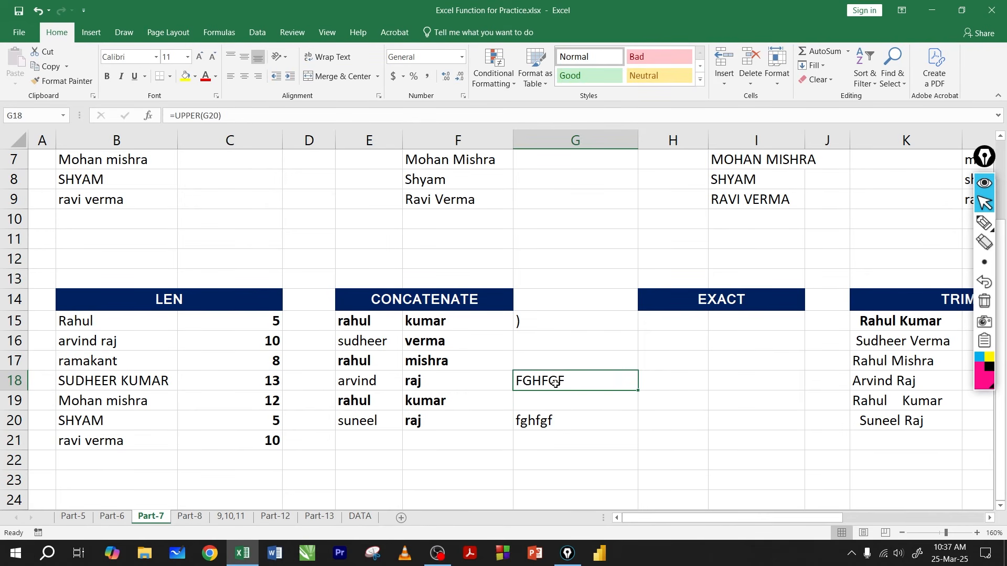
Step: Replace the cell reference in G18's UPPER formula with the text dfssdf enclosed in double quotation marks
key("F2")
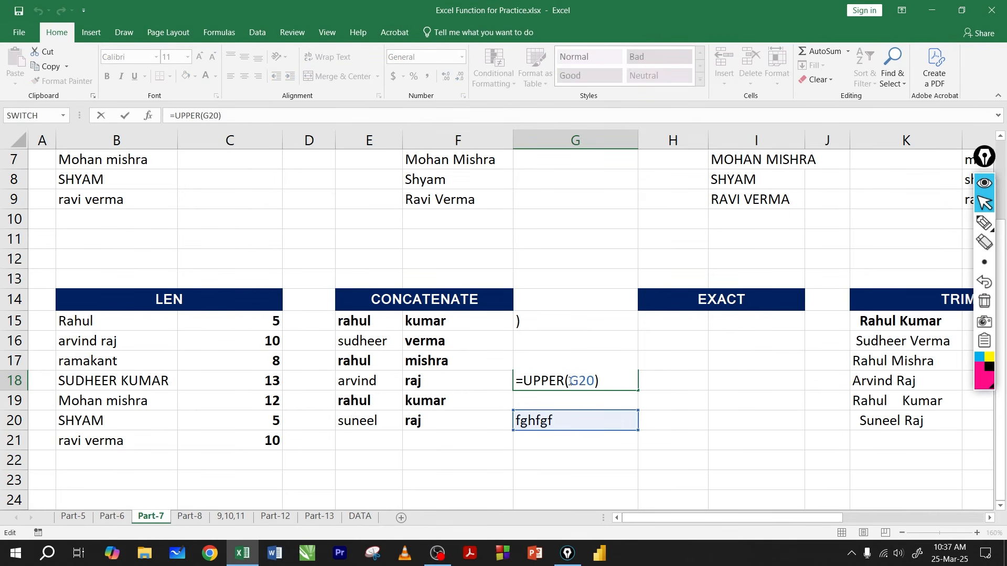
left_click_drag(571, 381, 594, 381)
key("BackSpace")
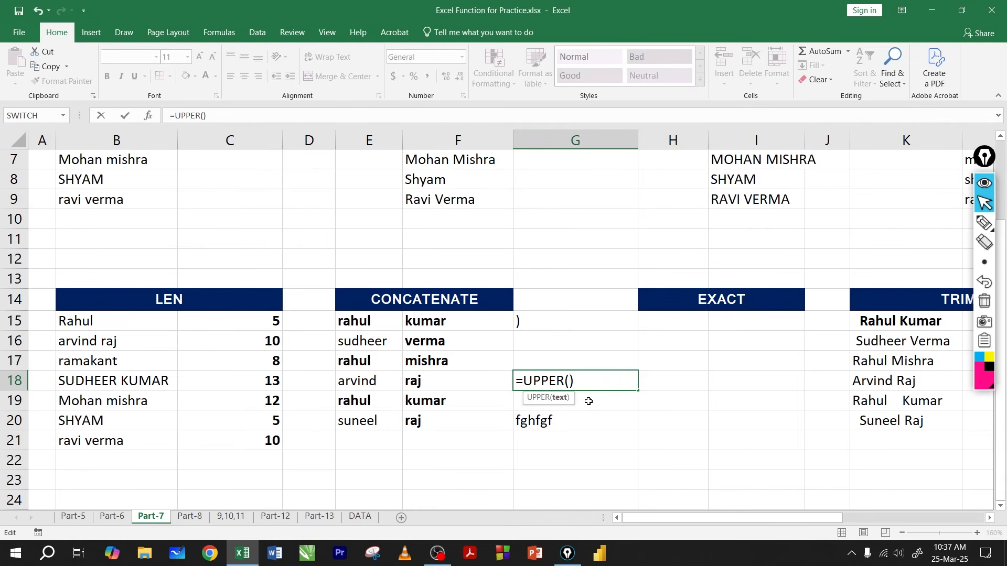
type("dfssdf\"")
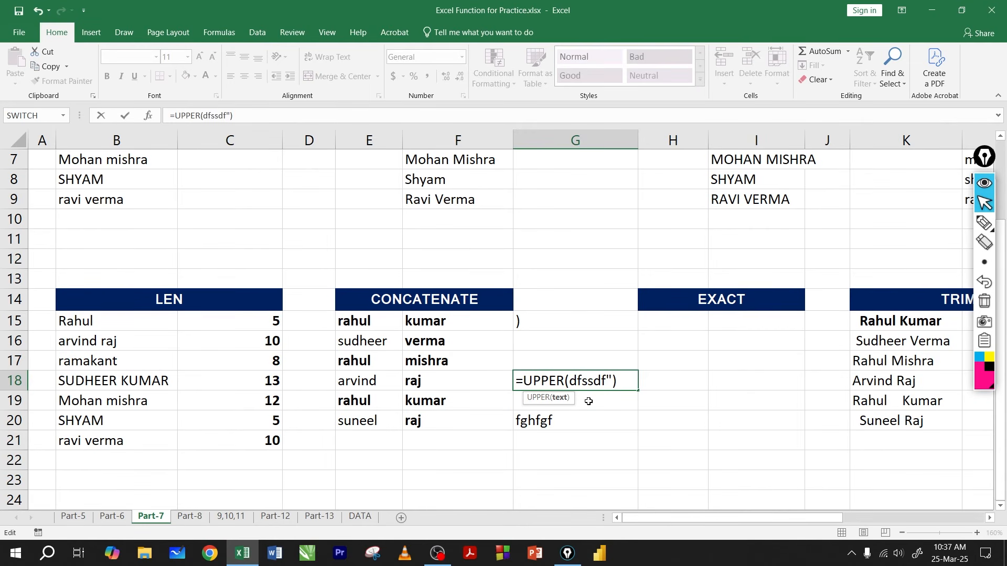
left_click(566, 383)
type("\"")
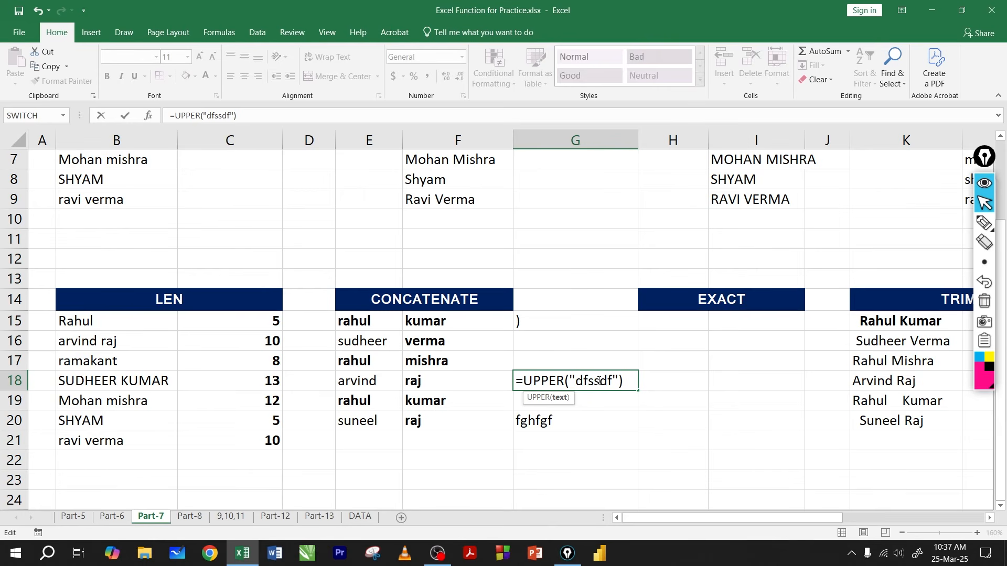
key("Return")
Step: Clear the UPPER example and its source text from G18:G20
left_click_drag(579, 382, 569, 417)
key("Delete")
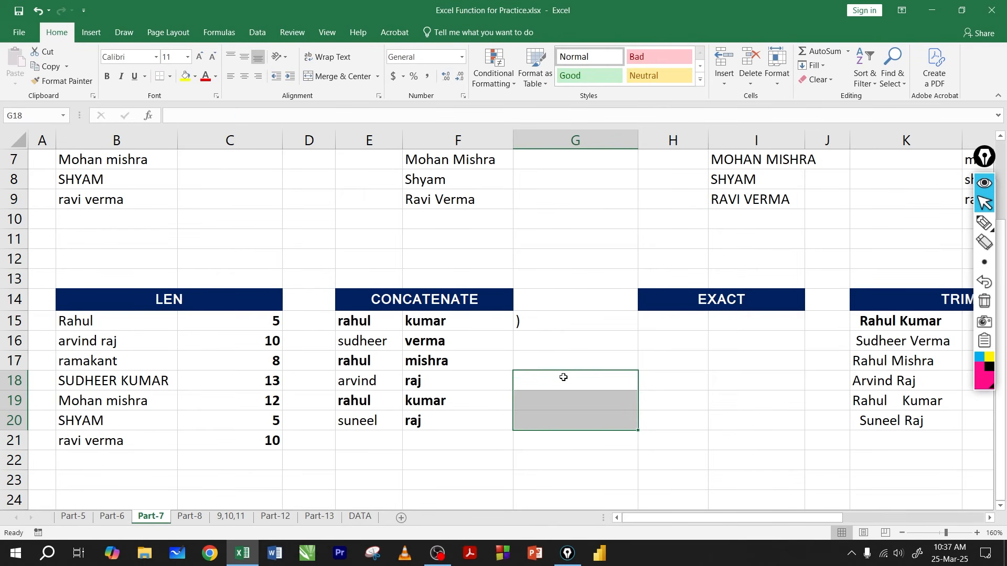
Step: Enter =CONCAT(E15," ",F15) in G15 to join the first and last names with a space
left_click(565, 319)
type("=con")
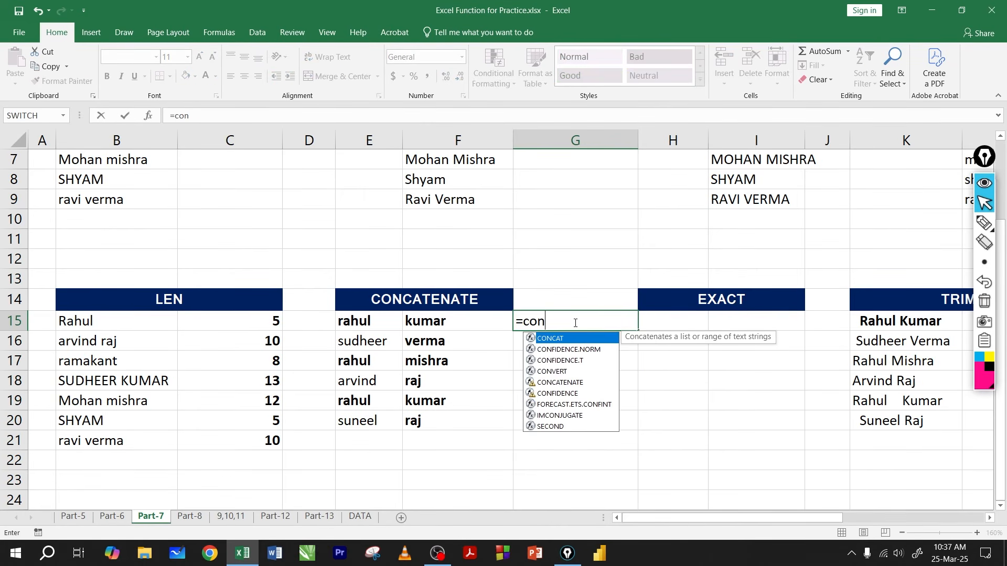
key("Tab")
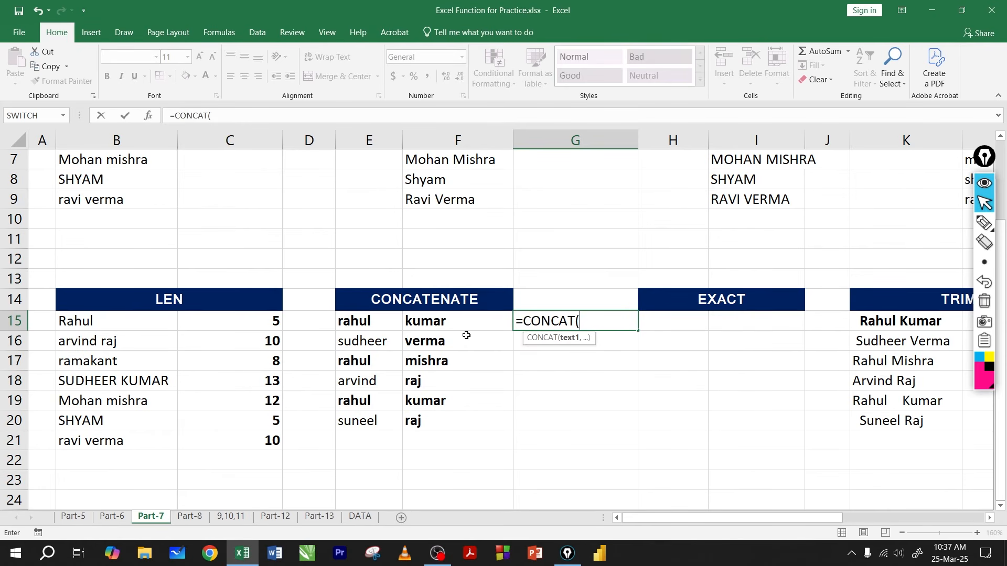
left_click(363, 319)
type(",")
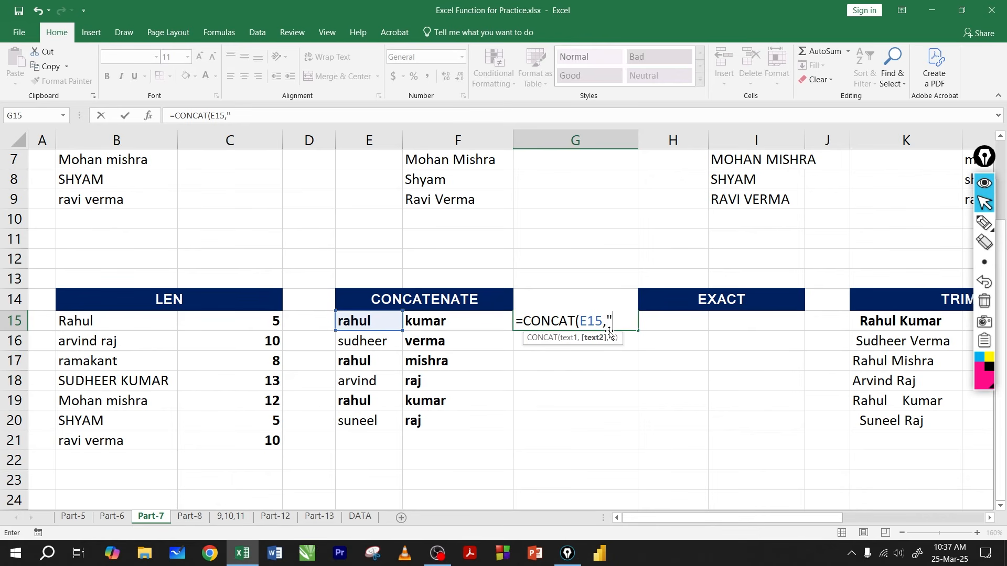
key("BackSpace")
type(",")
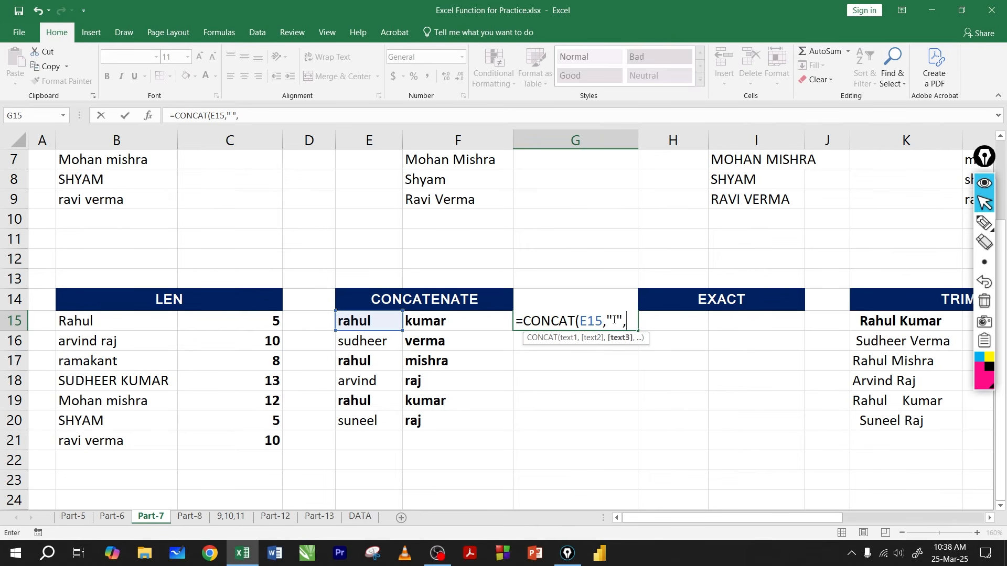
left_click(442, 322)
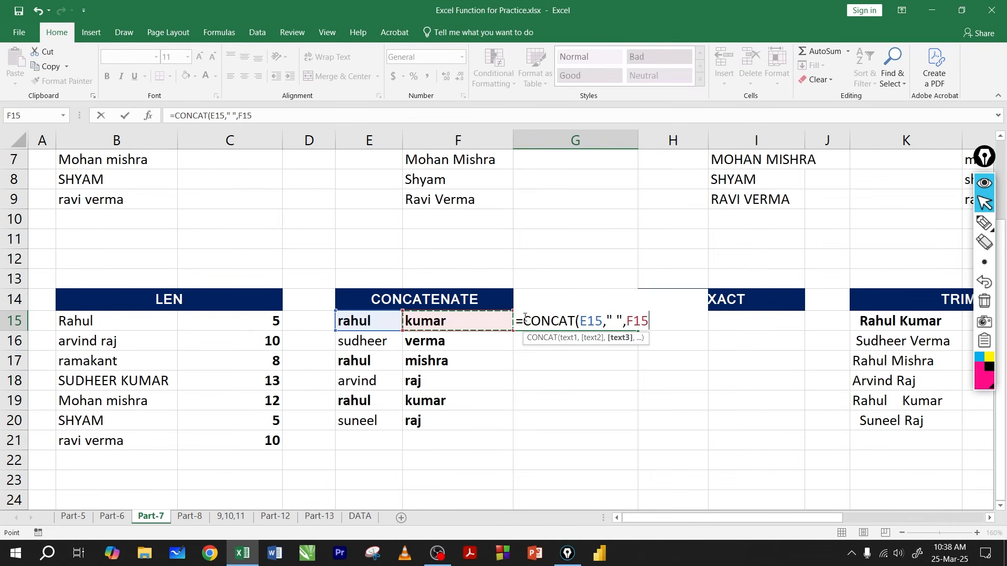
key("Return")
Step: Fill the CONCAT formula from G15 down to G20, and clear the copies in G16:G20
left_click(624, 321)
left_click_drag(637, 331, 612, 428)
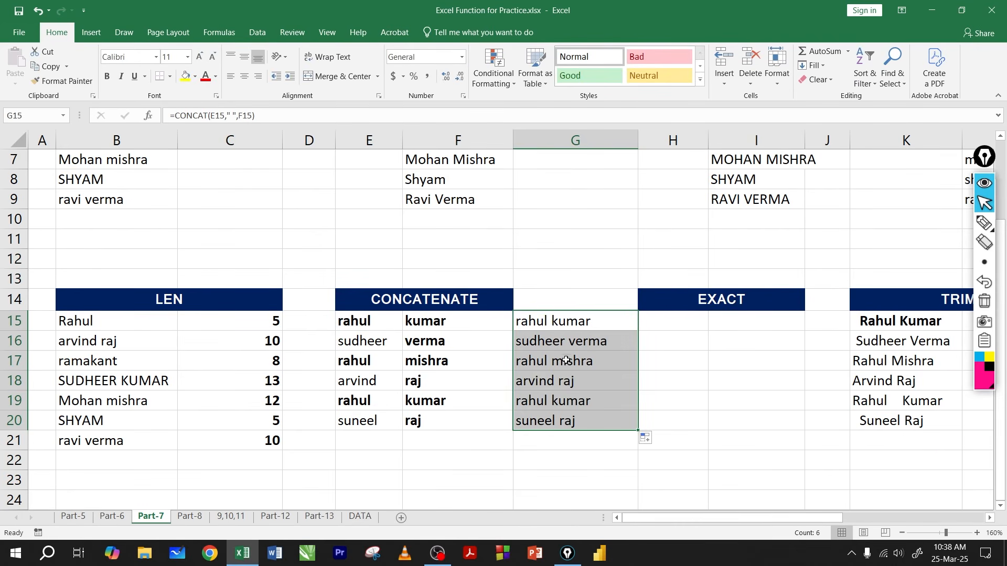
left_click_drag(573, 346, 559, 422)
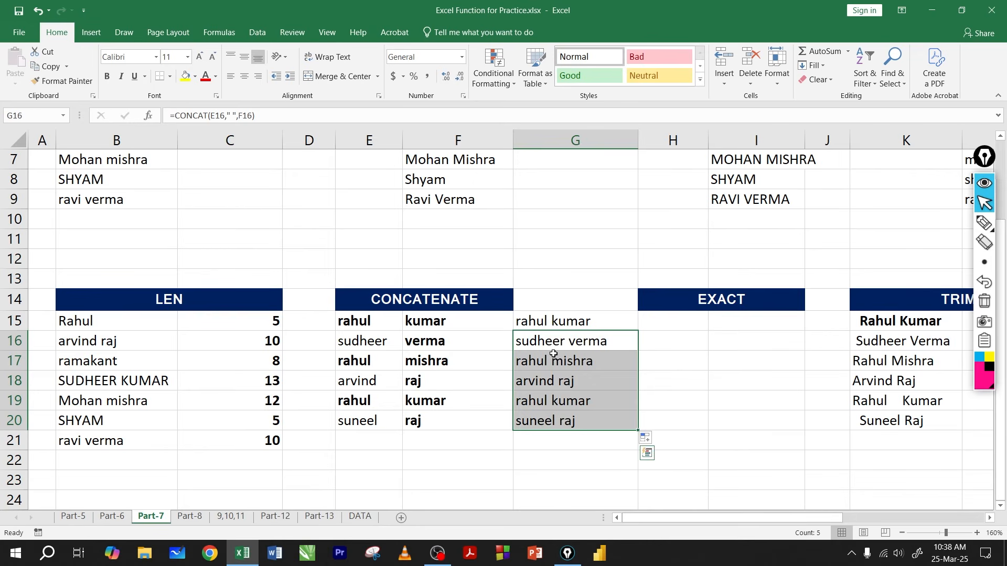
key("Delete")
Step: Nest G15's CONCAT formula inside UPPER, making it =UPPER(CONCAT(E15," ",F15)), and accept the correction of the missing parenthesis
left_click(575, 326)
key("F2")
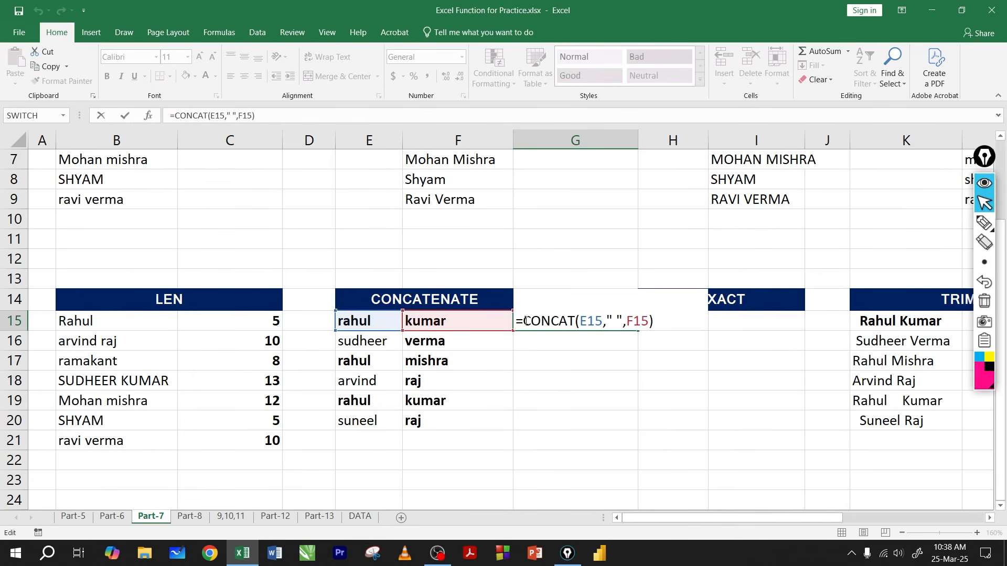
left_click_drag(525, 321, 532, 321)
key("Left")
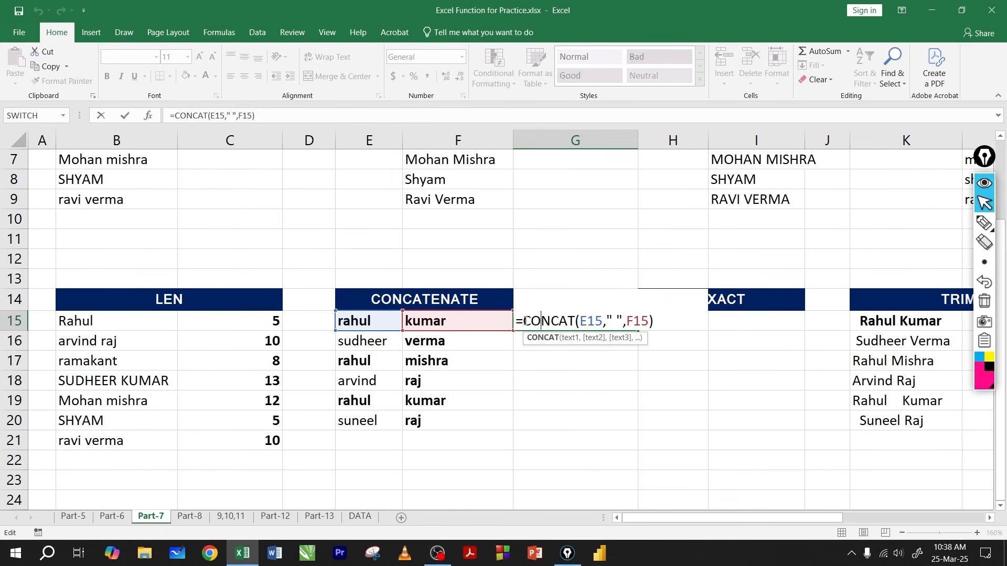
type("upe")
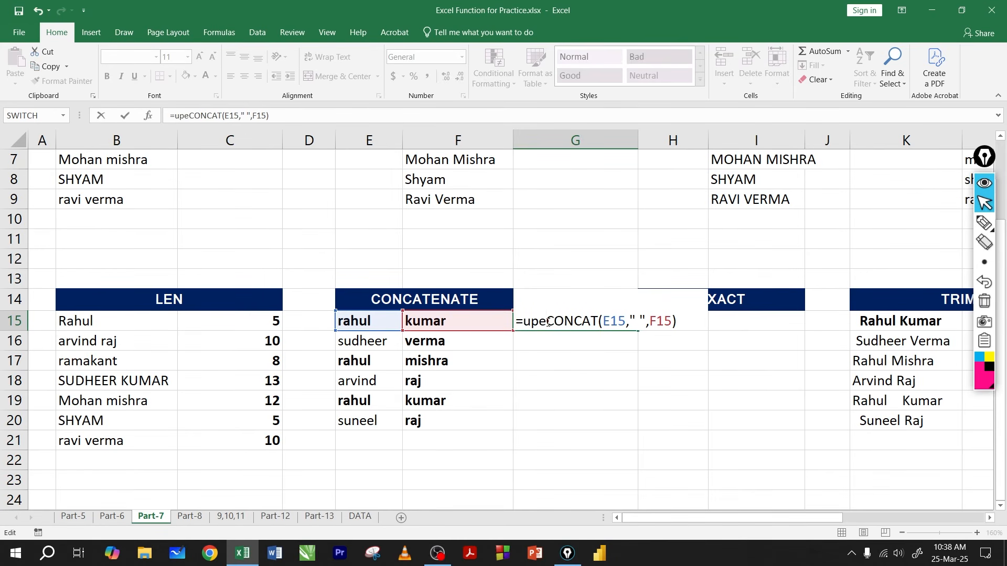
key("Tab")
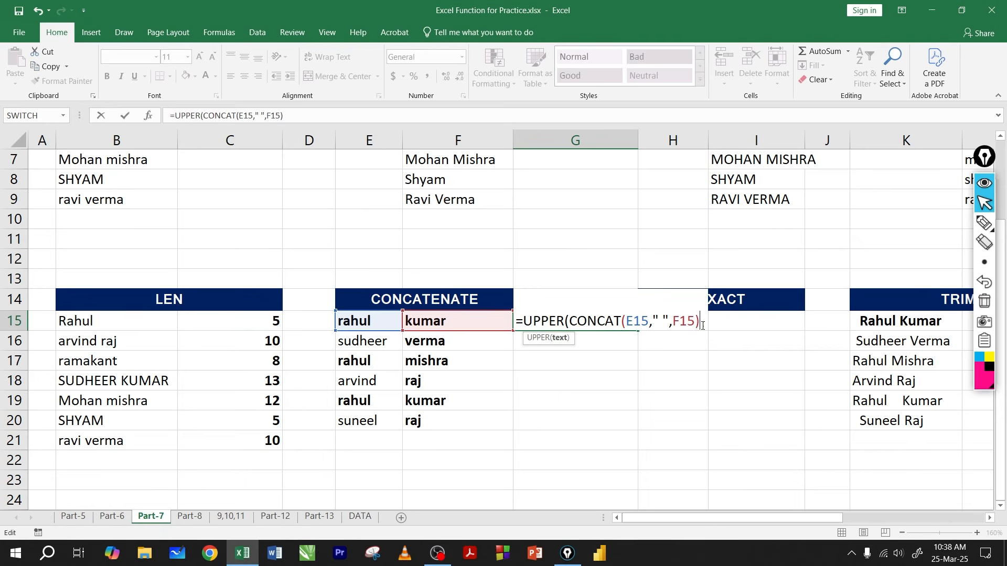
key("Return")
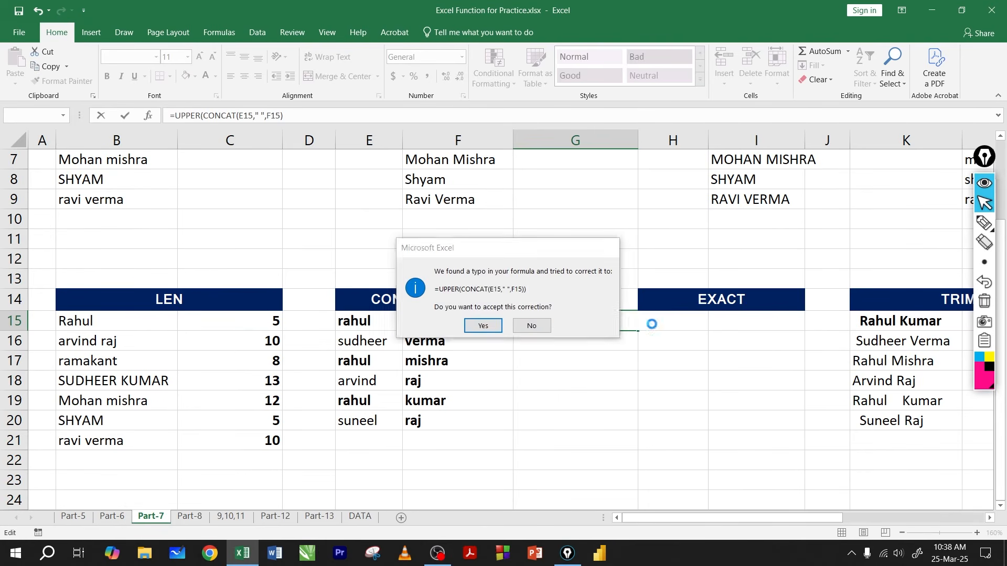
key("Return")
Step: Examine the nested UPPER and CONCAT formula in G15, and fill it down to G20
double_click(597, 321)
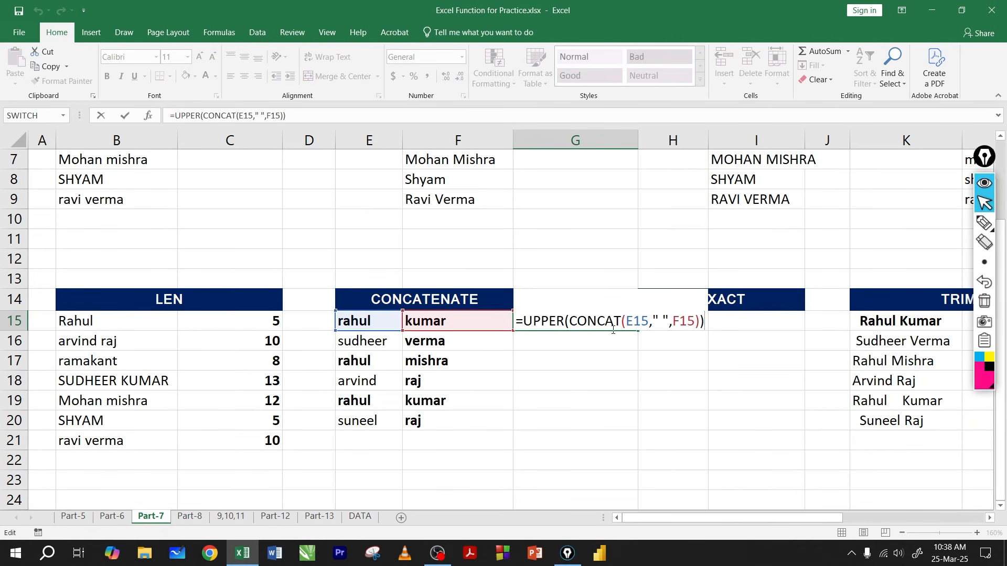
left_click(658, 321)
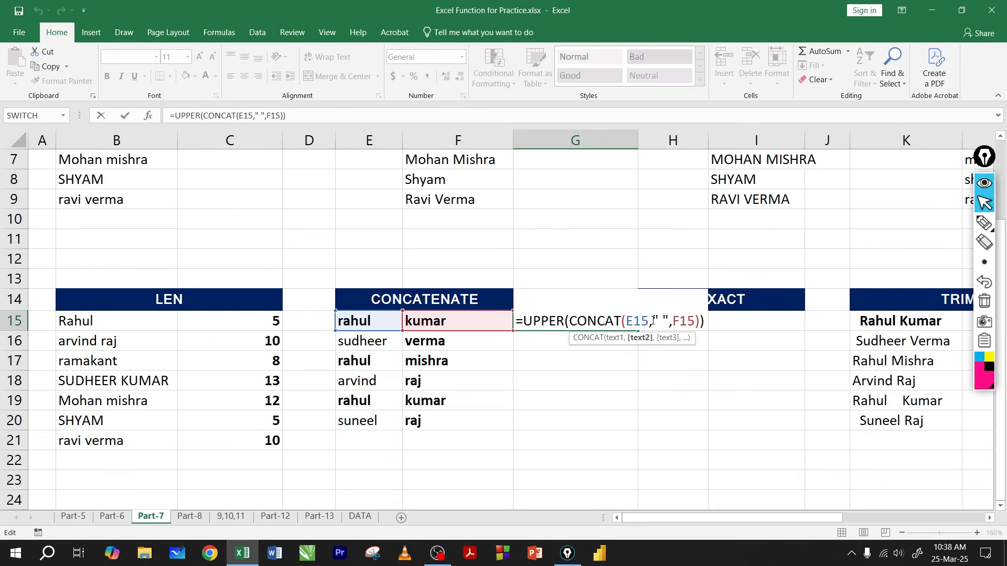
key("Return")
left_click(635, 321)
left_click_drag(638, 330, 623, 426)
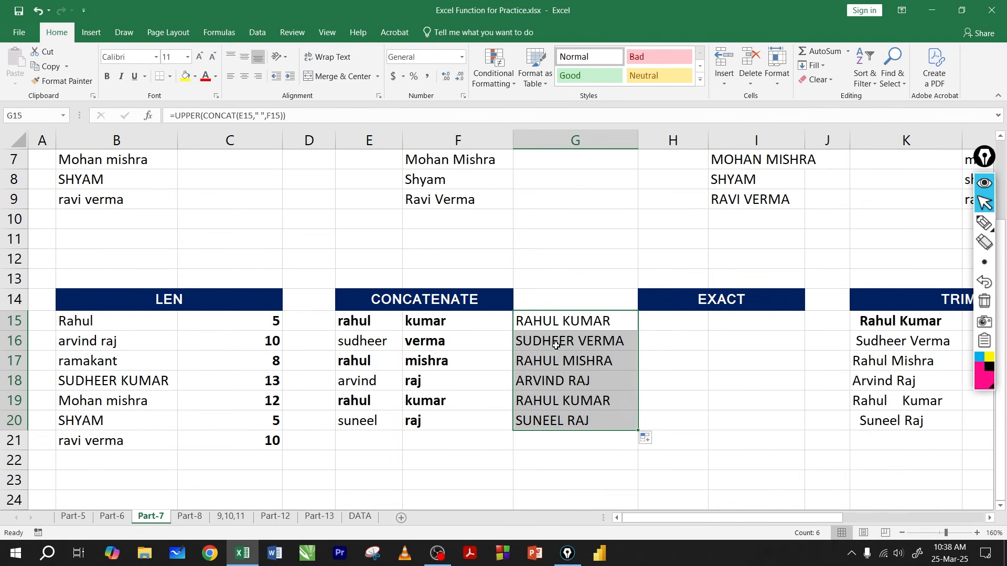
Step: Compare the source names with the joined results, including G18's formula, and clear the filled cells G16:G20
left_click_drag(366, 318, 445, 402)
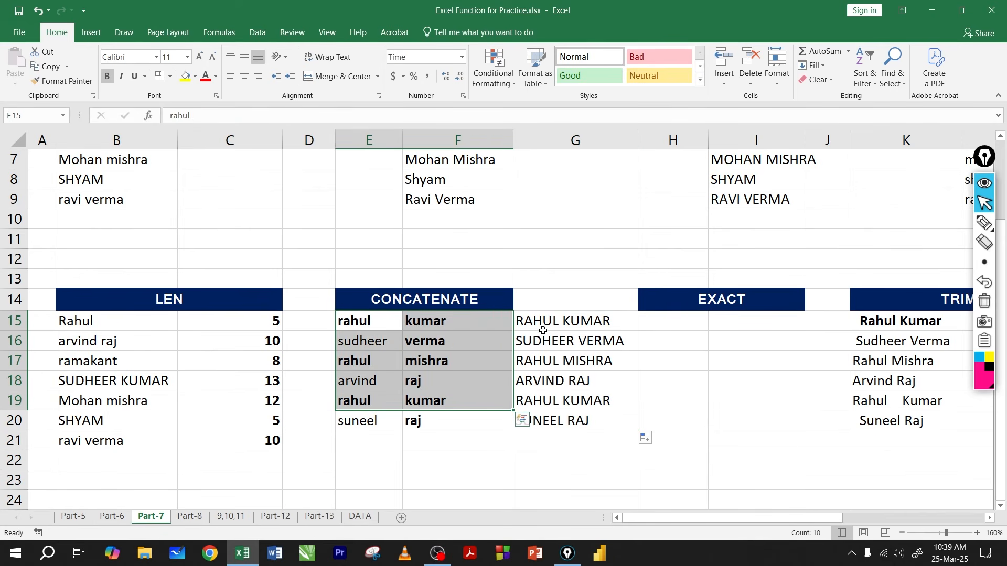
left_click_drag(542, 331, 533, 420)
left_click(564, 383)
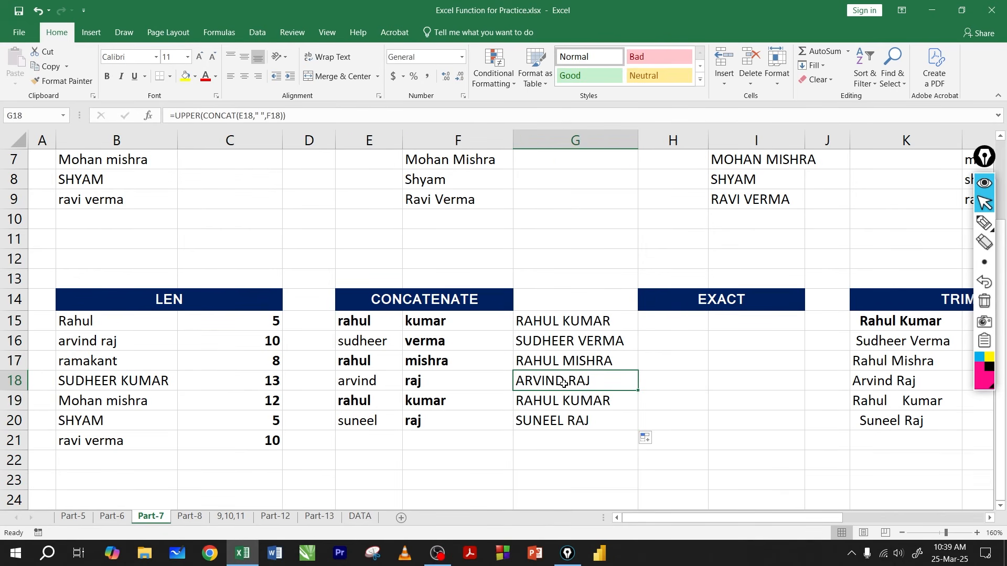
double_click(562, 382)
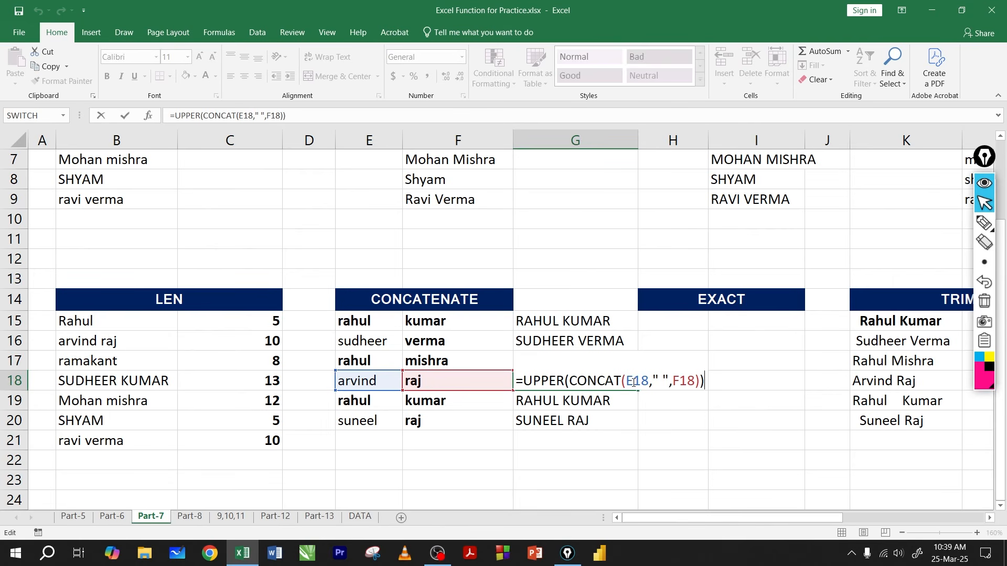
key("Return")
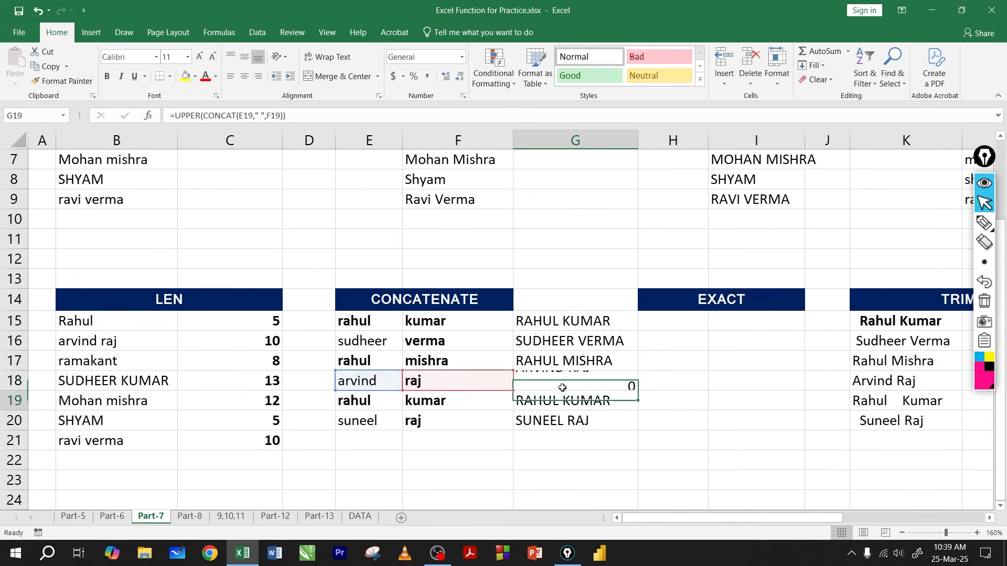
left_click_drag(560, 343, 556, 429)
key("Delete")
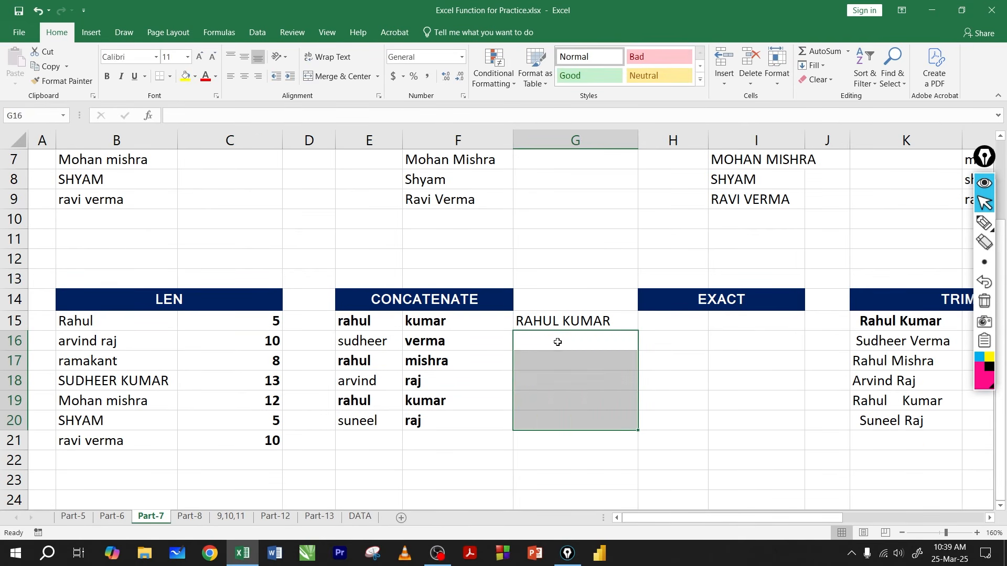
Step: Change the separator in G15's nested UPPER and CONCAT formula to a spaced asterisk, and fill the formula down to G20
left_click(559, 323)
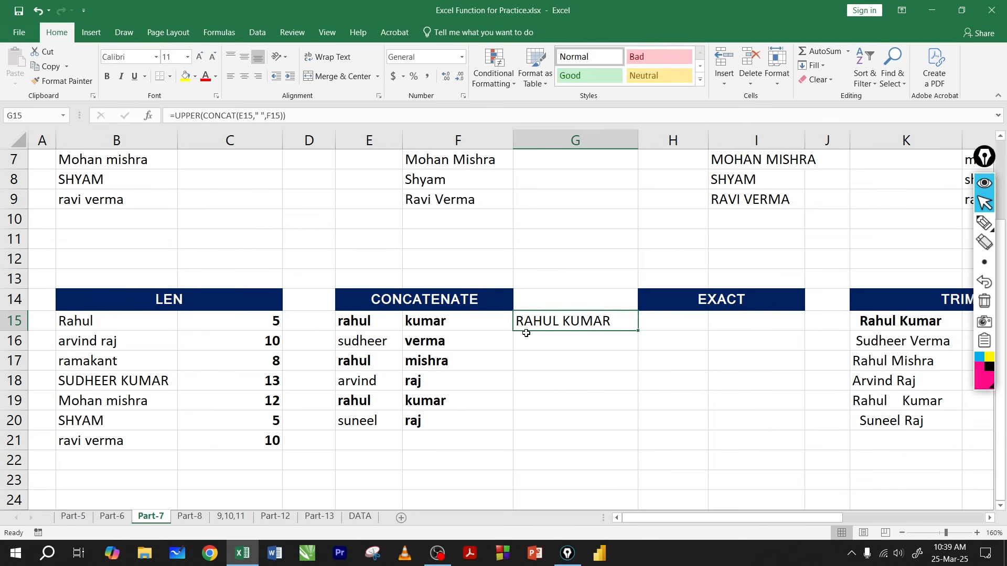
key("F2")
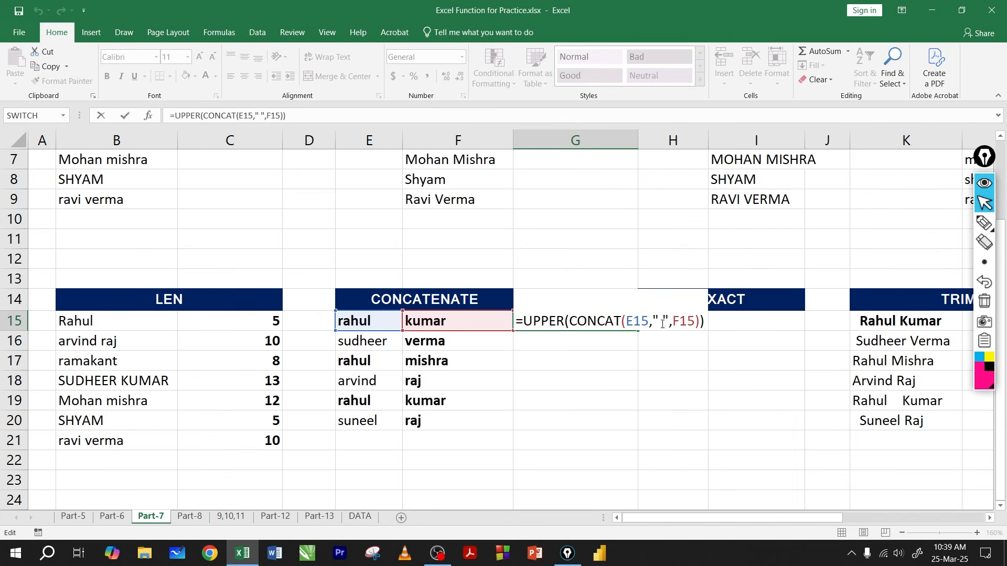
left_click(665, 320)
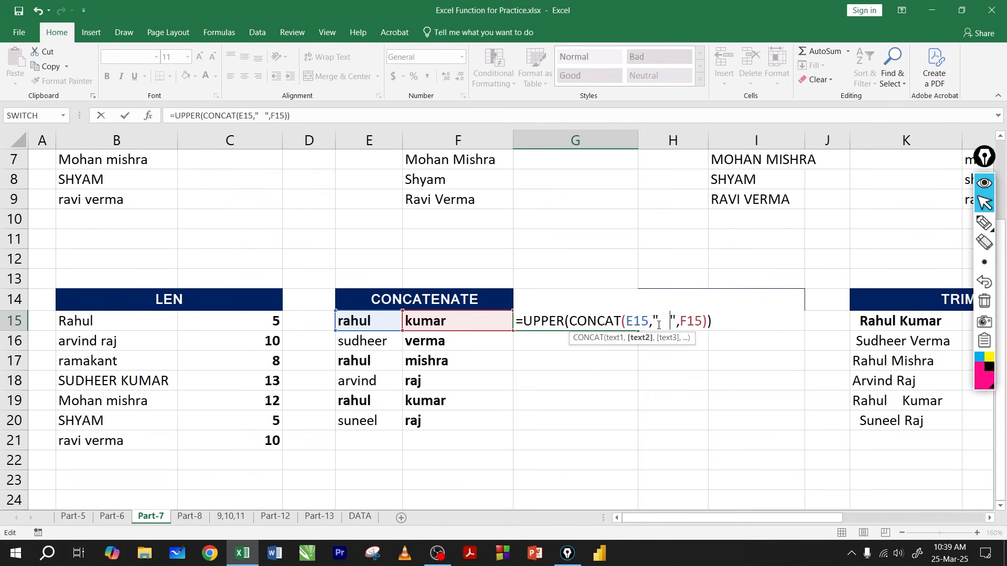
type("*")
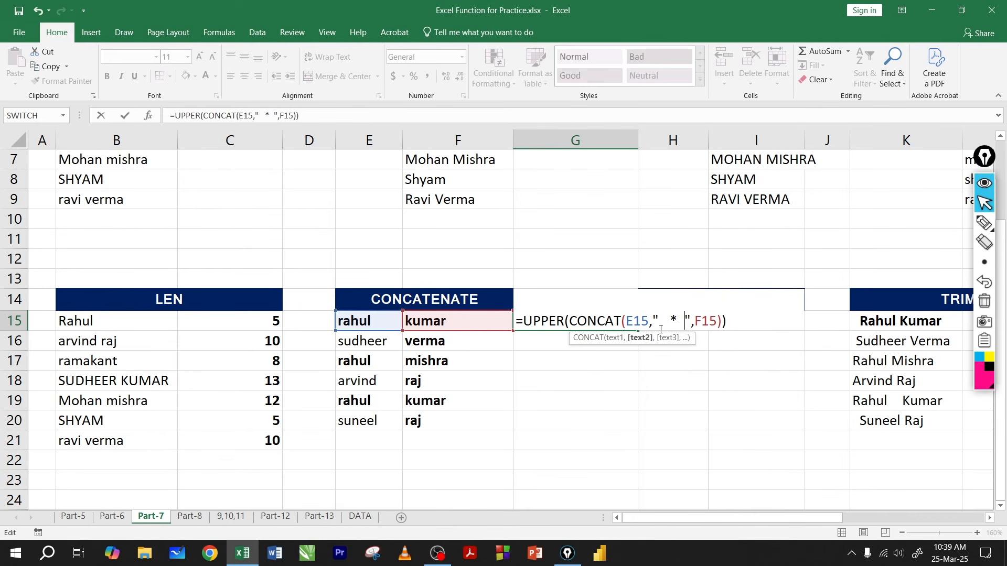
key("Return")
left_click(596, 324)
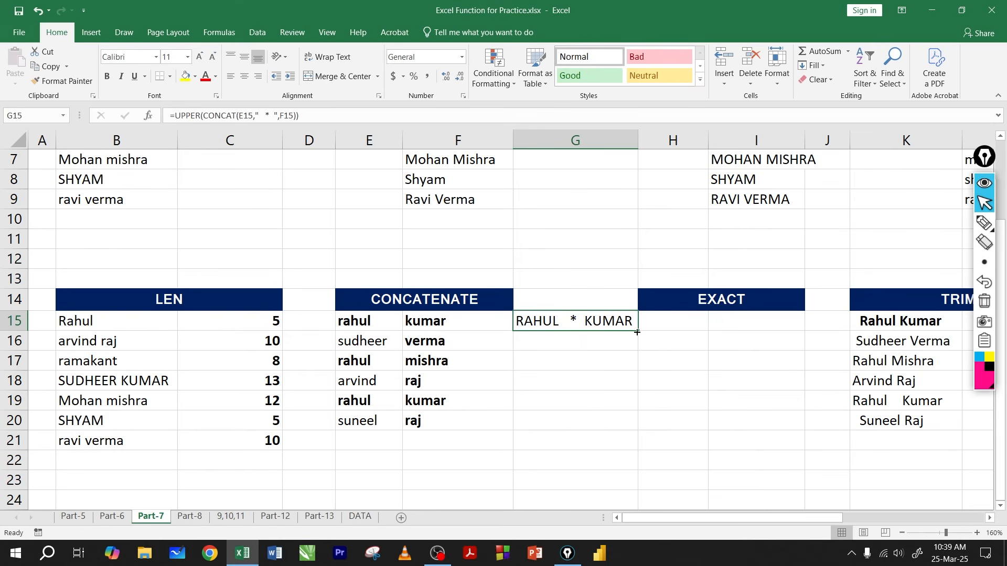
left_click_drag(635, 349, 637, 432)
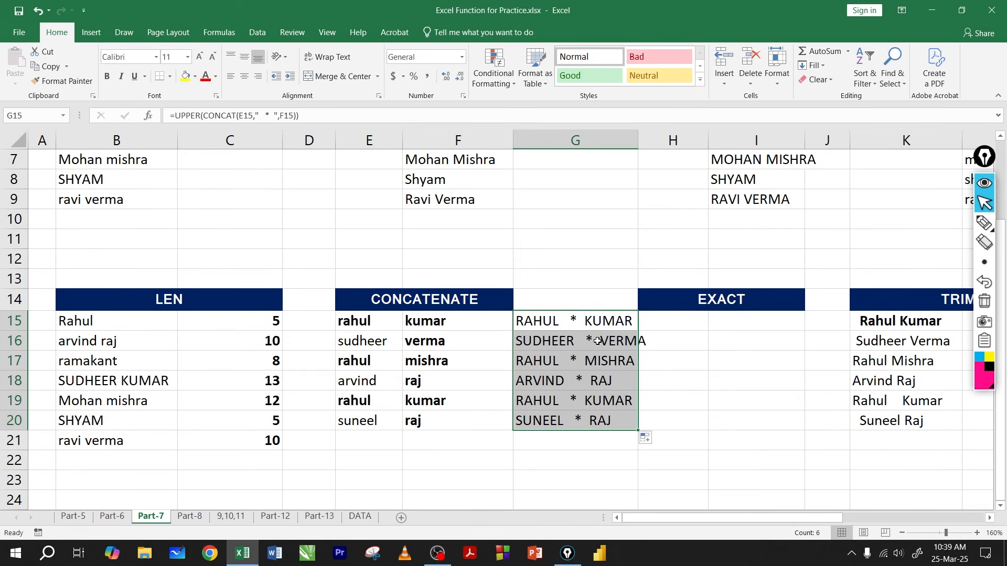
Step: Clear the joined name results from G15:G20
left_click_drag(582, 341, 578, 428)
key("Delete")
left_click(573, 323)
key("Delete")
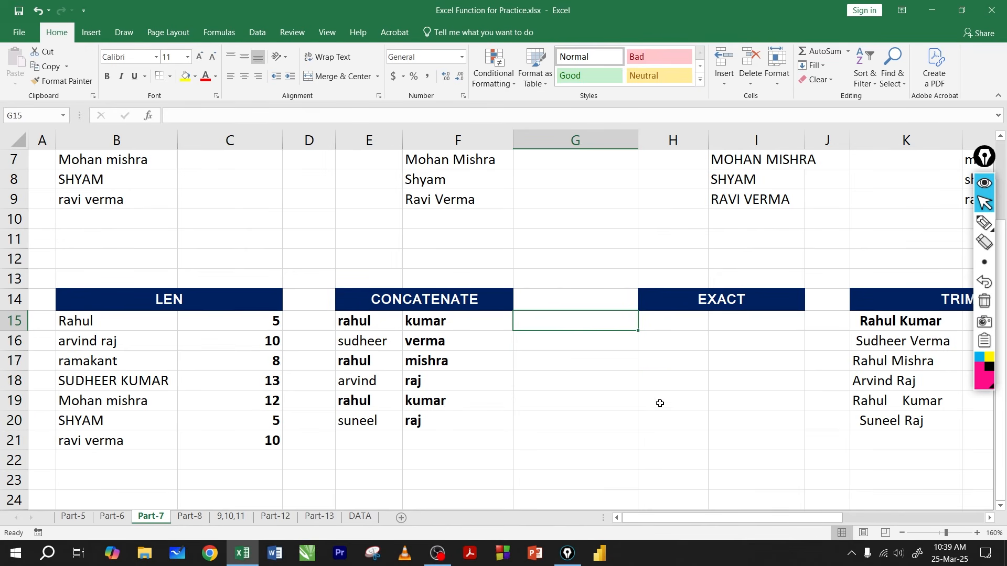
Step: Enter an EXACT formula in H15 comparing E15 with the same first name as quoted text, spelled with a capital initial
scroll(409, 339, "right", 5)
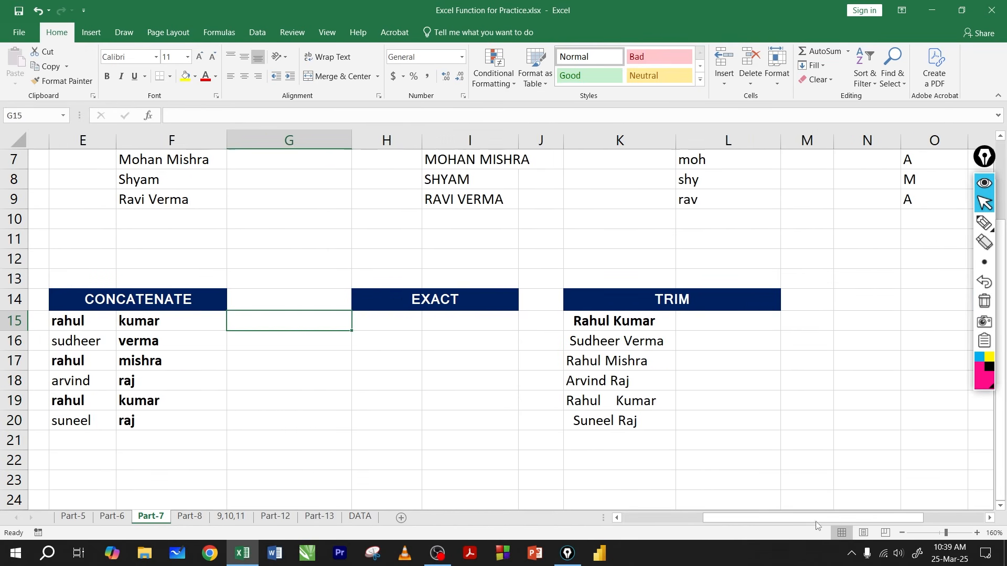
left_click_drag(763, 516, 722, 514)
left_click(553, 321)
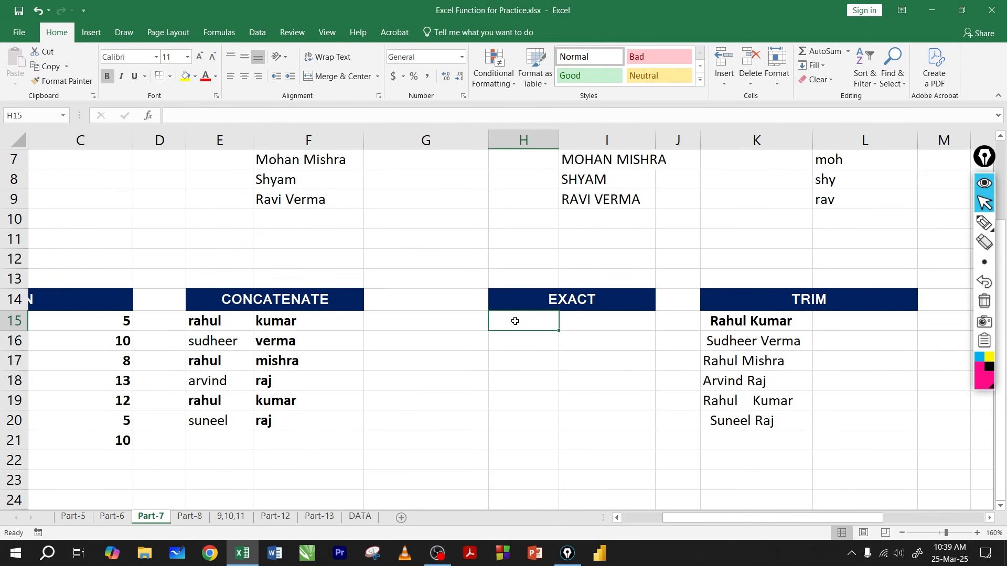
type("=ex")
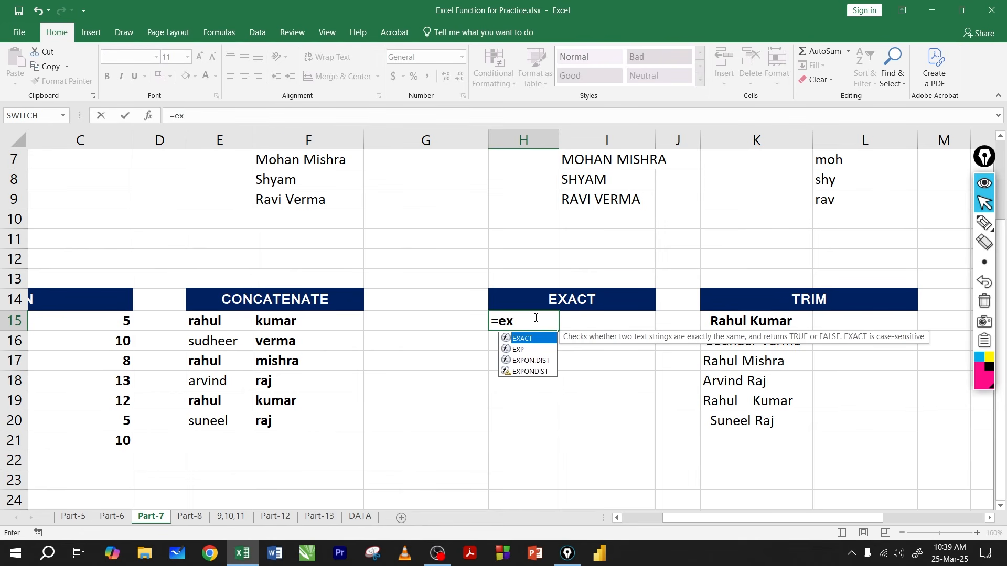
key("Tab")
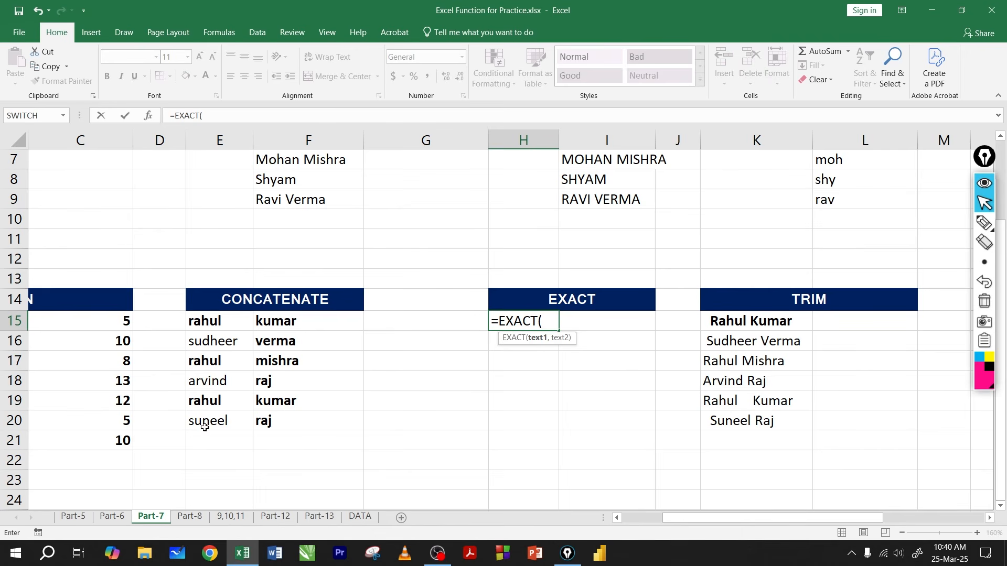
left_click(224, 322)
type(",")
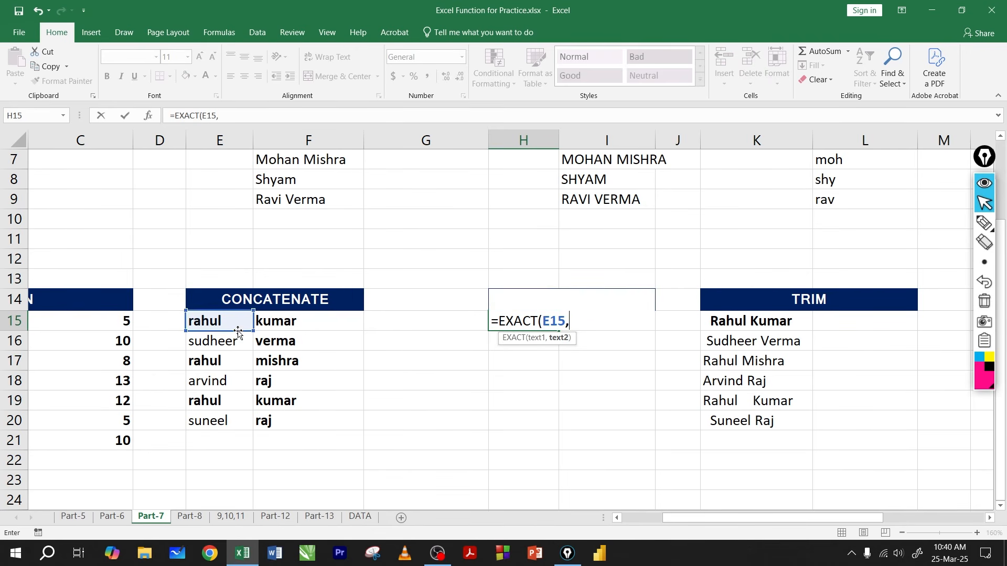
type("\"R")
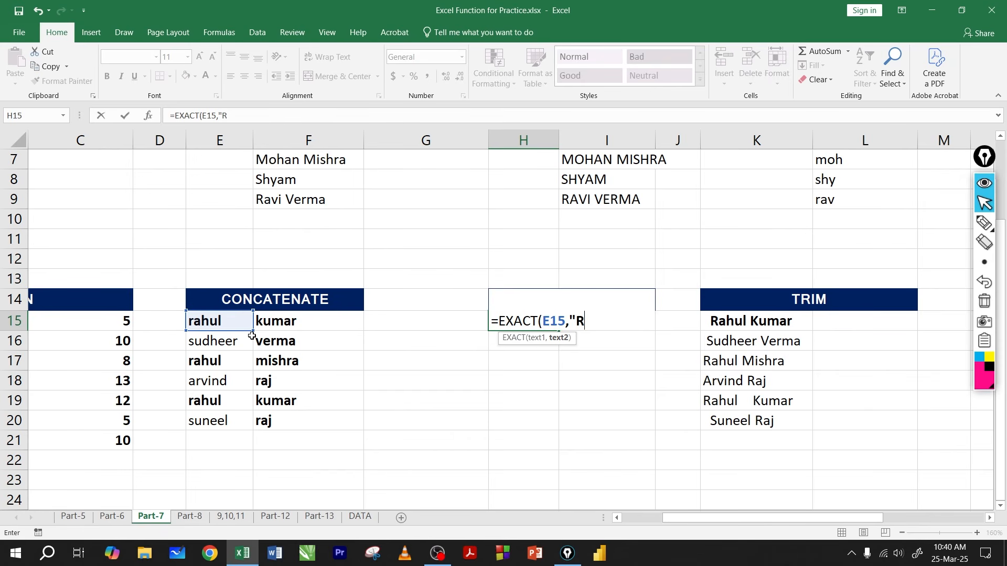
type("ahul\")")
key("Return")
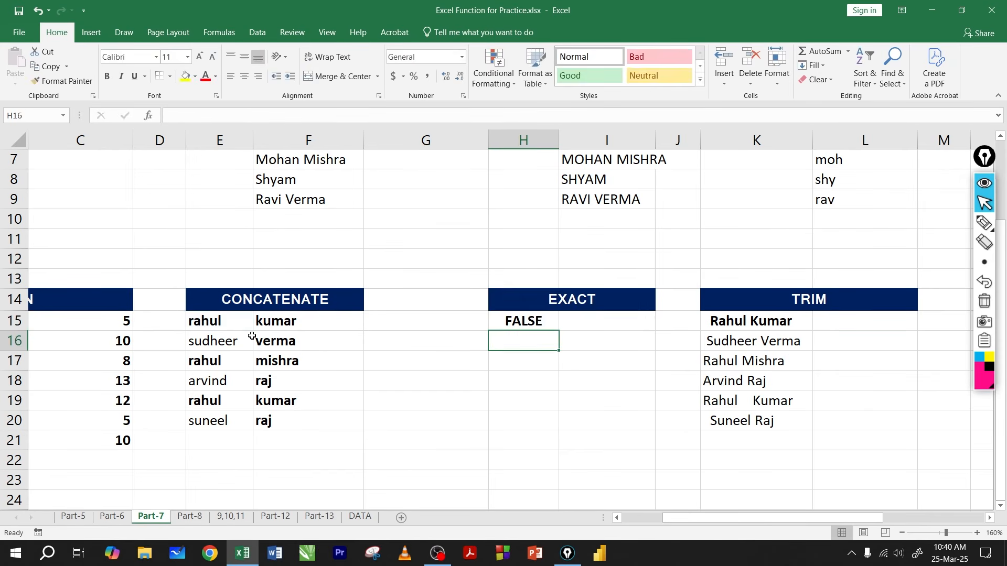
Step: Fill the EXACT formula from H15 down to H20
left_click(524, 322)
left_click_drag(557, 332, 545, 425)
left_click(524, 322)
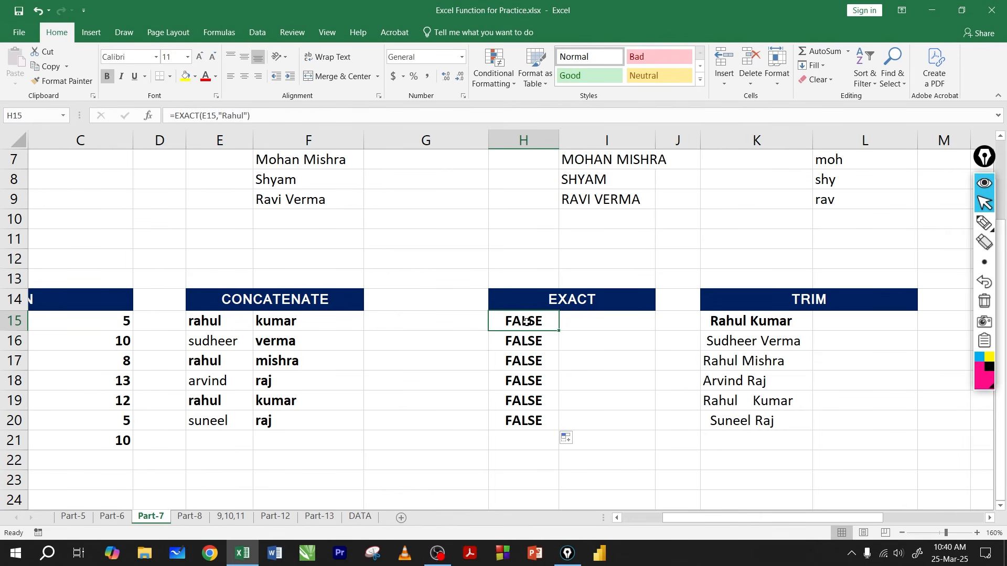
left_click_drag(523, 339, 518, 432)
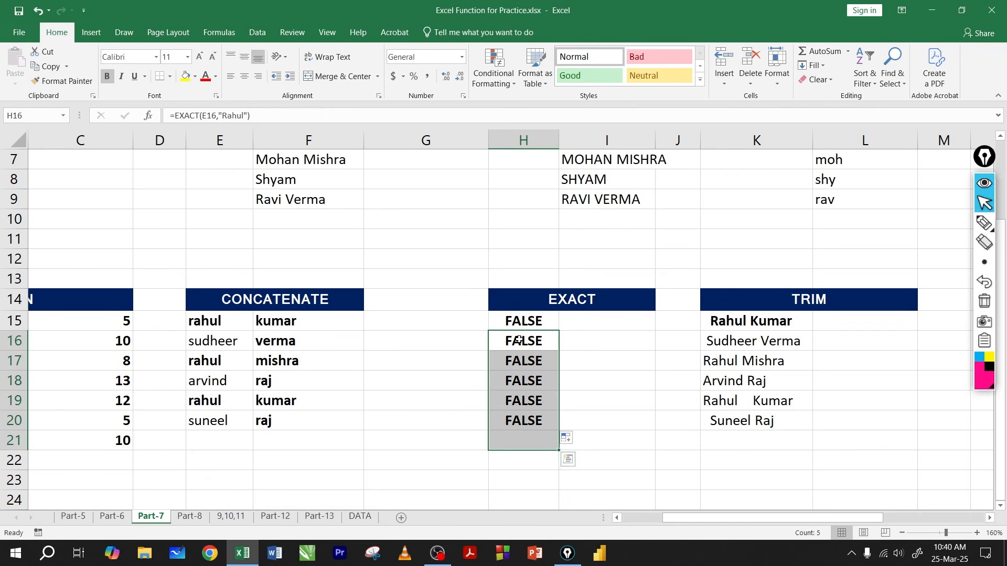
Step: Examine the EXACT formula in H15, comparing the letter case of its quoted name with the text in E15
left_click(522, 321)
double_click(518, 319)
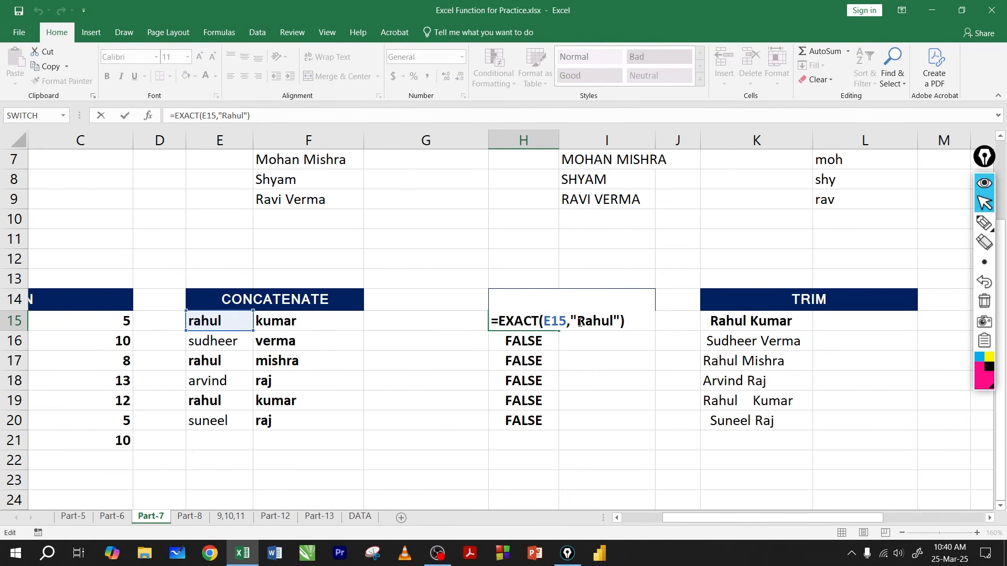
left_click_drag(579, 320, 608, 320)
left_click(585, 321)
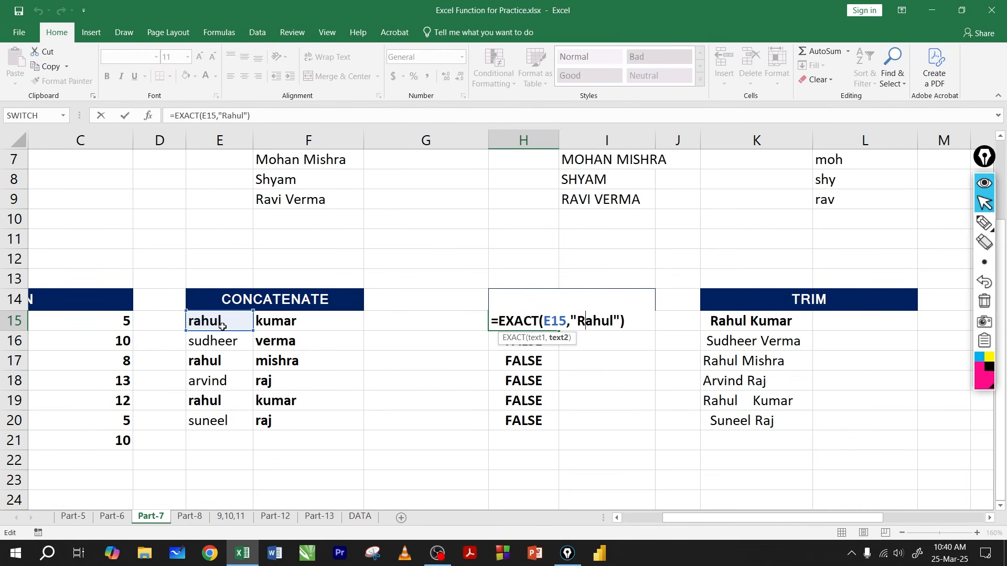
double_click(586, 322)
left_click(598, 321)
key("Return")
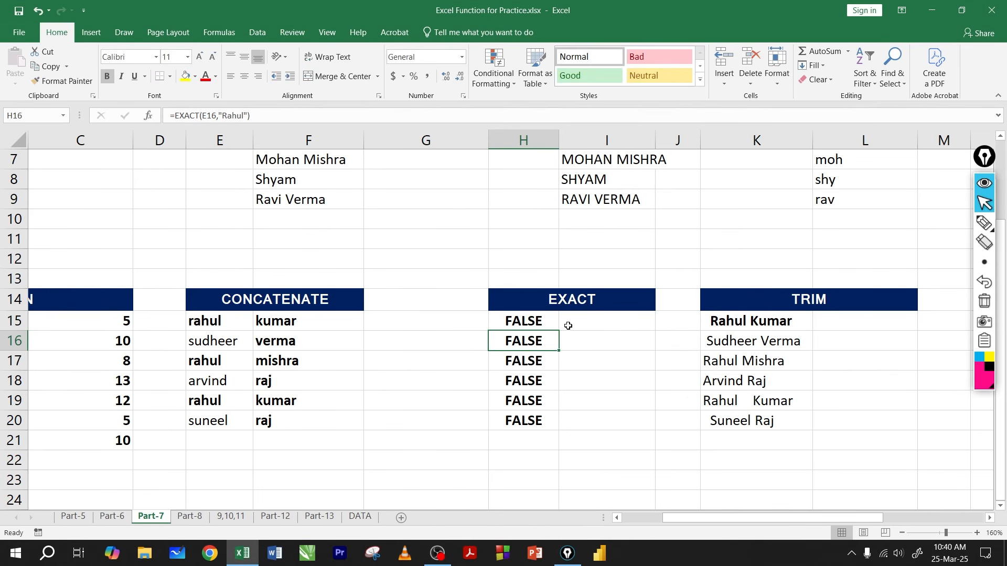
left_click(576, 296)
left_click(534, 322)
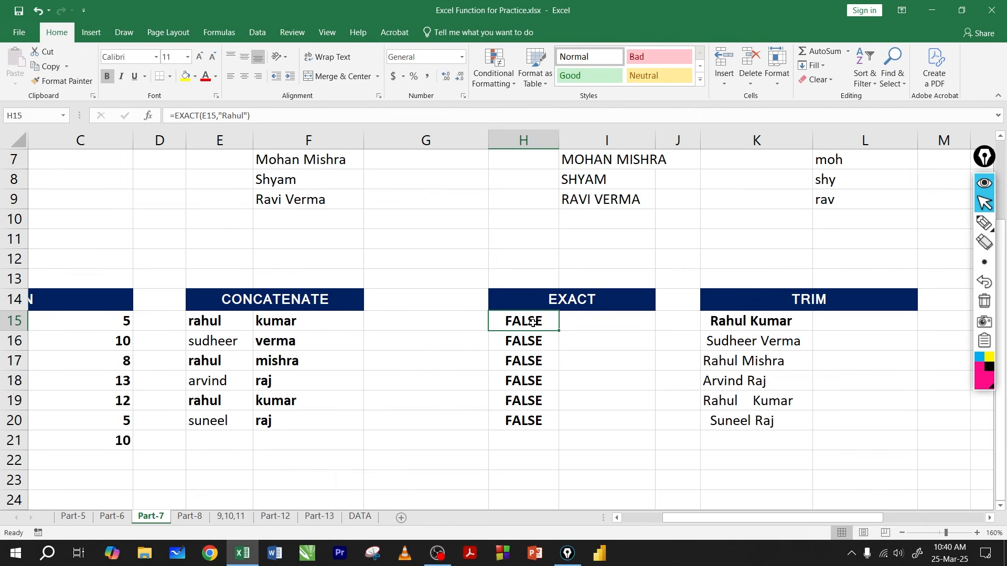
left_click(561, 304)
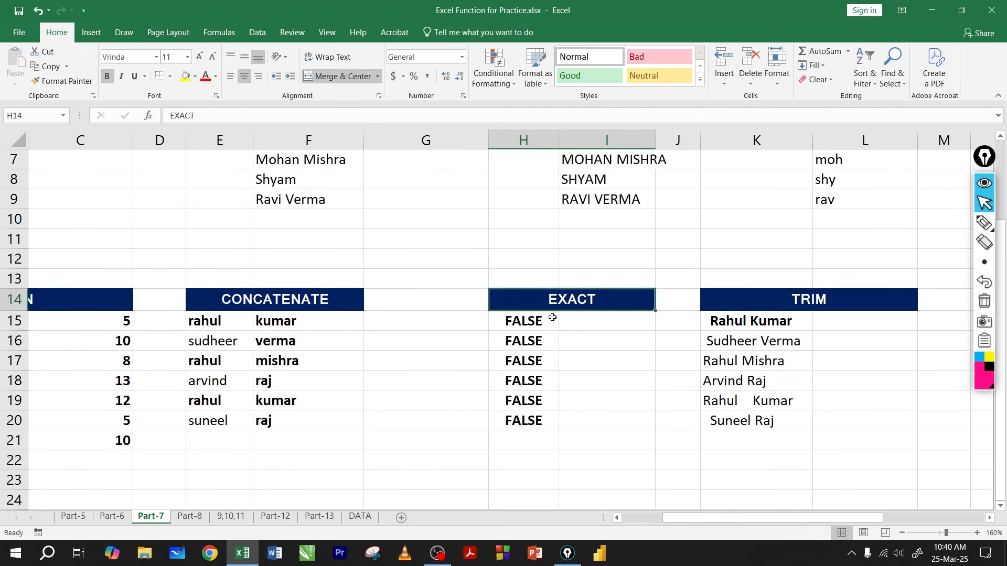
left_click(539, 320)
double_click(538, 320)
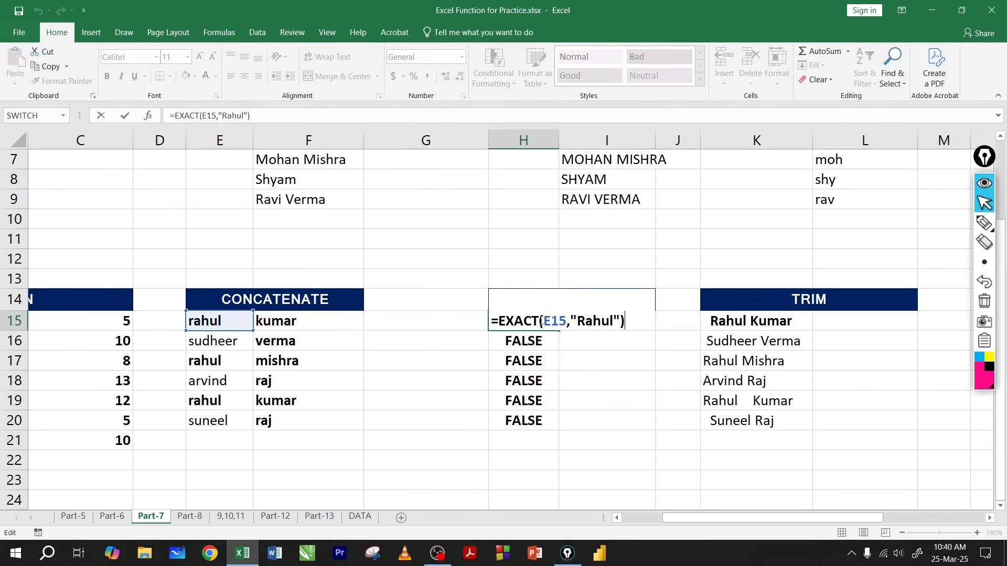
key("Return")
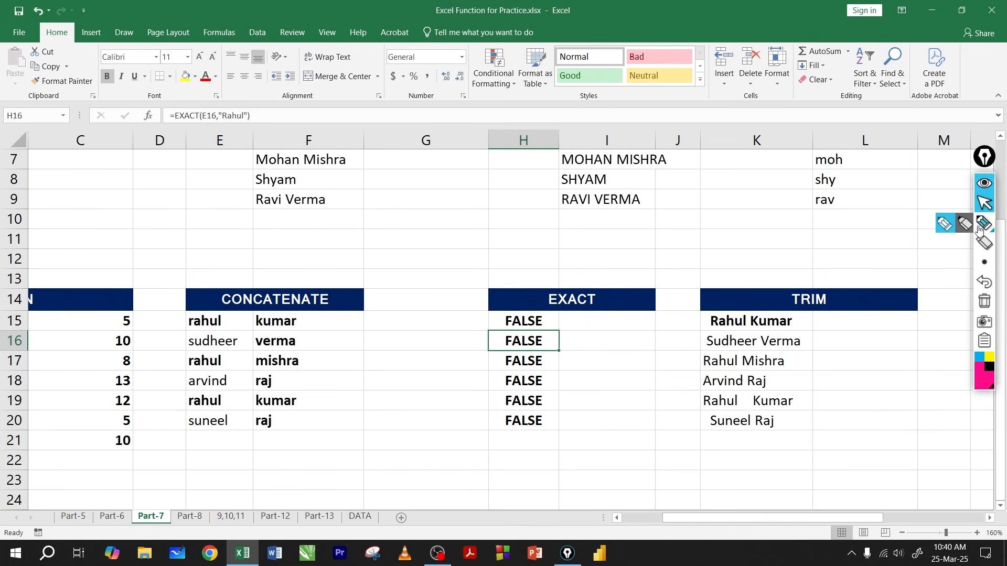
Step: Circle the first names in E15 and K15 with the annotation pen, and erase the markings
left_click(983, 223)
mouse_move(223, 316)
left_mouse_down()
mouse_move(204, 335)
mouse_move(223, 316)
left_mouse_up()
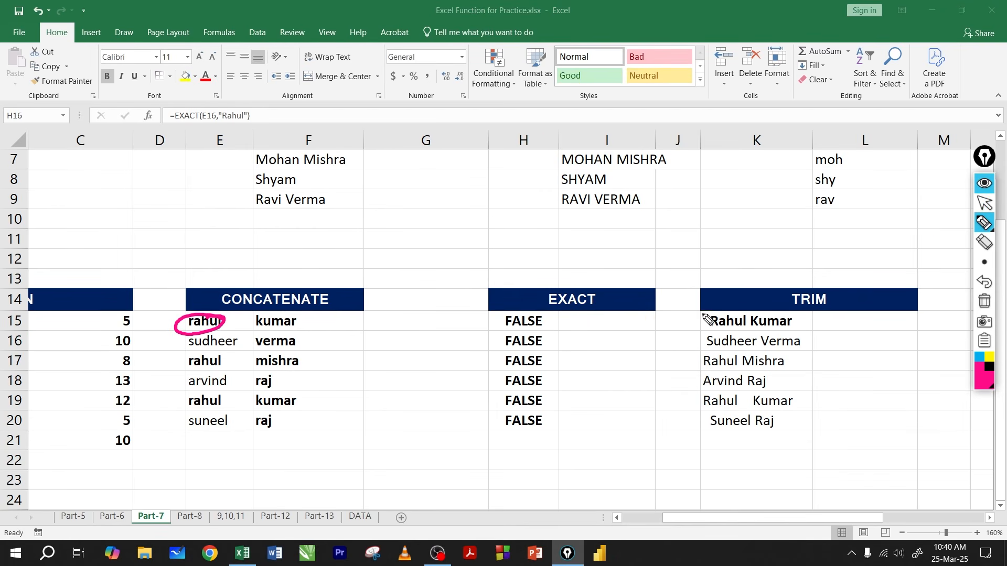
mouse_move(772, 313)
left_mouse_down()
mouse_move(711, 324)
mouse_move(698, 303)
left_mouse_up()
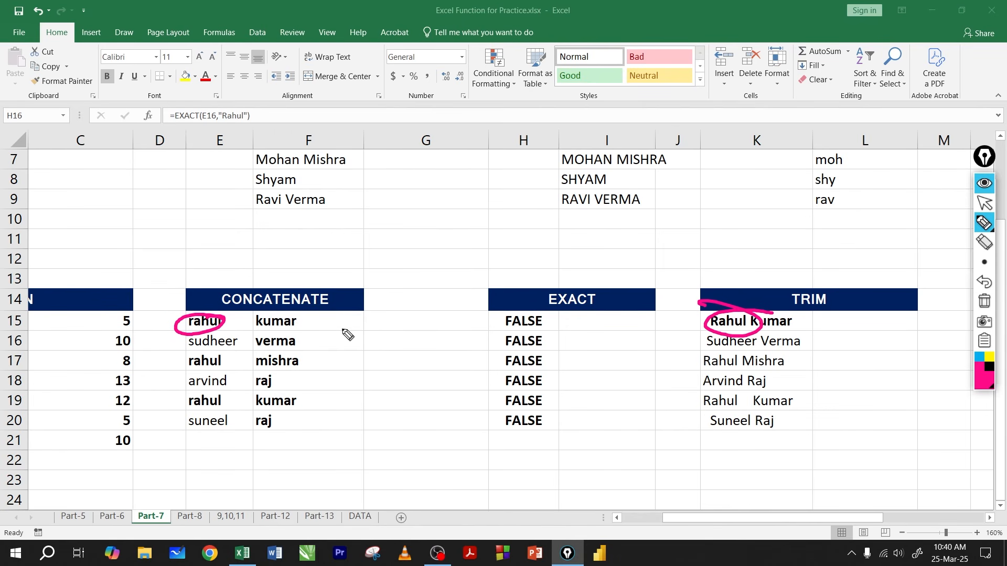
left_click(984, 301)
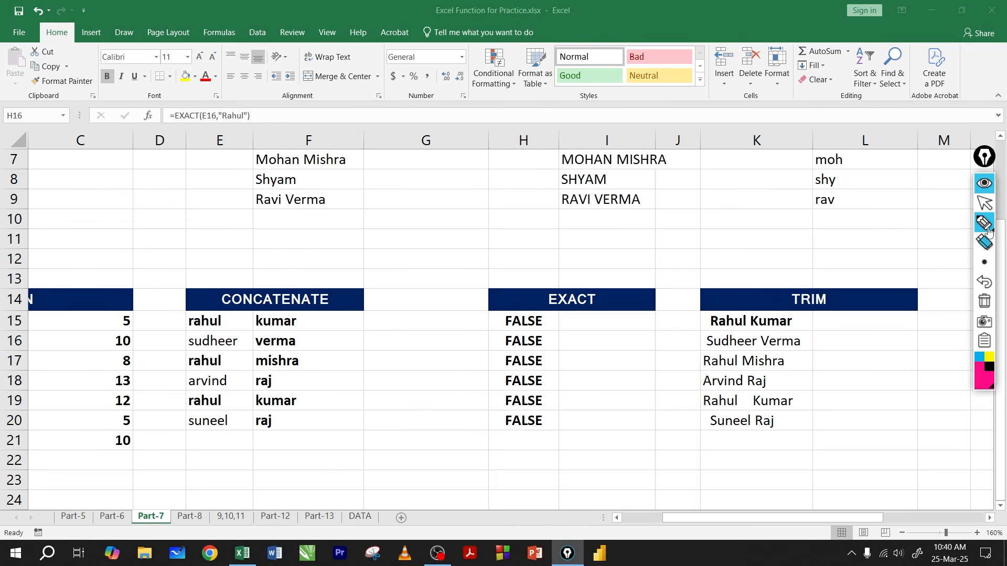
left_click(983, 203)
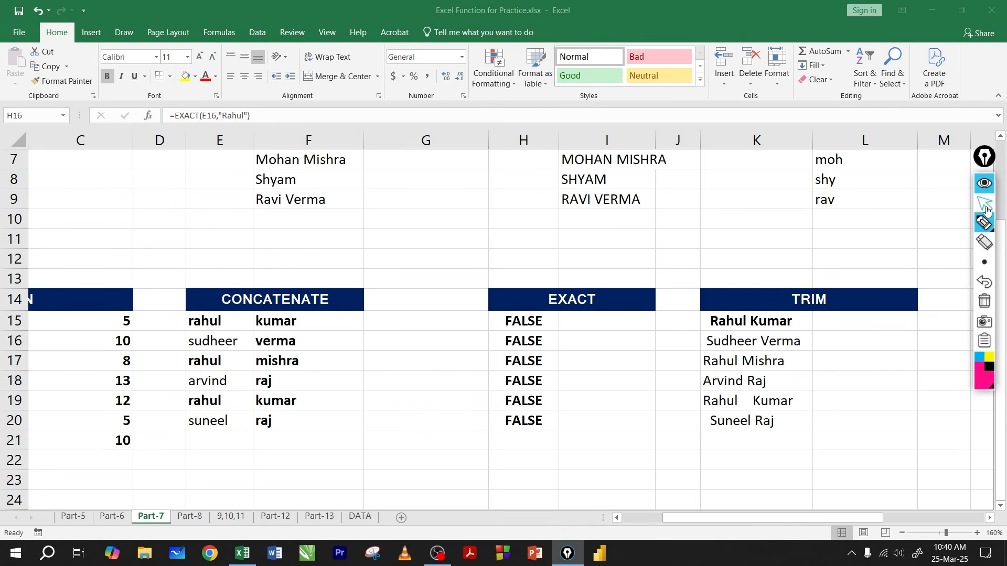
Step: Review H15's EXACT formula, and capitalise the initial letter of the first name in E15
left_click(531, 325)
left_click(531, 323)
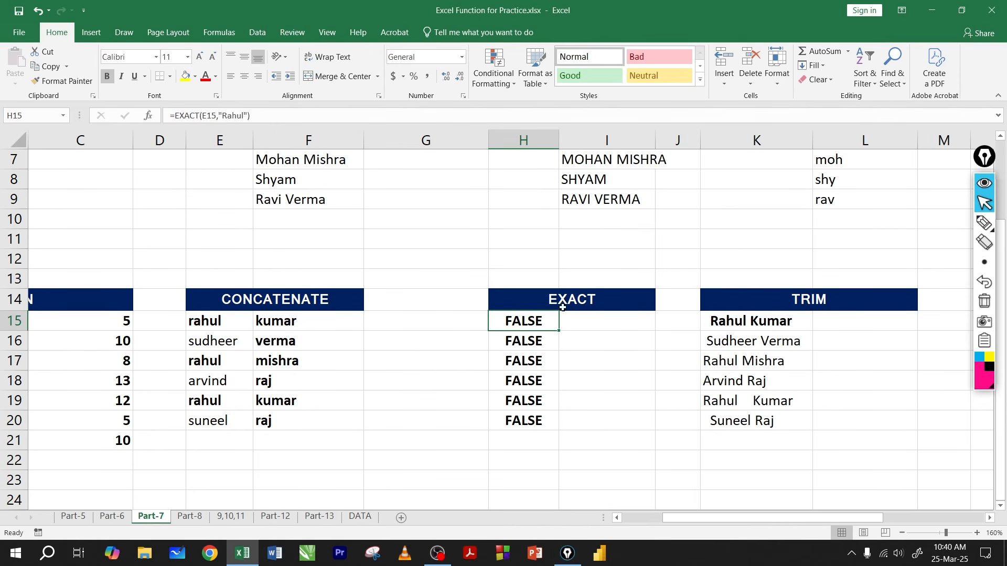
double_click(536, 320)
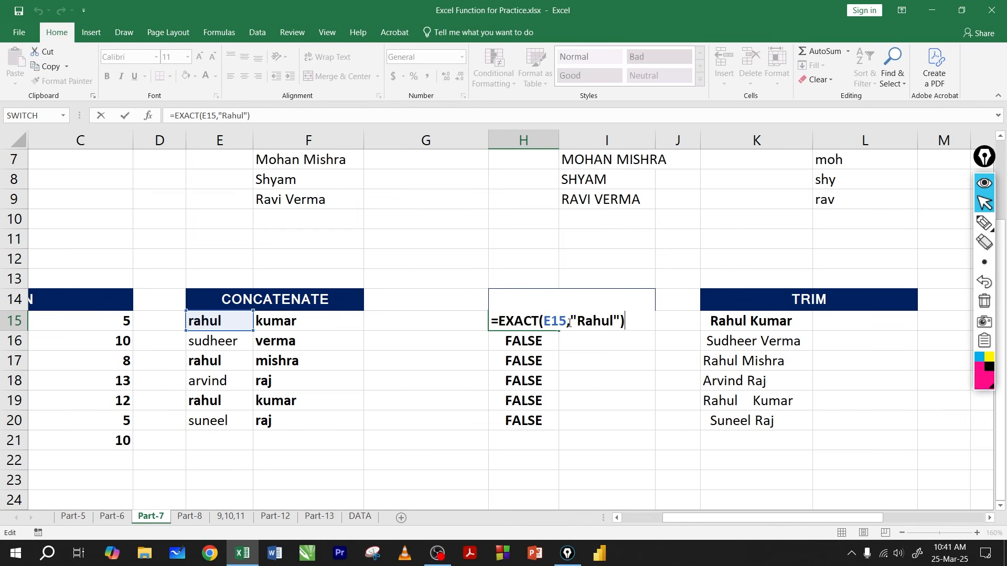
key("Return")
double_click(188, 324)
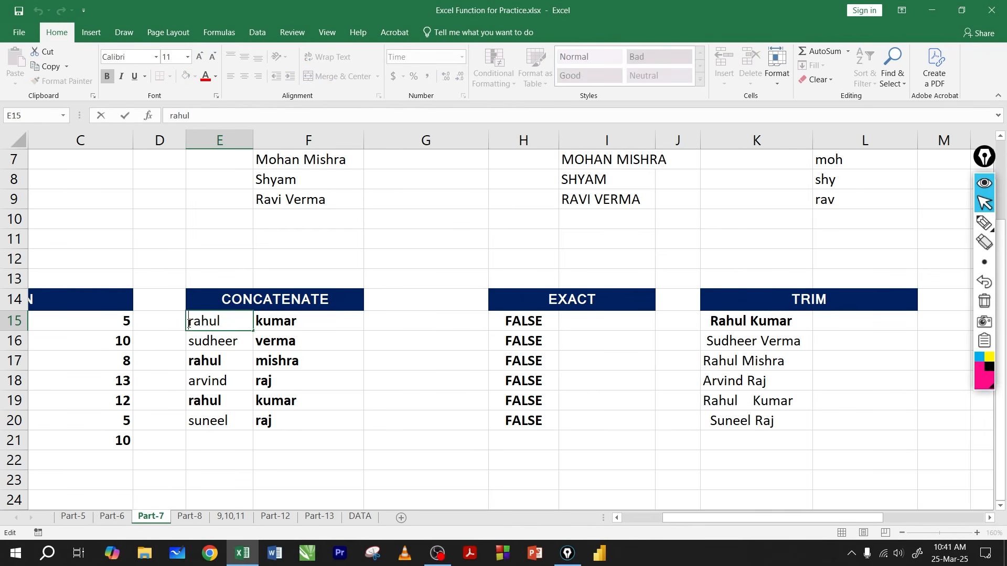
left_click_drag(189, 324, 193, 323)
type("R")
left_click(223, 338)
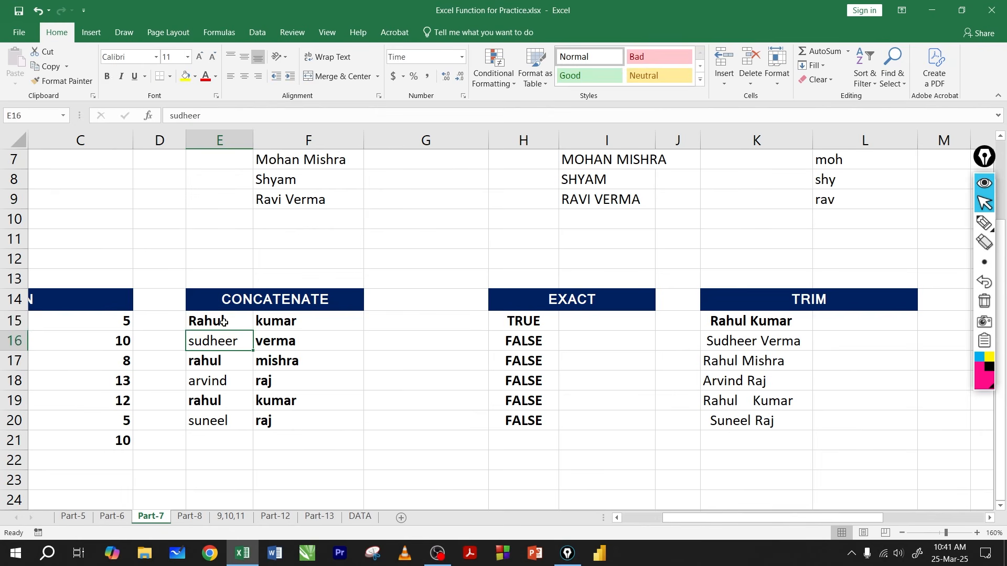
Step: Check H15's EXACT formula against the edited name in E15, and fill it down to H20 again
left_click(224, 322)
left_click(533, 322)
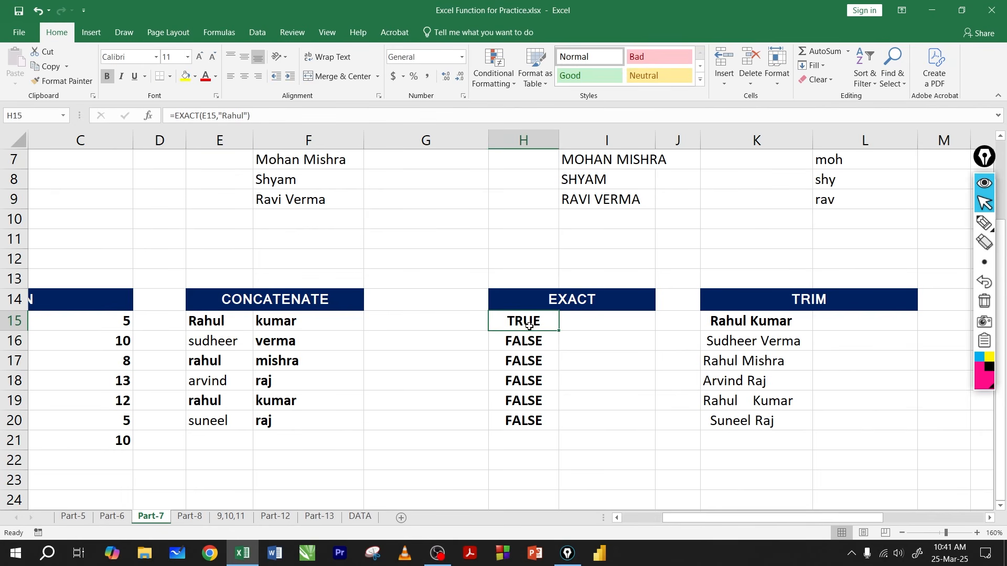
double_click(529, 326)
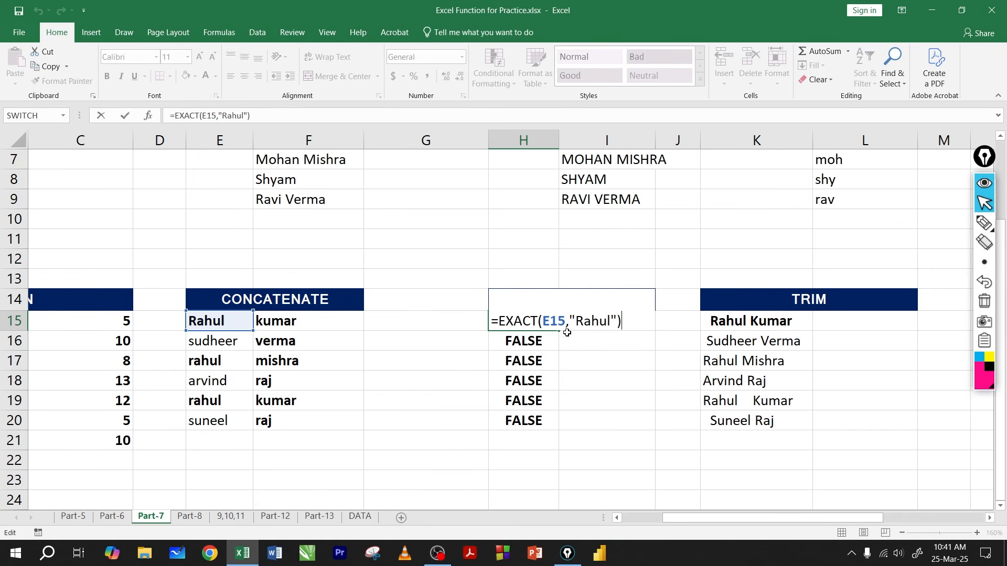
key("Return")
left_click(545, 322)
double_click(559, 331)
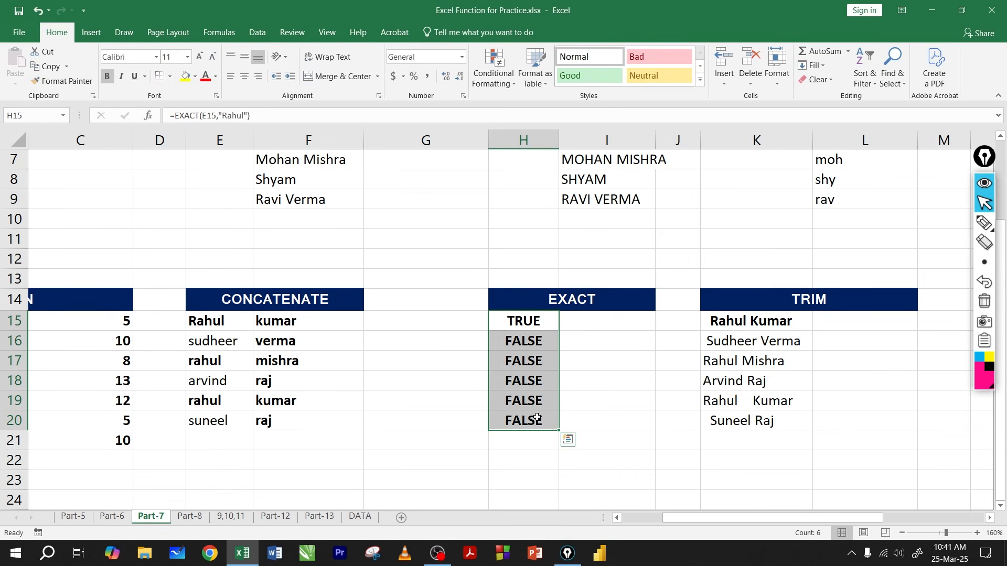
Step: Re-examine the EXACT formula in H15, including its cell reference and quoted comparison text
left_click(524, 323)
double_click(525, 322)
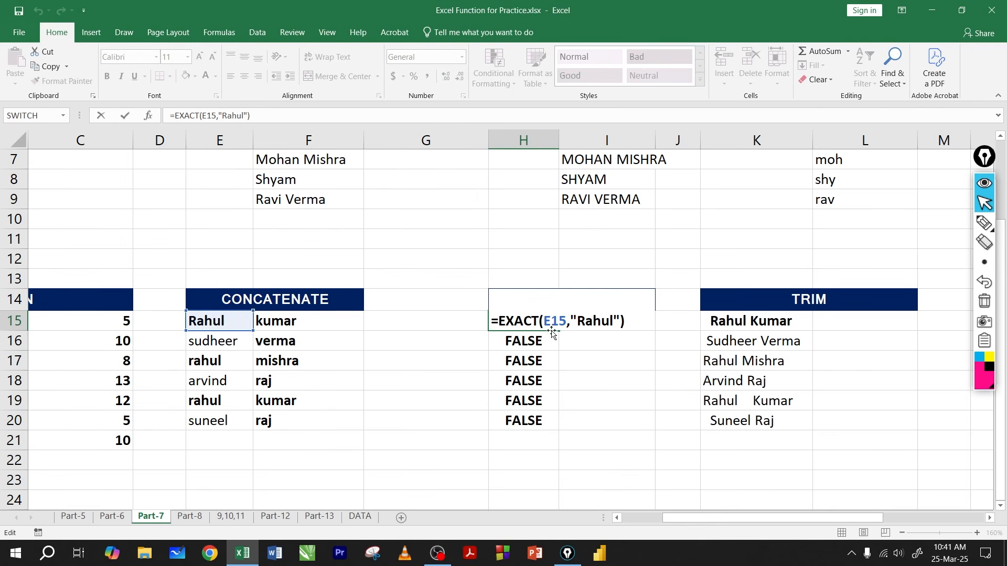
key("Return")
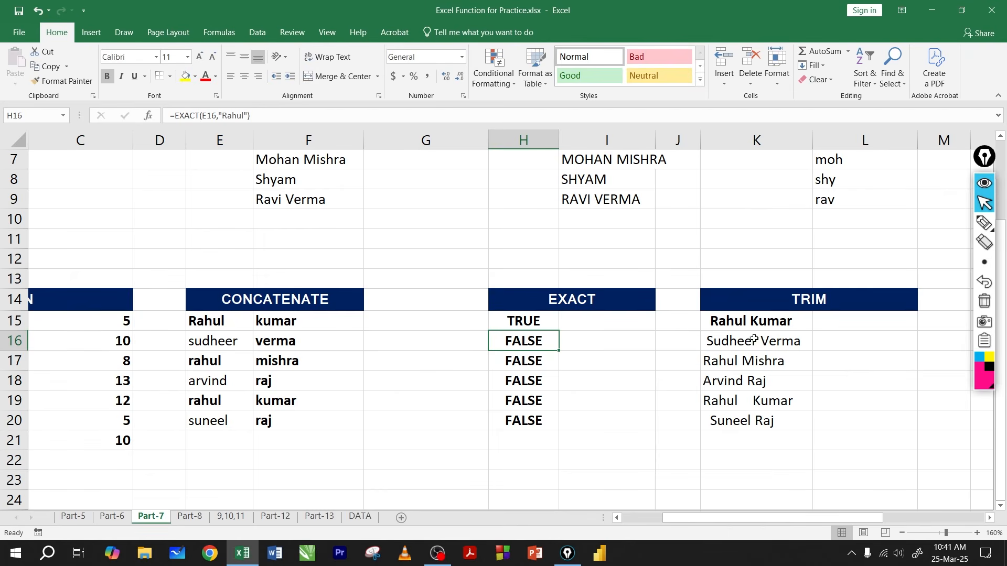
Step: Look over the TRIM section, comparing the first source entry in K15 with the empty result cells L15:L20
left_click(839, 325)
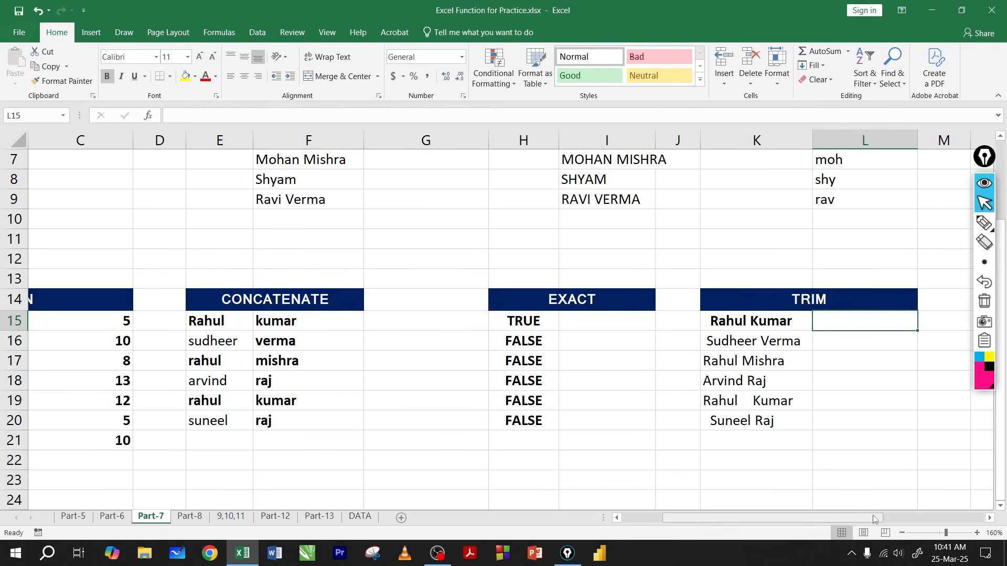
left_click_drag(872, 515, 912, 517)
left_click(694, 346)
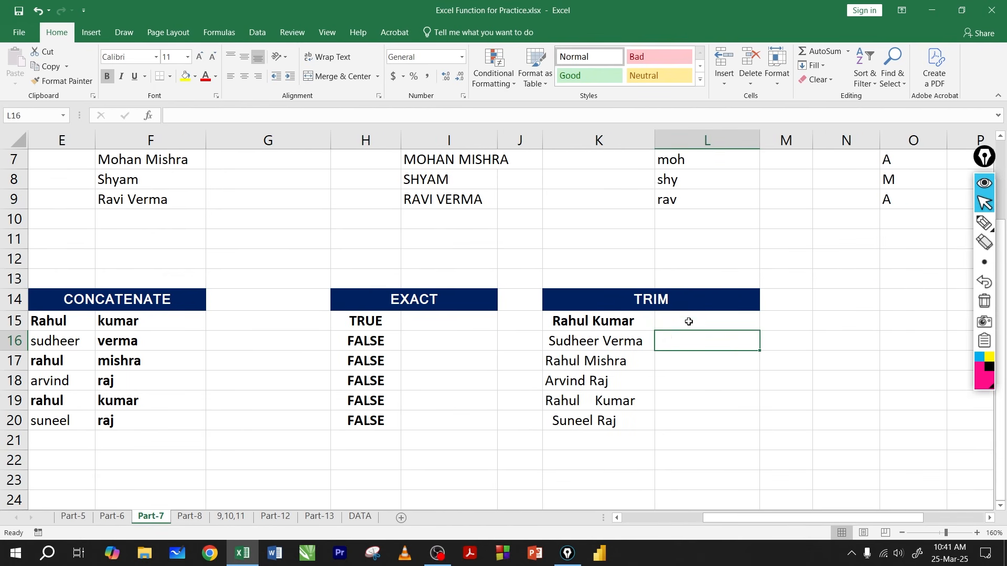
left_click_drag(688, 321, 690, 427)
left_click(685, 325)
left_click(620, 324)
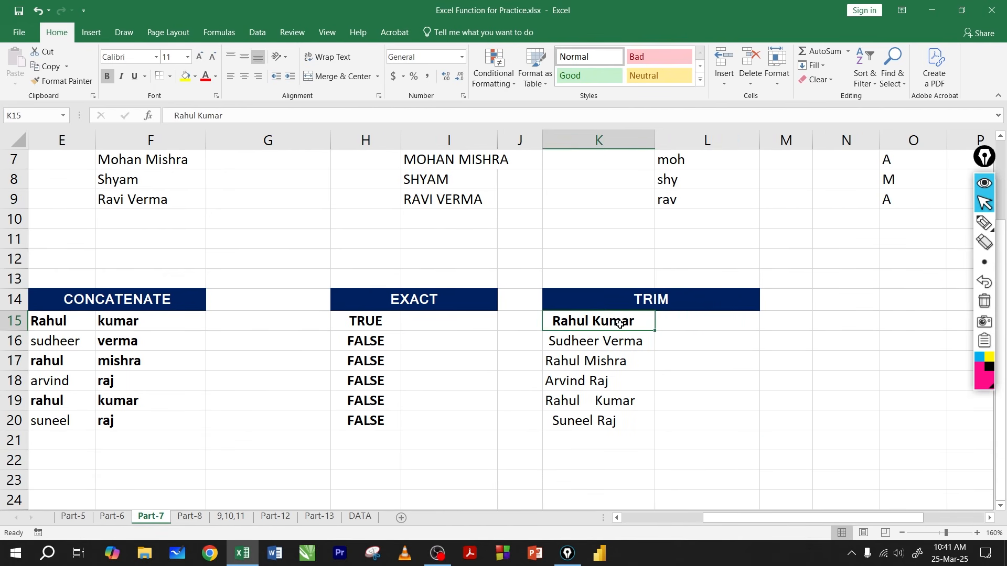
left_click(681, 318)
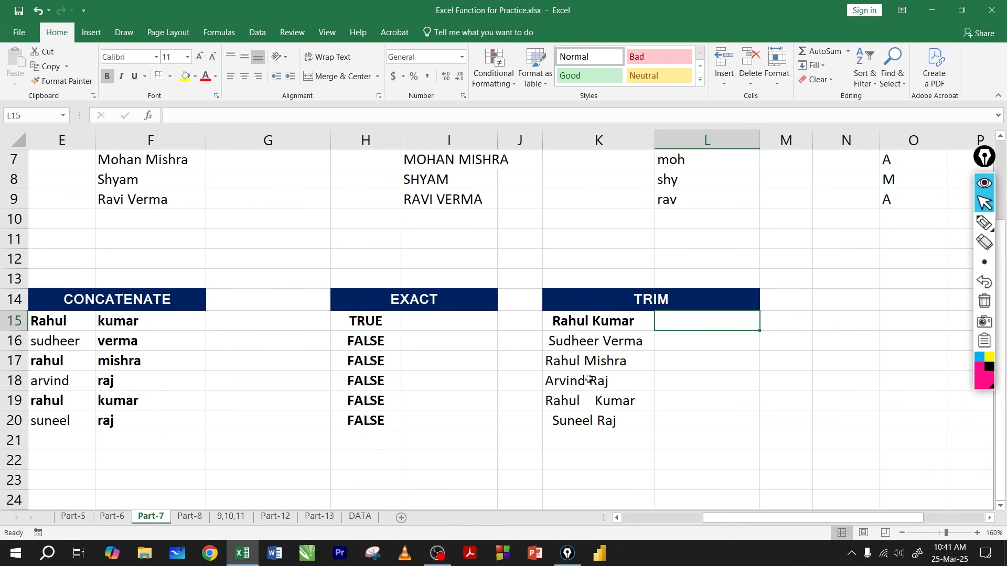
Step: Review the spacing of the names in K15:K20, and open the content of K15 to inspect its spaces
left_click_drag(586, 324, 587, 420)
left_click(586, 321)
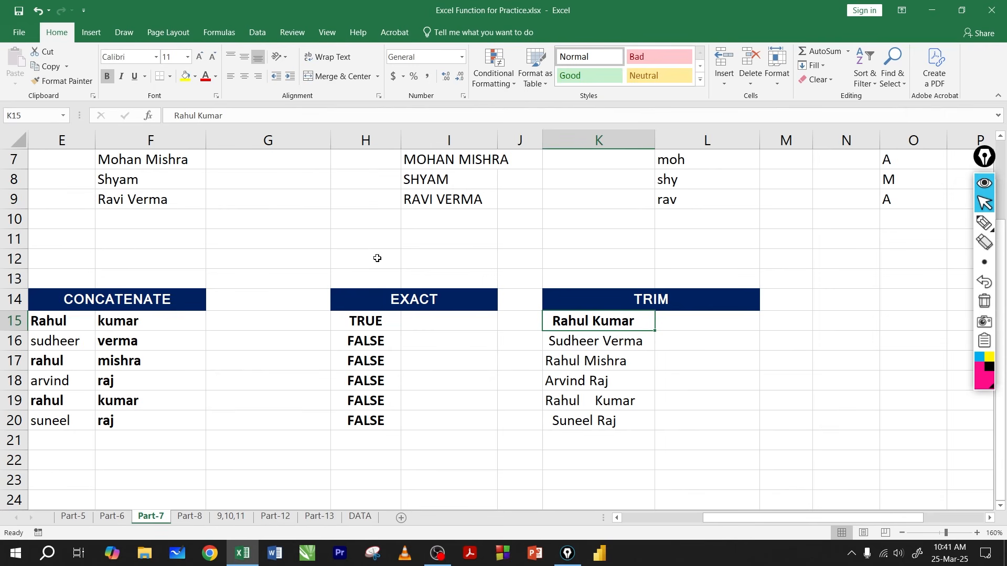
double_click(588, 319)
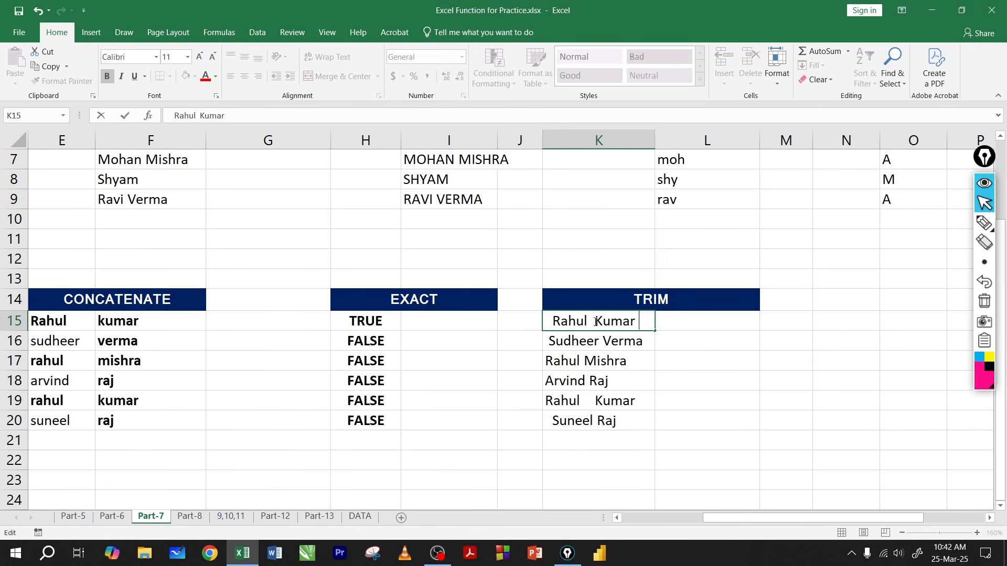
Step: Inspect the double space between the words and the leading spaces in K15, leaving the entry as it is
left_click_drag(595, 321, 586, 320)
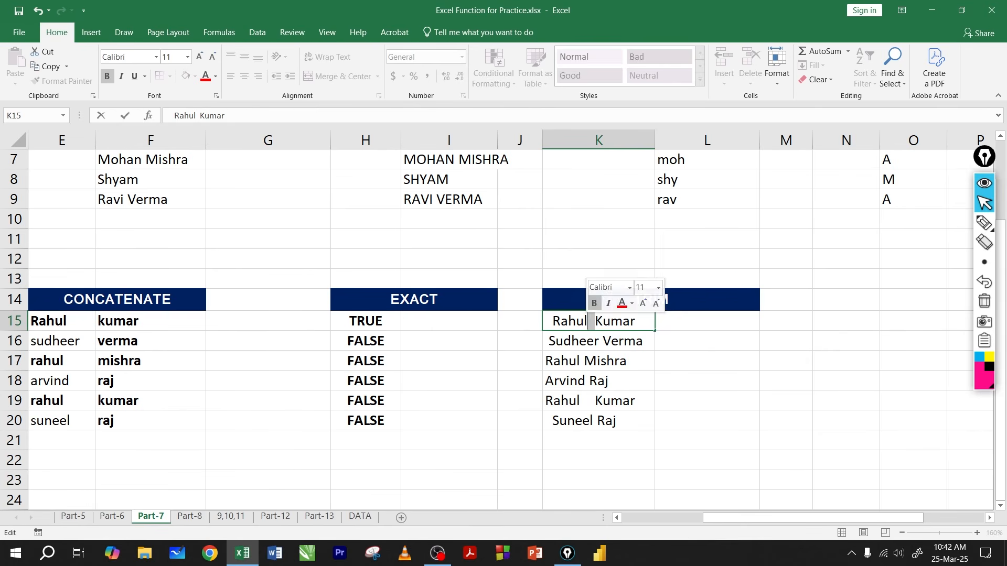
left_click(552, 321)
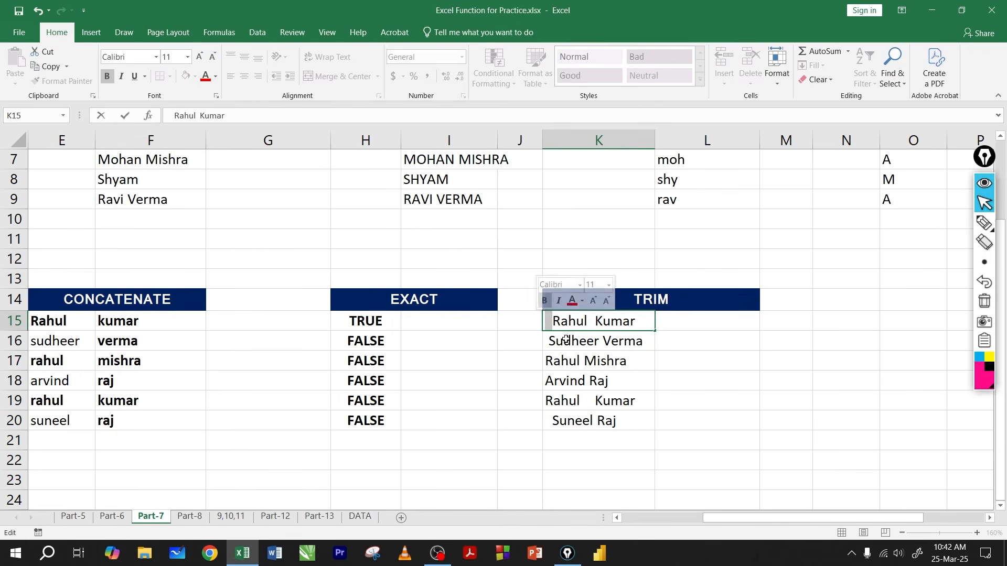
left_click(602, 438)
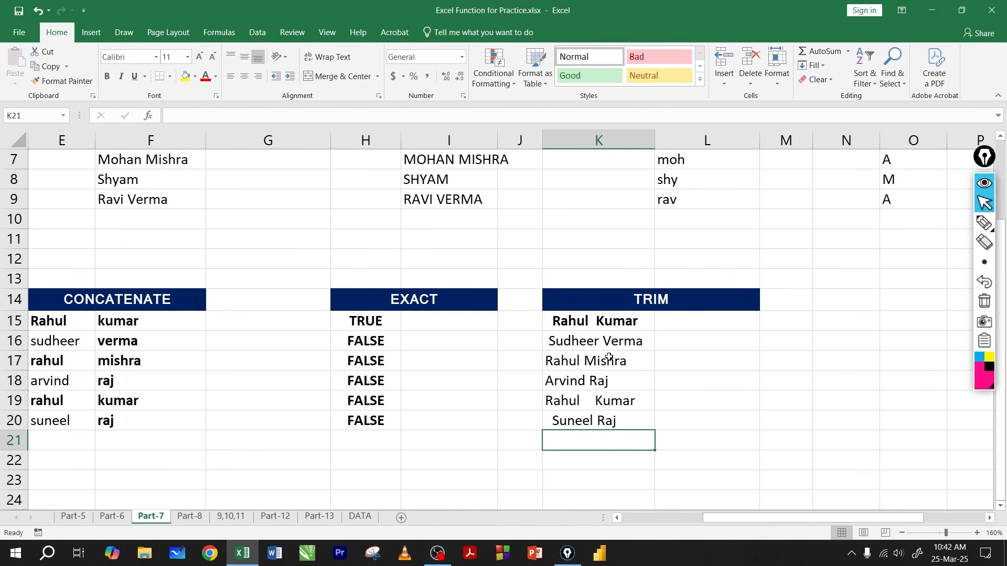
Step: Open the content of K17 and check the end of the name for trailing spaces
double_click(588, 366)
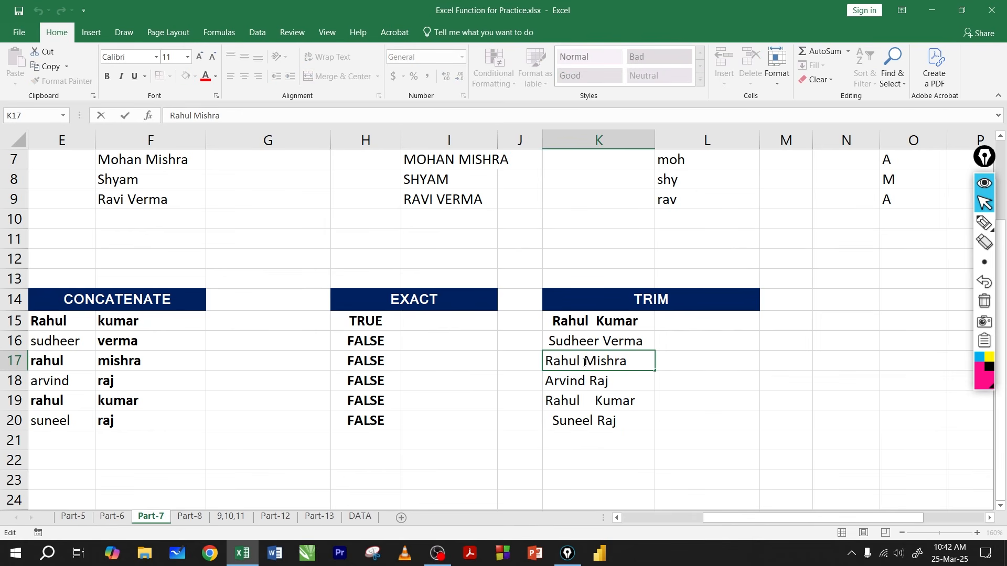
left_click(628, 366)
left_click(644, 363)
key("Return")
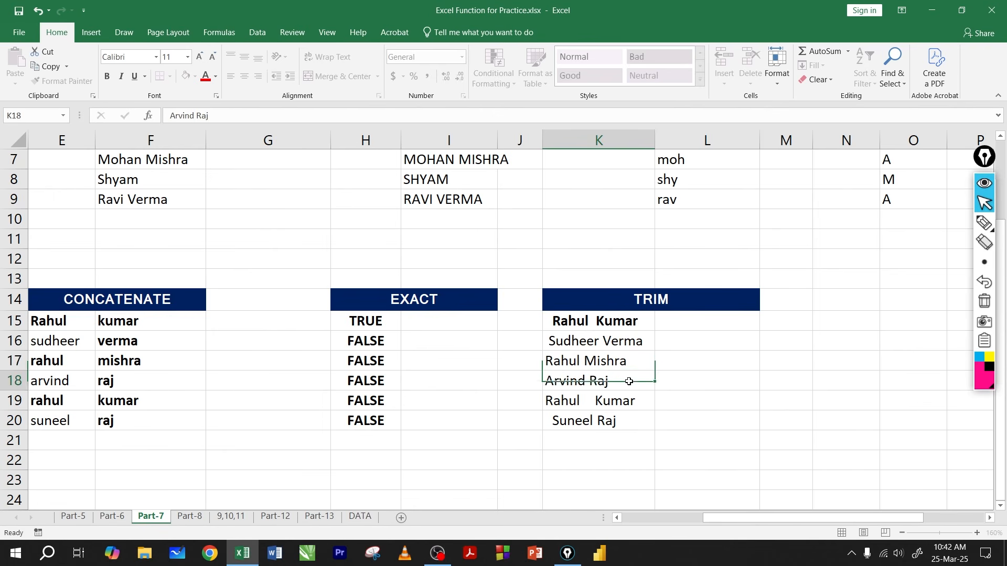
left_click(624, 363)
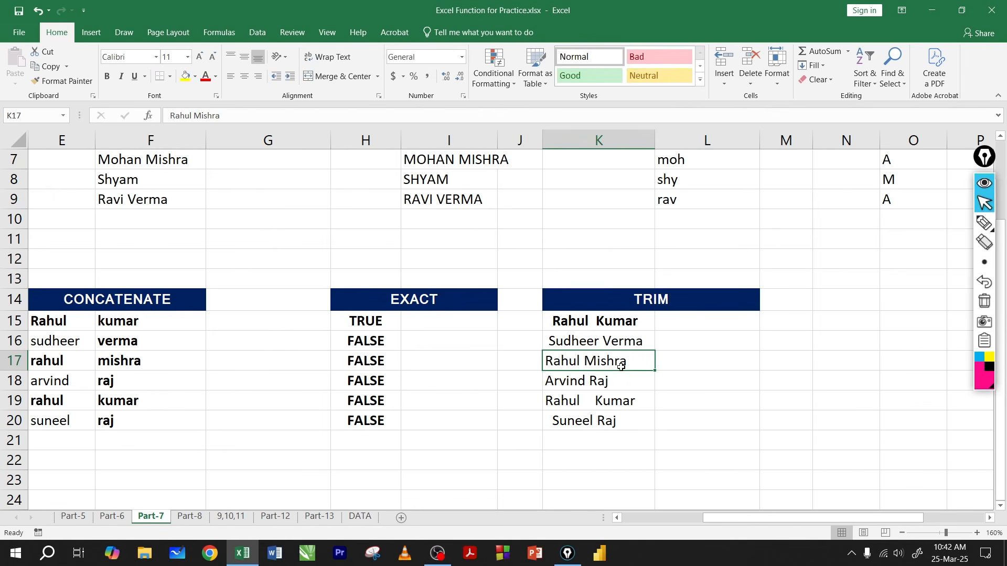
left_click(662, 363)
left_click(643, 364)
double_click(638, 364)
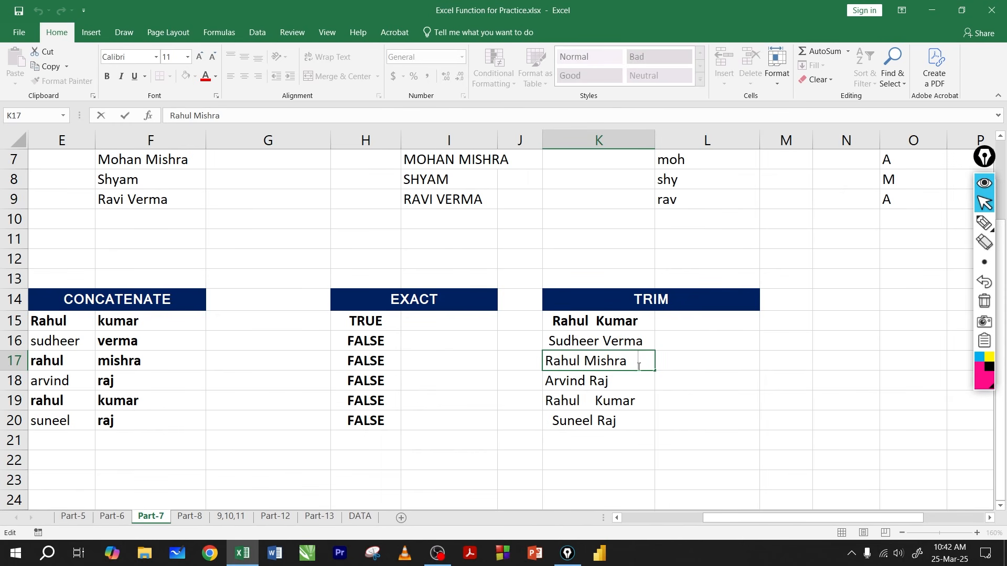
left_click(661, 360)
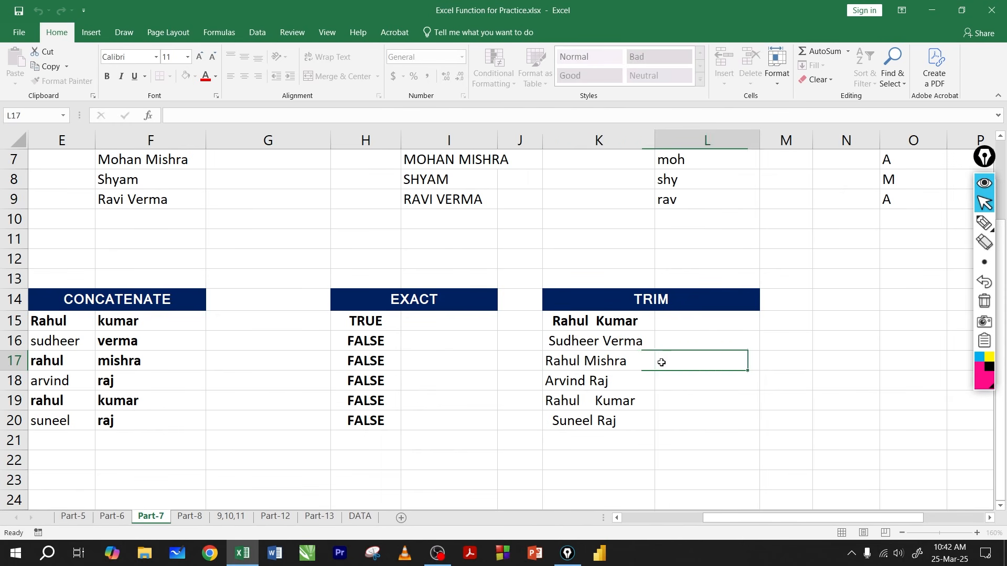
Step: Enter =TRIM(K15) in L15 for the source names in K15:K20, and fill it down to L20
left_click_drag(603, 321, 613, 422)
left_click(600, 322)
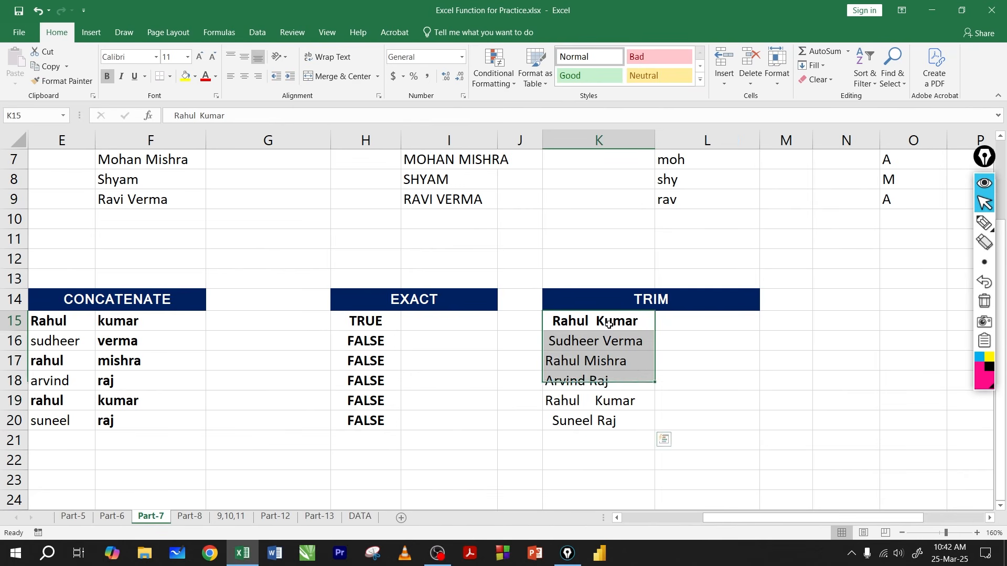
left_click(669, 322)
left_click_drag(600, 321, 613, 421)
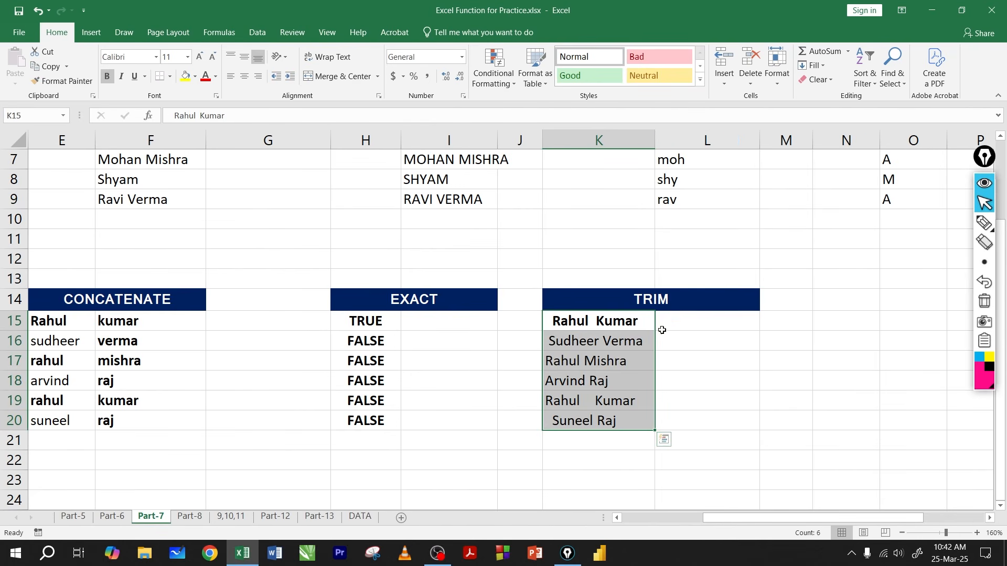
left_click(674, 318)
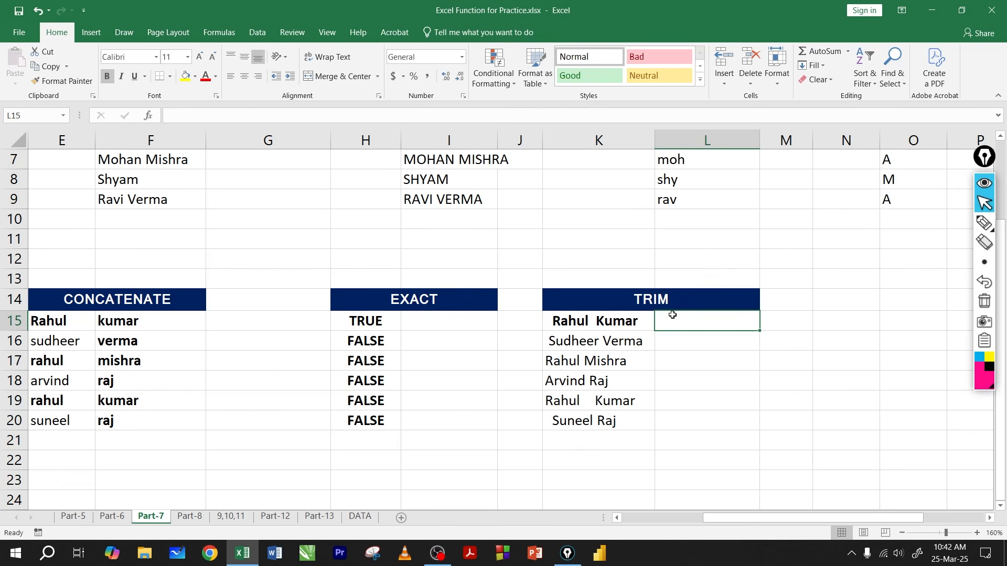
type("=trim")
key("Tab")
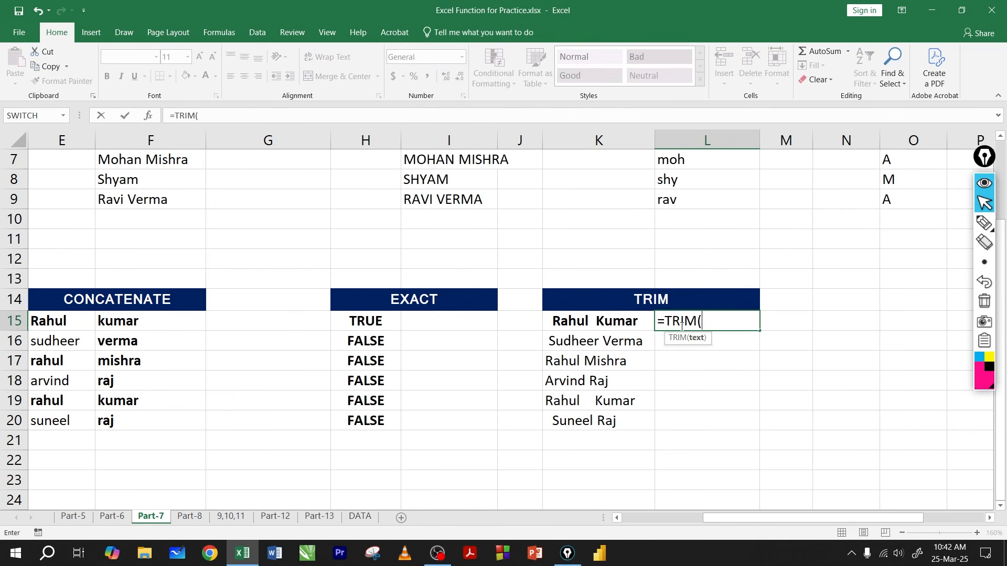
left_click(580, 321)
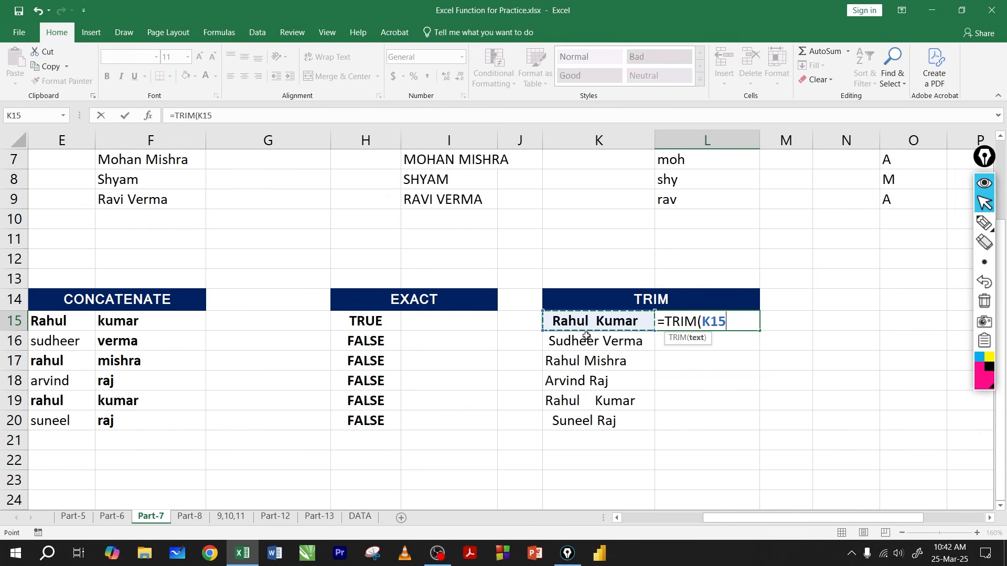
key("Return")
left_click(752, 330)
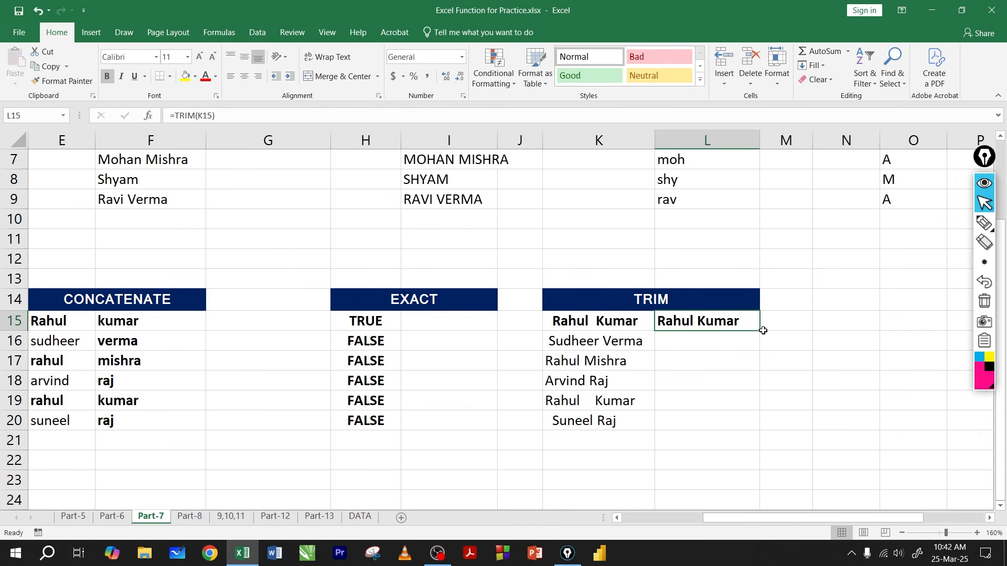
left_click_drag(762, 338, 760, 431)
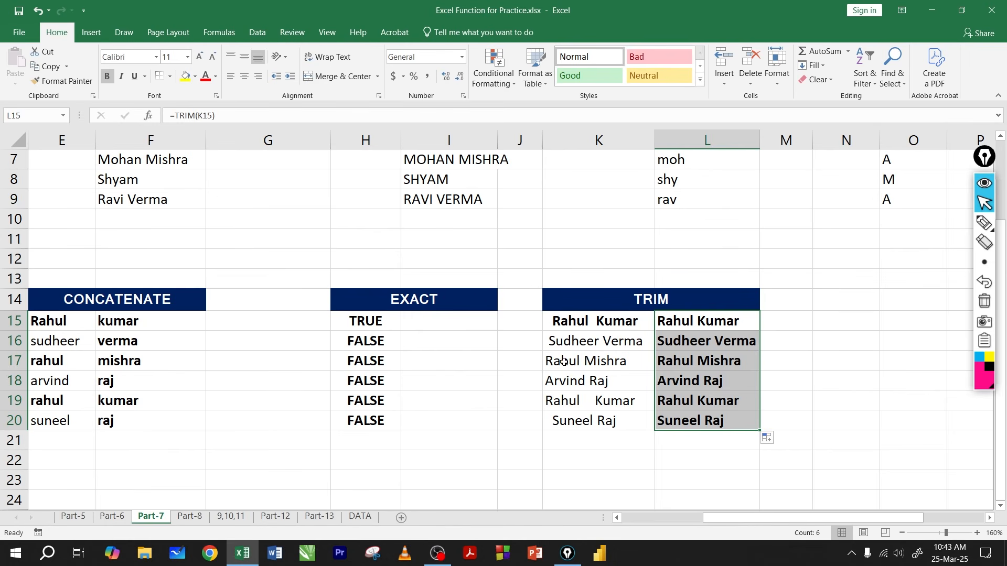
Step: Review the trimmed names in L15:L20 and examine the TRIM formula in L15
left_click_drag(697, 325, 699, 418)
left_click(686, 324)
key("F2")
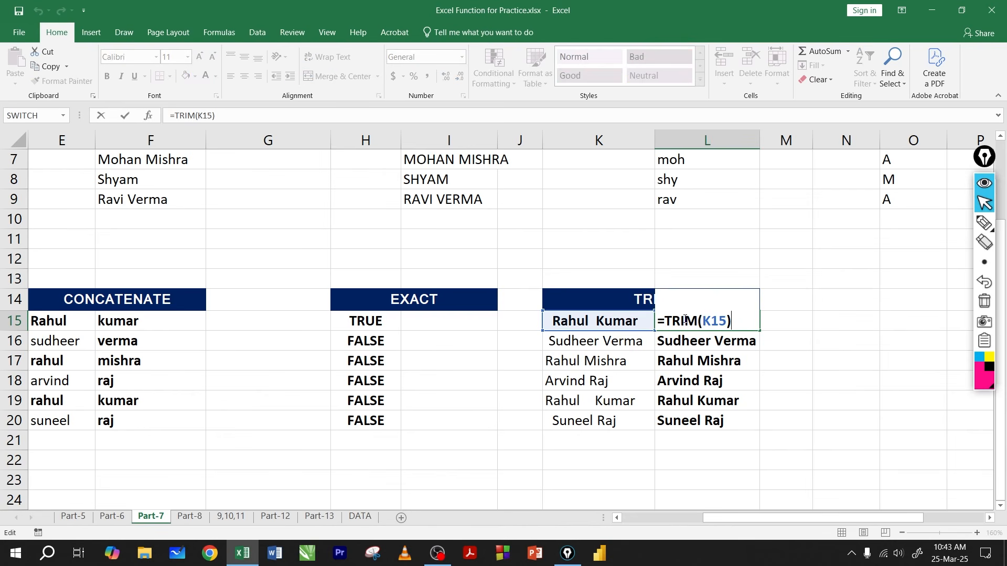
key("Return")
Step: Nest L15's TRIM formula inside UPPER so that it reads =UPPER(TRIM(K15))
left_click(684, 321)
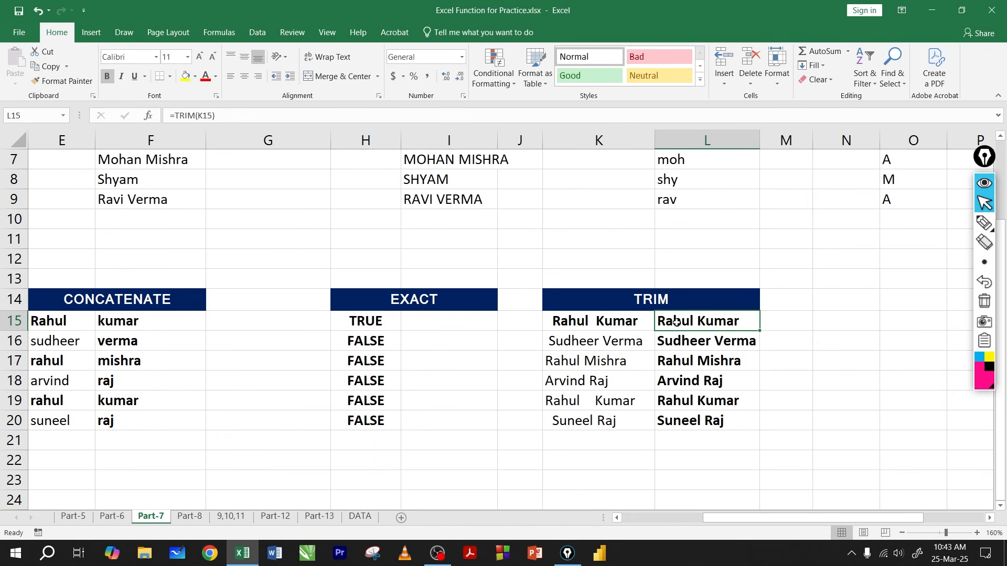
key("F2")
left_click(667, 321)
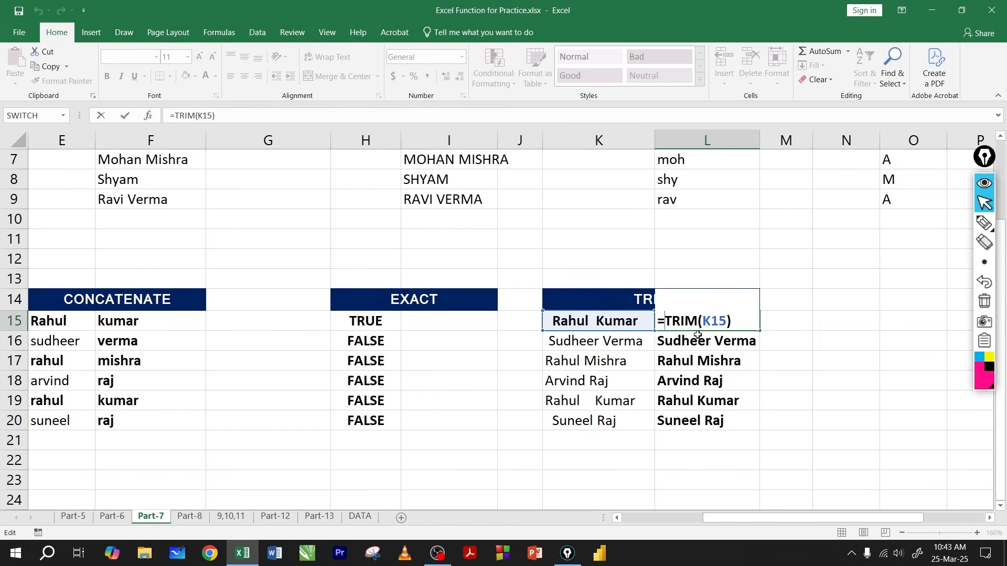
type("up")
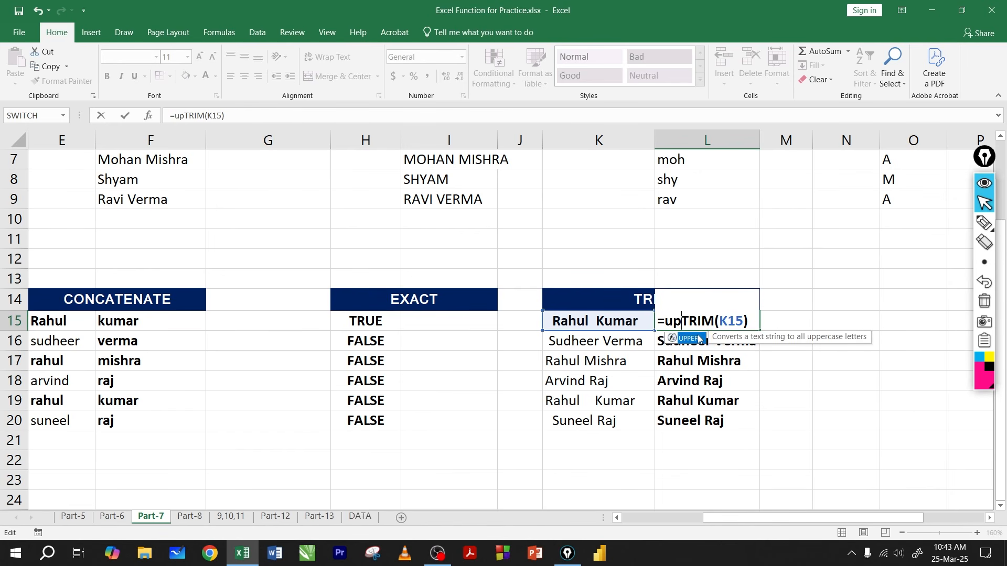
double_click(698, 338)
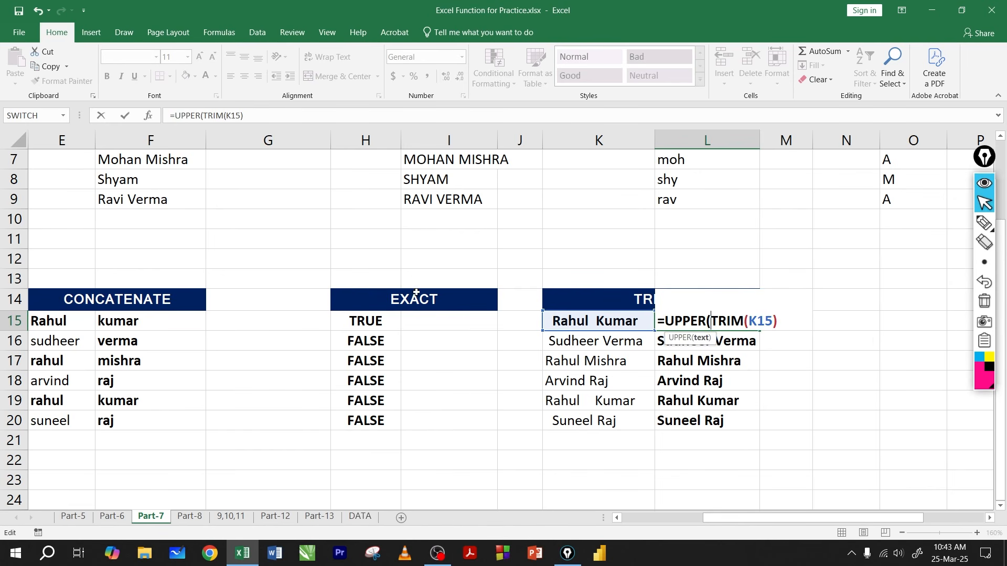
key("Return")
key("Return")
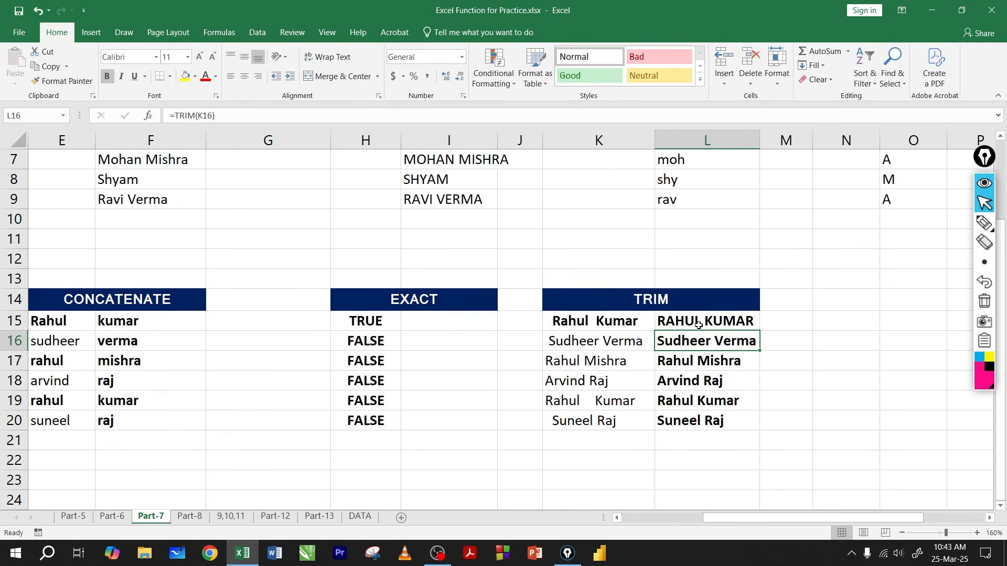
Step: Fill the combined UPPER and TRIM formula from L15 down to L20
left_click(706, 321)
left_click(760, 328)
left_click(757, 328)
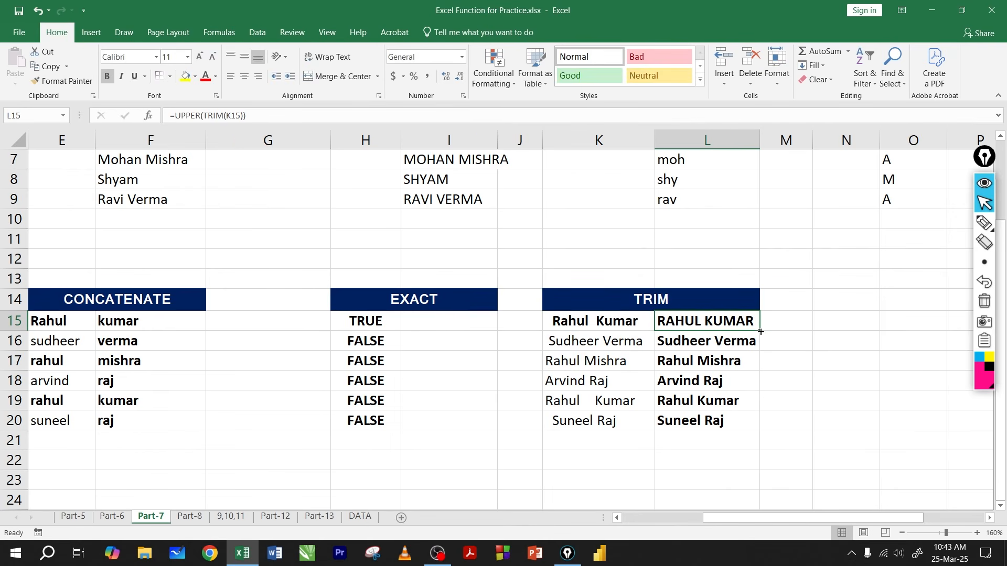
left_click_drag(758, 331, 758, 426)
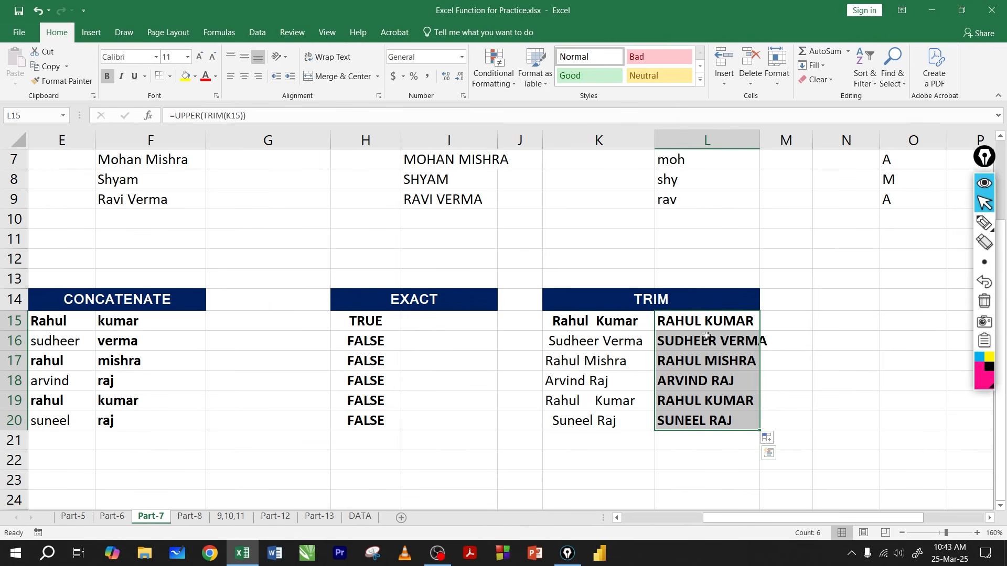
Step: Compare the formula results in L15:L20 with the source names in K15:K20
left_click_drag(706, 322, 699, 421)
left_click_drag(609, 321, 602, 420)
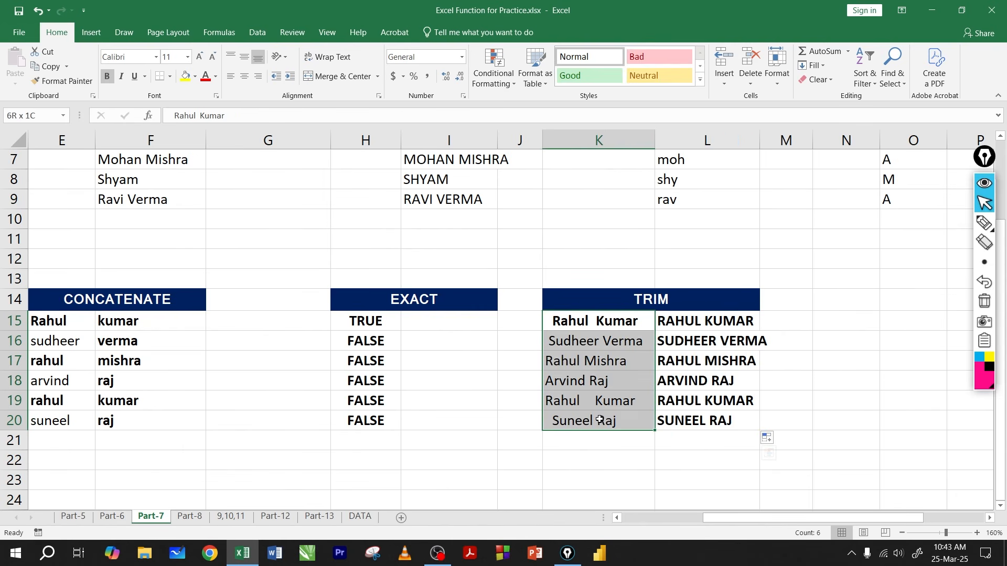
left_click(608, 325)
left_click_drag(609, 325, 602, 421)
Step: Copy the results in L15:L20 and paste them as values only over the source names starting at K15
left_click_drag(682, 325, 691, 421)
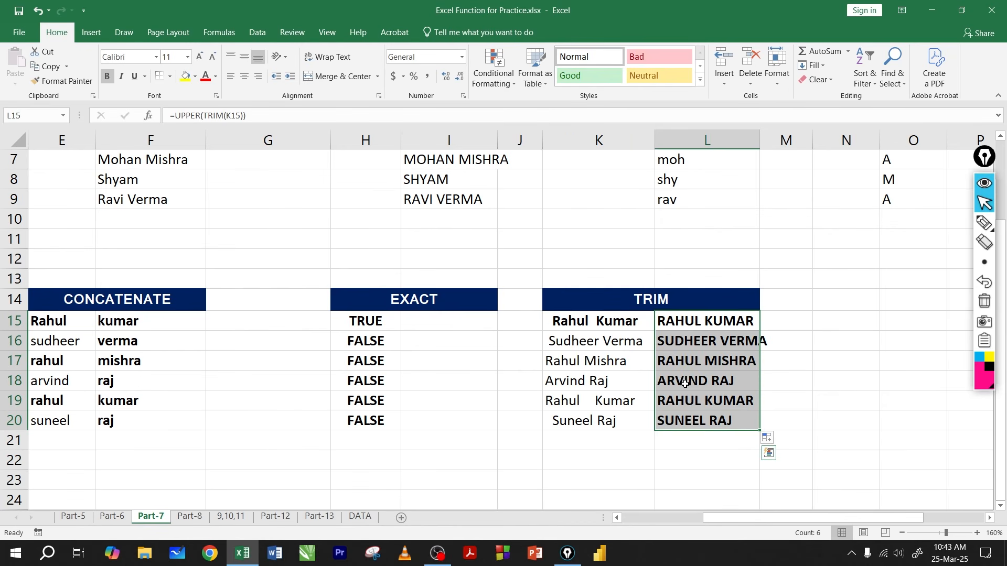
key("ctrl+c")
left_click(583, 321)
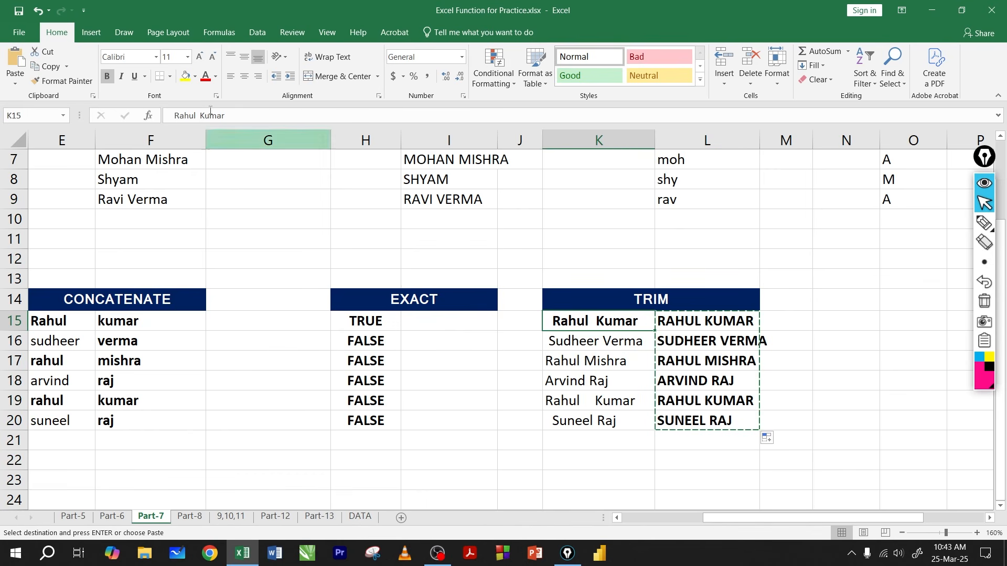
left_click(15, 84)
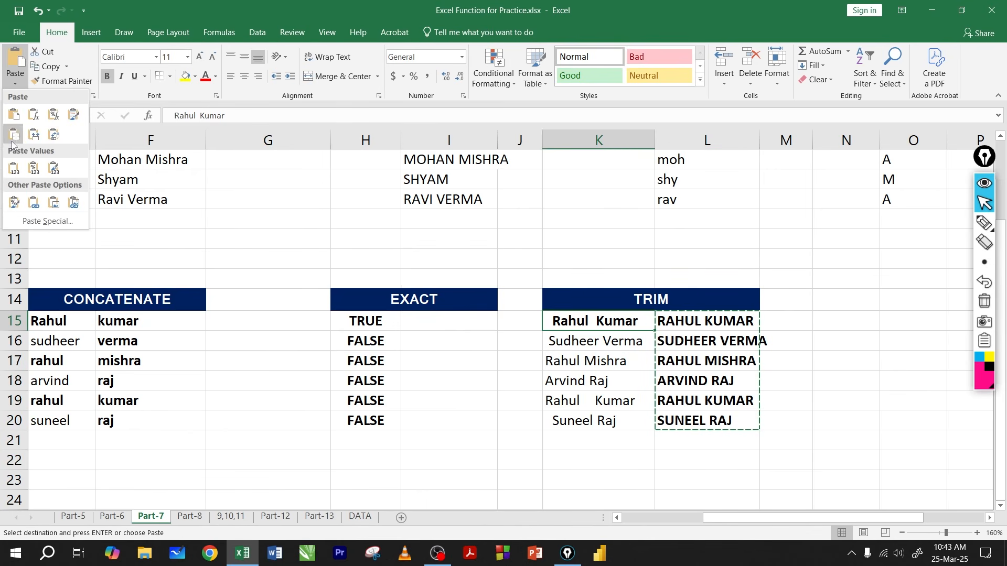
left_click(14, 168)
left_click(570, 334)
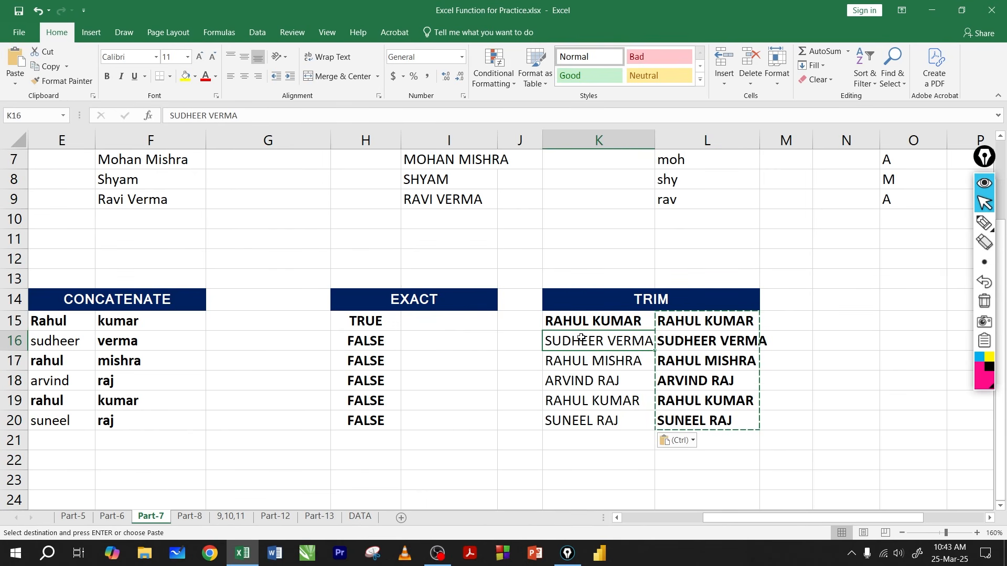
key("Escape")
left_click(601, 356)
Step: Delete the helper formulas in L15:L20
left_click_drag(694, 329, 708, 434)
key("Delete")
left_click(633, 359)
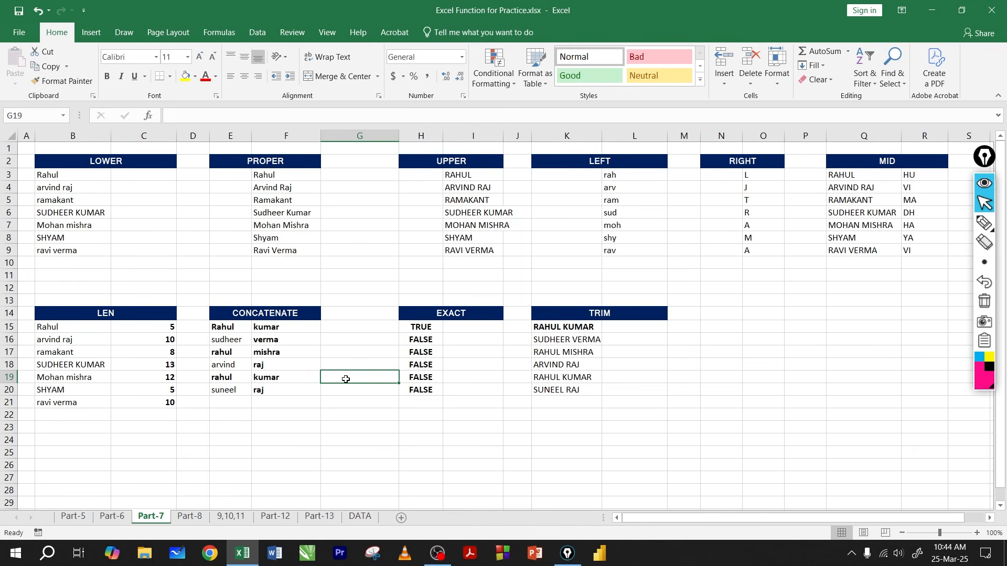
Step: Preview the Part-8 and 9,10,11 sheets, and return to Part-8 with cell G18 selected
left_click(190, 517)
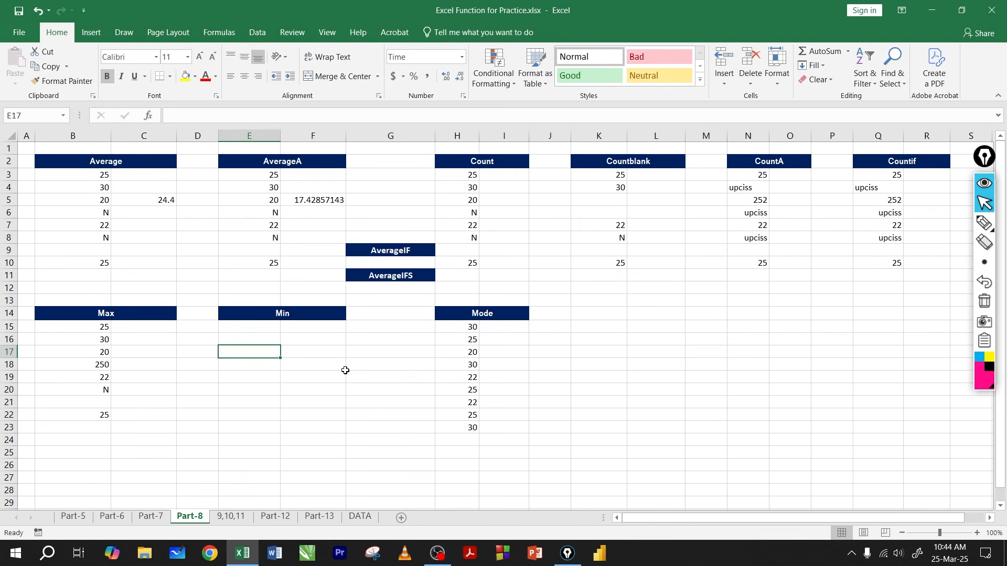
left_click(229, 517)
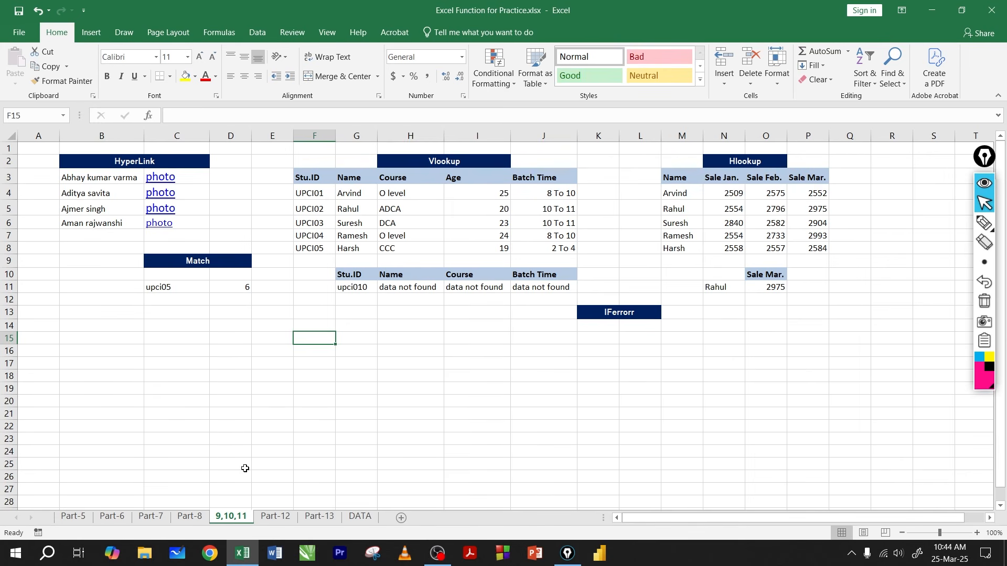
left_click(189, 518)
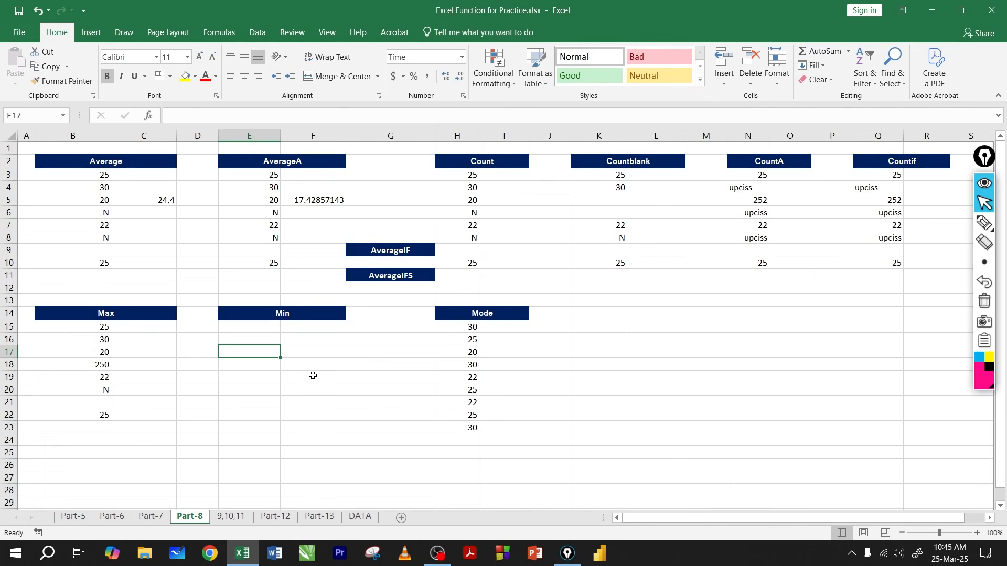
left_click(387, 363)
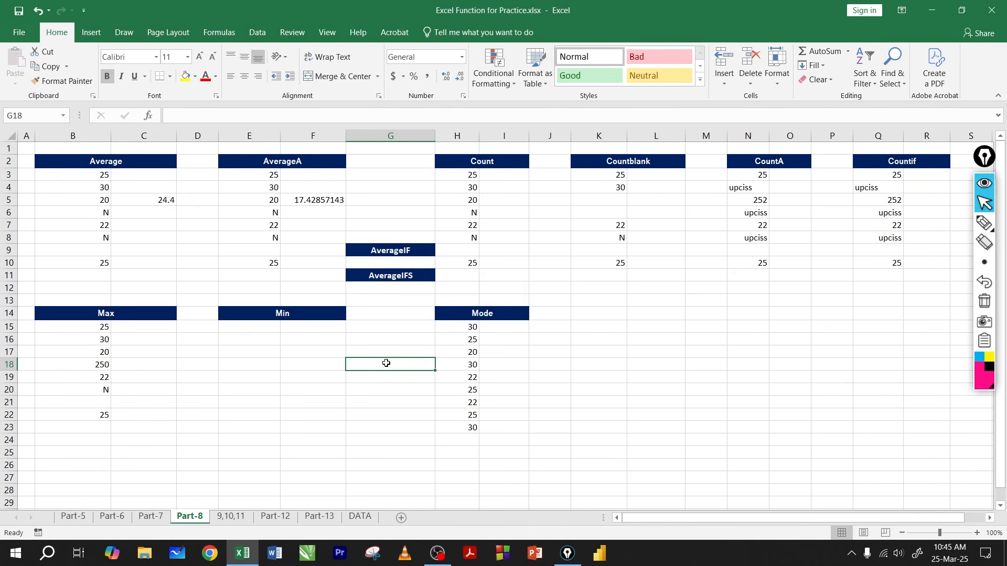